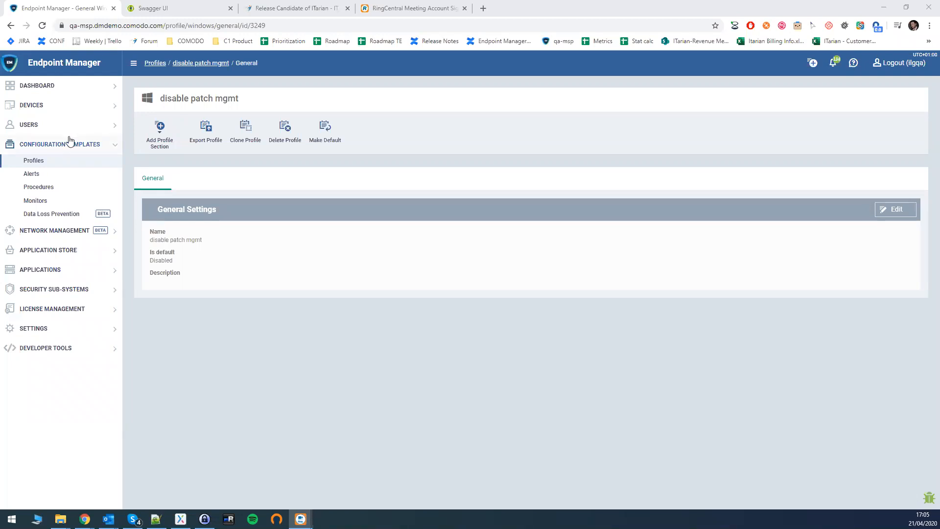
Open the Audit dashboard, then switch to the Swagger UI API documentation
{"action": "left_click", "coordinate": [37, 86]}
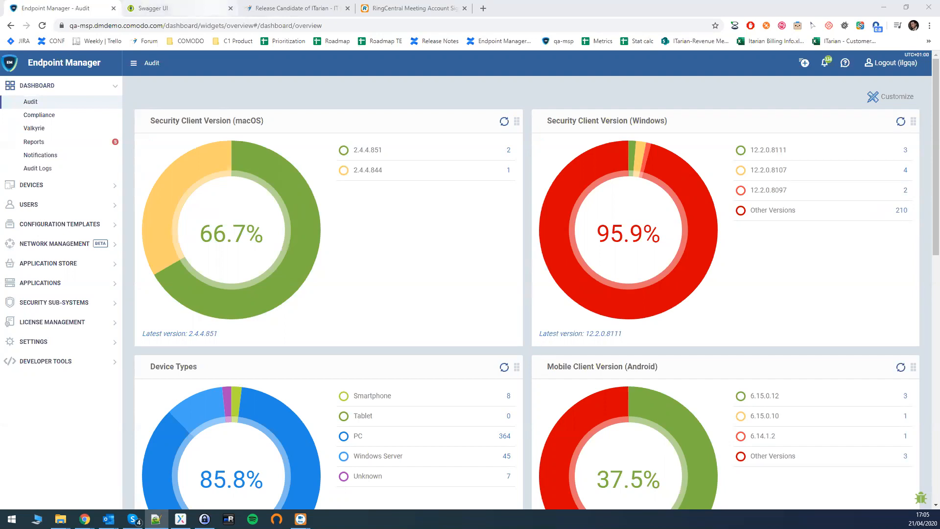
{"action": "key", "text": "ctrl+Tab"}
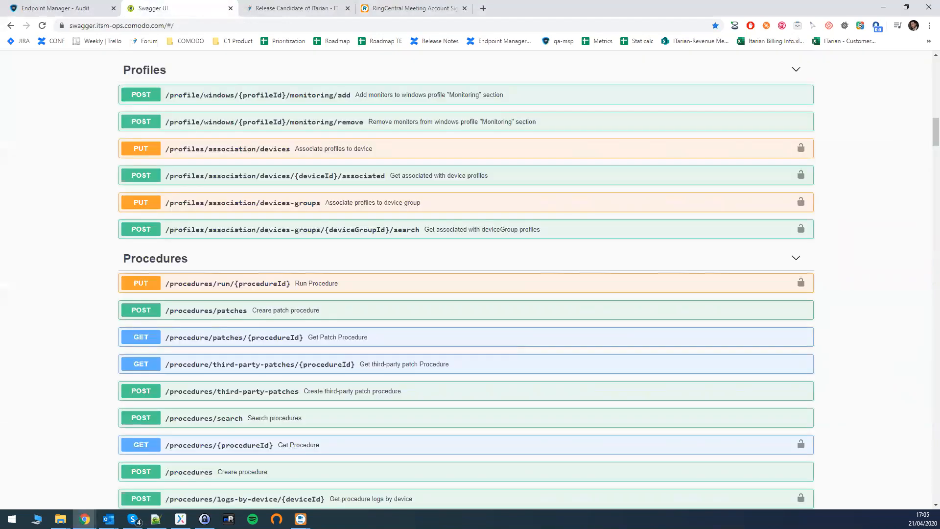
{"action": "key", "text": "alt+Tab"}
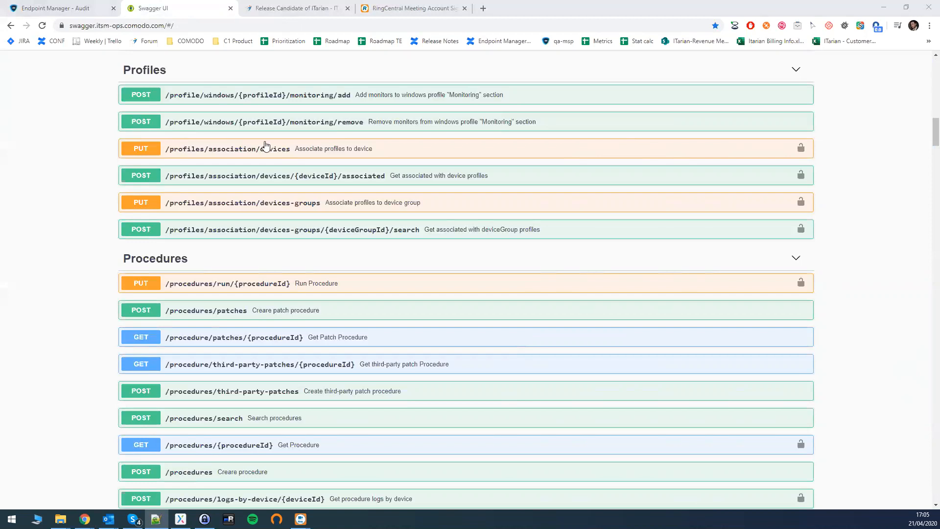
{"action": "scroll", "coordinate": [116, 115], "scroll_direction": "down", "scroll_amount": 2}
{"action": "scroll", "coordinate": [116, 115], "scroll_direction": "down", "scroll_amount": 1}
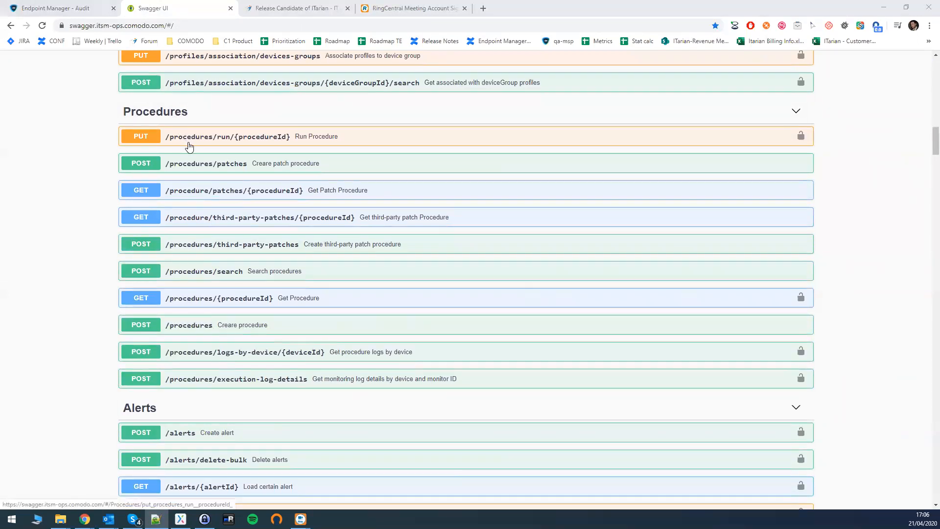
{"action": "left_click", "coordinate": [662, 143]}
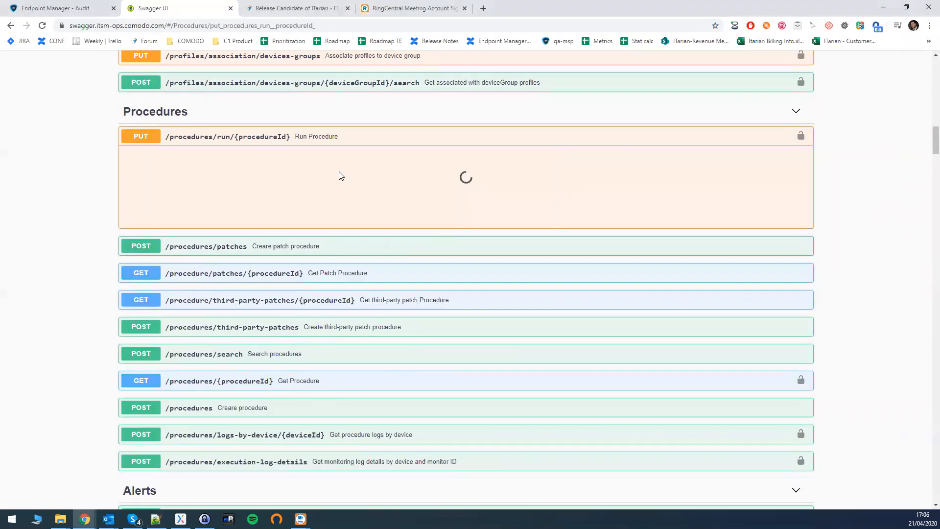
{"action": "scroll", "coordinate": [307, 169], "scroll_direction": "down", "scroll_amount": 3}
{"action": "scroll", "coordinate": [306, 169], "scroll_direction": "down", "scroll_amount": 1}
{"action": "scroll", "coordinate": [306, 169], "scroll_direction": "up", "scroll_amount": 3}
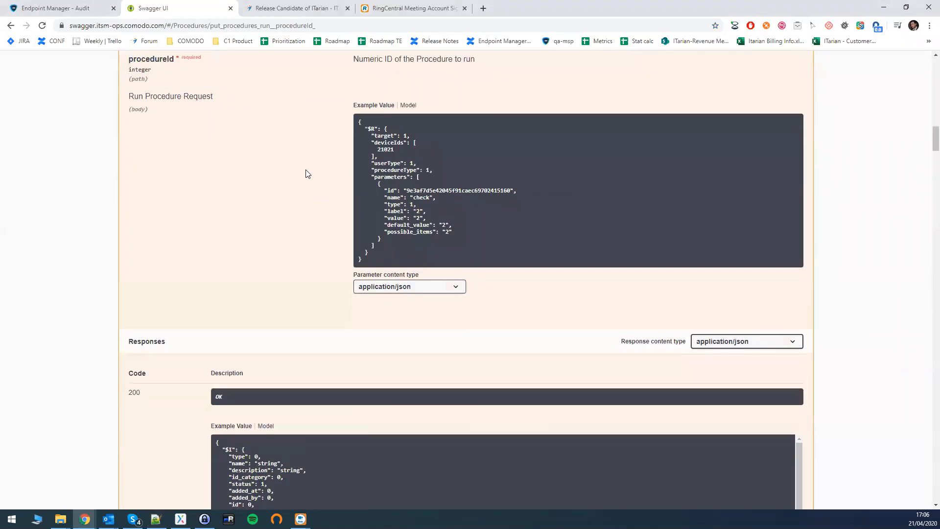
{"action": "scroll", "coordinate": [305, 169], "scroll_direction": "down", "scroll_amount": 6}
{"action": "scroll", "coordinate": [306, 169], "scroll_direction": "up", "scroll_amount": 6}
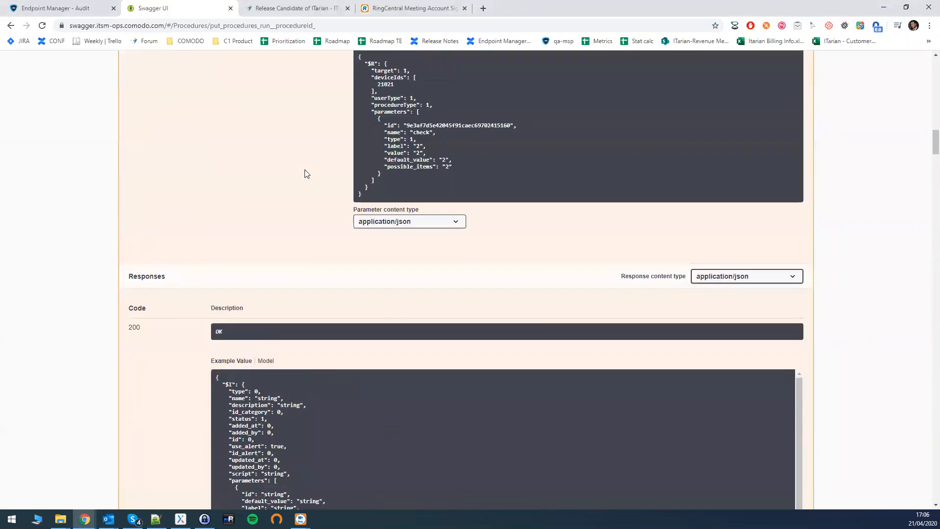
{"action": "left_click", "coordinate": [473, 89]}
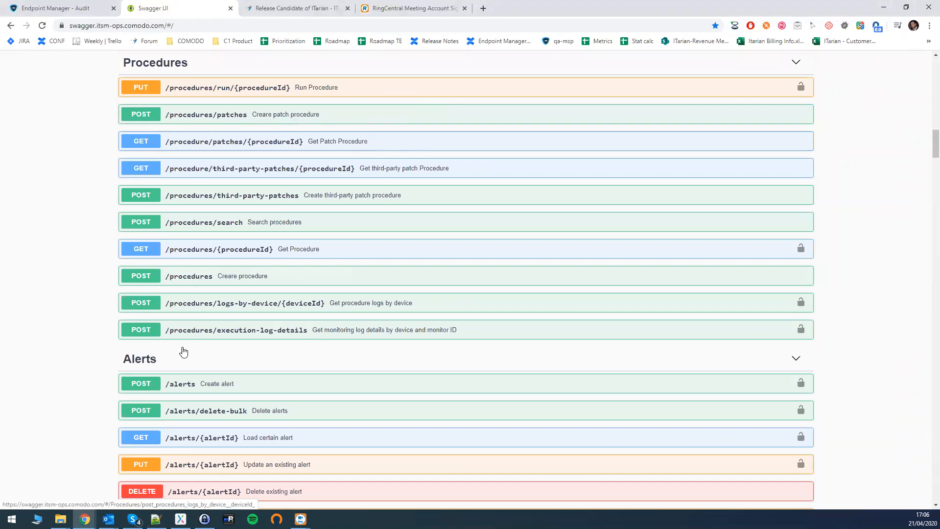
Review the Alerts and Monitors API endpoints, then return to the Endpoint Manager Audit tab
{"action": "scroll", "coordinate": [128, 271], "scroll_direction": "down", "scroll_amount": 2}
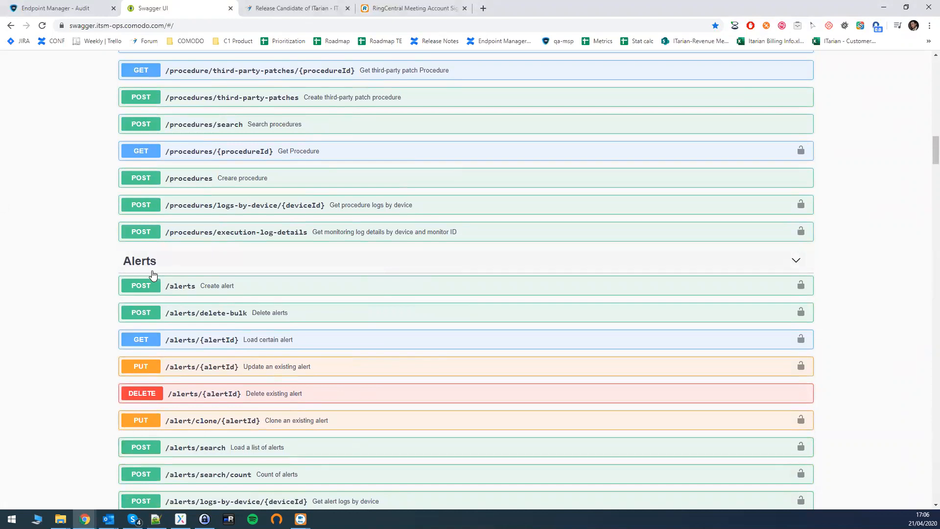
{"action": "scroll", "coordinate": [147, 275], "scroll_direction": "down", "scroll_amount": 2}
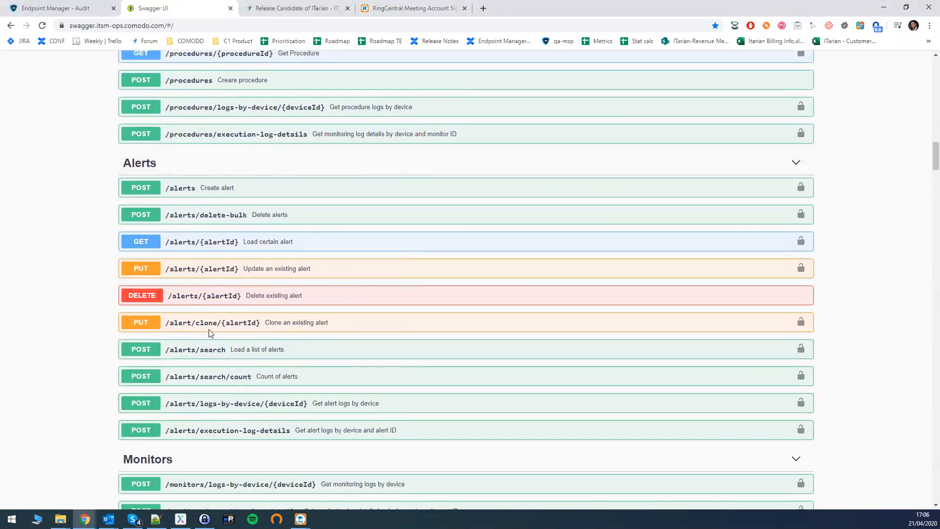
{"action": "scroll", "coordinate": [196, 311], "scroll_direction": "down", "scroll_amount": 1}
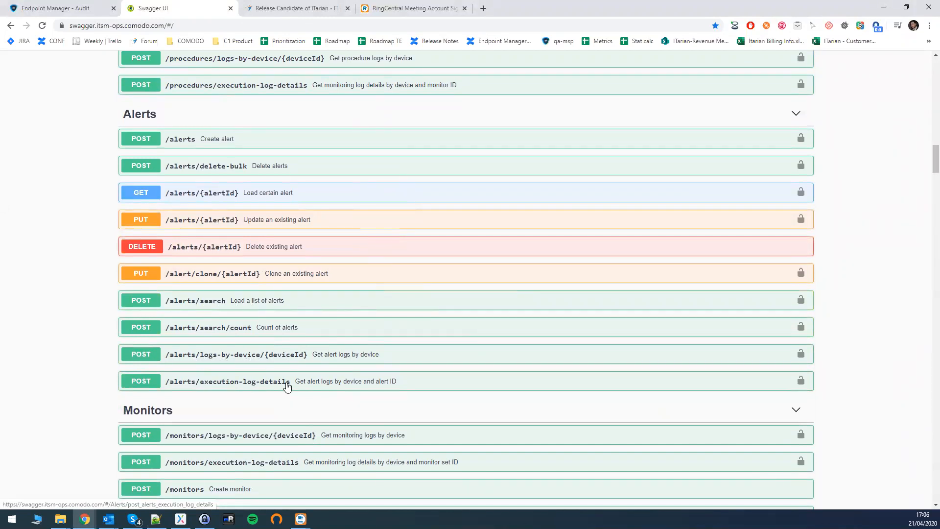
{"action": "scroll", "coordinate": [261, 382], "scroll_direction": "up", "scroll_amount": 1}
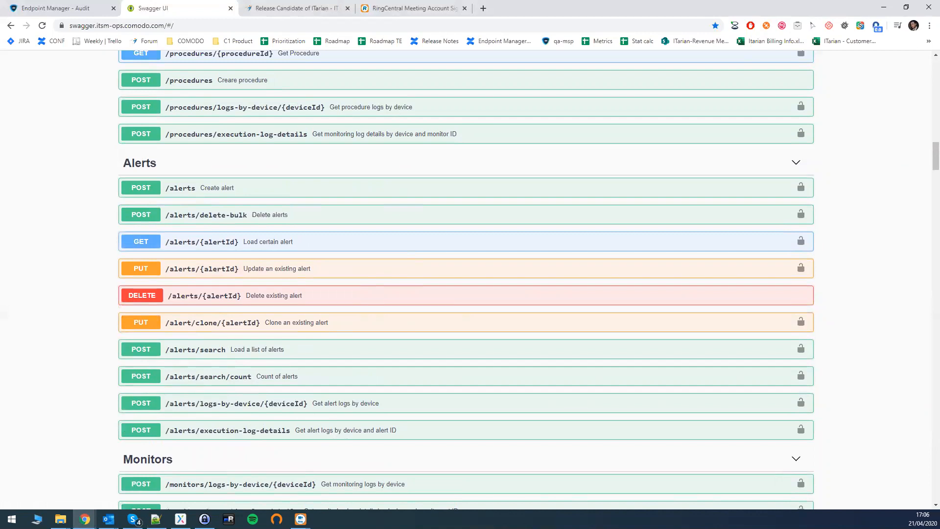
{"action": "scroll", "coordinate": [206, 237], "scroll_direction": "down", "scroll_amount": 5}
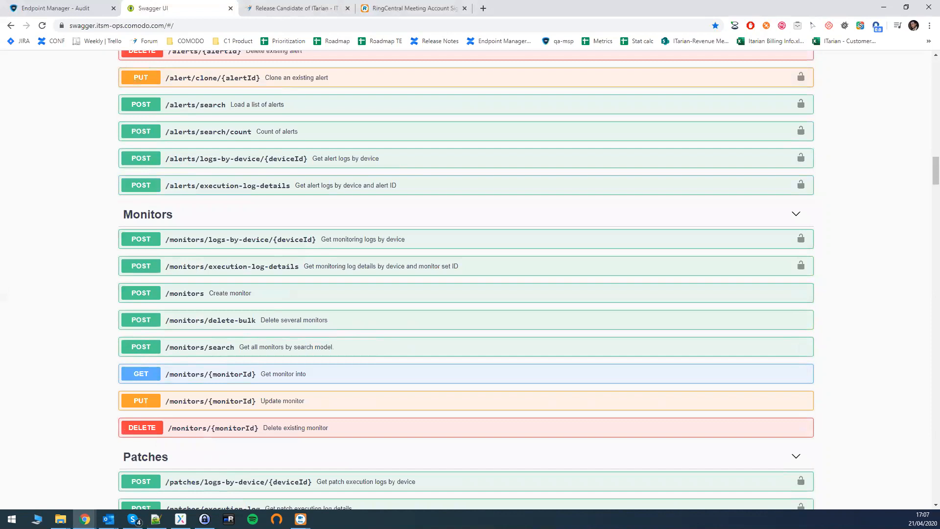
{"action": "key", "text": "alt+Tab"}
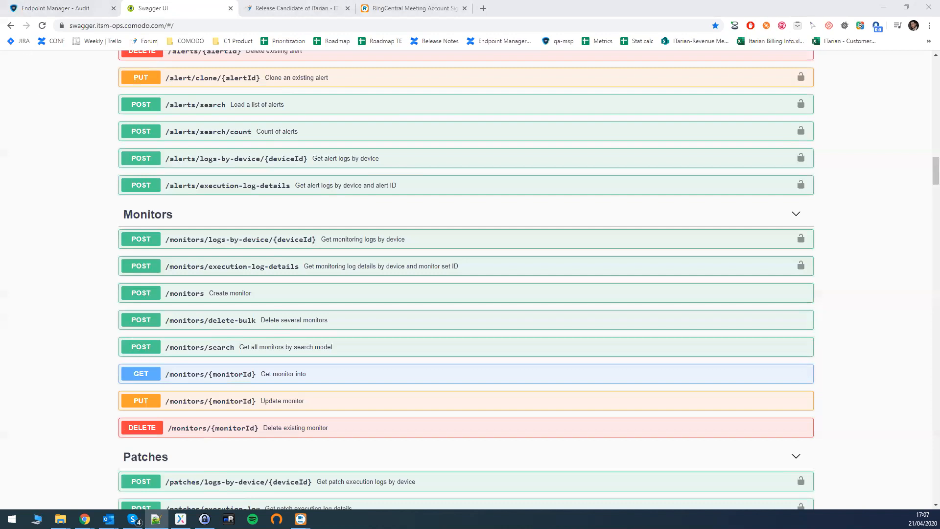
{"action": "left_click", "coordinate": [55, 8]}
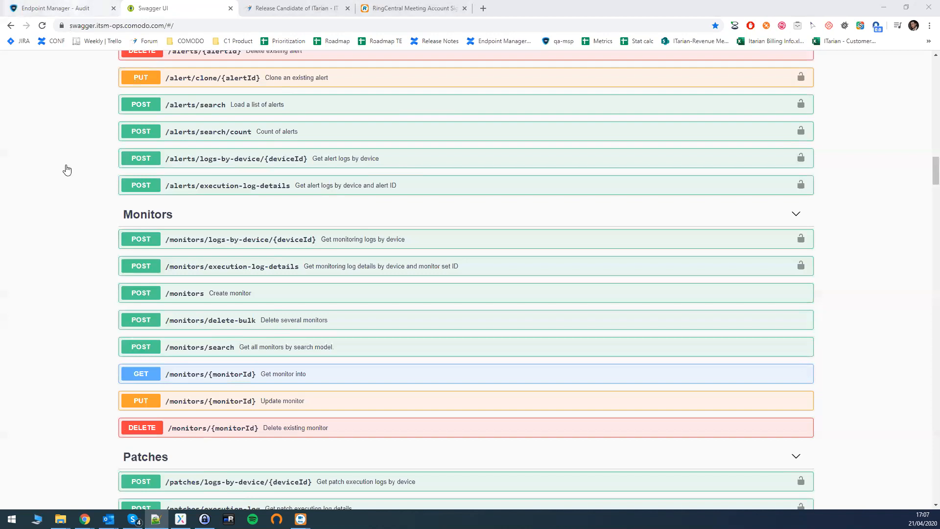
Open Settings > Portal Set-Up > Device Removal Settings for editing
{"action": "left_click", "coordinate": [44, 343]}
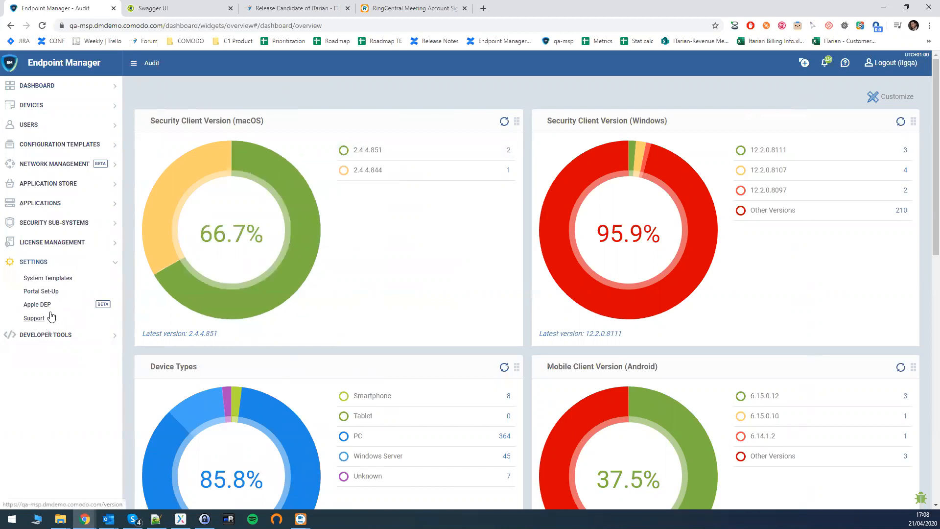
{"action": "left_click", "coordinate": [42, 293]}
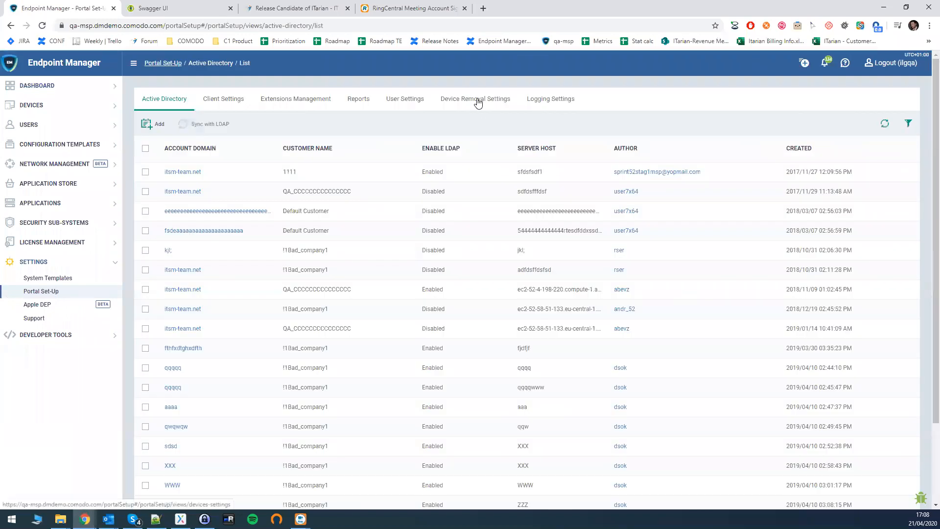
{"action": "left_click", "coordinate": [478, 103]}
{"action": "left_click", "coordinate": [891, 132]}
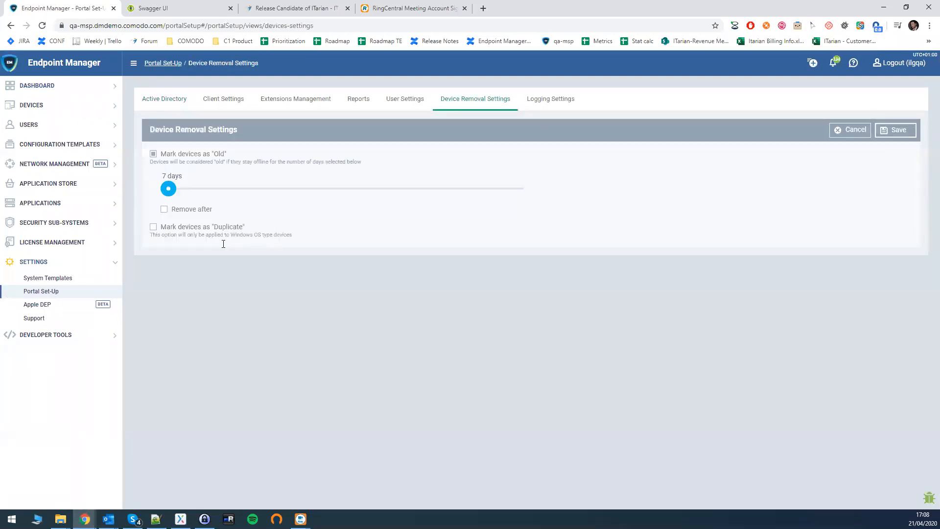
Mark duplicates by device name only and save, then reopen editing and untick device name
{"action": "left_click", "coordinate": [153, 227]}
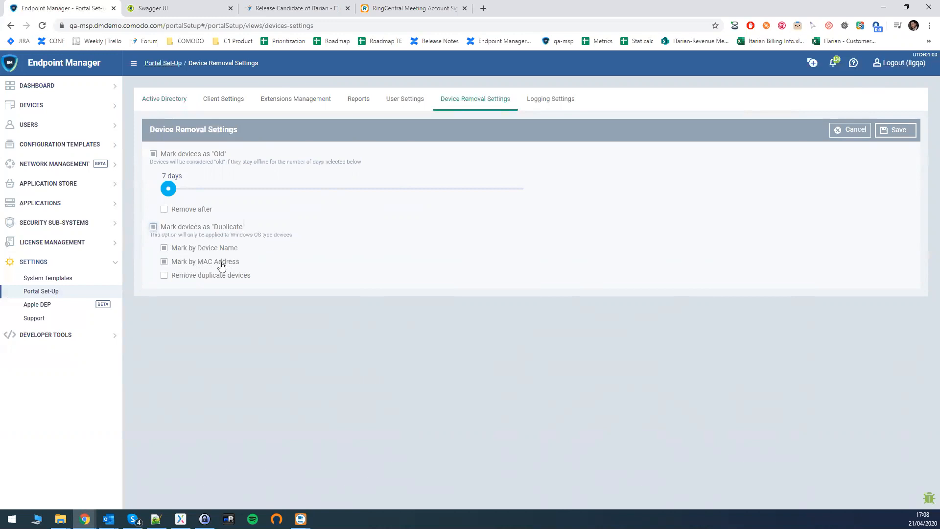
{"action": "left_click", "coordinate": [203, 249]}
{"action": "left_click", "coordinate": [178, 264]}
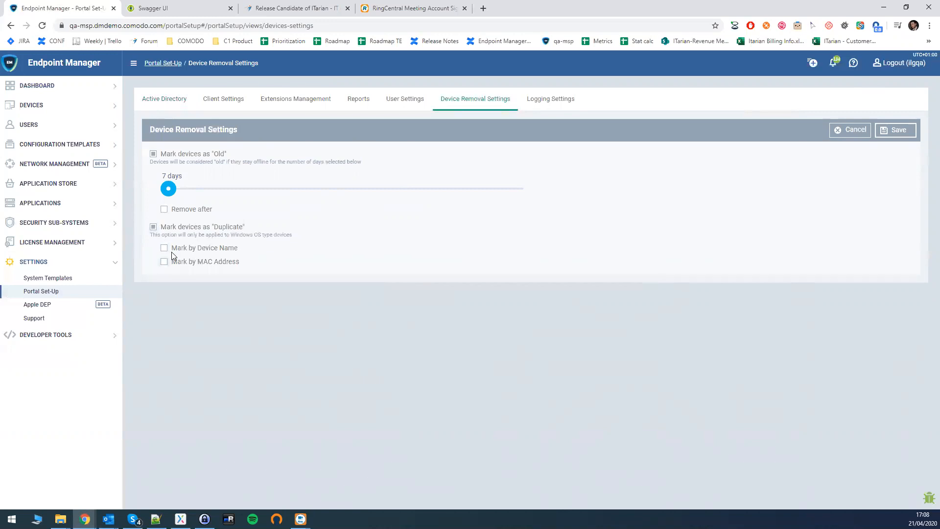
{"action": "left_click", "coordinate": [164, 248]}
{"action": "left_click", "coordinate": [903, 133]}
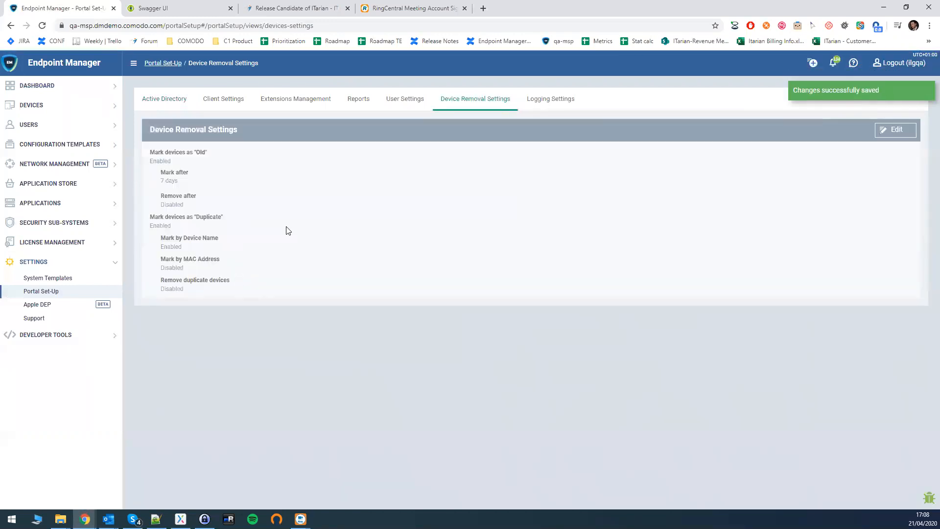
{"action": "left_click", "coordinate": [894, 130]}
{"action": "left_click", "coordinate": [164, 249]}
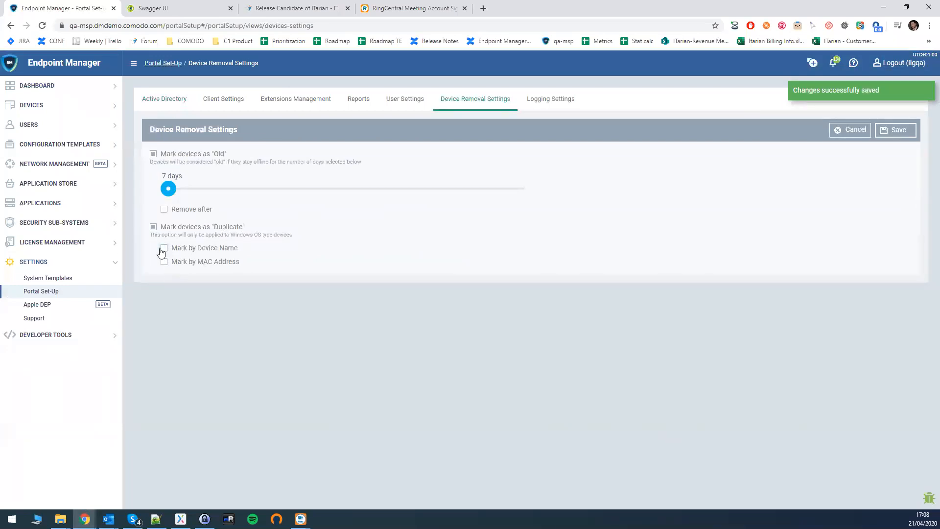
Save with no duplicate criterion to show the at-least-one-option warning, then tick both options
{"action": "left_click", "coordinate": [892, 129]}
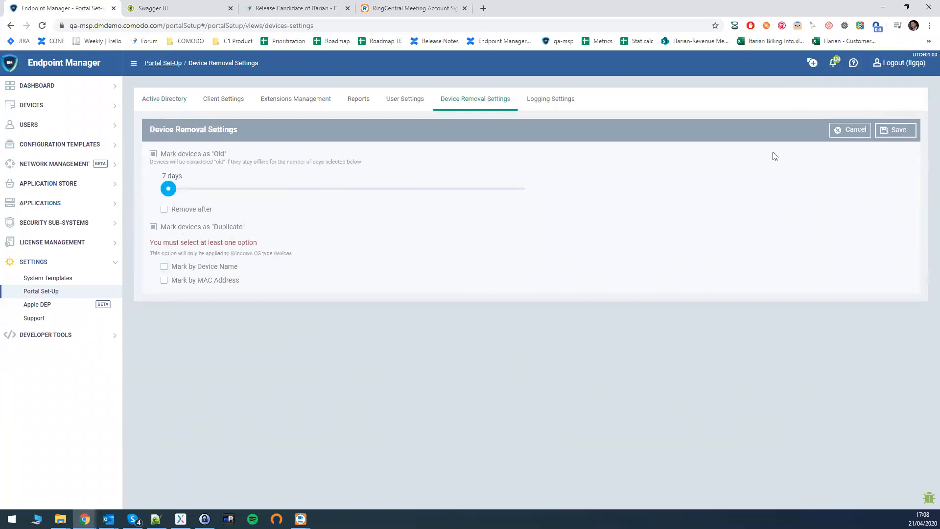
{"action": "left_click_drag", "start_coordinate": [153, 242], "coordinate": [253, 242]}
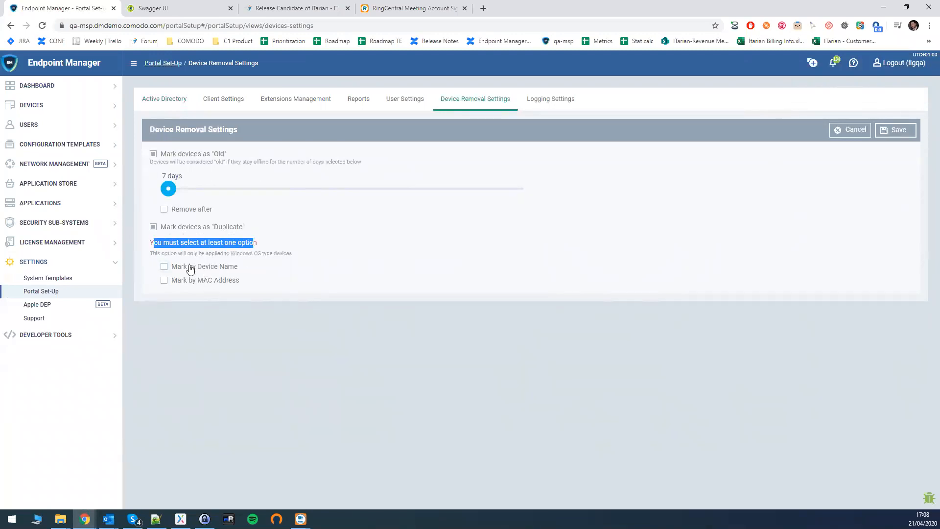
{"action": "left_click", "coordinate": [164, 269]}
{"action": "left_click", "coordinate": [165, 281]}
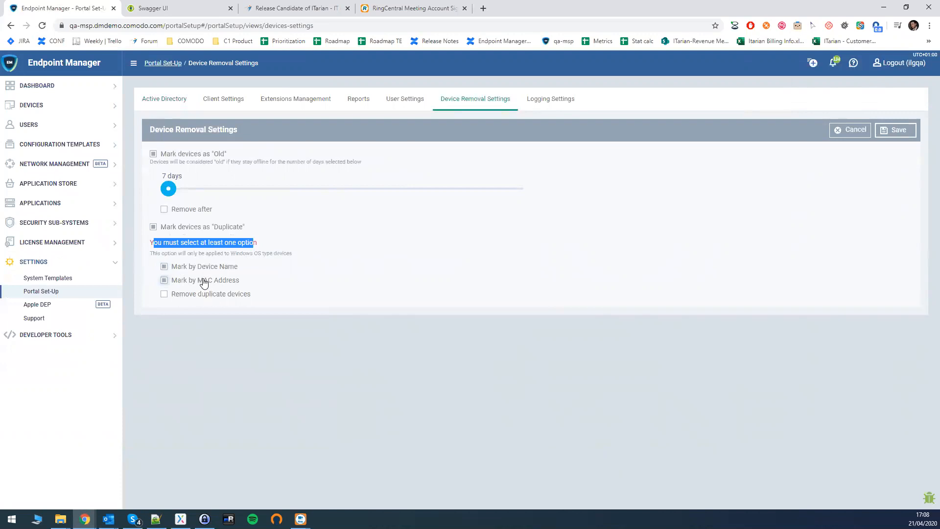
Settle on marking duplicates by both device name and MAC address
{"action": "left_click", "coordinate": [165, 268]}
{"action": "left_click", "coordinate": [164, 267]}
{"action": "left_click", "coordinate": [165, 282]}
{"action": "left_click", "coordinate": [165, 270]}
{"action": "left_click", "coordinate": [165, 282]}
{"action": "left_click", "coordinate": [166, 281]}
{"action": "left_click", "coordinate": [166, 268]}
{"action": "key", "text": "alt+Tab"}
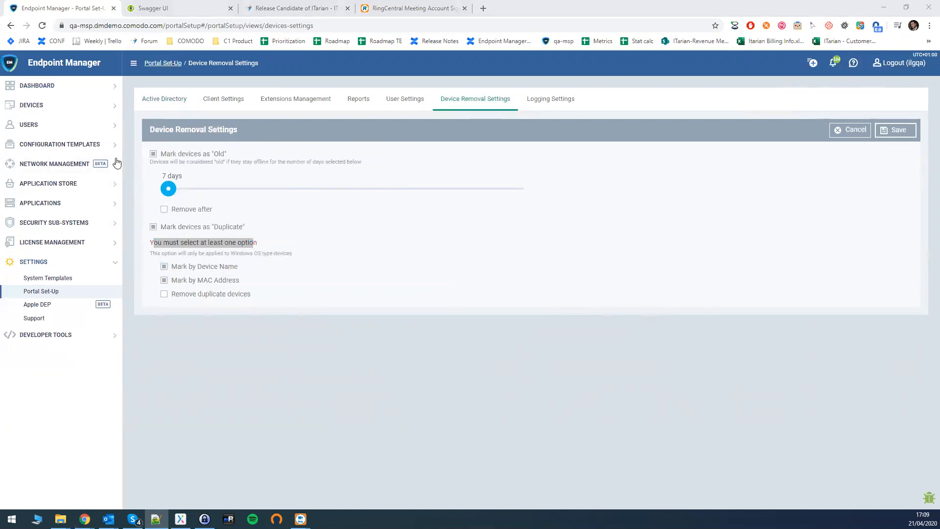
{"action": "left_click", "coordinate": [84, 148]}
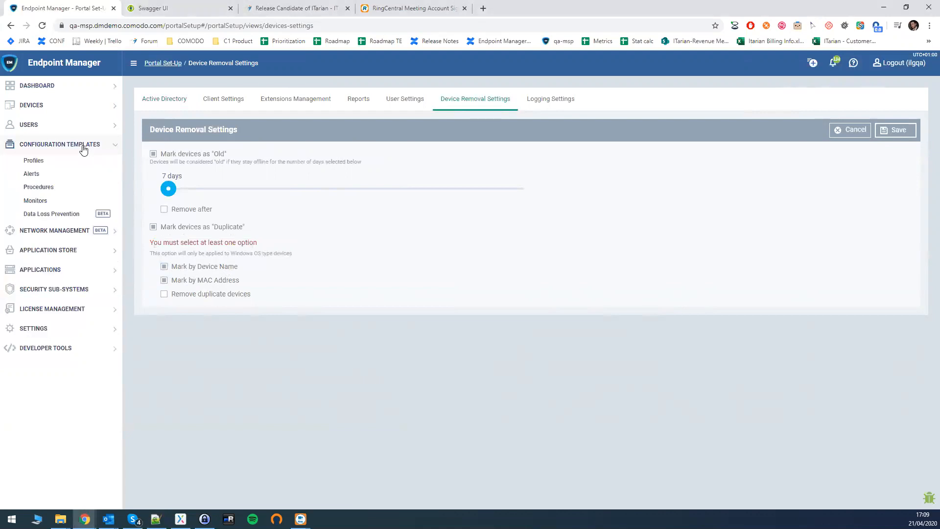
From Procedures, create a macOS script procedure named 'Demo MAC Procedure'
{"action": "left_click", "coordinate": [35, 189]}
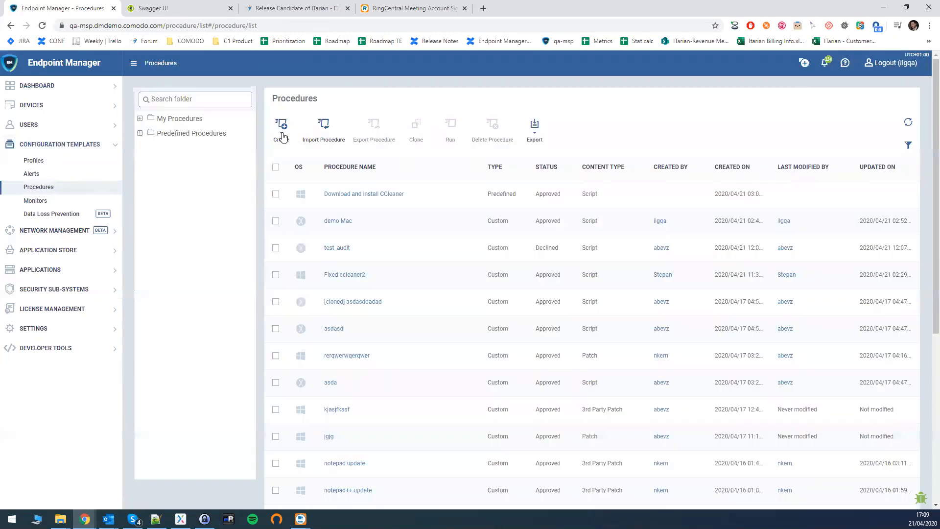
{"action": "left_click", "coordinate": [282, 135]}
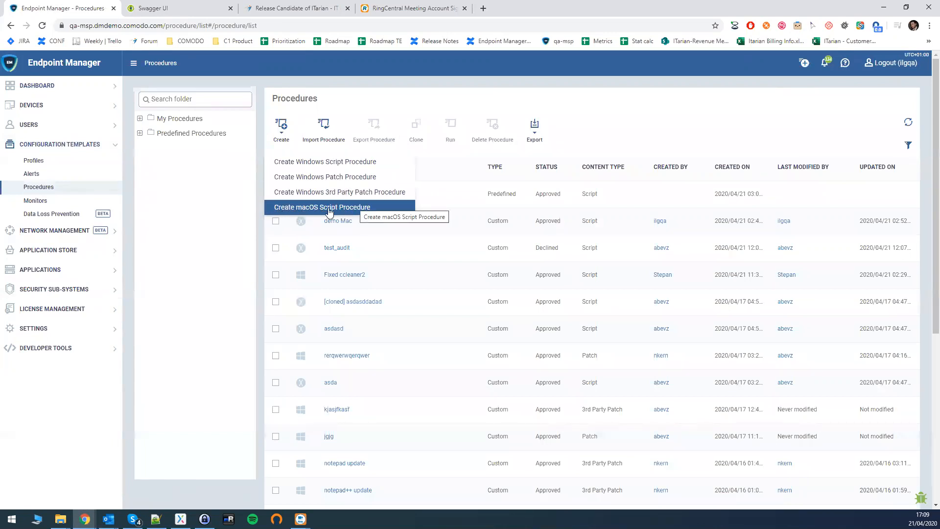
{"action": "left_click", "coordinate": [361, 207]}
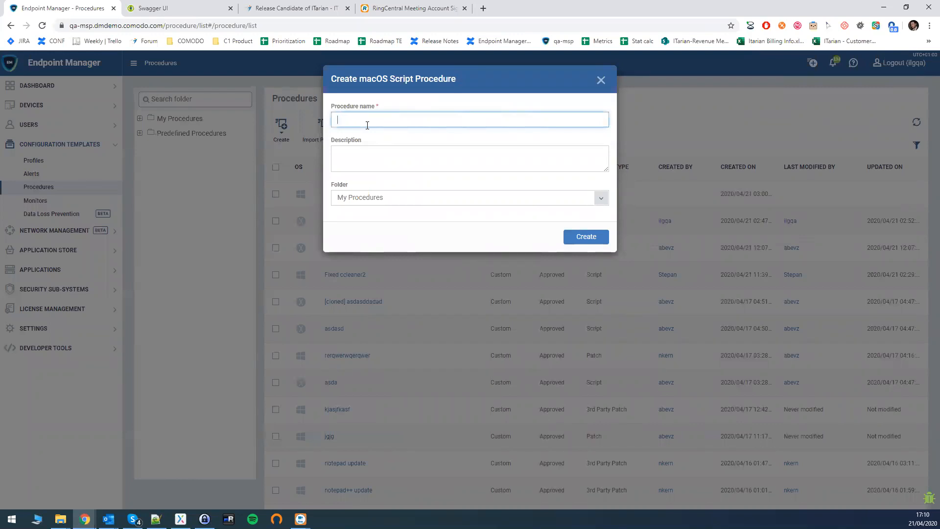
{"action": "type", "text": "Demo MAC Prof"}
{"action": "key", "text": "BackSpace"}
{"action": "type", "text": "ceed"}
{"action": "key", "text": "BackSpace"}
{"action": "key", "text": "BackSpace"}
{"action": "type", "text": "dur"}
{"action": "left_click", "coordinate": [577, 237]}
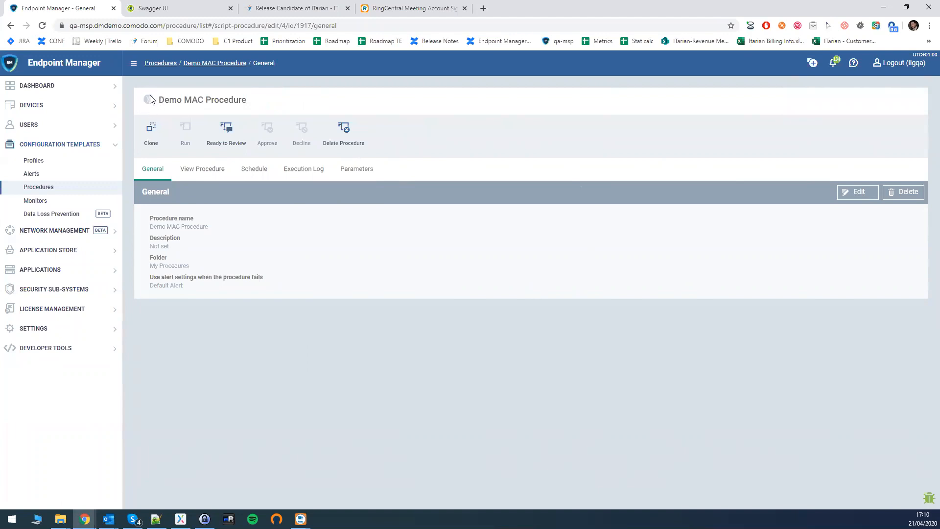
Look over Demo MAC Procedure's Parameters and View Procedure tabs, then return to General
{"action": "left_click", "coordinate": [862, 195]}
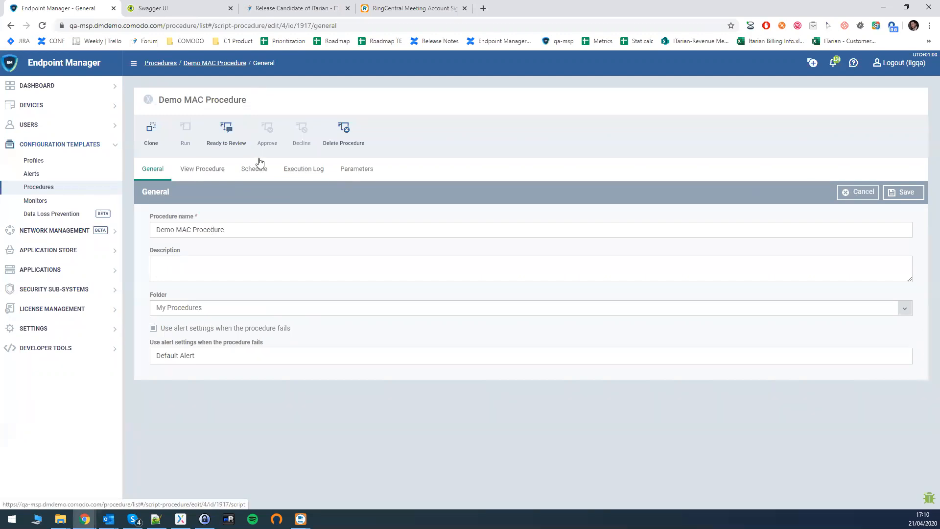
{"action": "left_click", "coordinate": [344, 169]}
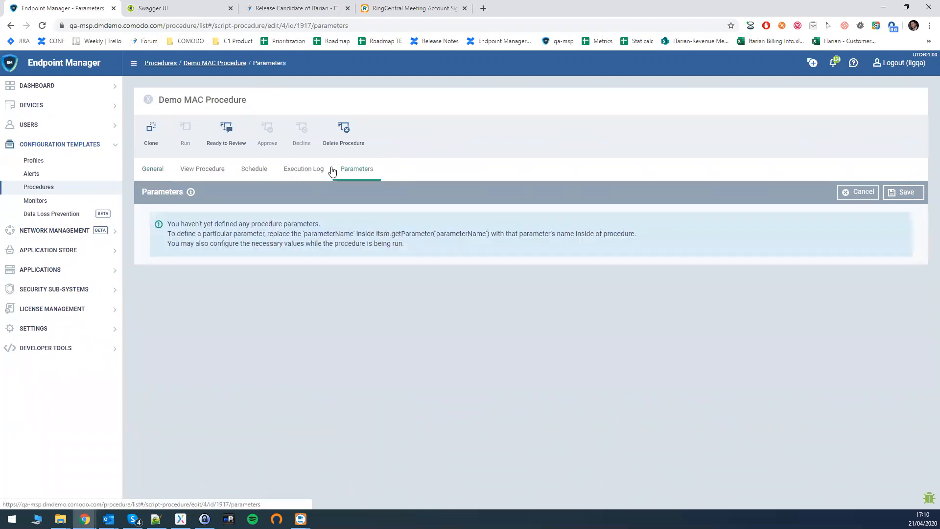
{"action": "left_click", "coordinate": [204, 170]}
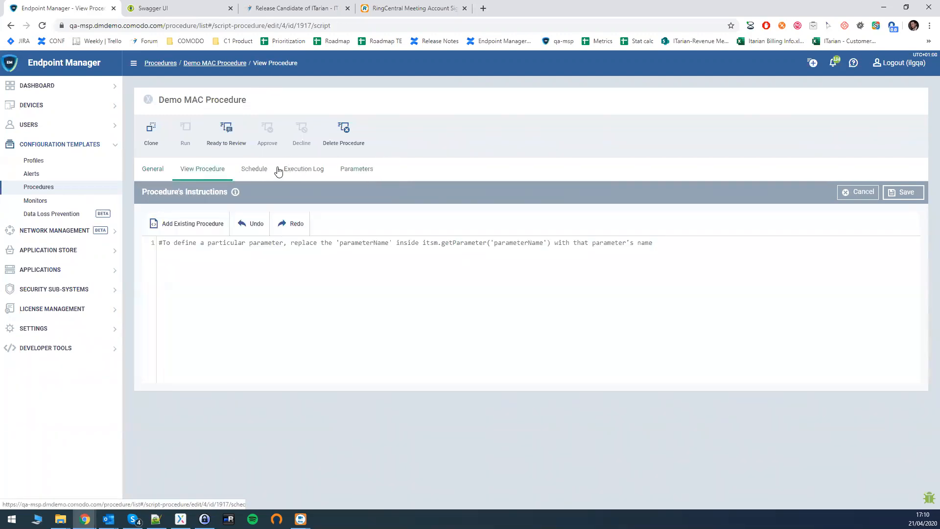
{"action": "left_click", "coordinate": [151, 168]}
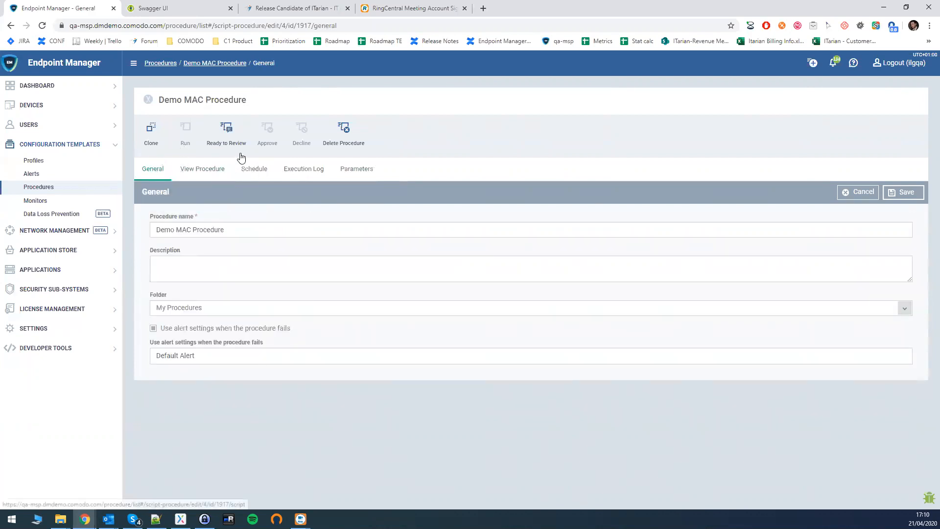
Mark the procedure ready to review, approve it, and bring up Run Procedure
{"action": "left_click", "coordinate": [222, 137]}
{"action": "left_click", "coordinate": [267, 133]}
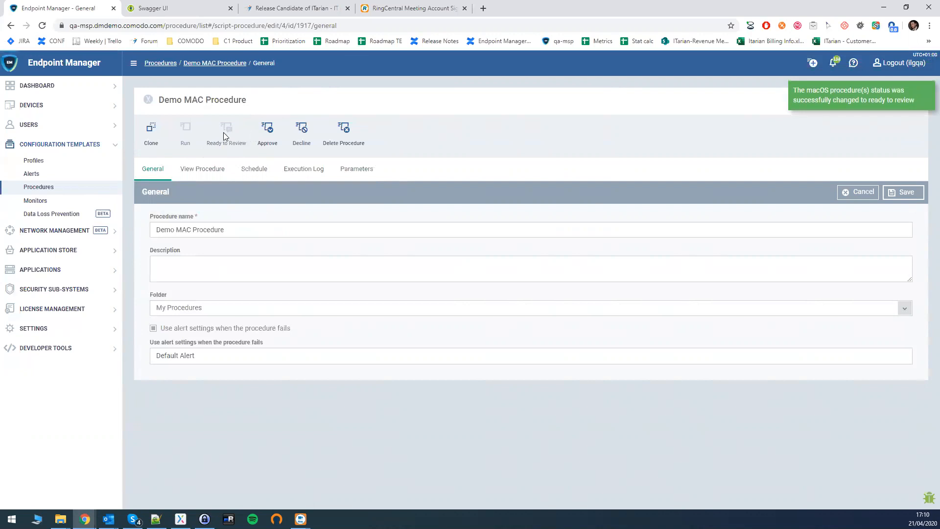
{"action": "left_click", "coordinate": [184, 128]}
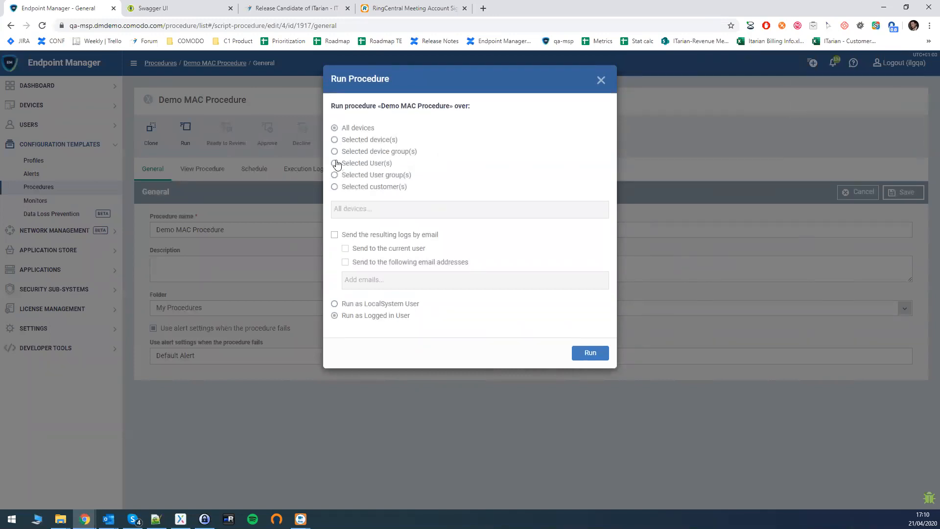
Target selected devices and browse the suggestions for 'mac'
{"action": "left_click", "coordinate": [335, 140]}
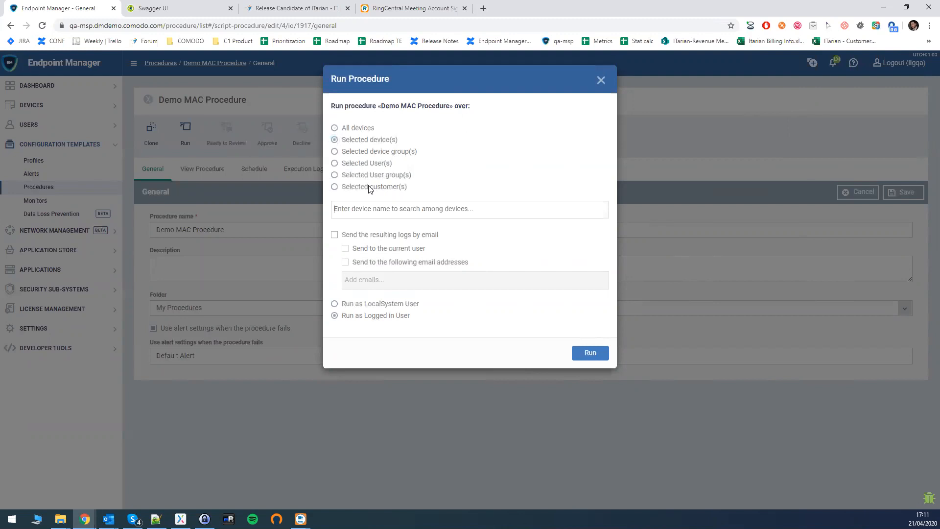
{"action": "type", "text": "ma"}
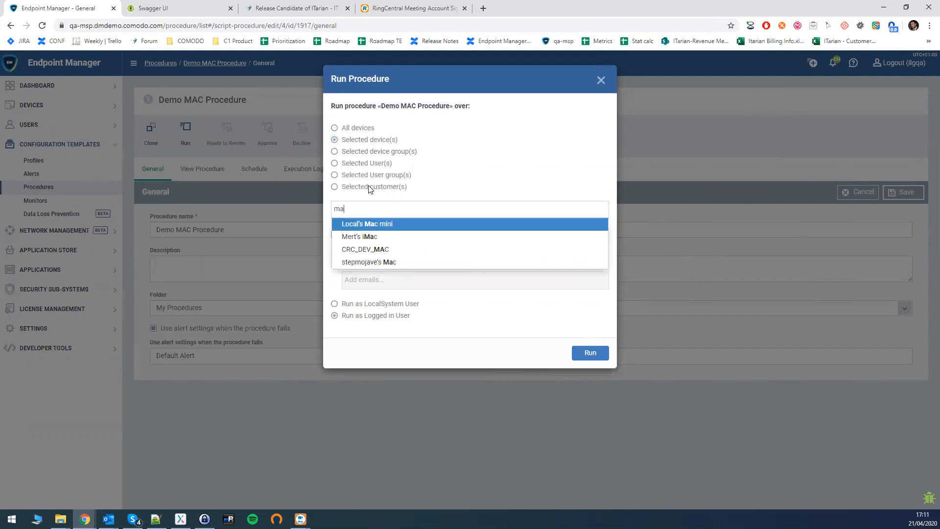
{"action": "type", "text": "c"}
{"action": "key", "text": "Down"}
{"action": "key", "text": "Down"}
{"action": "key", "text": "Up"}
{"action": "key", "text": "Up"}
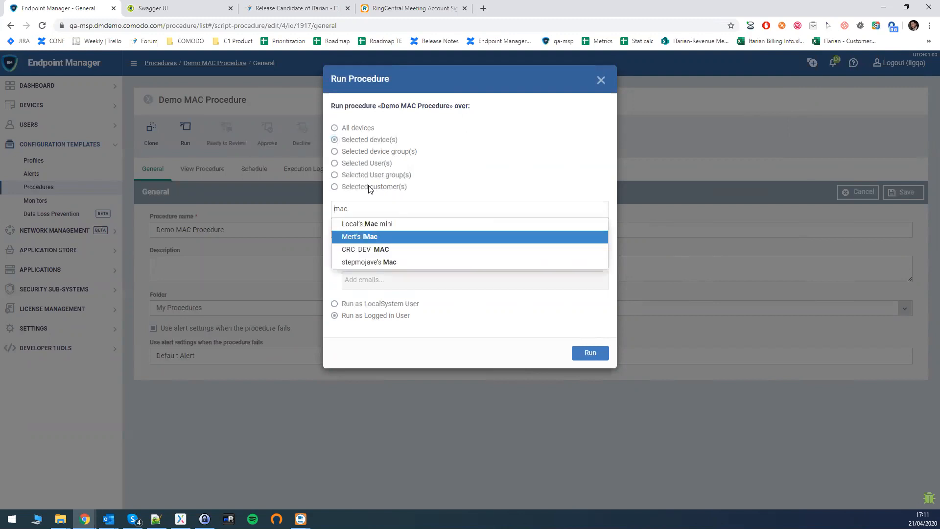
{"action": "key", "text": "Down"}
{"action": "key", "text": "Down"}
{"action": "key", "text": "Down"}
{"action": "key", "text": "Up"}
{"action": "key", "text": "Up"}
{"action": "key", "text": "Up"}
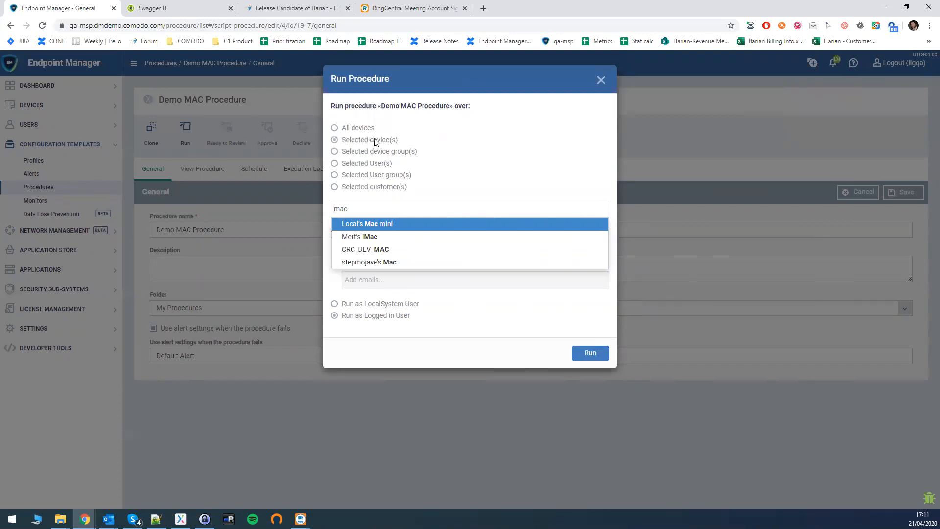
Switch the target to selected device groups, then close Run Procedure without running
{"action": "left_click", "coordinate": [334, 153]}
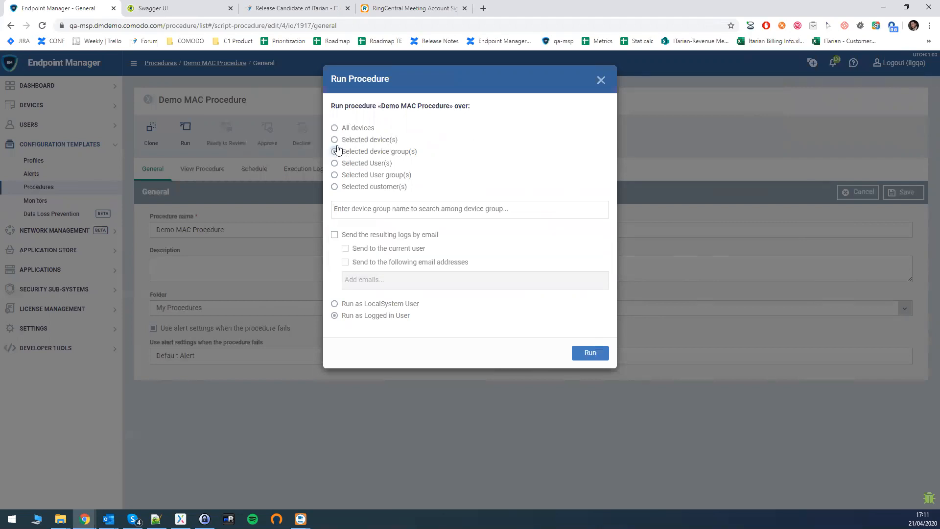
{"action": "left_click", "coordinate": [335, 141]}
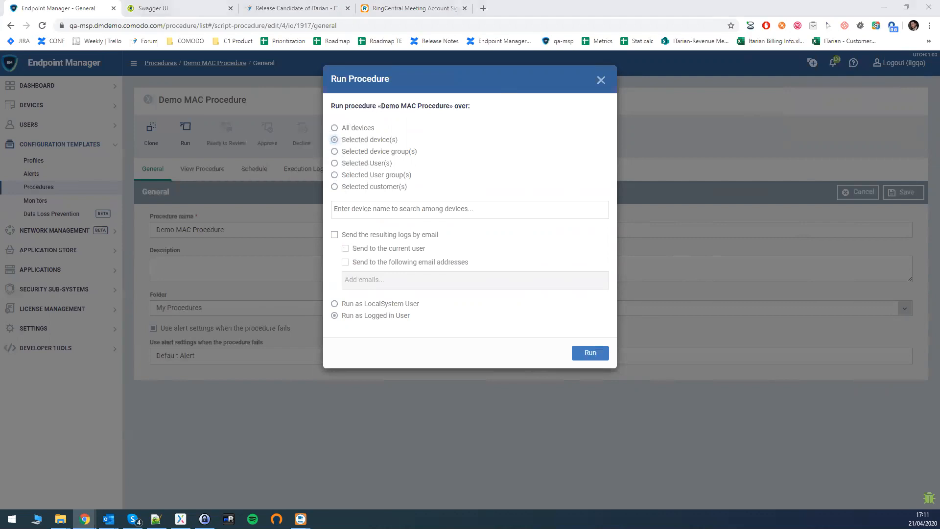
{"action": "left_click", "coordinate": [335, 153]}
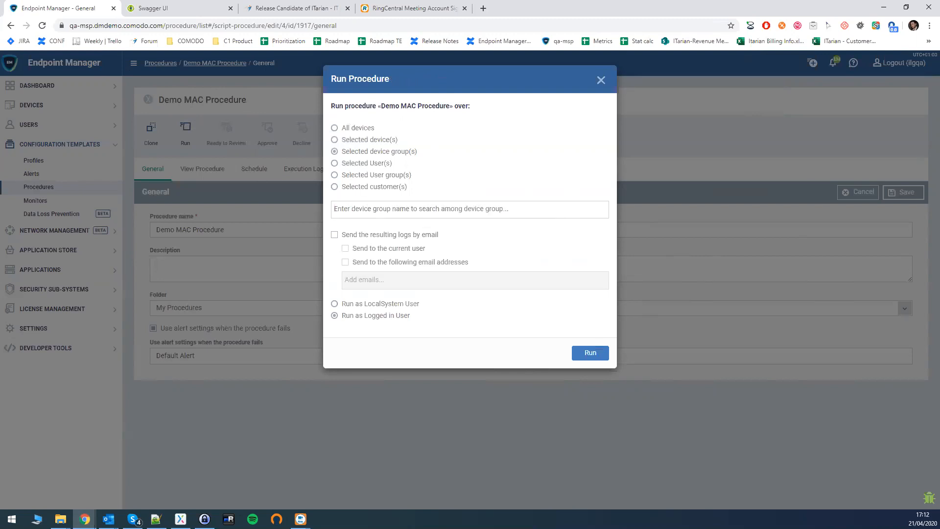
{"action": "key", "text": "alt+Tab"}
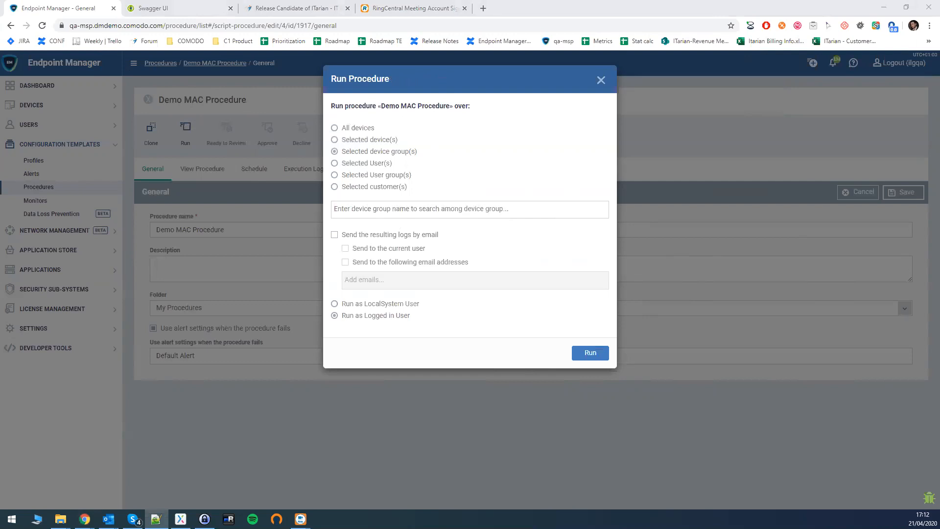
{"action": "left_click", "coordinate": [602, 83]}
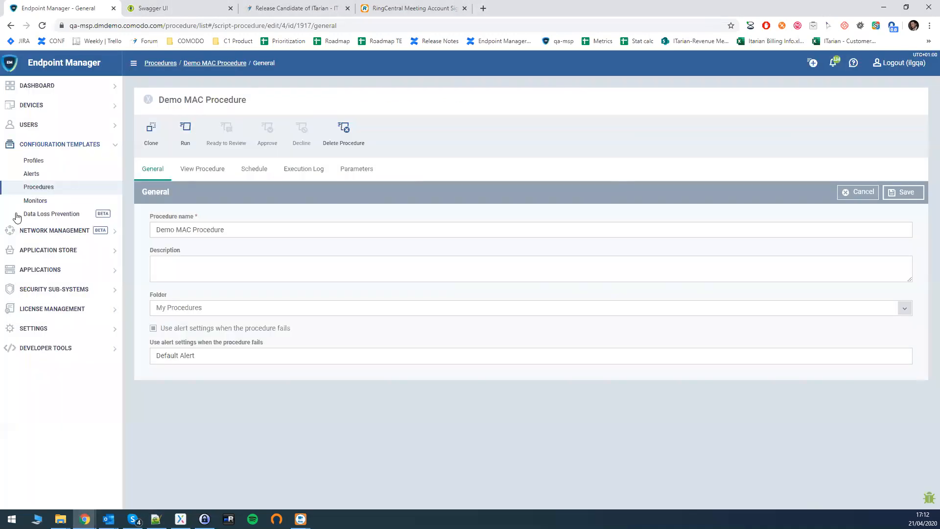
Go to Network Management > Devices and open Geronimo-Mojave.local's summary
{"action": "left_click", "coordinate": [47, 233]}
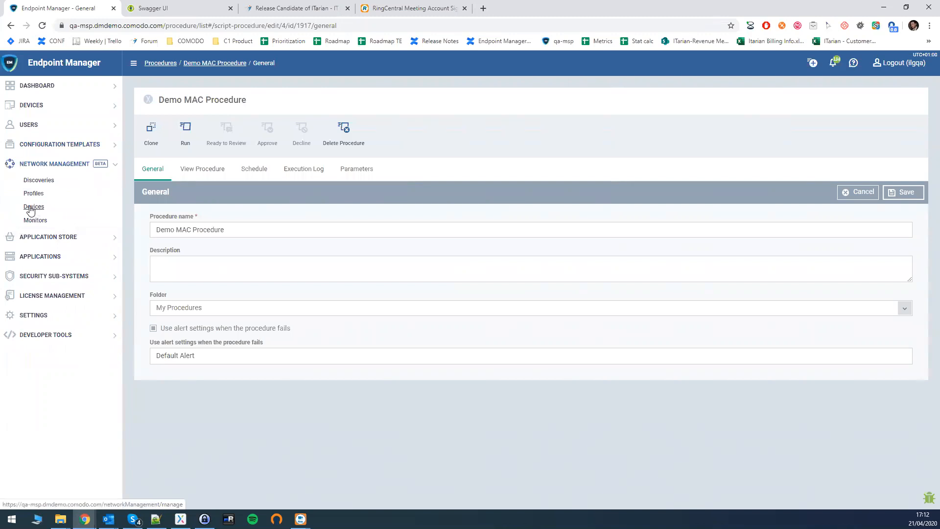
{"action": "left_click", "coordinate": [31, 208]}
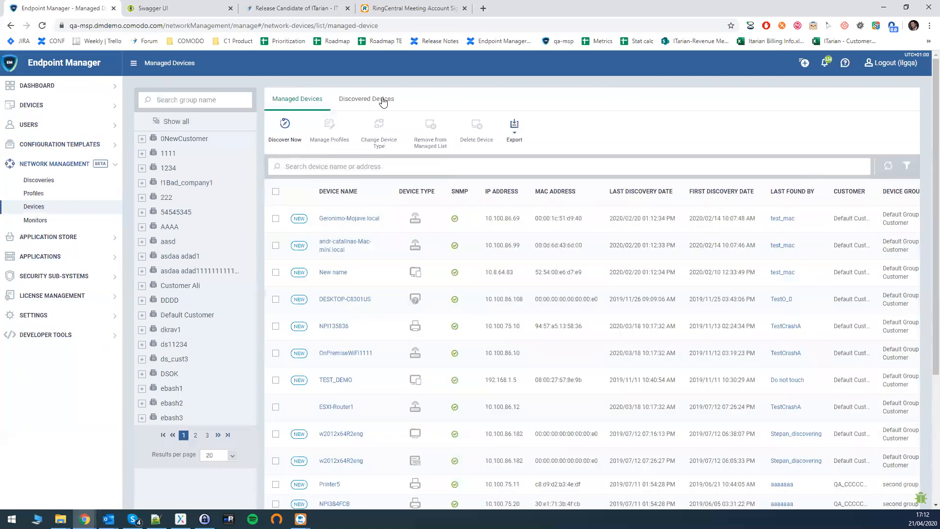
{"action": "left_click", "coordinate": [338, 218]}
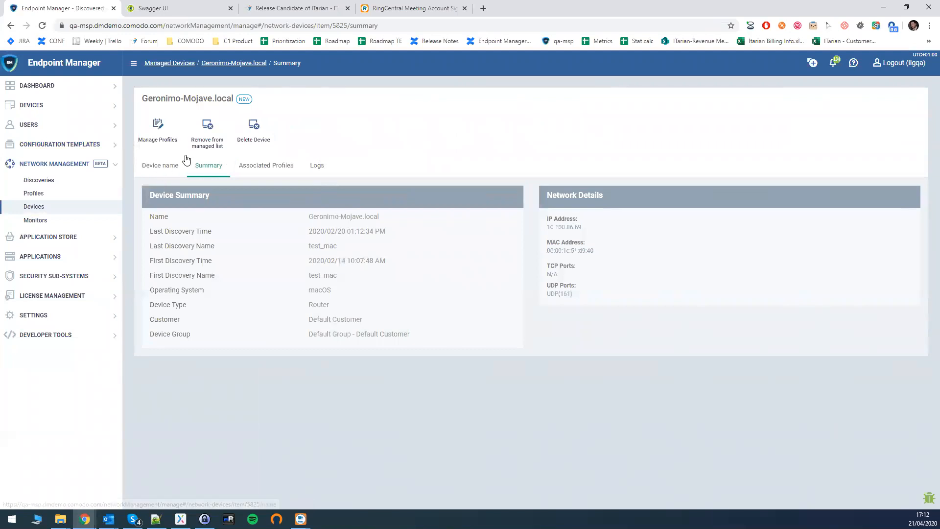
Replace Geronimo-Mojave.local's custom device name with 'Demo Alias' and save it
{"action": "left_click", "coordinate": [163, 166]}
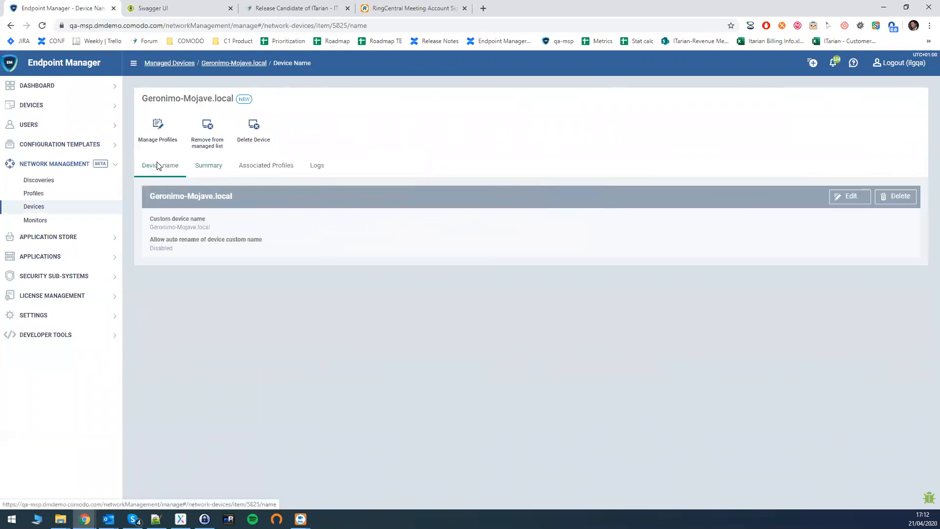
{"action": "left_click", "coordinate": [851, 199]}
{"action": "left_click_drag", "start_coordinate": [229, 233], "coordinate": [50, 235]}
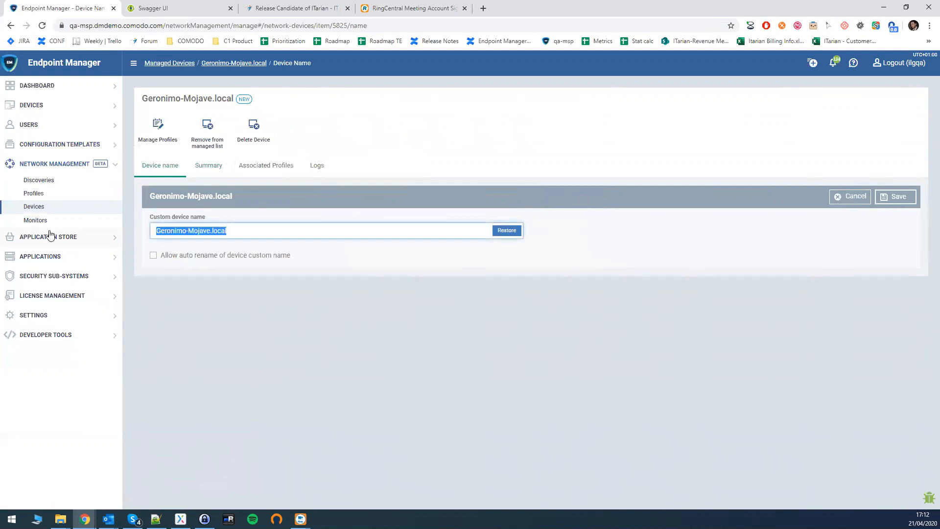
{"action": "type", "text": "Te"}
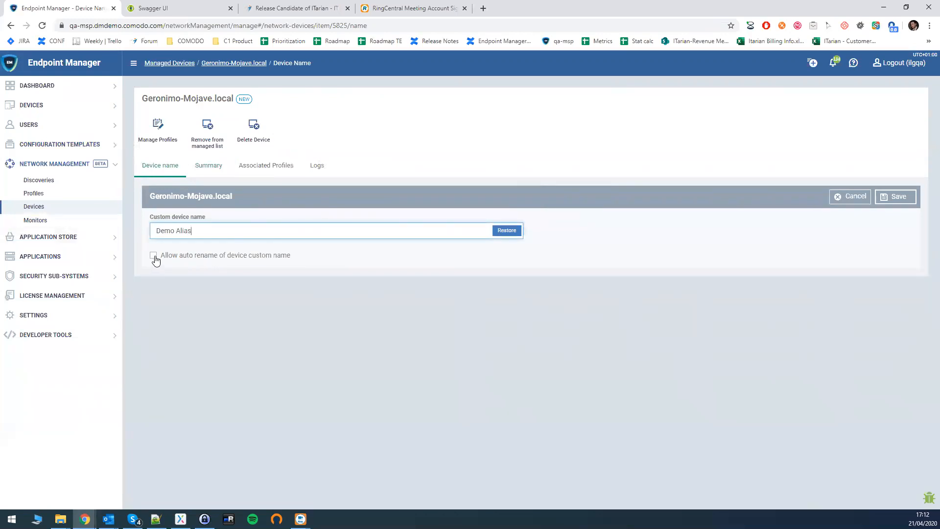
{"action": "left_click_drag", "start_coordinate": [189, 256], "coordinate": [223, 256]}
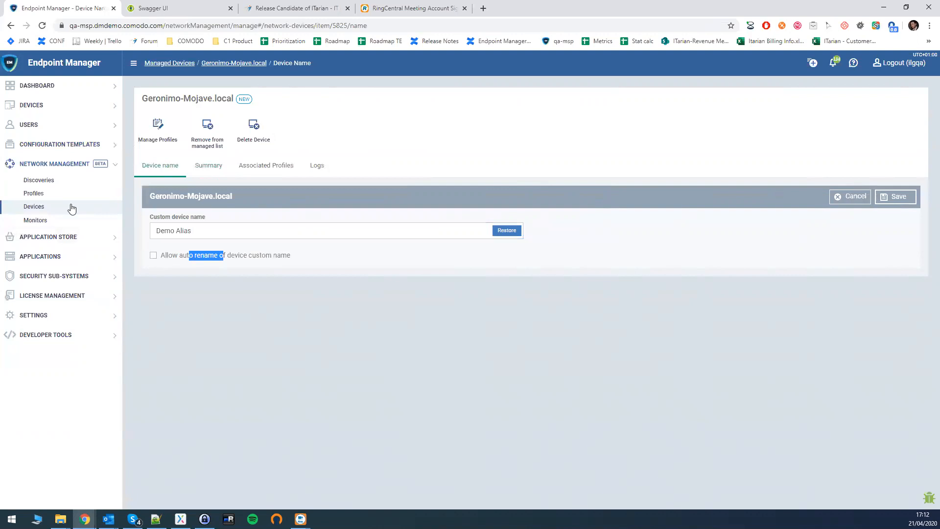
{"action": "left_click", "coordinate": [892, 198]}
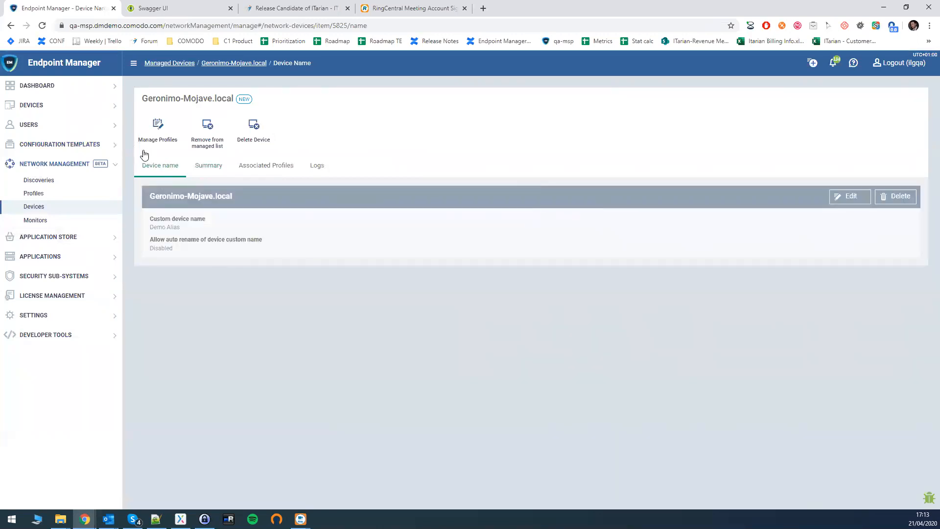
{"action": "left_click", "coordinate": [33, 210]}
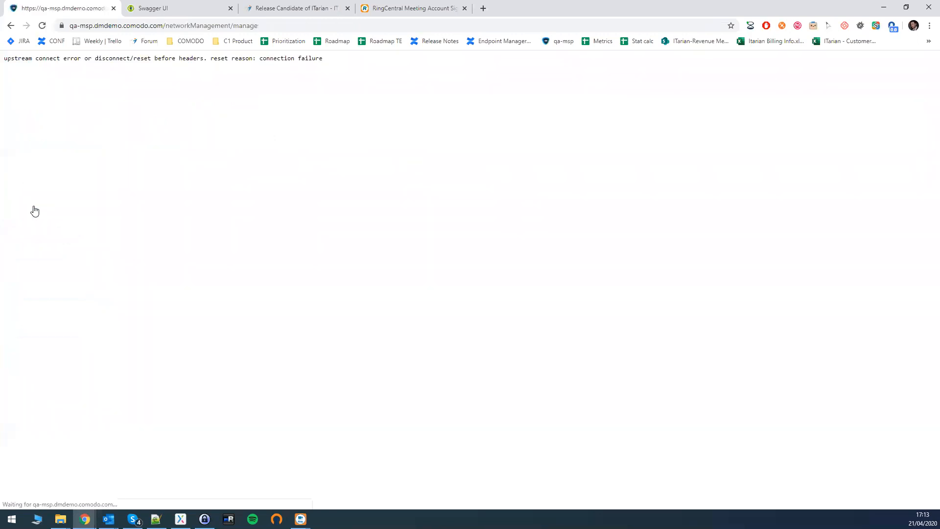
Reload the Managed Devices page to clear the upstream connection error
{"action": "left_click", "coordinate": [112, 25]}
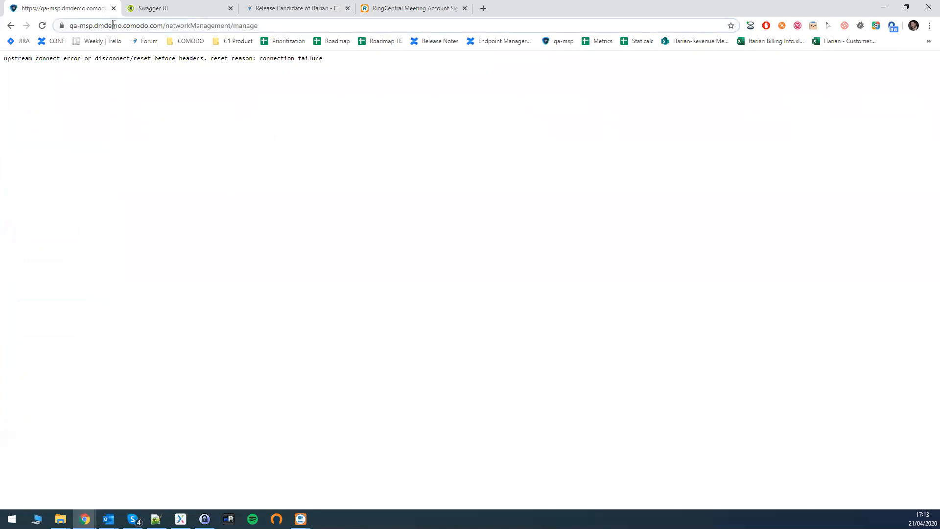
{"action": "key", "text": "Return"}
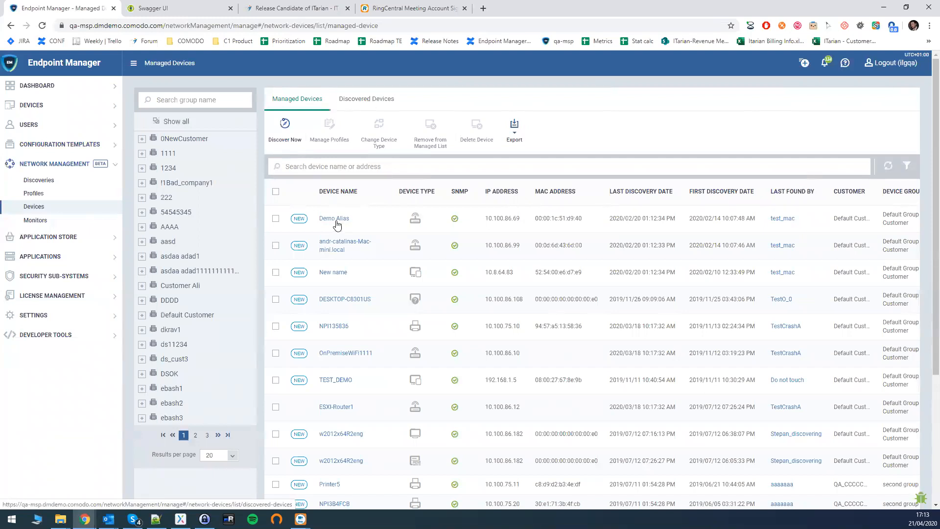
Set the Demo Alias device's custom name to Geronimo-Mojave.local and save it
{"action": "left_click", "coordinate": [336, 221]}
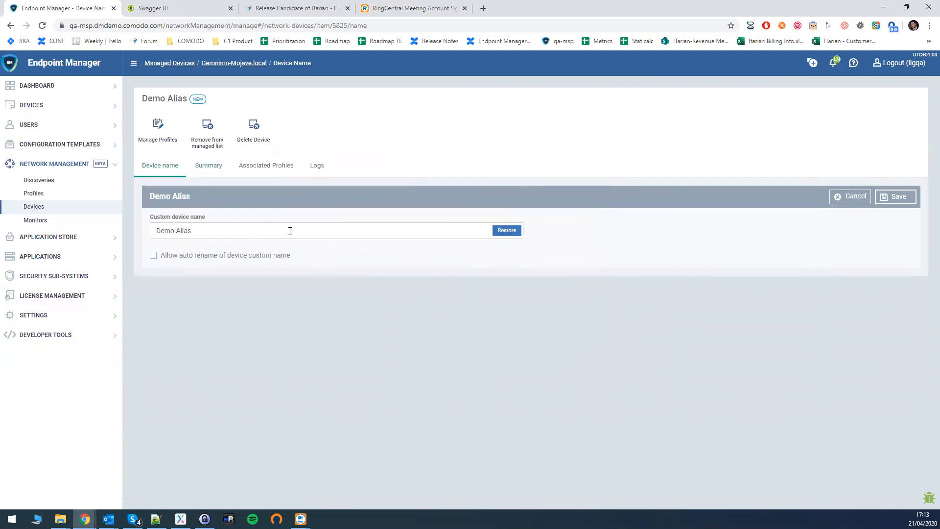
{"action": "left_click_drag", "start_coordinate": [174, 231], "coordinate": [244, 233]}
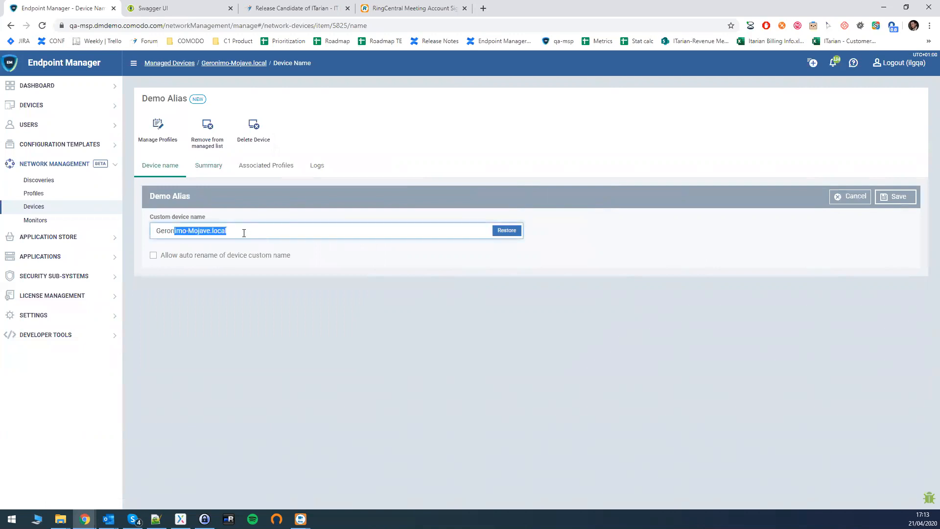
{"action": "left_click", "coordinate": [896, 197]}
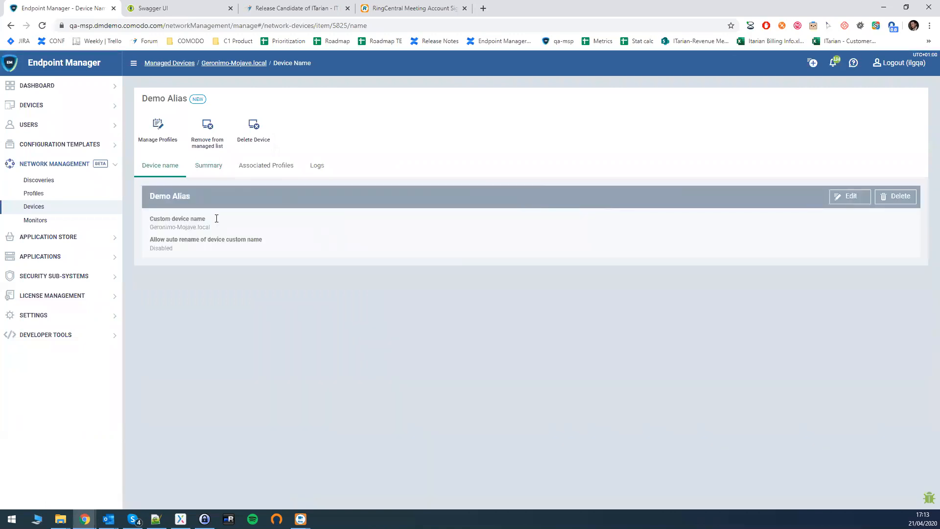
Reopen the custom name for editing, cancel without changes, and return to Managed Devices
{"action": "left_click_drag", "start_coordinate": [174, 228], "coordinate": [183, 226]}
{"action": "left_click", "coordinate": [843, 199]}
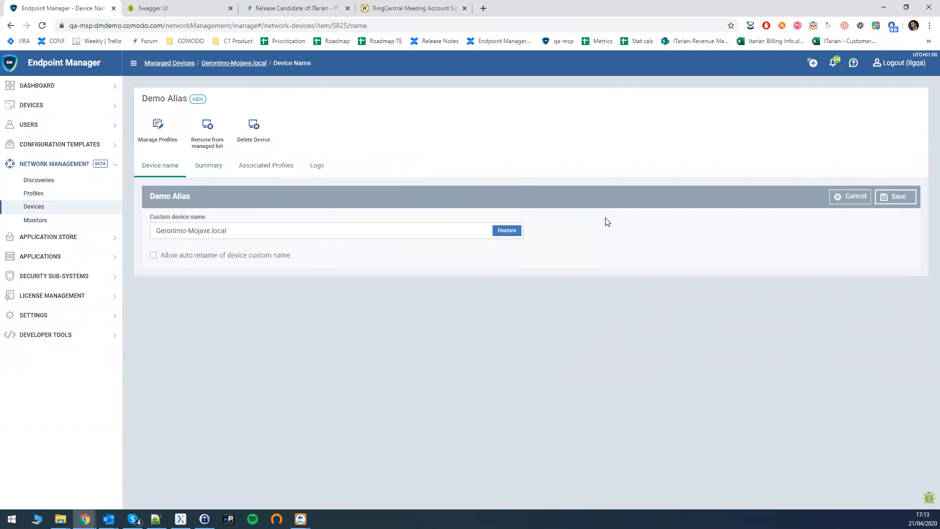
{"action": "left_click", "coordinate": [866, 197]}
{"action": "left_click", "coordinate": [49, 206]}
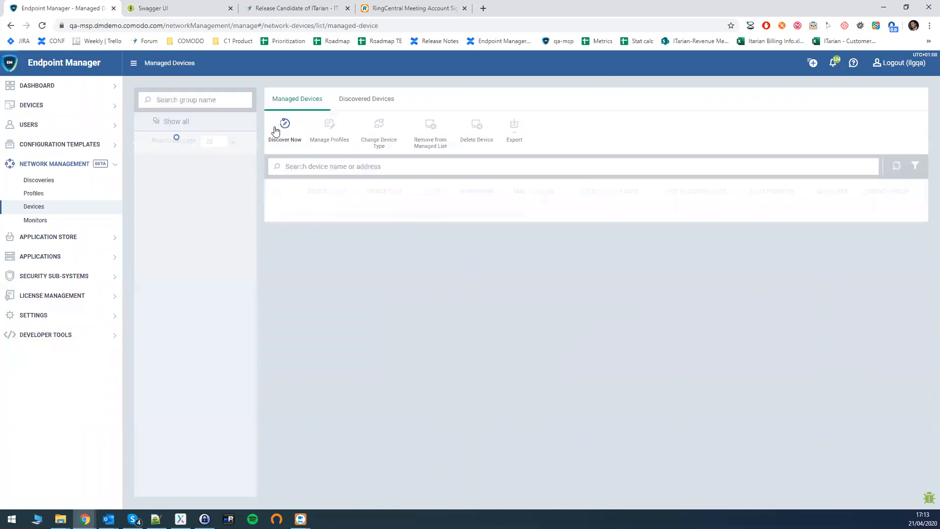
Rename the discovered device 2k16 to 'Demo Alias Name' and save
{"action": "left_click", "coordinate": [373, 101]}
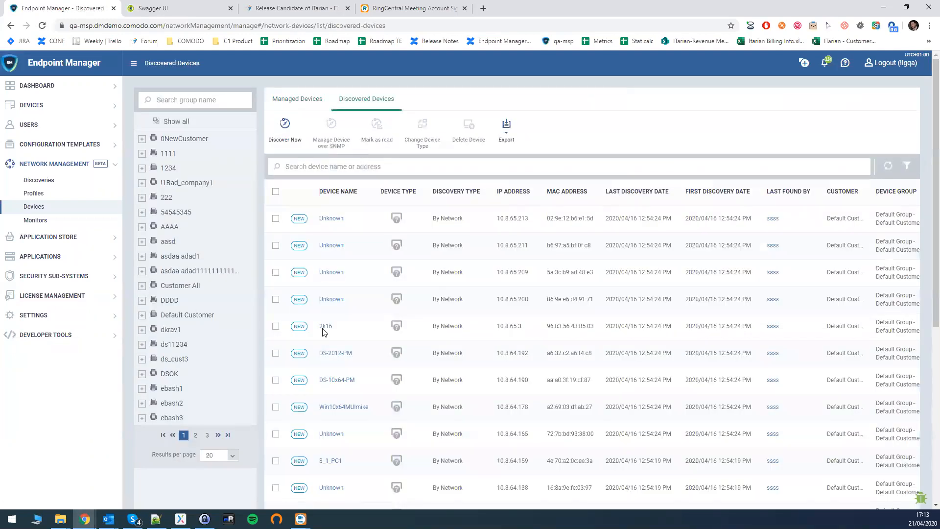
{"action": "left_click", "coordinate": [325, 327]}
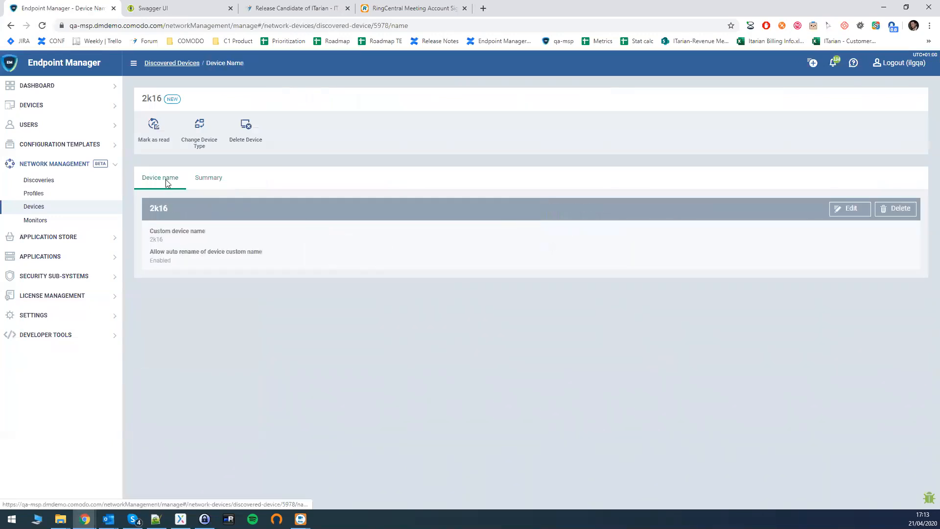
{"action": "left_click", "coordinate": [836, 210]}
{"action": "left_click_drag", "start_coordinate": [196, 237], "coordinate": [131, 237]}
{"action": "type", "text": "Dem"}
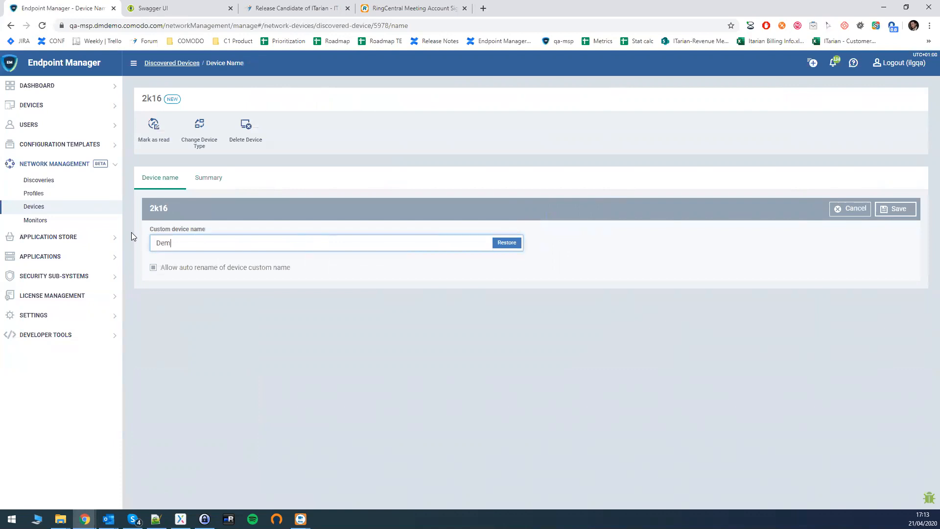
{"action": "type", "text": "o Alias Name"}
{"action": "left_click", "coordinate": [899, 210]}
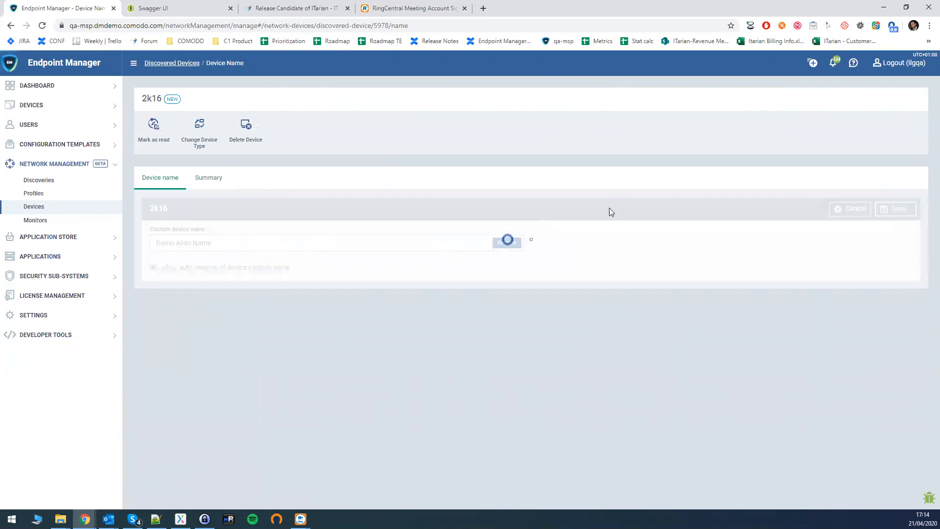
Confirm 'Demo Alias Name' in Discovered Devices, restore the custom name to 2k16, then return to Devices
{"action": "left_click", "coordinate": [179, 64]}
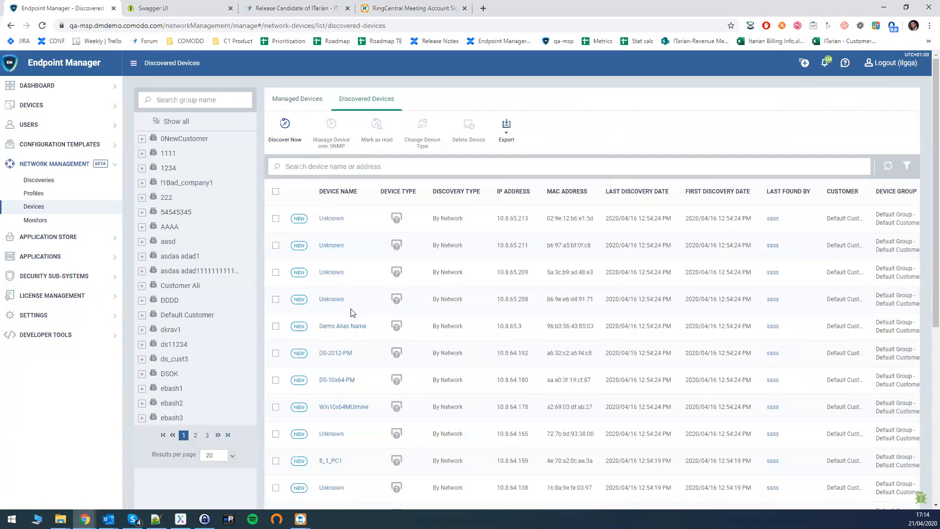
{"action": "left_click", "coordinate": [340, 327]}
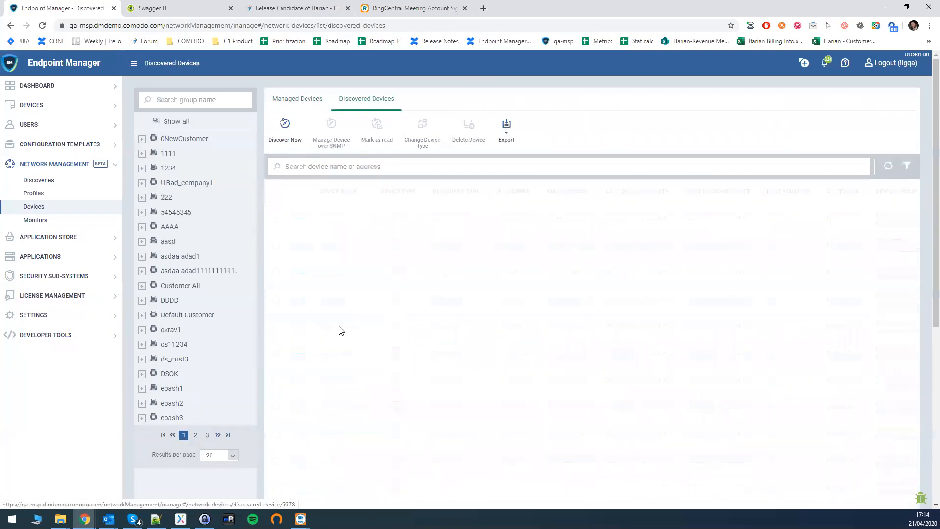
{"action": "left_click", "coordinate": [167, 180]}
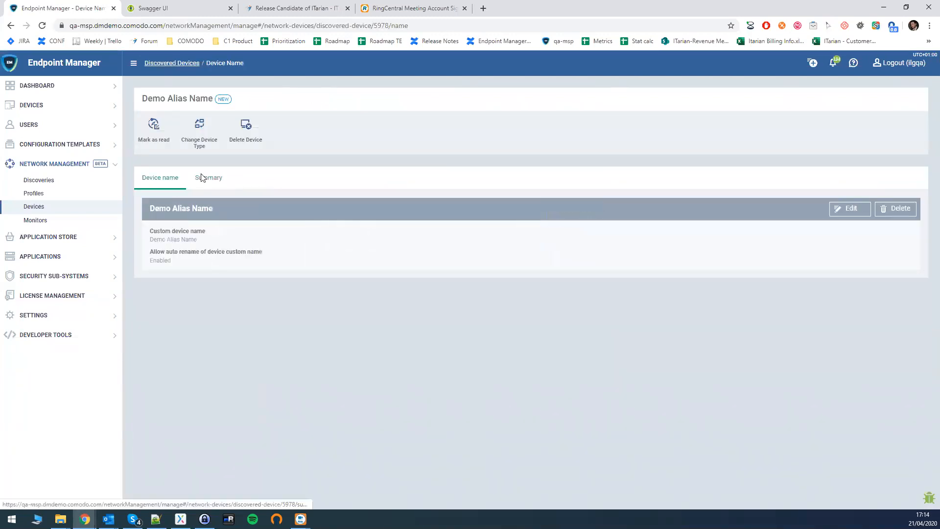
{"action": "left_click", "coordinate": [850, 208]}
{"action": "key", "text": "ctrl+a"}
{"action": "type", "text": "2k16"}
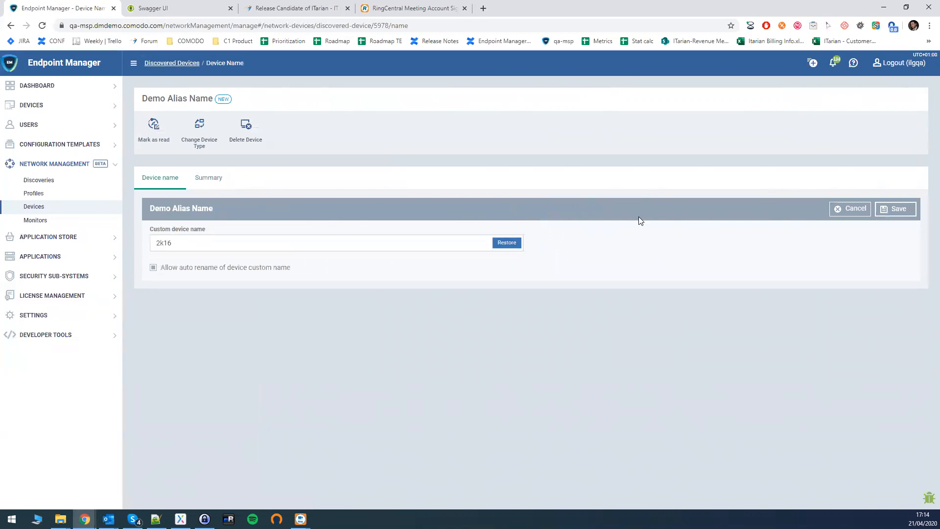
{"action": "left_click", "coordinate": [895, 209]}
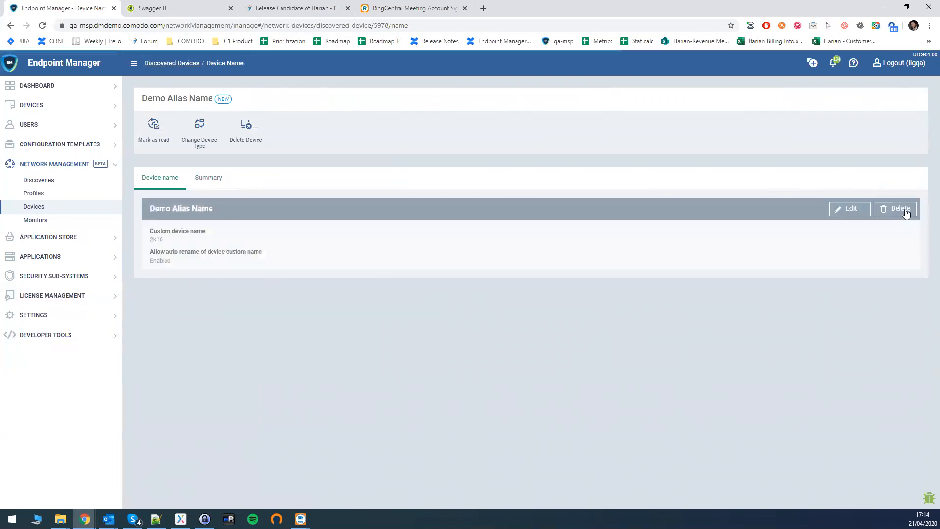
{"action": "left_click", "coordinate": [35, 207]}
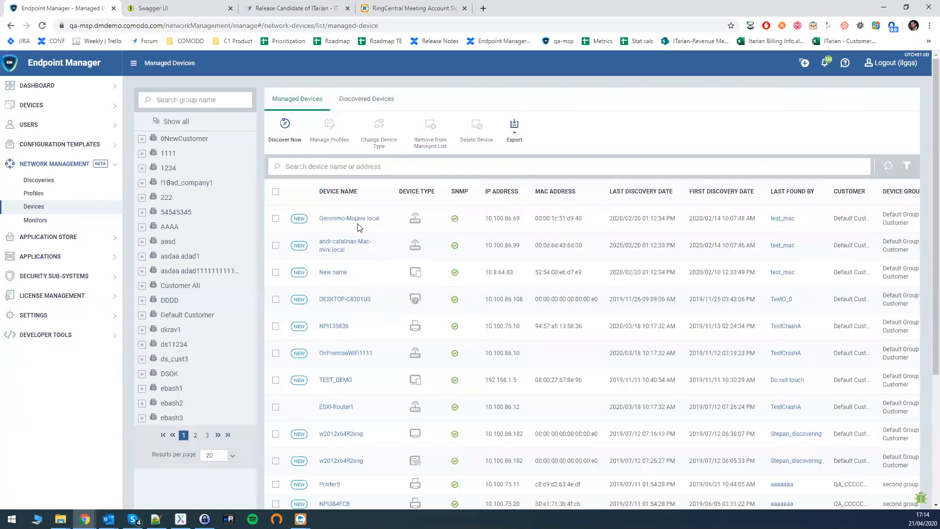
From Discovered Devices, expand Configuration Templates and open the Profiles list
{"action": "left_click", "coordinate": [374, 99]}
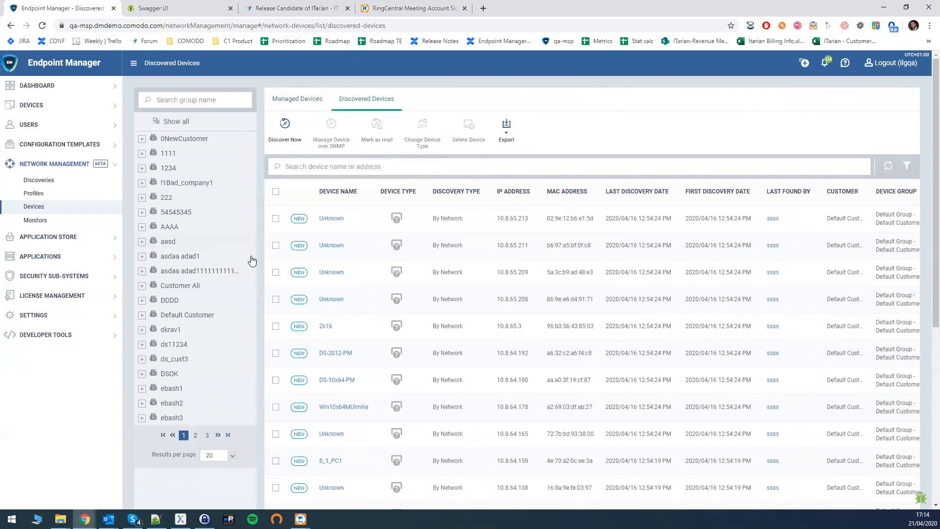
{"action": "left_click", "coordinate": [51, 145]}
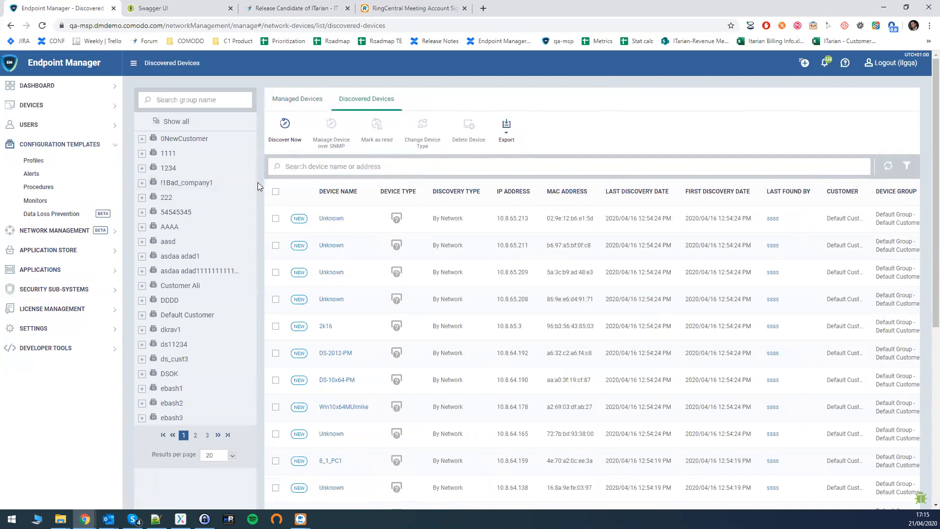
{"action": "left_click", "coordinate": [38, 160]}
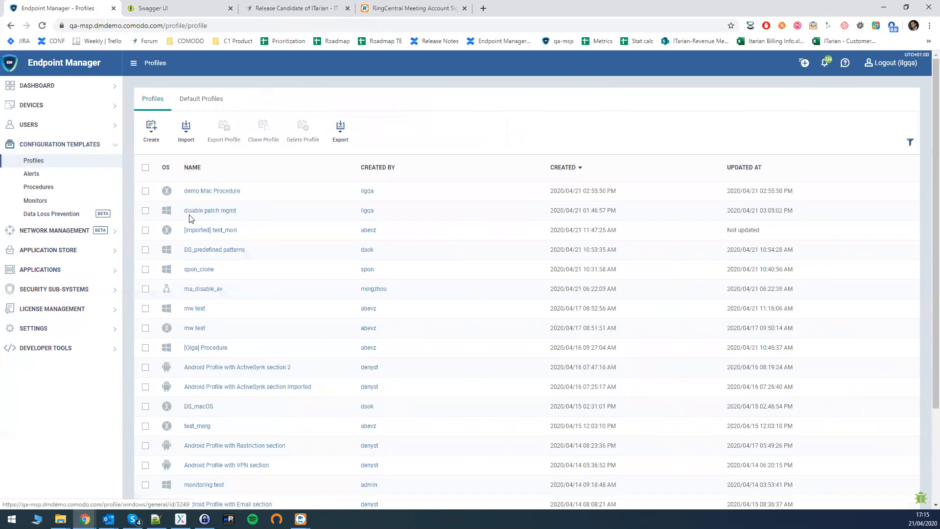
Create a Windows profile named 'demo os patch 3rd party patch'
{"action": "left_click", "coordinate": [152, 128]}
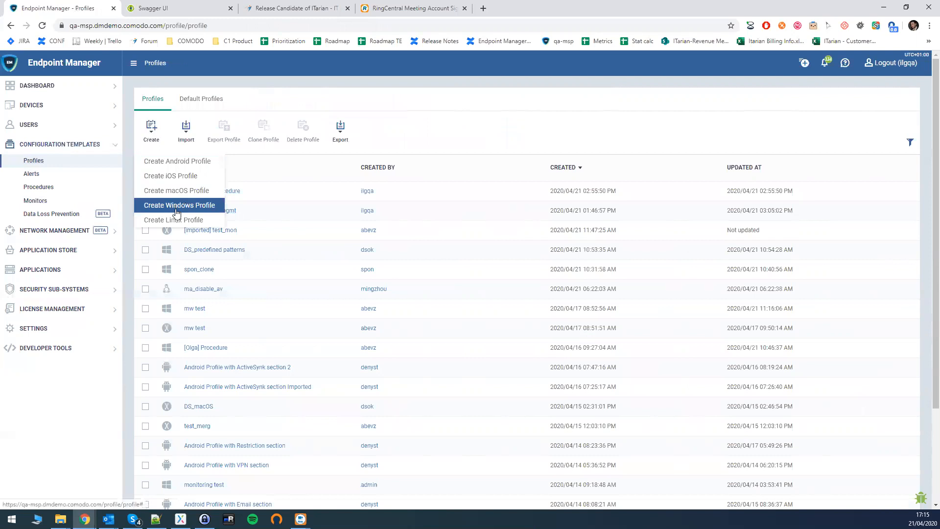
{"action": "left_click", "coordinate": [179, 205]}
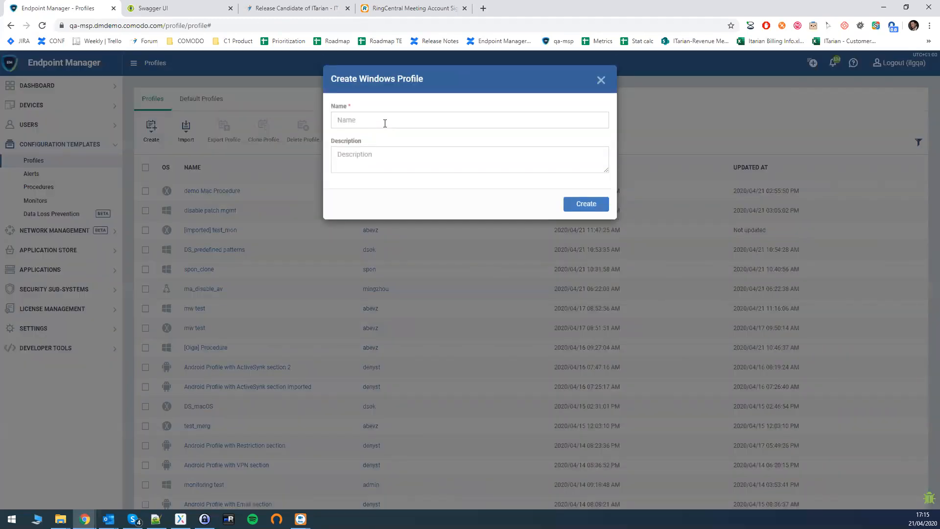
{"action": "left_click", "coordinate": [385, 122]}
{"action": "type", "text": "demo pat"}
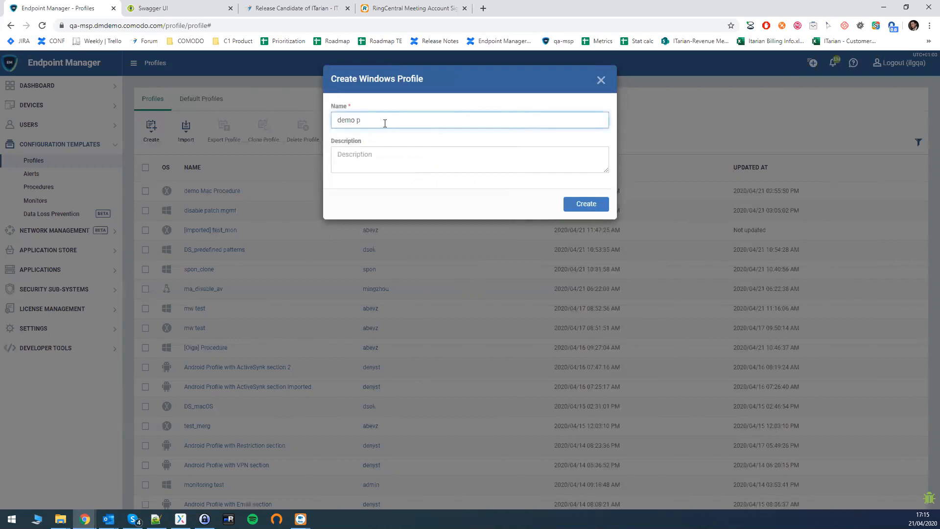
{"action": "type", "text": "patc"}
{"action": "key", "text": "BackSpace"}
{"action": "type", "text": "os patch 3rd party patch"}
{"action": "left_click", "coordinate": [601, 205]}
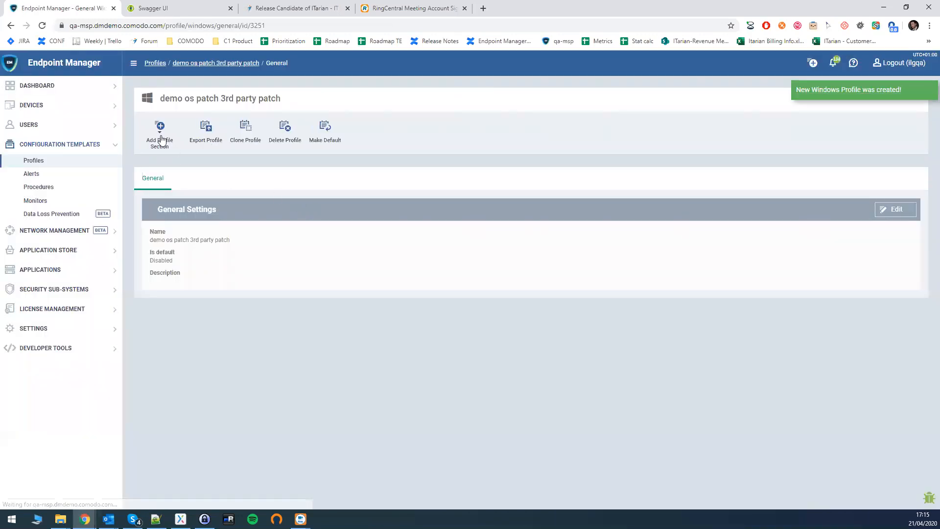
{"action": "left_click", "coordinate": [161, 133]}
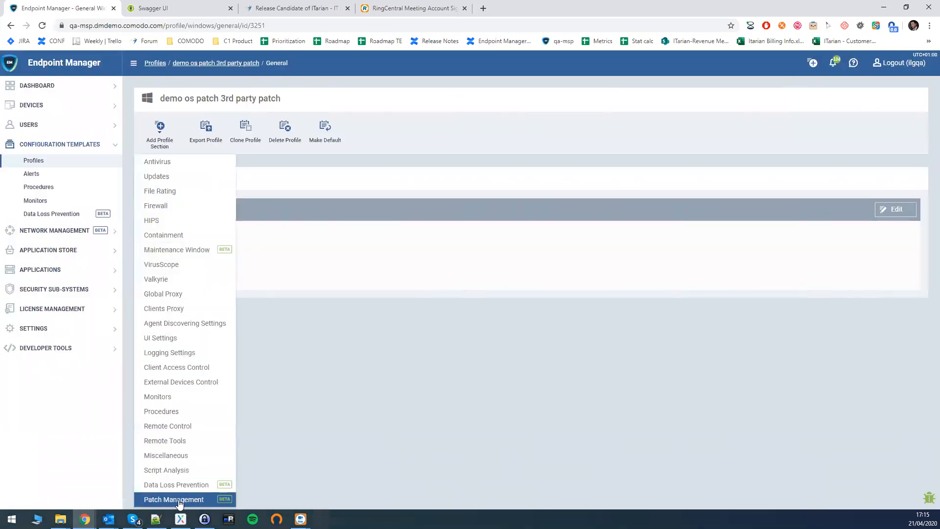
Add a Patch Management section with Turn-Off ticked for both OS and third-party application patching, and save
{"action": "left_click", "coordinate": [175, 499]}
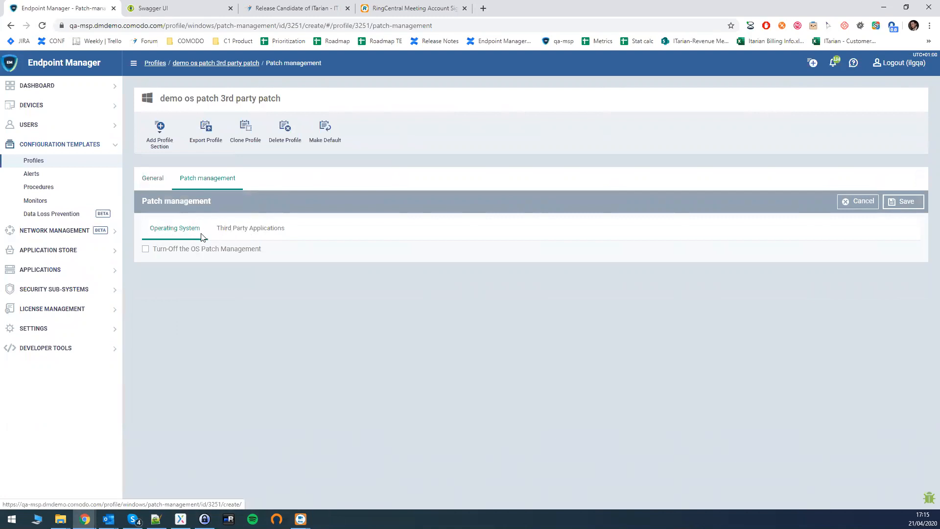
{"action": "left_click", "coordinate": [243, 229]}
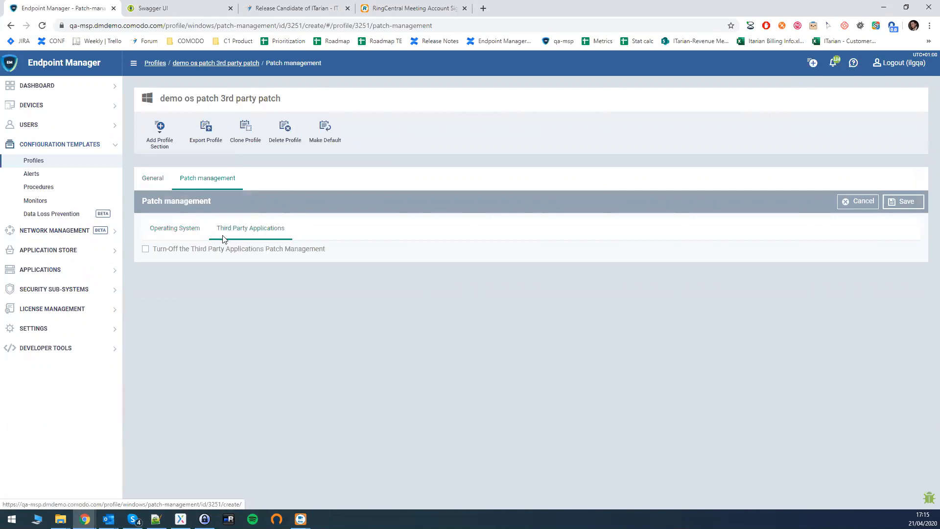
{"action": "left_click", "coordinate": [163, 229]}
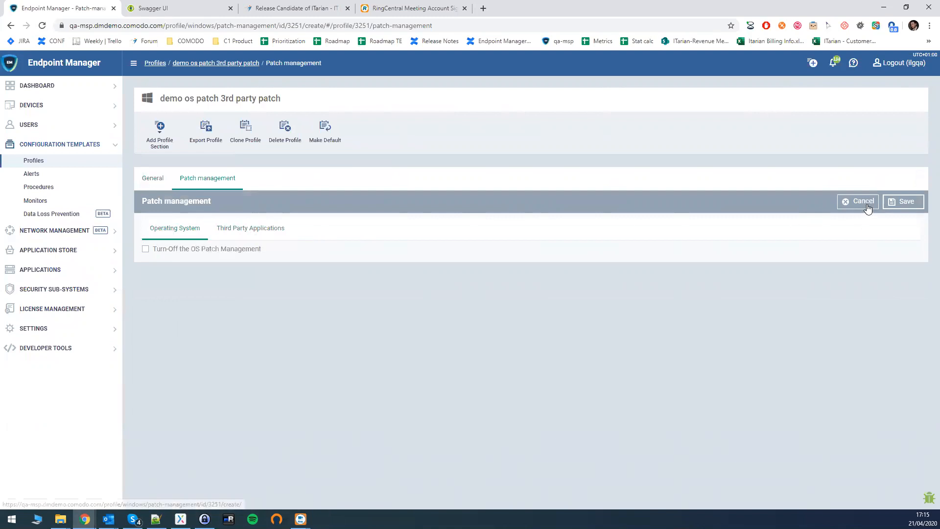
{"action": "left_click", "coordinate": [145, 250]}
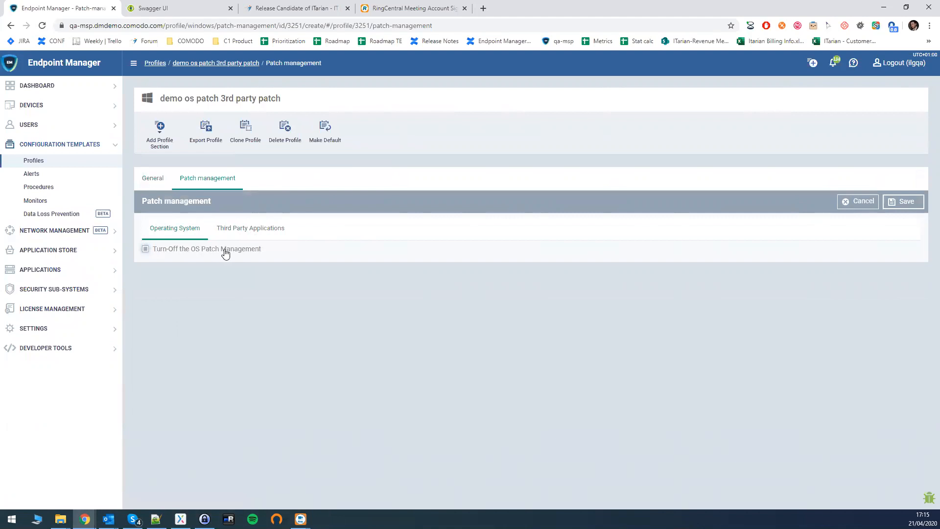
{"action": "left_click", "coordinate": [255, 231]}
{"action": "left_click", "coordinate": [146, 249]}
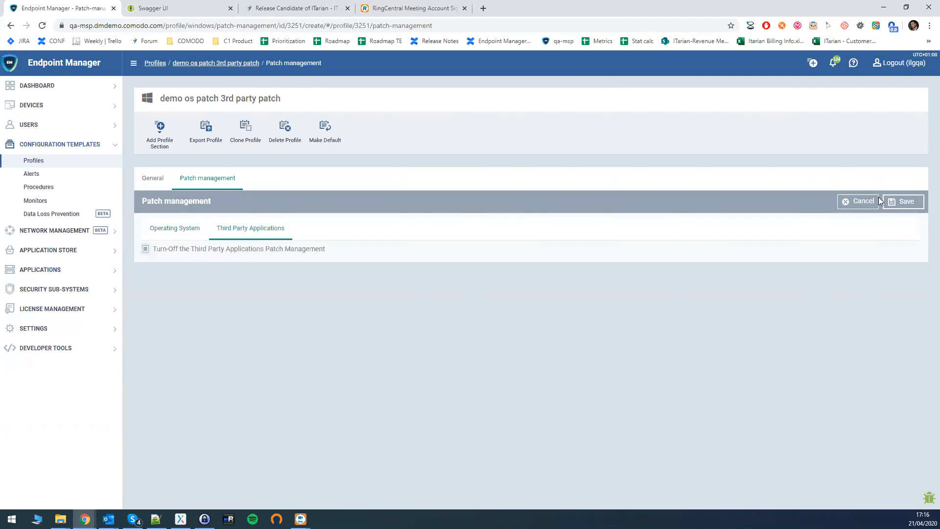
{"action": "left_click", "coordinate": [175, 228]}
{"action": "left_click", "coordinate": [866, 201]}
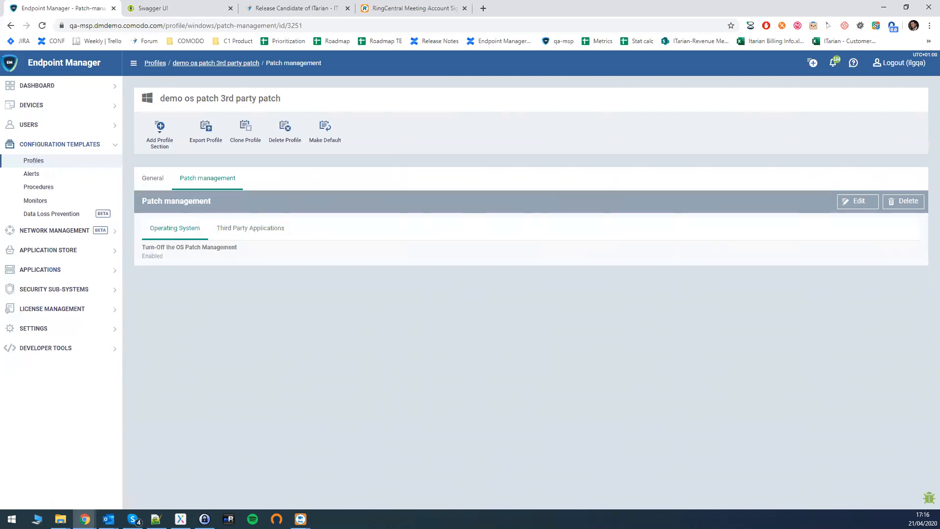
Expand APPLICATIONS in the sidebar and open Patch Management's Operating System patch list
{"action": "key", "text": "alt+Tab"}
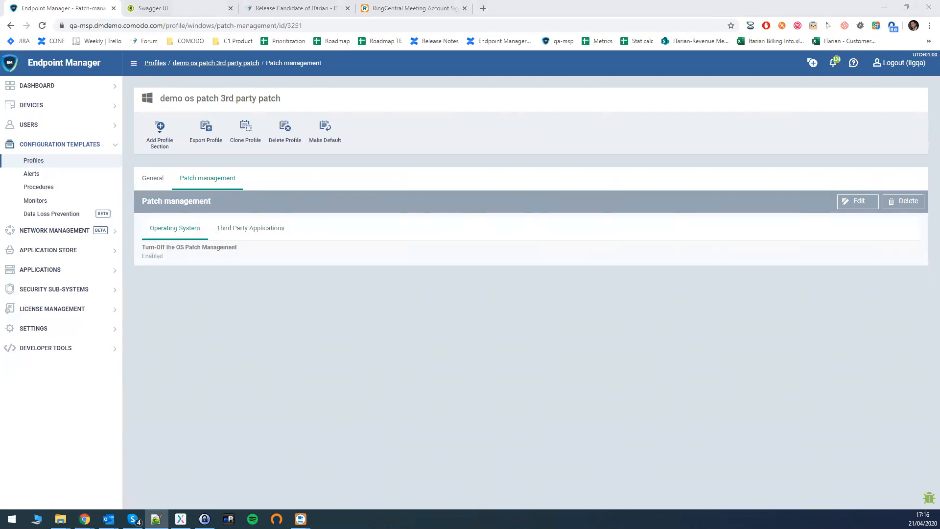
{"action": "left_click", "coordinate": [61, 270]}
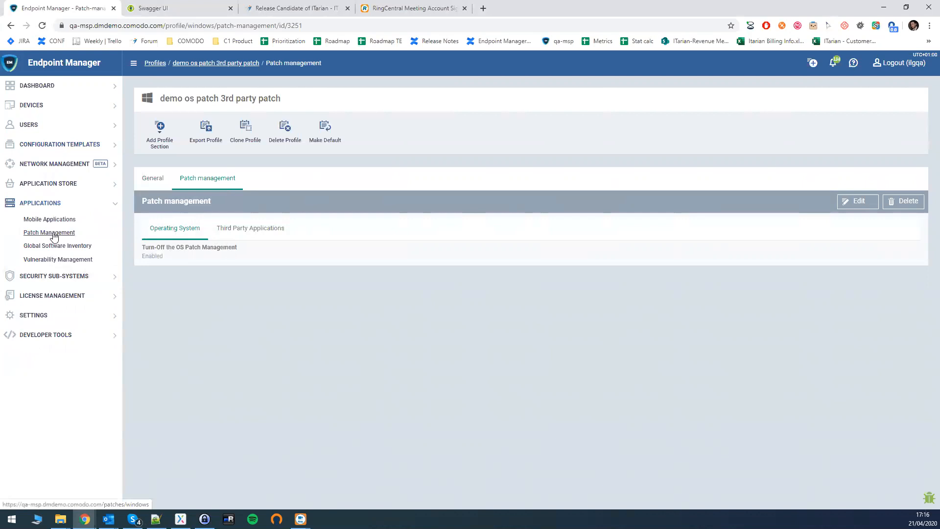
{"action": "key", "text": "alt+Tab"}
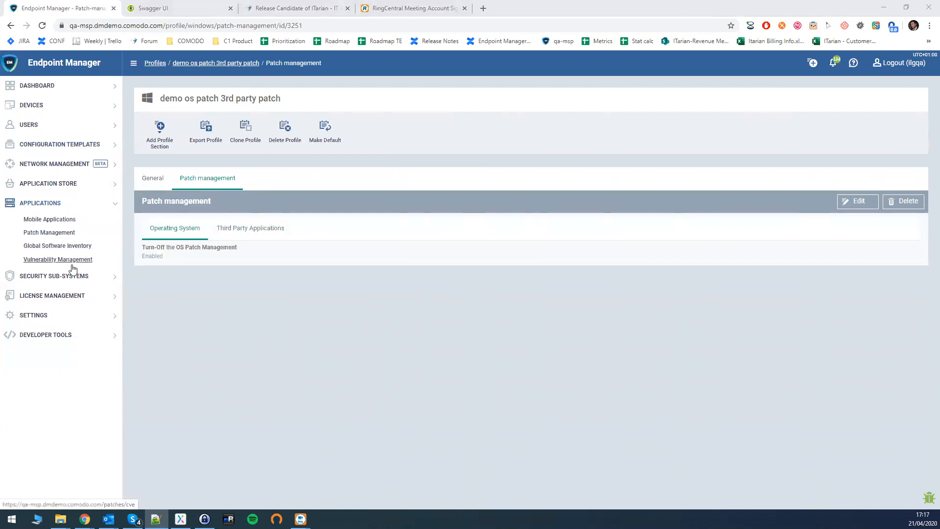
{"action": "left_click_drag", "start_coordinate": [73, 262], "coordinate": [54, 235]}
{"action": "left_click", "coordinate": [55, 234]}
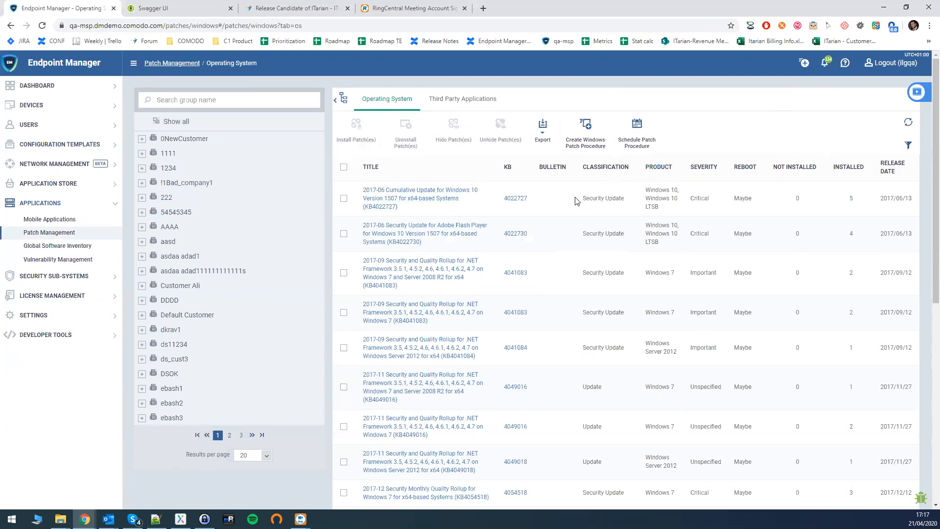
{"action": "left_click_drag", "start_coordinate": [582, 198], "coordinate": [624, 198]}
{"action": "left_click", "coordinate": [609, 198]}
{"action": "left_click_drag", "start_coordinate": [612, 198], "coordinate": [617, 198]}
{"action": "mouse_move", "coordinate": [738, 197]}
{"action": "left_mouse_down"}
{"action": "mouse_move", "coordinate": [755, 200]}
{"action": "mouse_move", "coordinate": [747, 198]}
{"action": "left_mouse_up"}
{"action": "left_click", "coordinate": [743, 197]}
{"action": "left_click", "coordinate": [749, 197]}
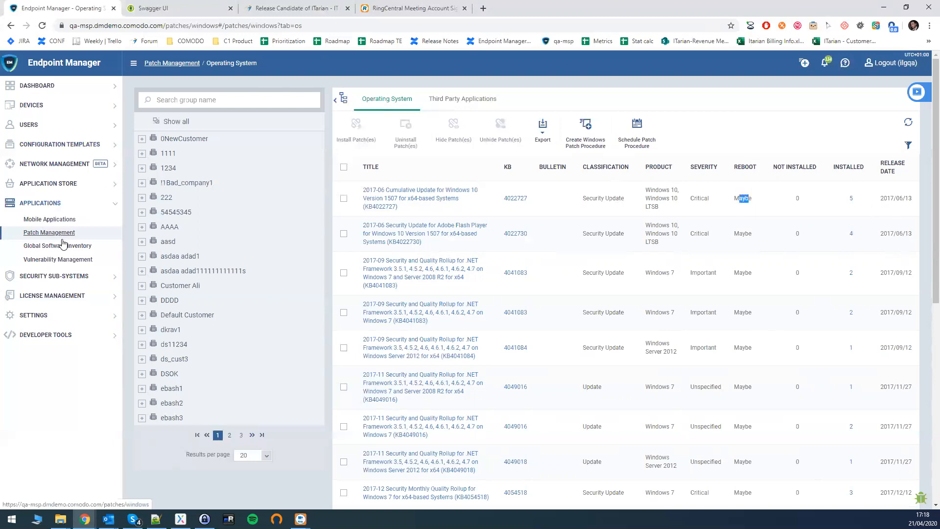
{"action": "left_click", "coordinate": [745, 196]}
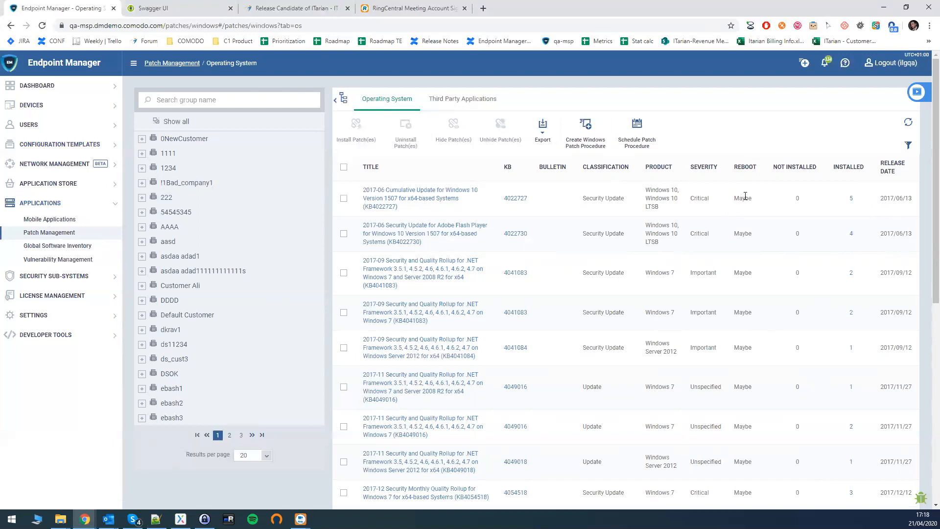
{"action": "left_click_drag", "start_coordinate": [741, 196], "coordinate": [749, 197]}
{"action": "left_click", "coordinate": [745, 197]}
{"action": "key", "text": "alt+Tab"}
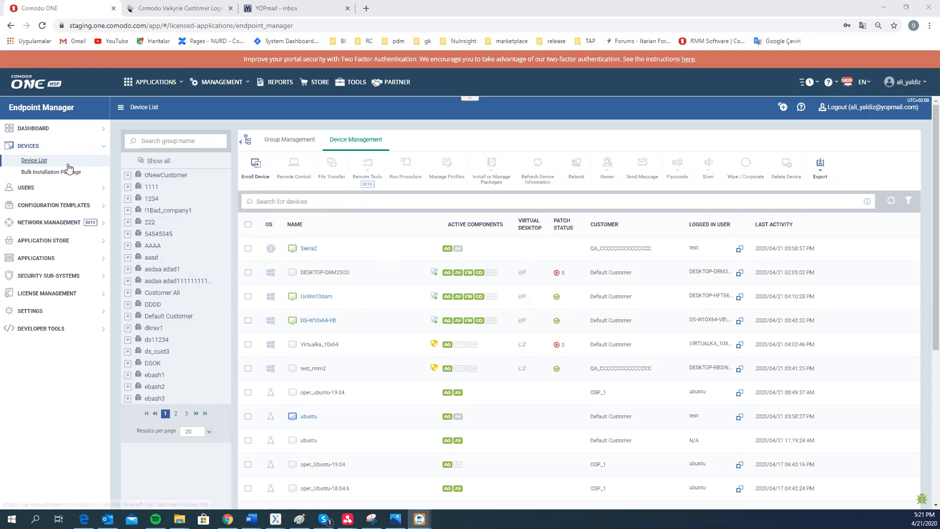
Search the devices for 'chuwi' and choose Remote Tools > File Explorer for CHUWI
{"action": "left_click", "coordinate": [276, 199]}
{"action": "type", "text": "chuwi"}
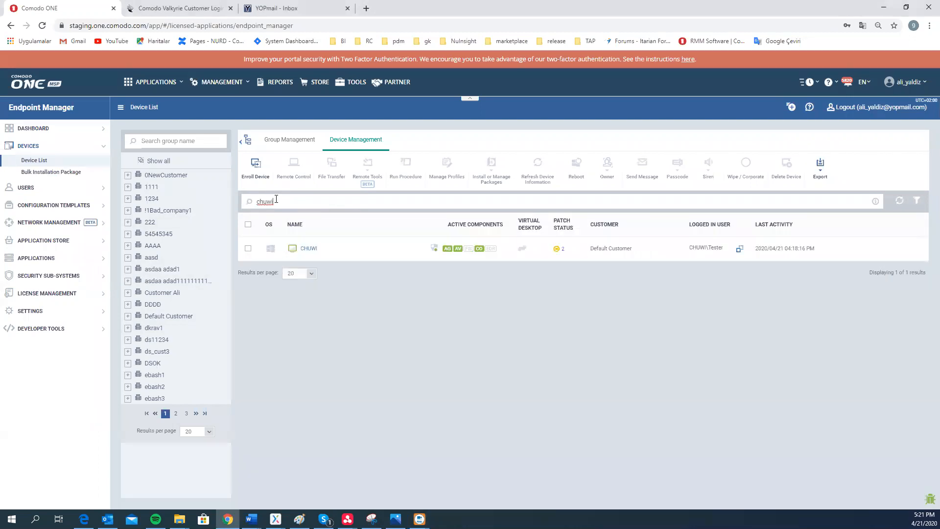
{"action": "left_click", "coordinate": [248, 248]}
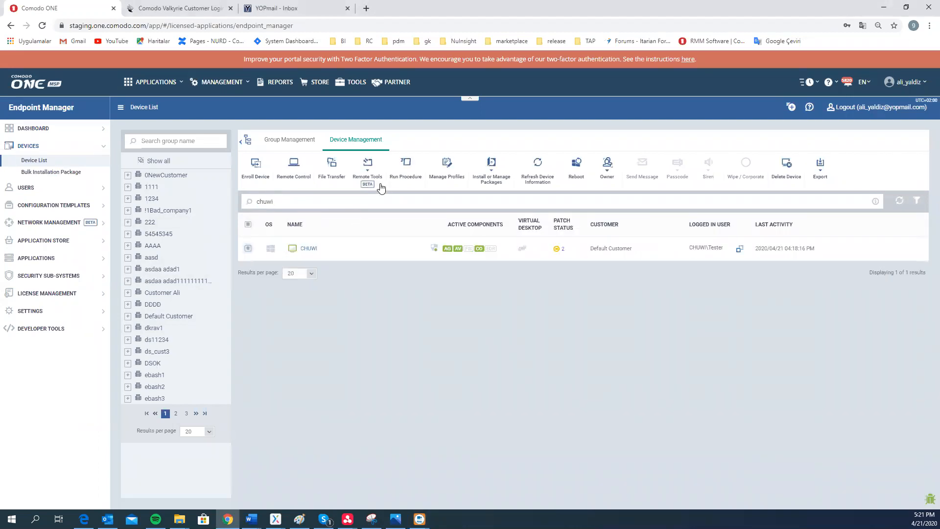
{"action": "left_click", "coordinate": [381, 187]}
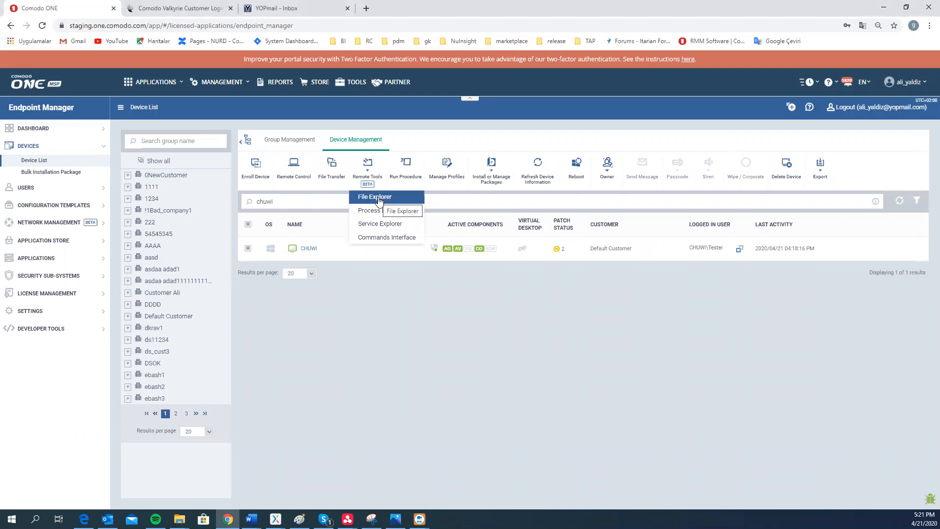
{"action": "left_click", "coordinate": [379, 197]}
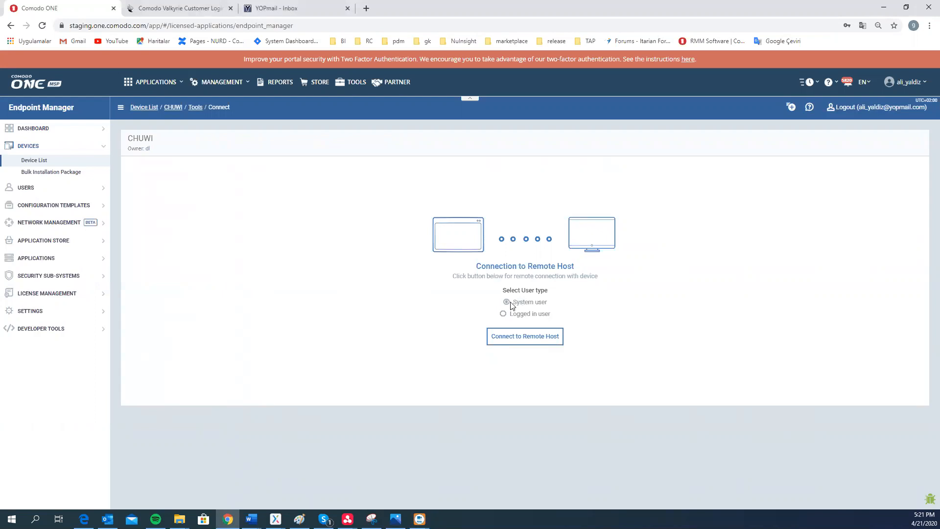
Connect to CHUWI as the logged-in user, browse drive Z:\, and open the remote Commands prompt
{"action": "left_click", "coordinate": [503, 316]}
{"action": "left_click", "coordinate": [536, 338]}
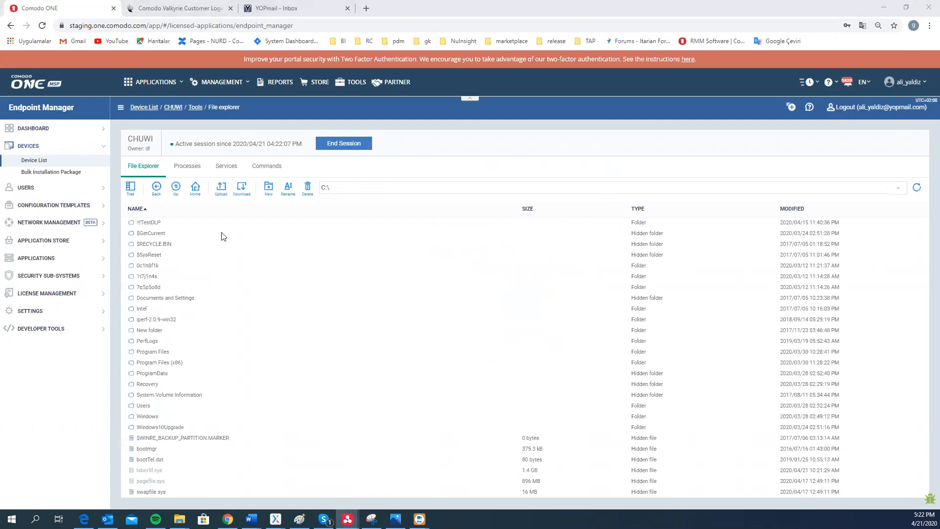
{"action": "left_click", "coordinate": [898, 188]}
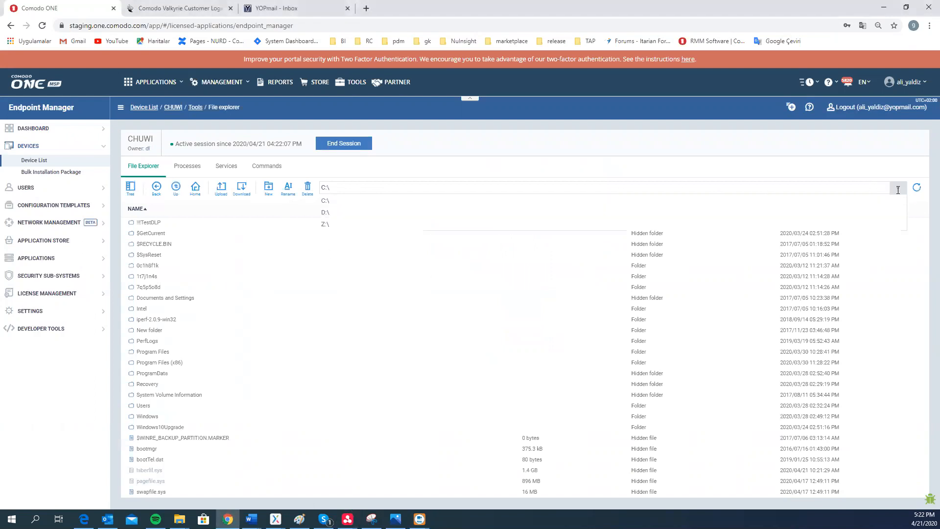
{"action": "left_click", "coordinate": [324, 224]}
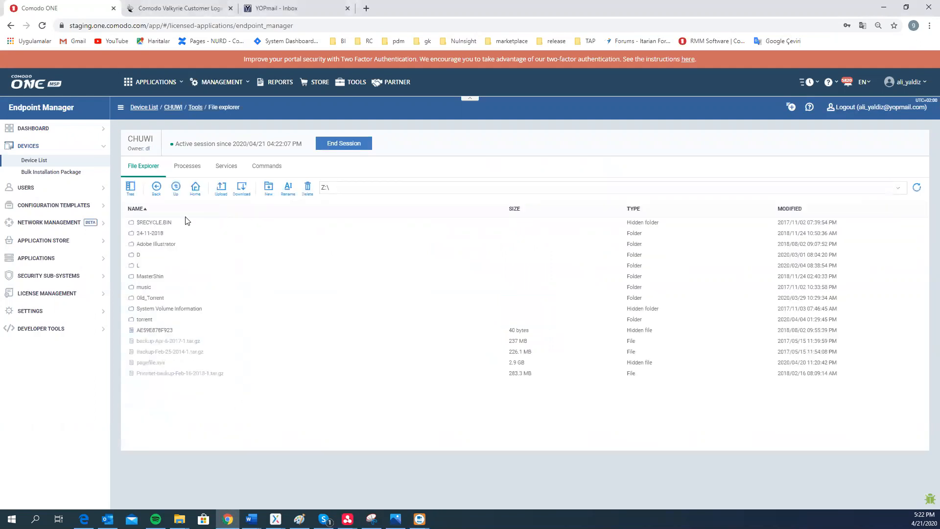
{"action": "left_click", "coordinate": [263, 172]}
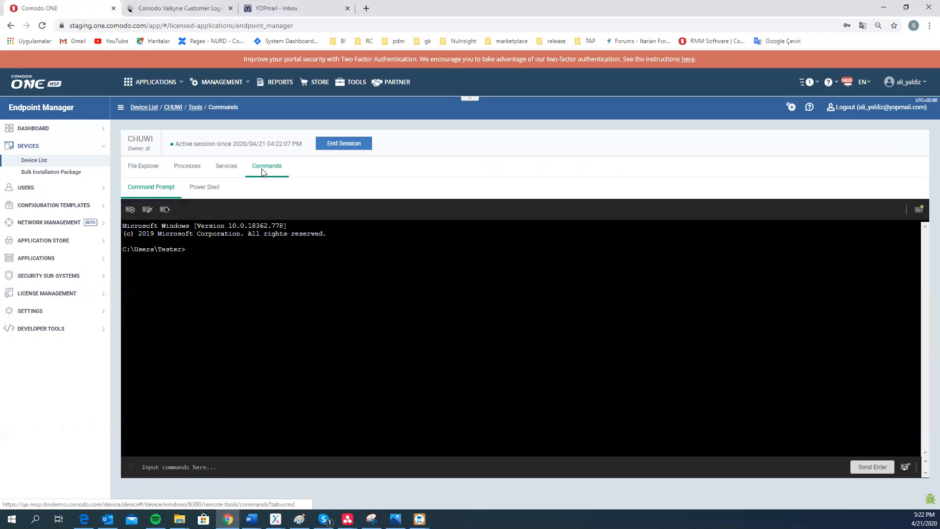
Run d: then 'copy test.txt c:\Windows\system32', answering yes; access is denied
{"action": "left_click", "coordinate": [187, 461]}
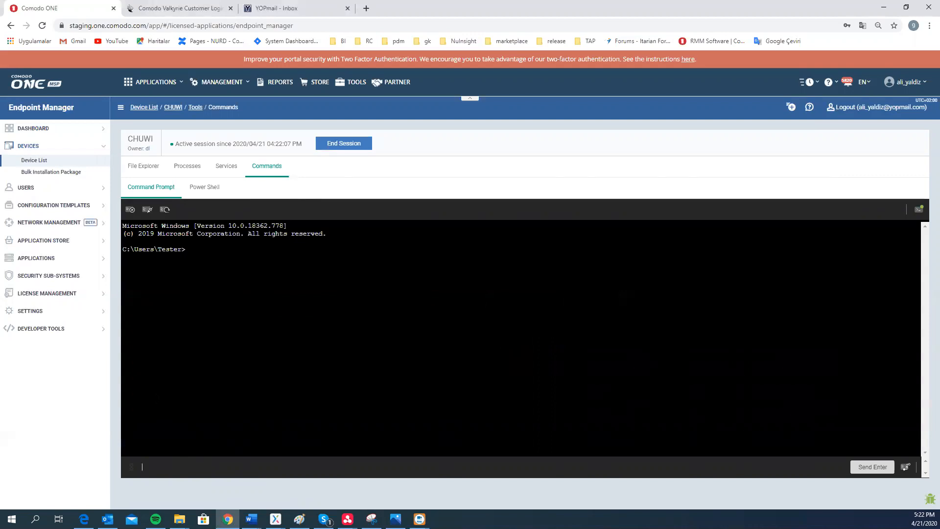
{"action": "type", "text": "d:"}
{"action": "key", "text": "Return"}
{"action": "type", "text": "copy test.txt c:"}
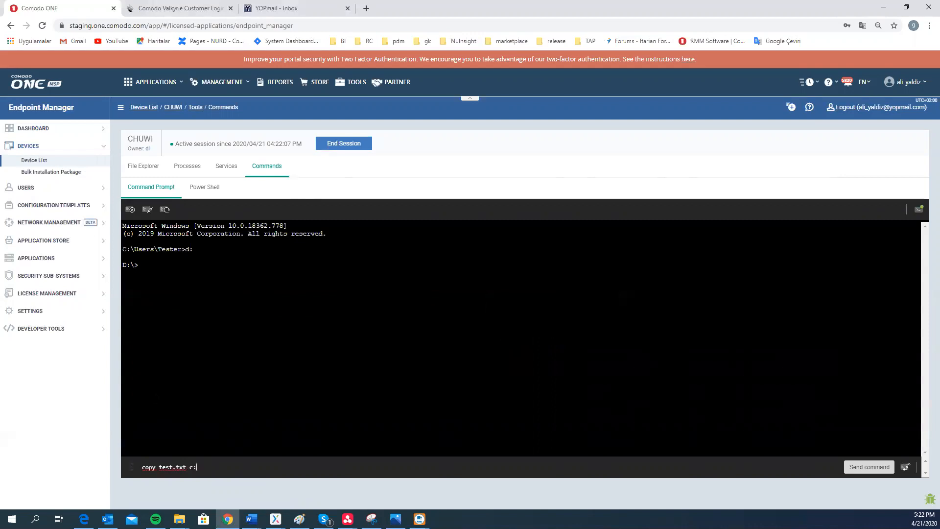
{"action": "type", "text": "\\Windows\\system32\\"}
{"action": "key", "text": "Return"}
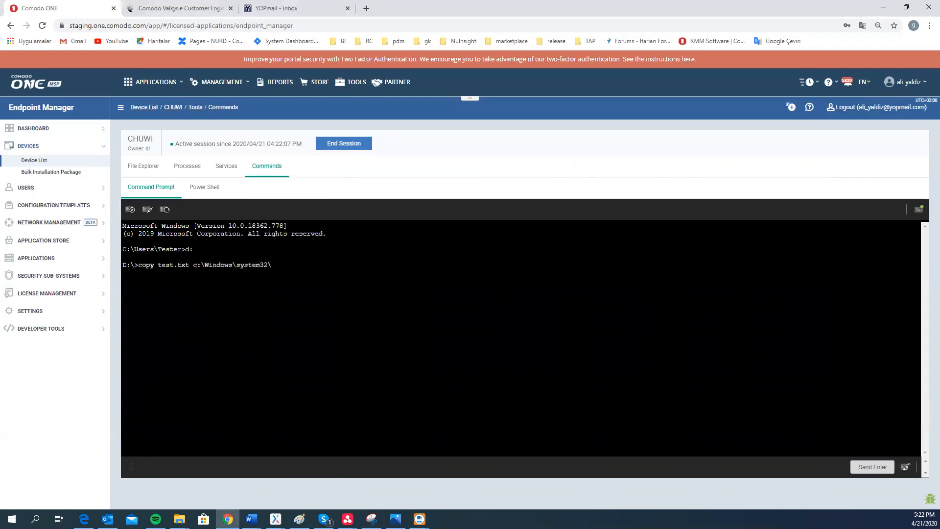
{"action": "type", "text": "yes"}
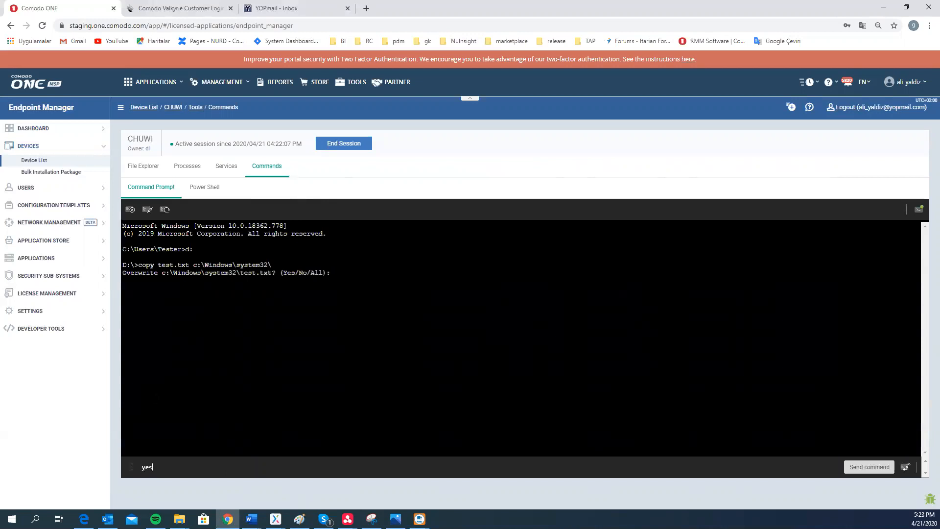
{"action": "key", "text": "Return"}
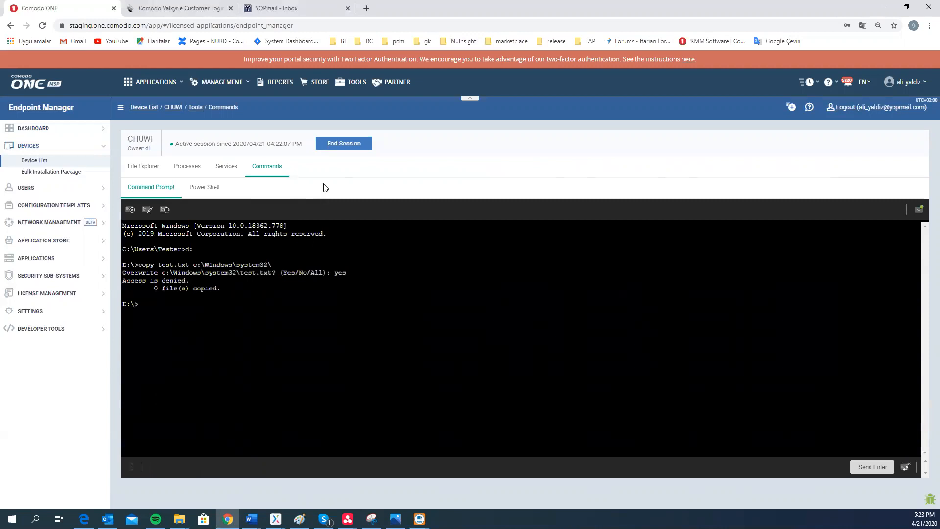
End the session, reconnect to CHUWI as the System user, and open the remote Commands prompt
{"action": "left_click", "coordinate": [342, 144]}
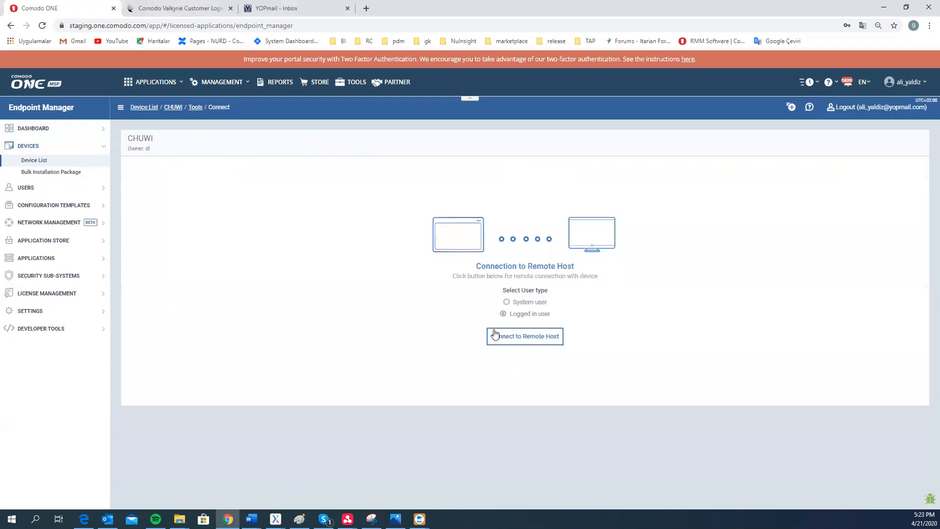
{"action": "left_click", "coordinate": [506, 301]}
{"action": "left_click", "coordinate": [532, 343]}
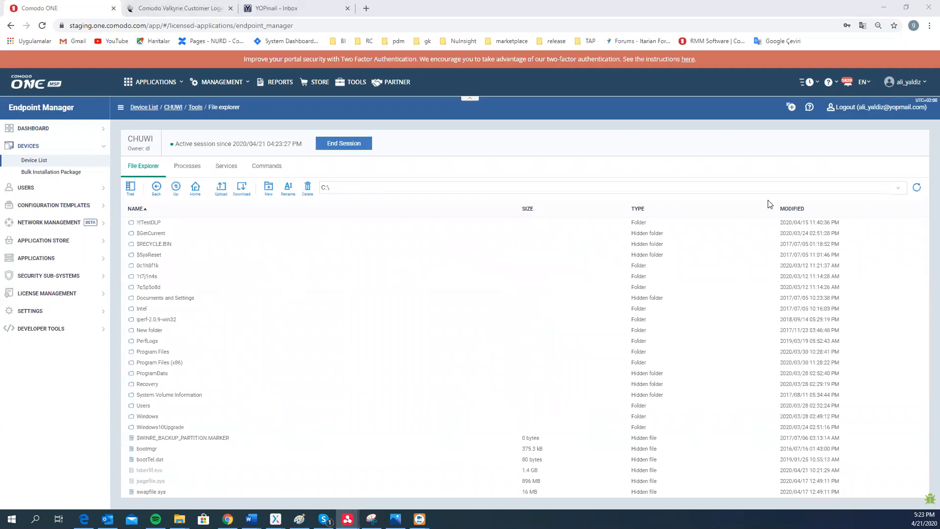
{"action": "left_click", "coordinate": [898, 188]}
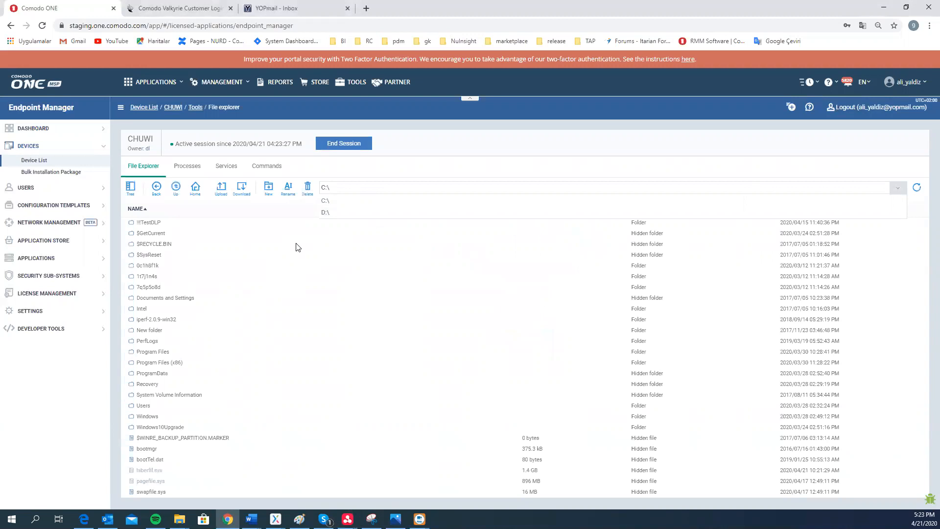
{"action": "left_click", "coordinate": [273, 167]}
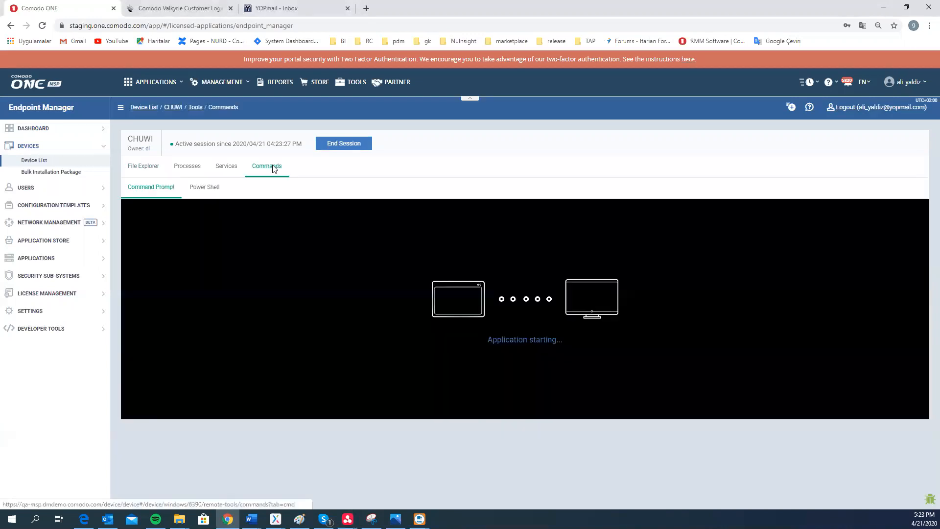
{"action": "left_click", "coordinate": [216, 474]}
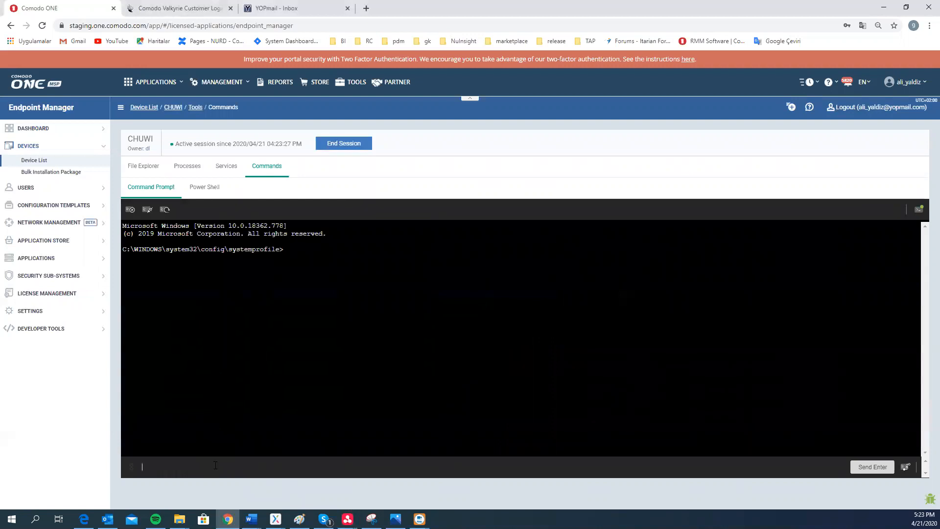
Run d: then 'copy test.txt c:\Windows\system32', answering y to overwrite; 1 file copied
{"action": "type", "text": "d:"}
{"action": "key", "text": "Return"}
{"action": "type", "text": "copy text"}
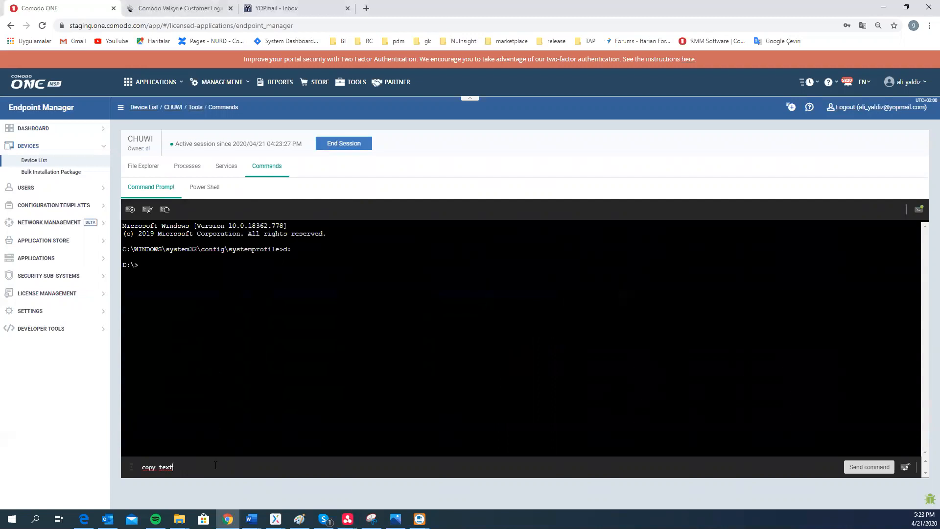
{"action": "key", "text": "BackSpace"}
{"action": "type", "text": "st.txt c:\\Windows\\system32"}
{"action": "key", "text": "Return"}
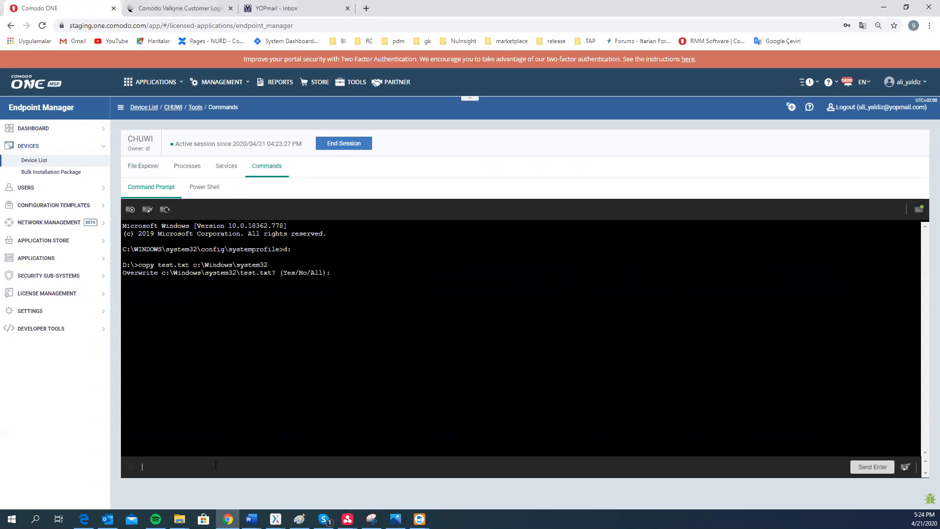
{"action": "type", "text": "yes"}
{"action": "key", "text": "Return"}
{"action": "left_click", "coordinate": [37, 128]}
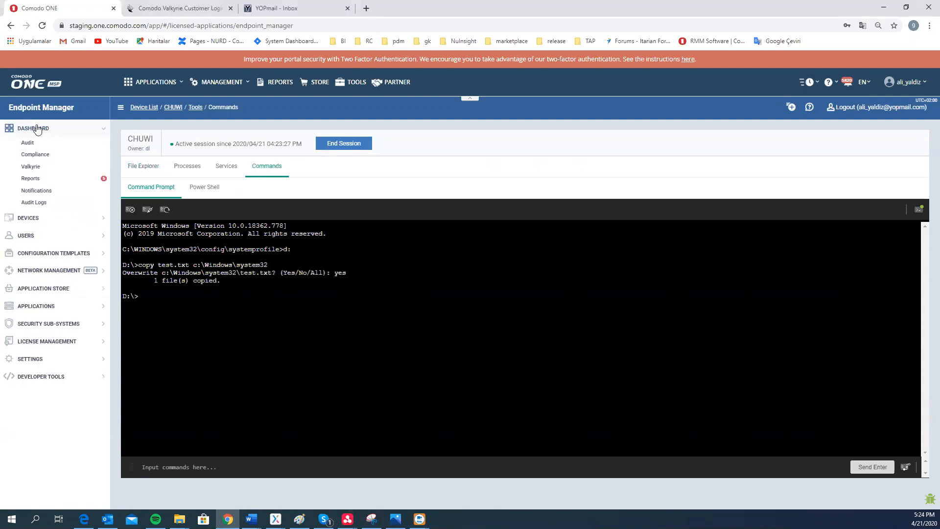
Open Audit Logs under the Dashboard section of the Endpoint Manager menu
{"action": "left_click", "coordinate": [41, 206]}
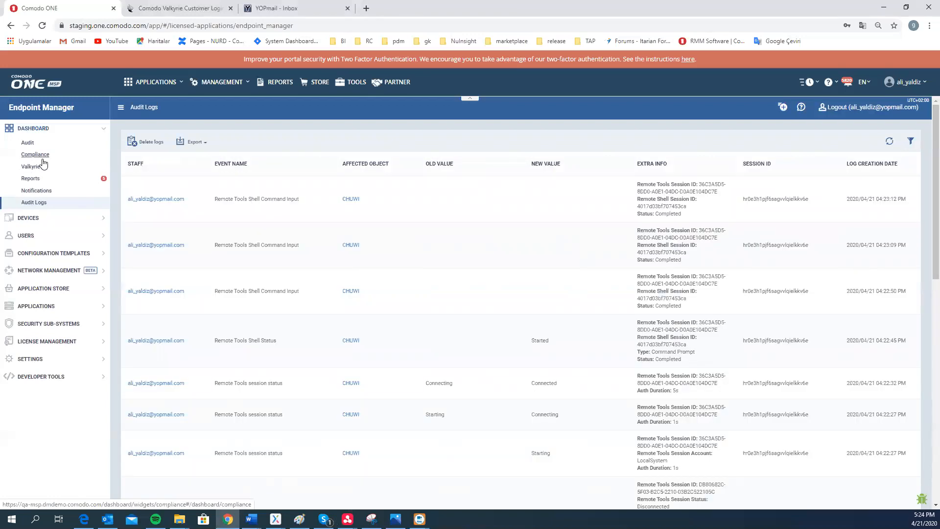
{"action": "left_click", "coordinate": [39, 217]}
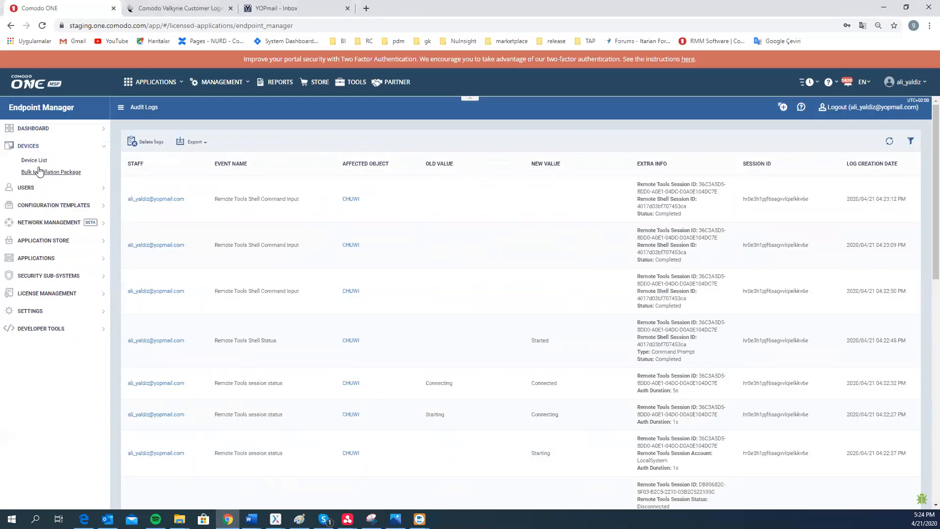
{"action": "left_click", "coordinate": [37, 162]}
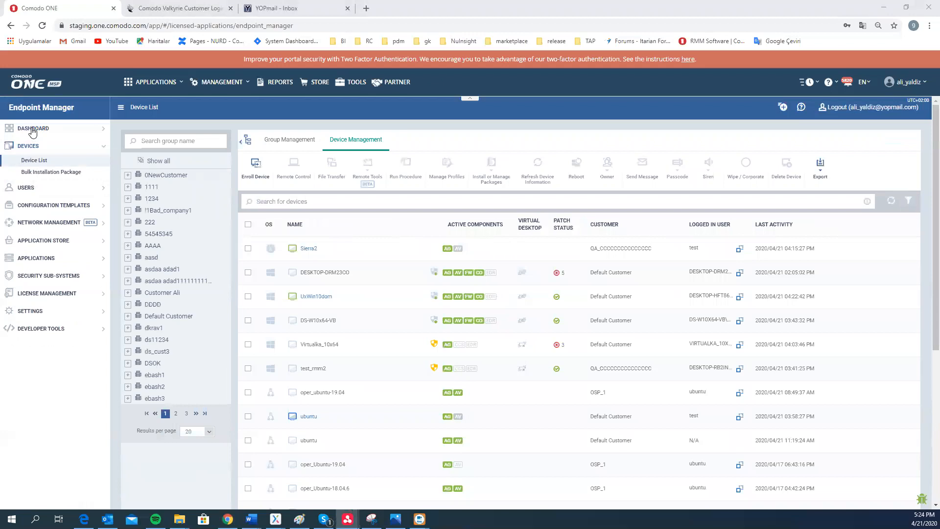
{"action": "left_click", "coordinate": [32, 129]}
{"action": "left_click", "coordinate": [40, 209]}
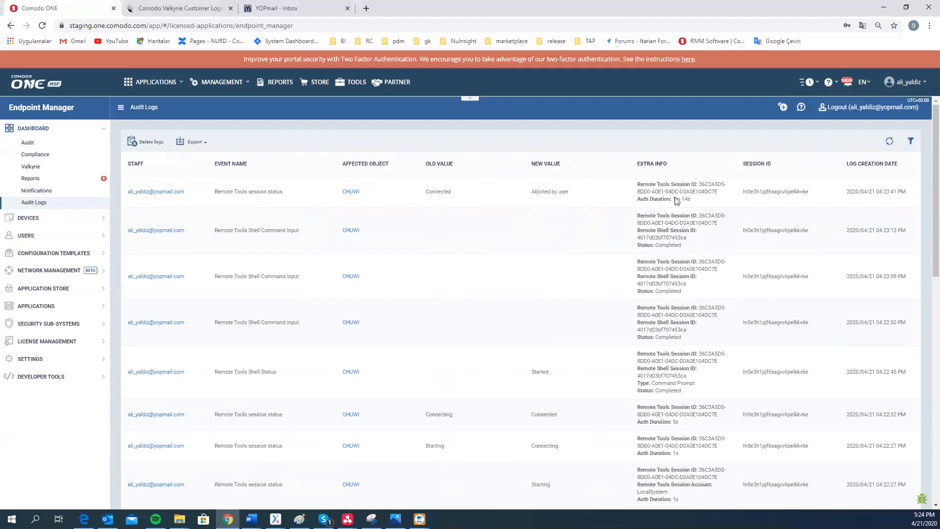
Scroll through the Remote Tools session and shell command log entries, then back to the top
{"action": "scroll", "coordinate": [696, 201], "scroll_direction": "down", "scroll_amount": 2}
{"action": "scroll", "coordinate": [692, 234], "scroll_direction": "down", "scroll_amount": 1}
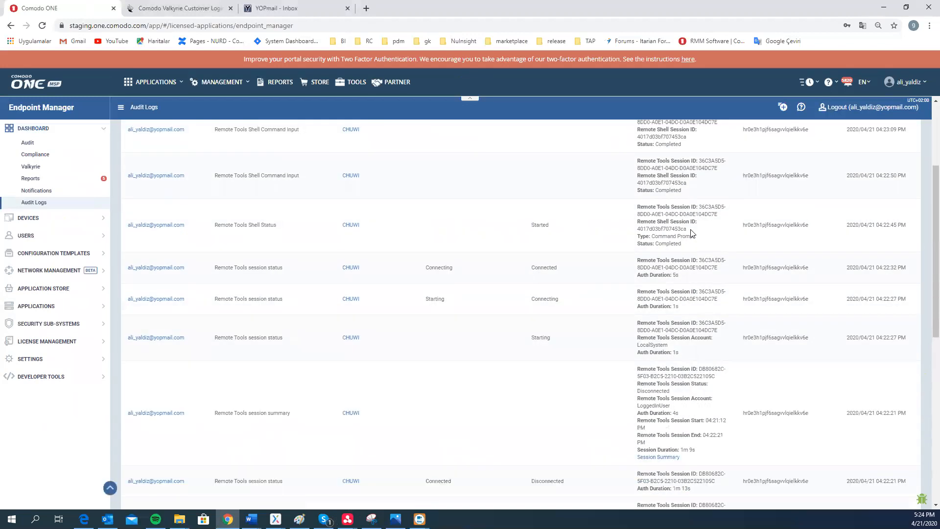
{"action": "scroll", "coordinate": [692, 233], "scroll_direction": "down", "scroll_amount": 1}
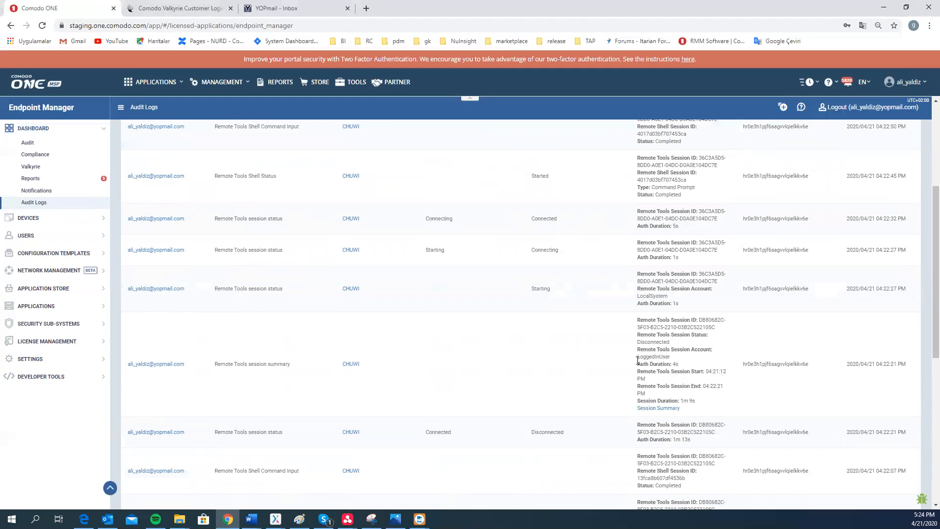
{"action": "triple_click", "coordinate": [648, 296]}
{"action": "left_click", "coordinate": [647, 296]}
{"action": "scroll", "coordinate": [668, 217], "scroll_direction": "up", "scroll_amount": 4}
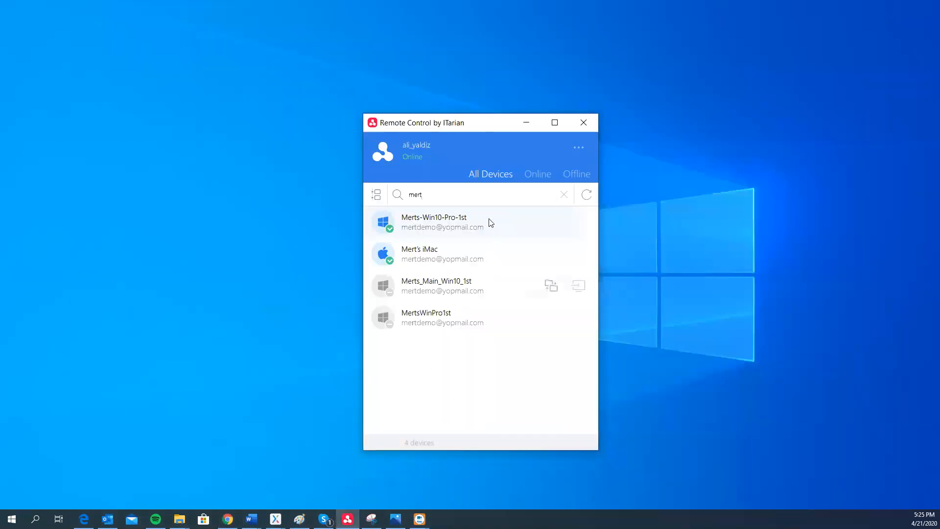
Start a file transfer session and send the local demo folder to the remote device
{"action": "left_click_drag", "start_coordinate": [455, 125], "coordinate": [477, 87]}
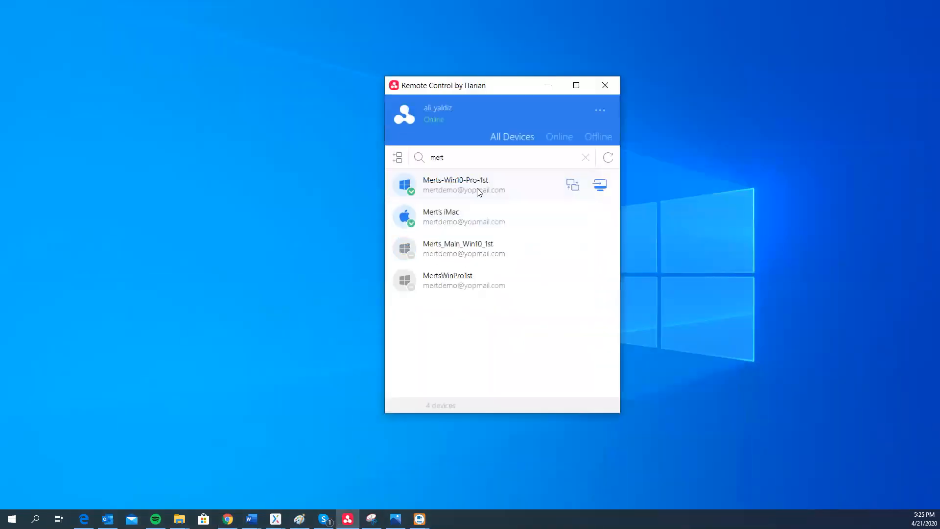
{"action": "left_click", "coordinate": [573, 186]}
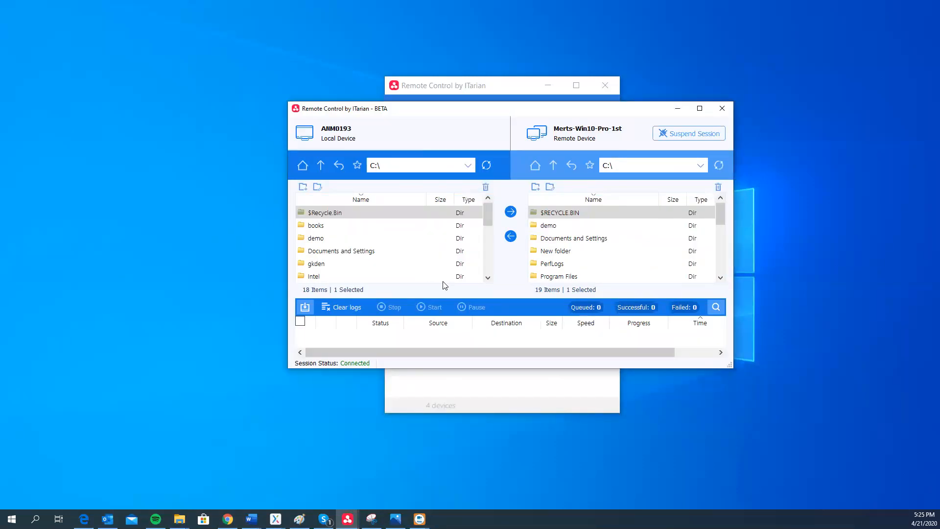
{"action": "left_click", "coordinate": [321, 238]}
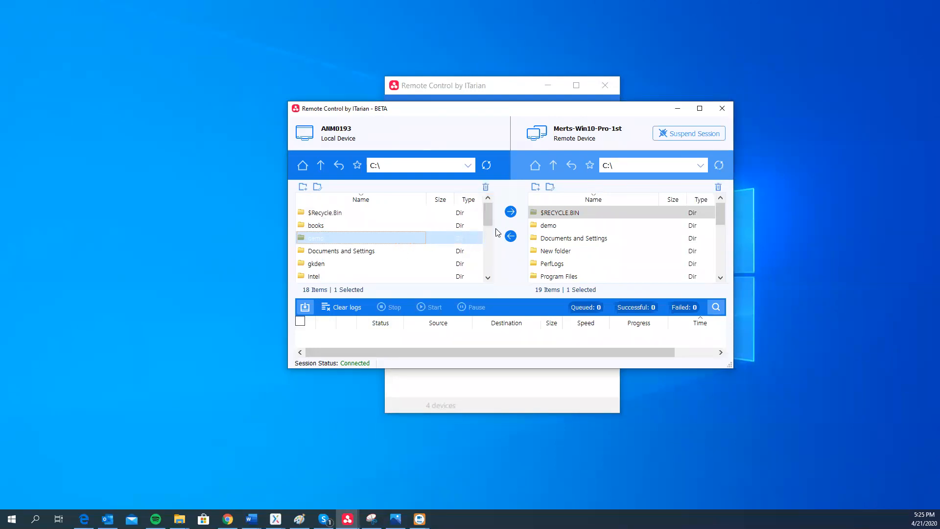
{"action": "left_click", "coordinate": [511, 212]}
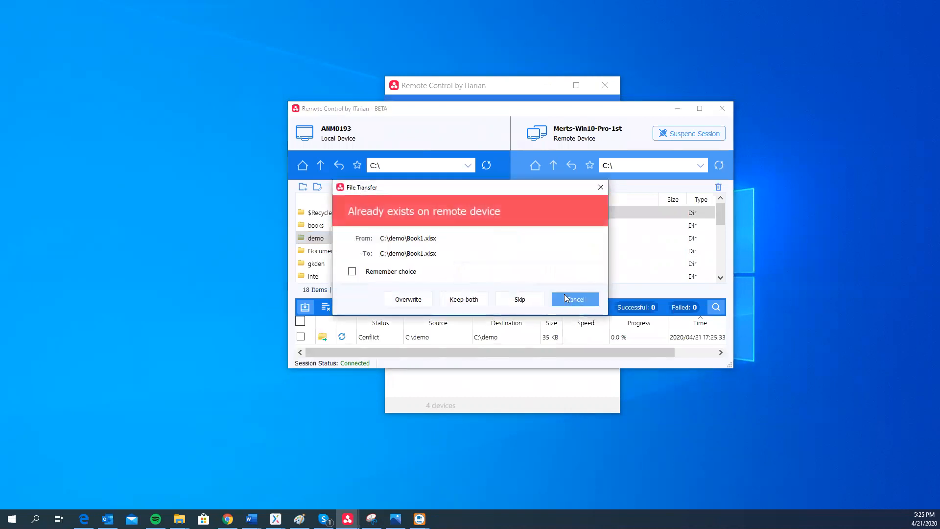
Cancel the conflicting transfer and delete the existing demo folder on the remote C drive
{"action": "left_click", "coordinate": [566, 298]}
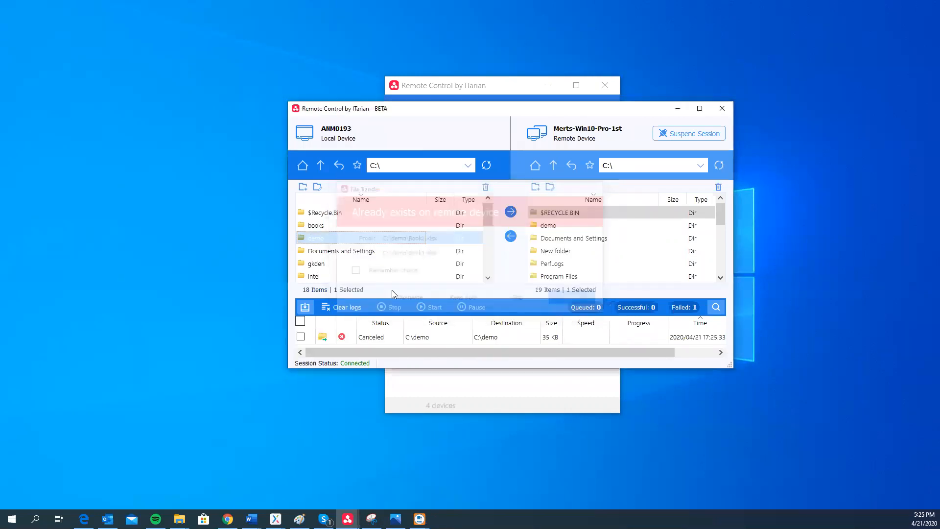
{"action": "left_click", "coordinate": [589, 226]}
{"action": "left_click", "coordinate": [719, 187]}
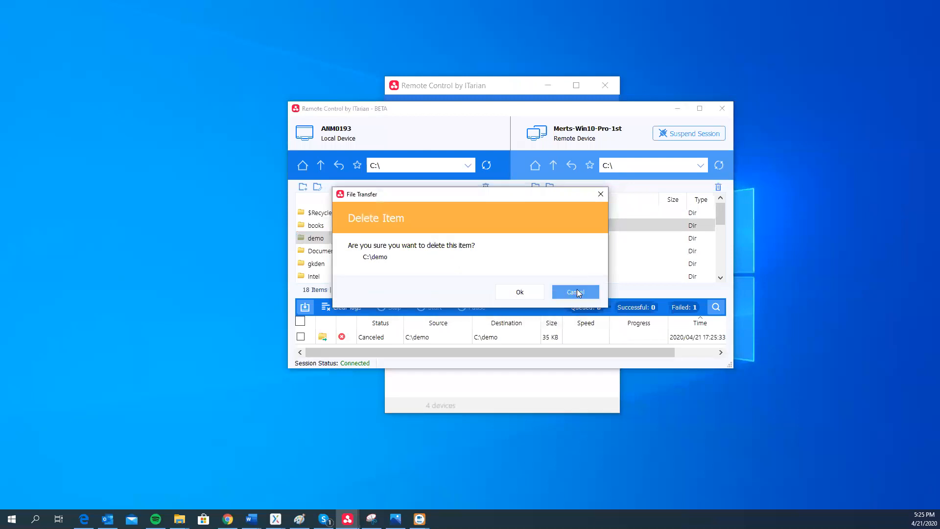
{"action": "left_click", "coordinate": [577, 291]}
{"action": "left_click", "coordinate": [632, 223]}
{"action": "left_click", "coordinate": [718, 187]}
{"action": "left_click", "coordinate": [519, 291]}
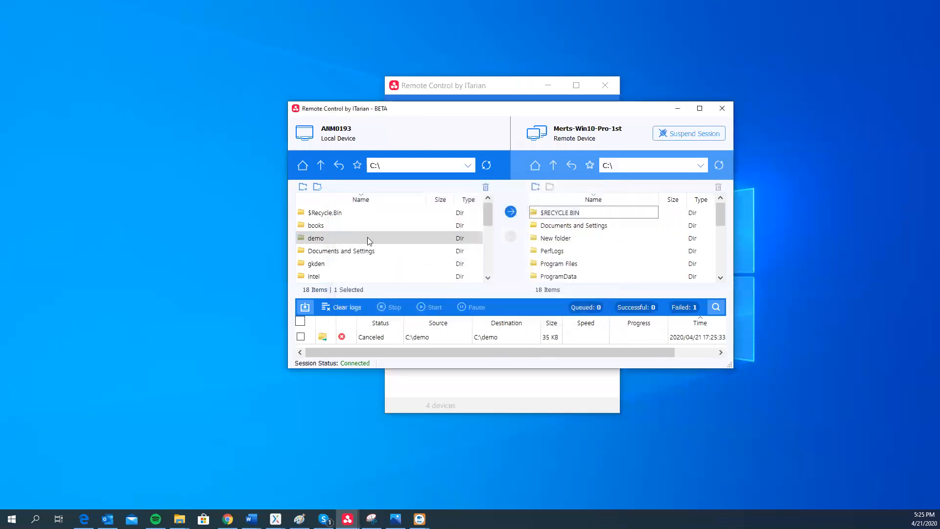
Clear the failed log entry, resend the demo folder, and pause then resume the transfer
{"action": "left_click", "coordinate": [301, 337]}
{"action": "left_click", "coordinate": [342, 307]}
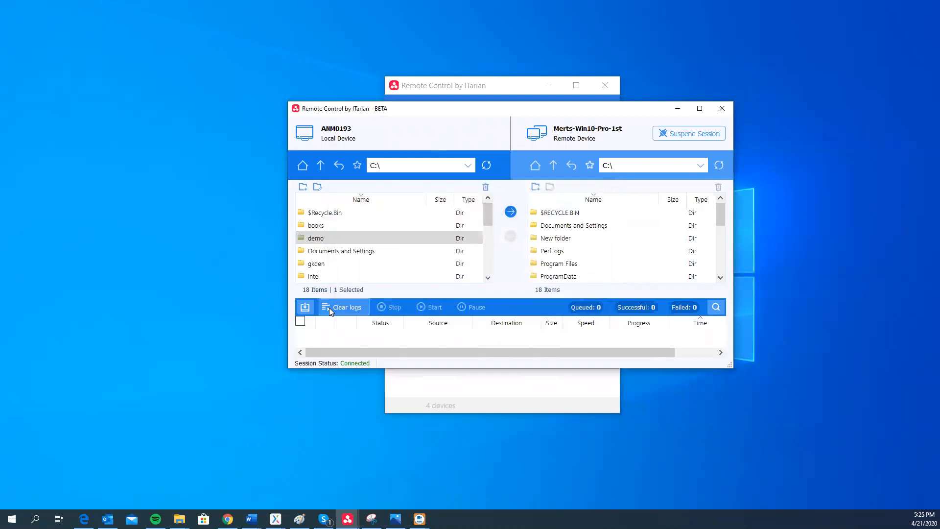
{"action": "left_click", "coordinate": [507, 215]}
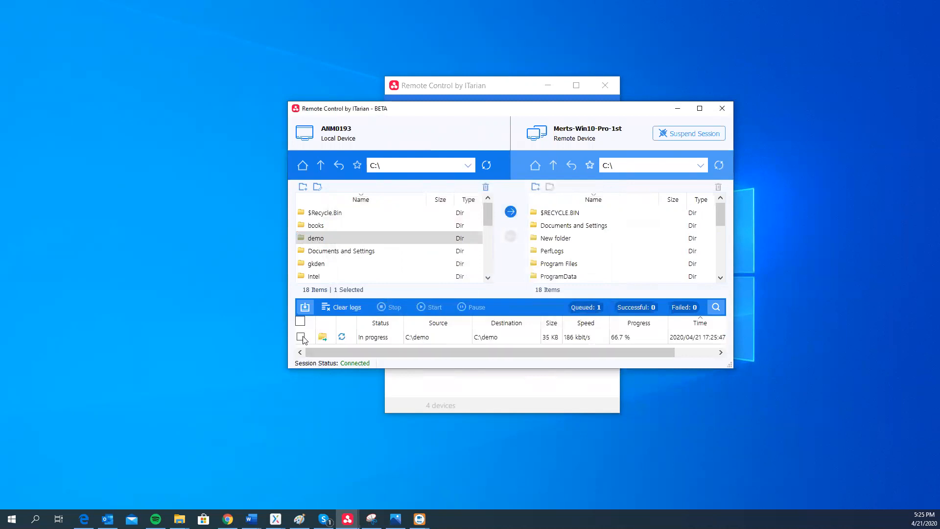
{"action": "left_click", "coordinate": [469, 308]}
{"action": "left_click", "coordinate": [300, 337]}
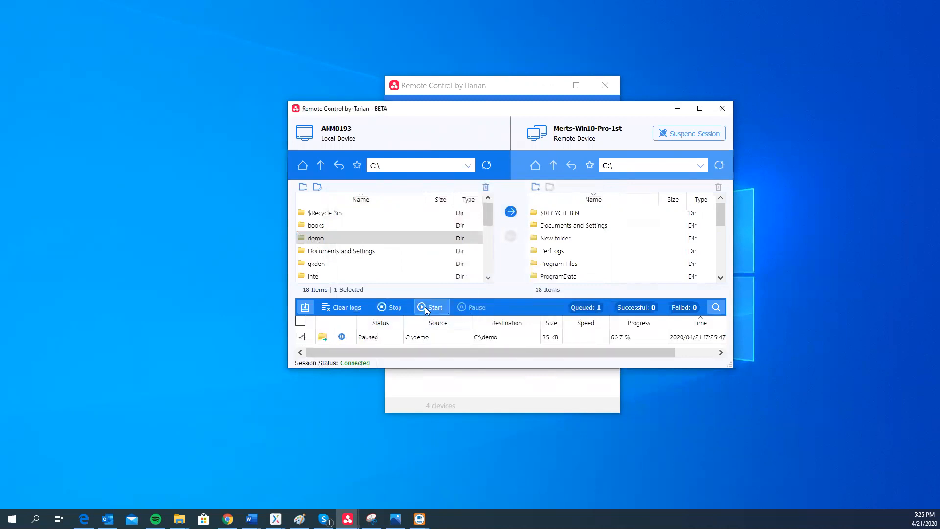
{"action": "left_click", "coordinate": [425, 307]}
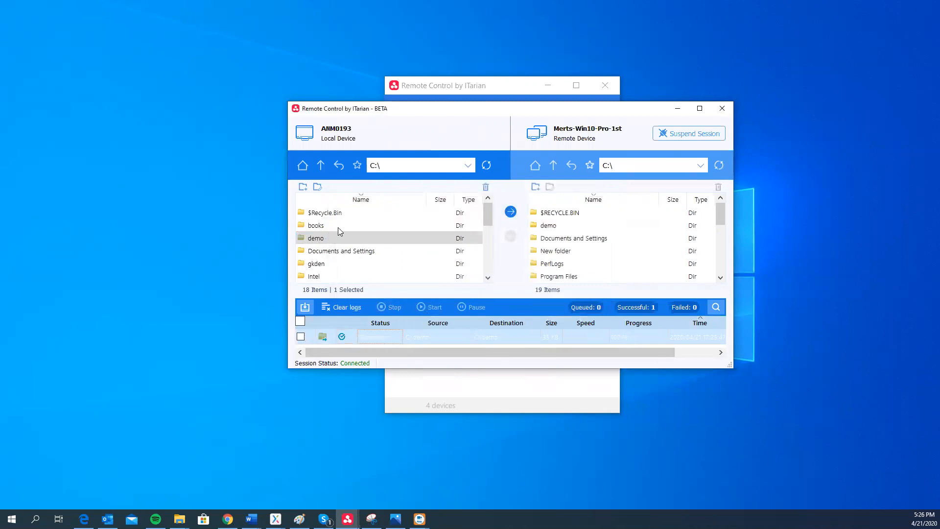
Suspend and resume the file transfer session, then minimise the transfer window
{"action": "left_click", "coordinate": [678, 133]}
{"action": "left_click", "coordinate": [670, 137]}
{"action": "left_click_drag", "start_coordinate": [607, 112], "coordinate": [615, 103]}
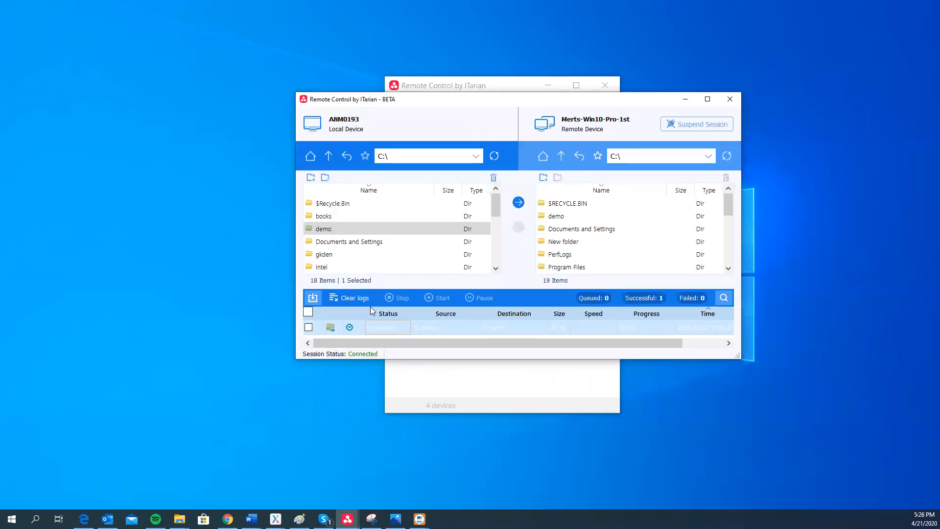
{"action": "left_click", "coordinate": [690, 98]}
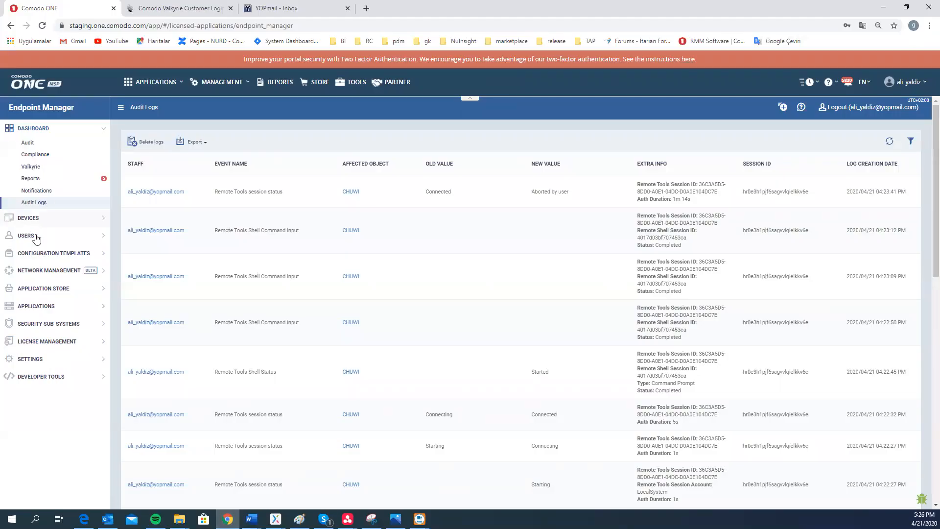
Open Configuration Templates > Procedures > Predefined > Reports > Customer Assessment Report and bring up its Run dialog
{"action": "left_click", "coordinate": [43, 253]}
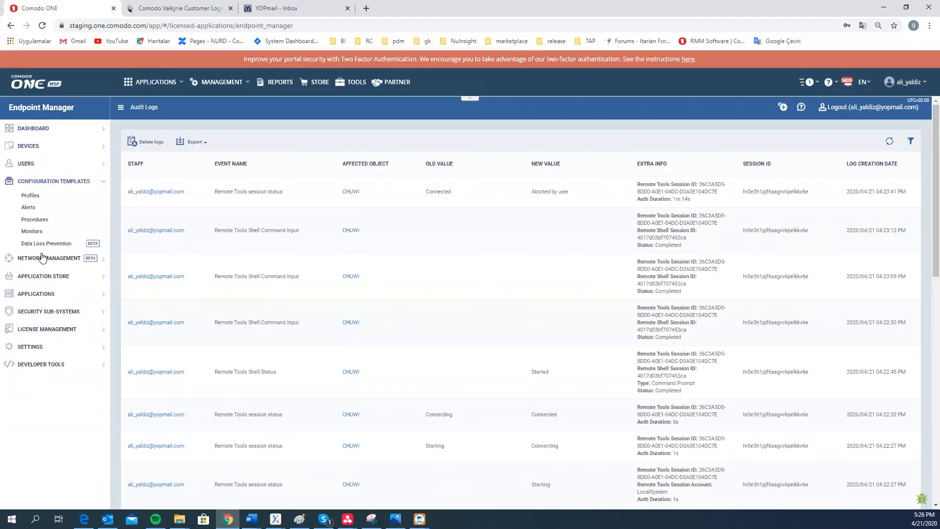
{"action": "left_click", "coordinate": [34, 220]}
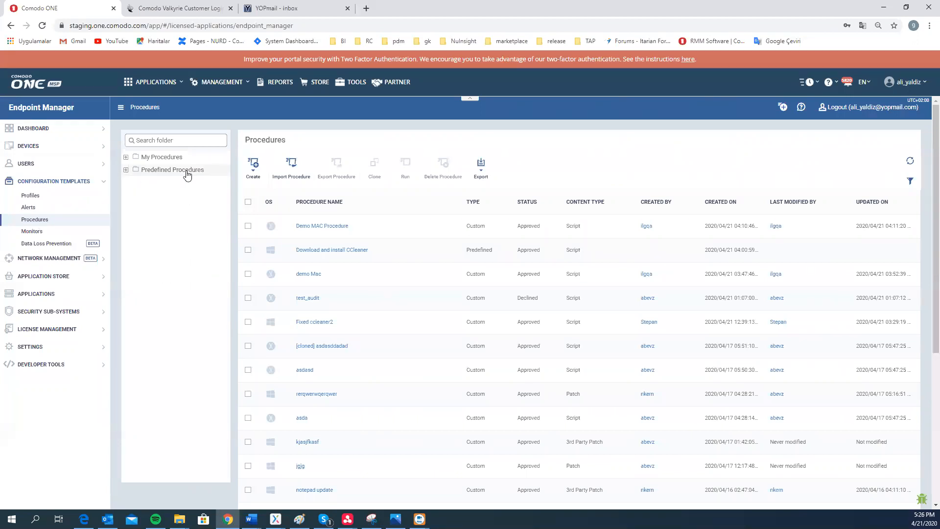
{"action": "left_click", "coordinate": [186, 174]}
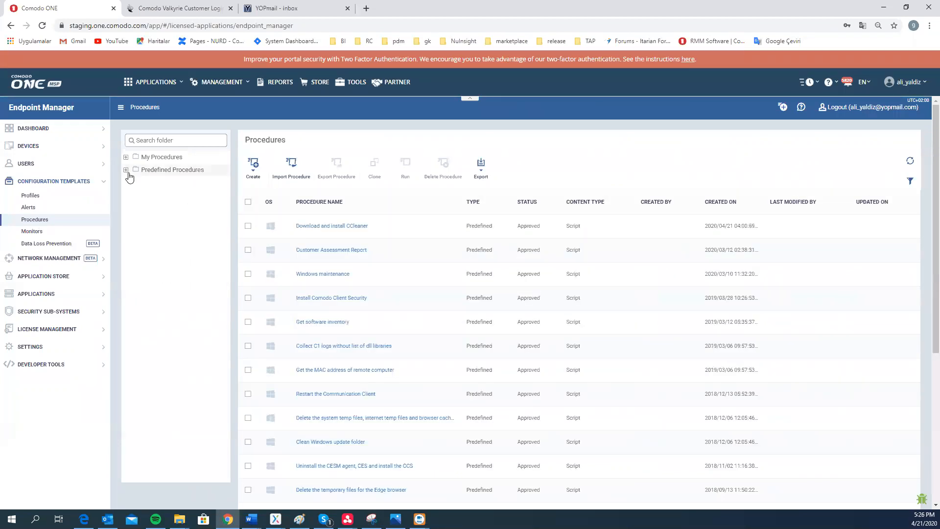
{"action": "left_click", "coordinate": [126, 170]}
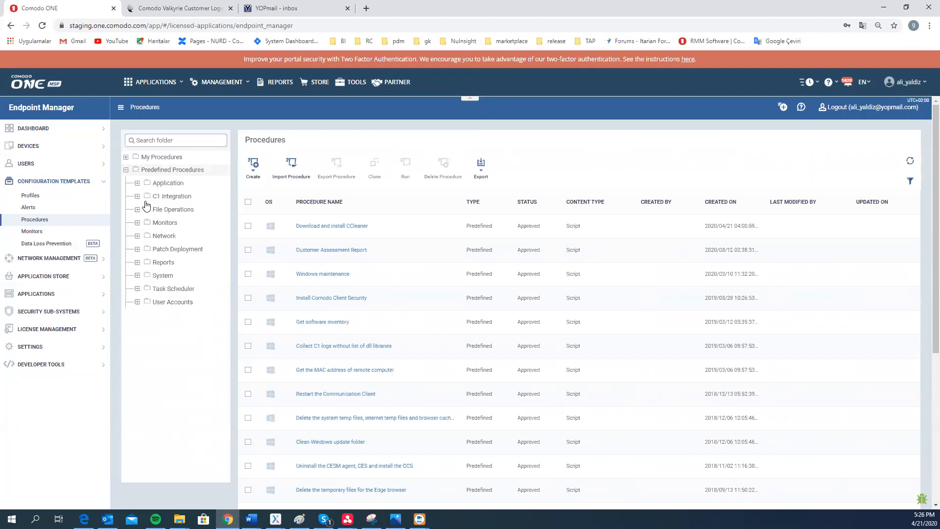
{"action": "left_click", "coordinate": [163, 265]}
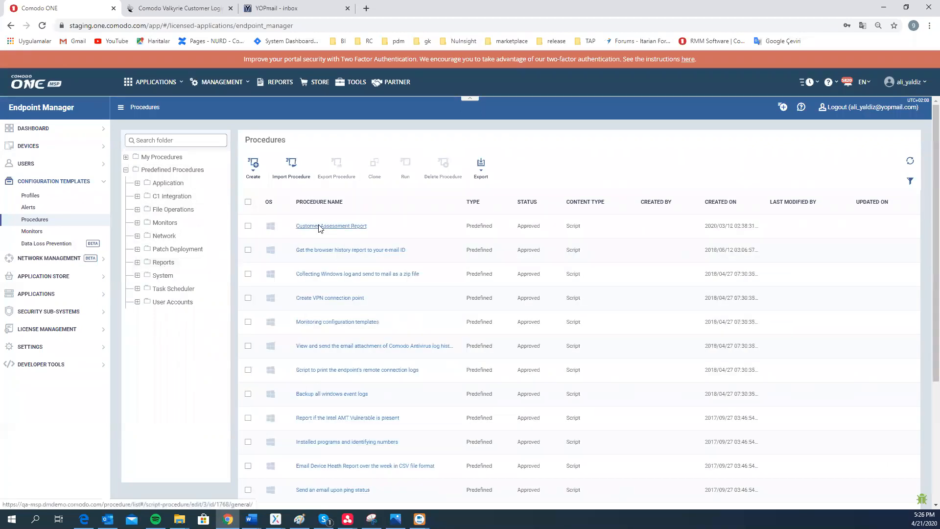
{"action": "left_click", "coordinate": [319, 226]}
{"action": "left_click", "coordinate": [213, 178]}
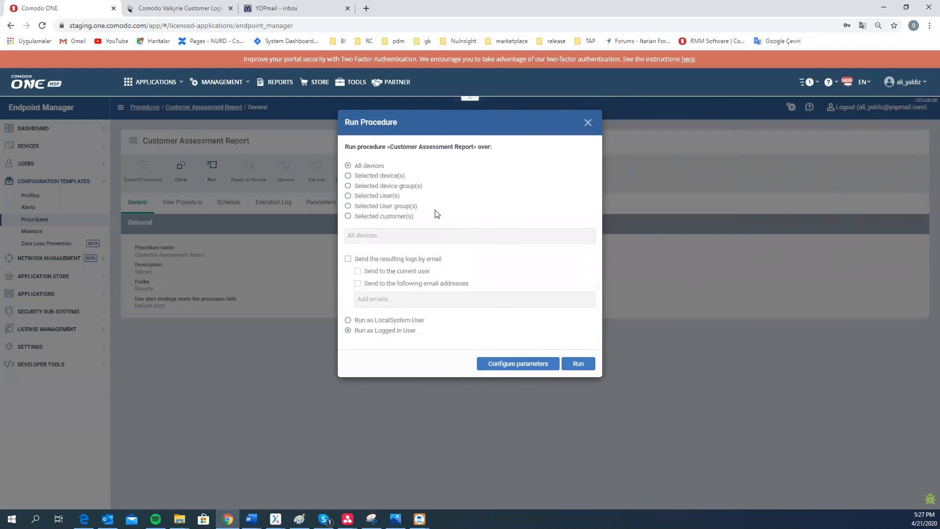
Target only the searched Windows 10 Pro device, open Configure parameters and select the API Key value
{"action": "left_click", "coordinate": [348, 176]}
{"action": "left_click", "coordinate": [430, 235]}
{"action": "type", "text": "mert"}
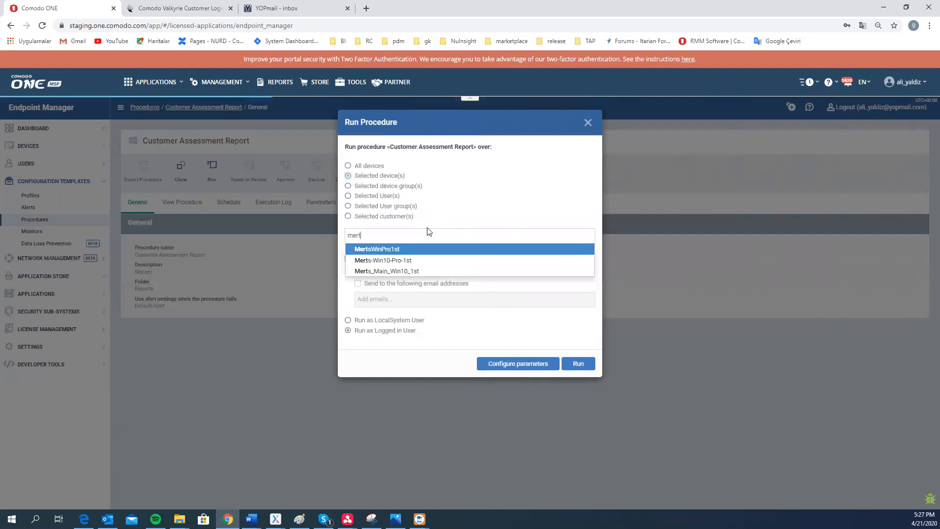
{"action": "left_click", "coordinate": [420, 260]}
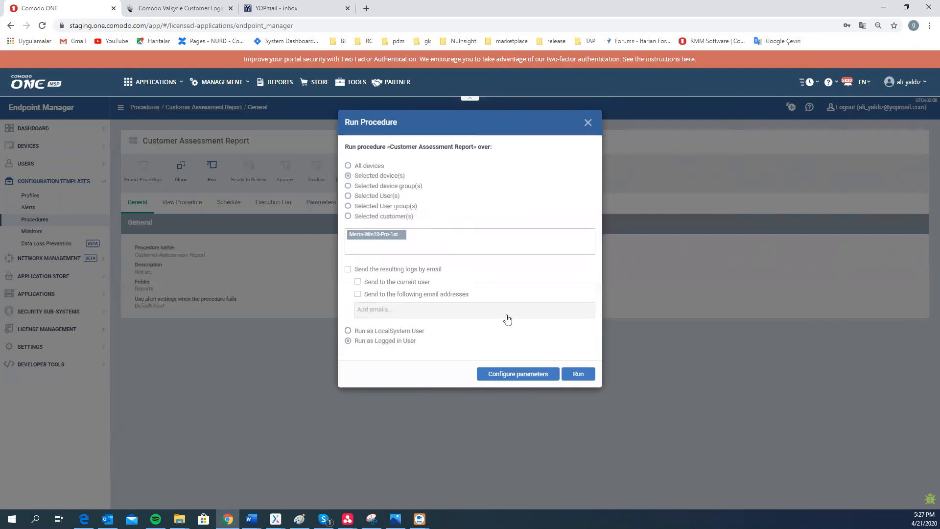
{"action": "left_click", "coordinate": [528, 376]}
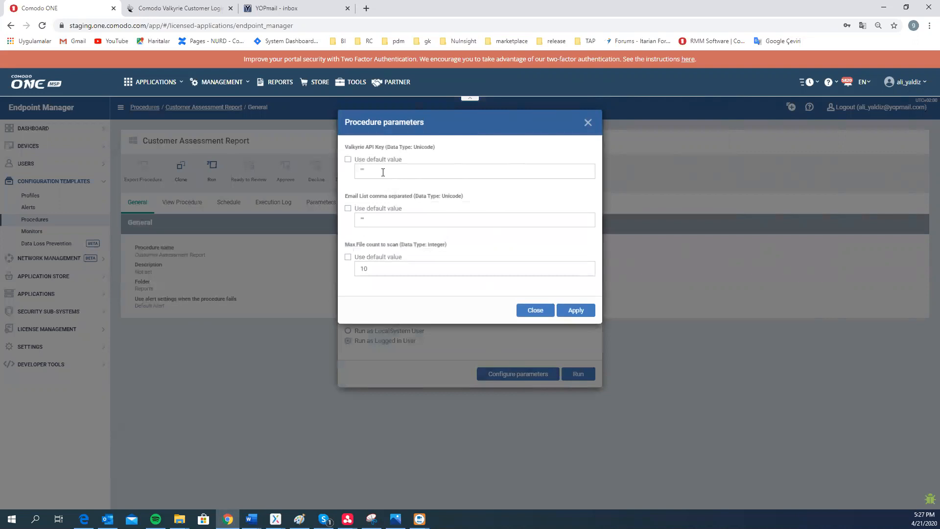
{"action": "double_click", "coordinate": [356, 171]}
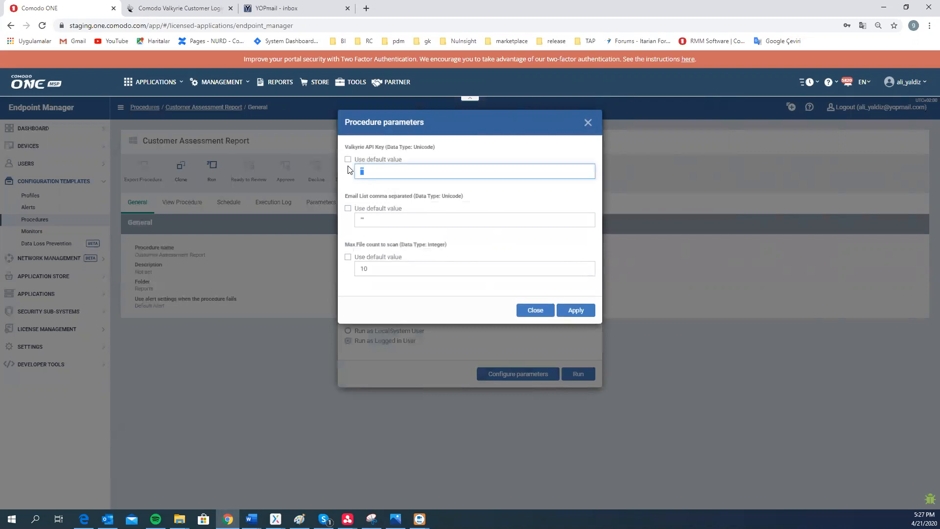
On the Valkyrie page, start a free subscription and enter the first and last name
{"action": "left_click", "coordinate": [179, 11]}
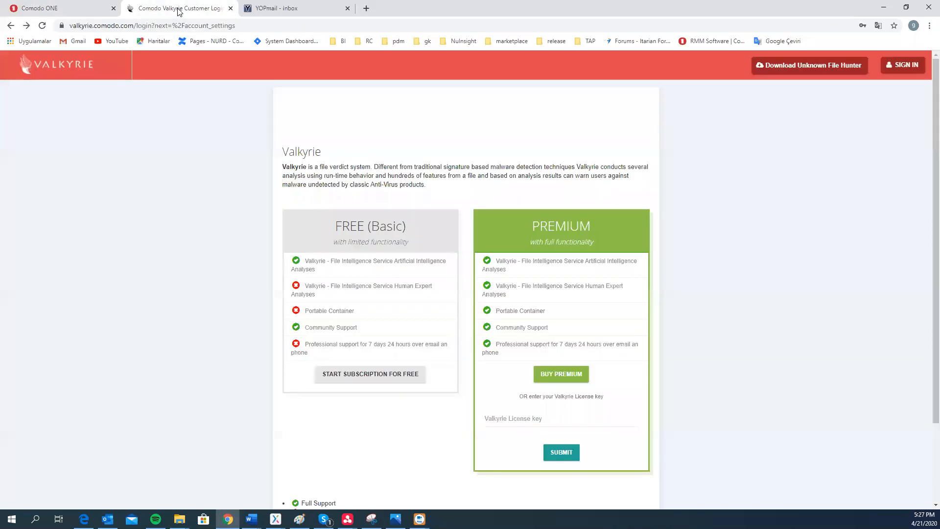
{"action": "left_click", "coordinate": [403, 379]}
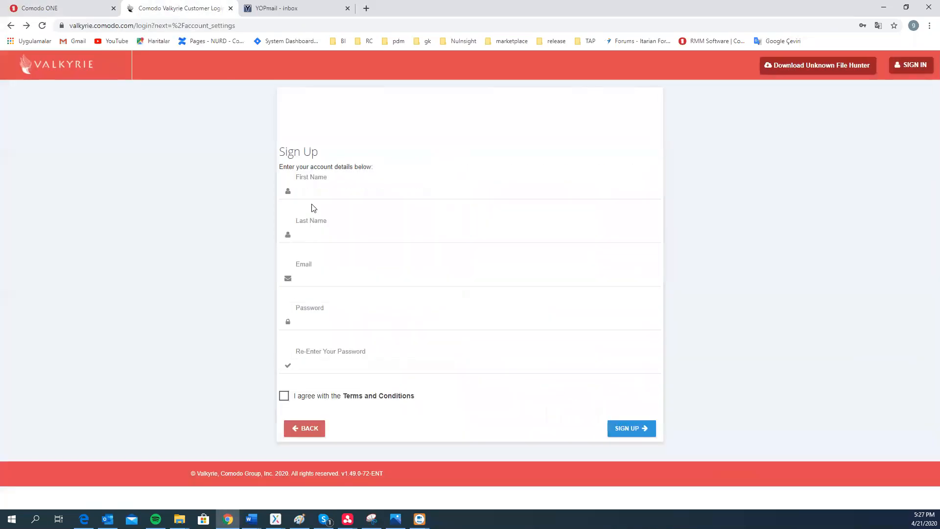
{"action": "left_click", "coordinate": [316, 190]}
{"action": "left_click", "coordinate": [317, 208]}
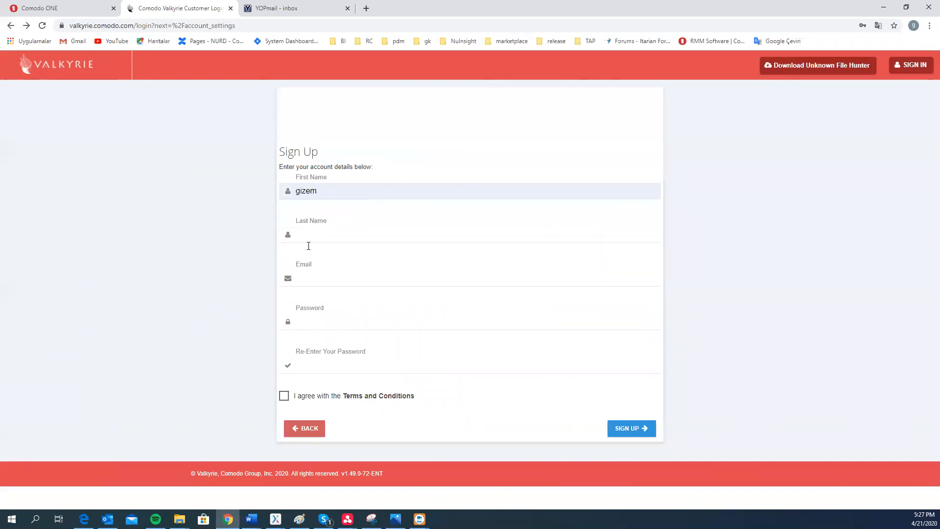
{"action": "left_click", "coordinate": [306, 235]}
Fill in the sign-up e-mail address and the account password with its confirmation
{"action": "left_click", "coordinate": [317, 260]}
{"action": "left_click", "coordinate": [318, 299]}
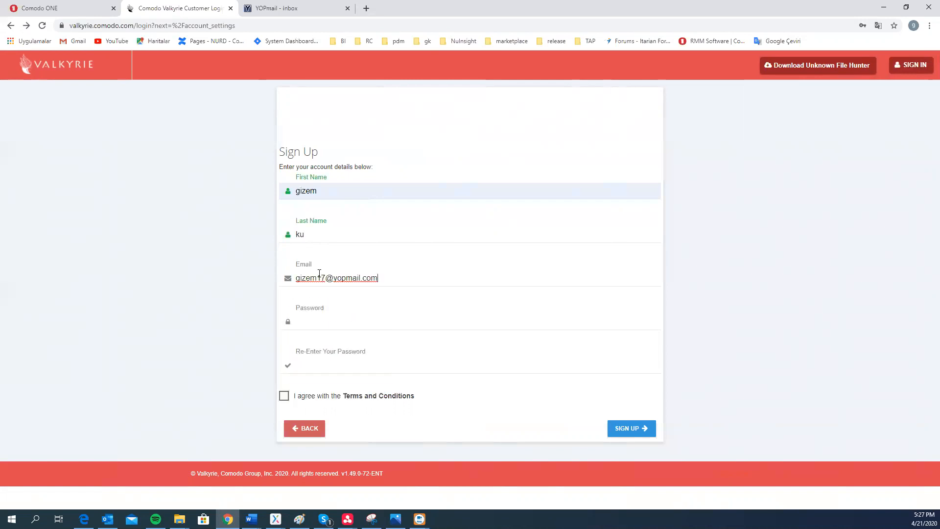
{"action": "left_click", "coordinate": [323, 319]}
{"action": "type", "text": "••••••"}
{"action": "left_click", "coordinate": [326, 363]}
{"action": "type", "text": "••••••"}
{"action": "left_click", "coordinate": [336, 328]}
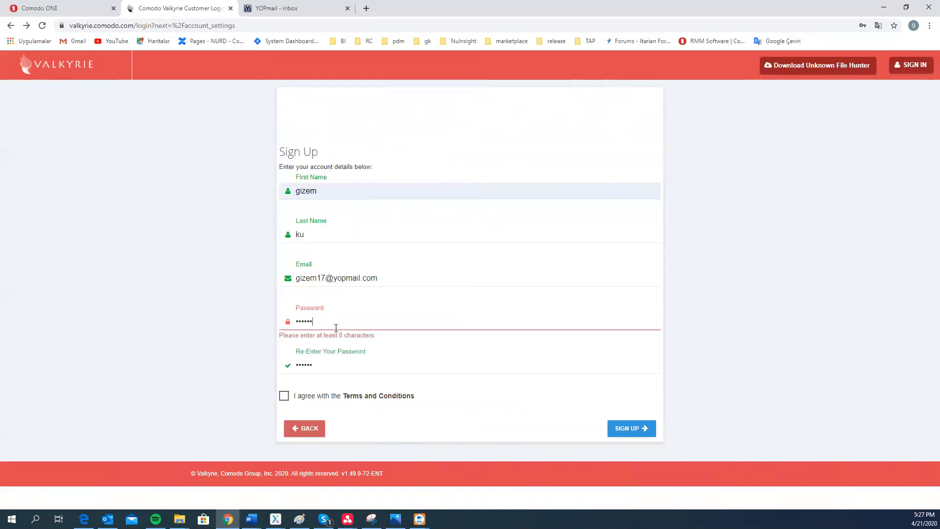
{"action": "type", "text": "••"}
{"action": "left_click", "coordinate": [339, 372]}
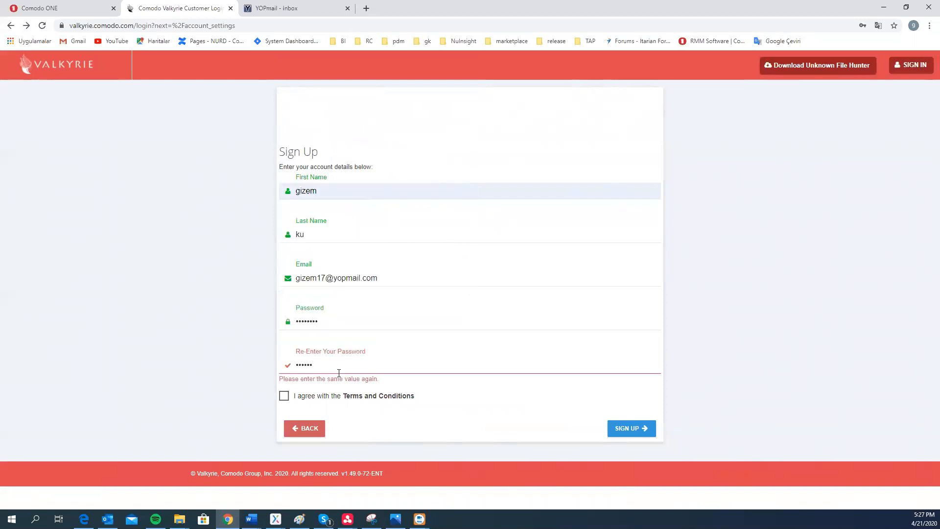
{"action": "type", "text": "••"}
Agree to the terms, sign up, and select the new account's API key
{"action": "left_click", "coordinate": [283, 396]}
{"action": "left_click", "coordinate": [283, 397]}
{"action": "left_click", "coordinate": [629, 433]}
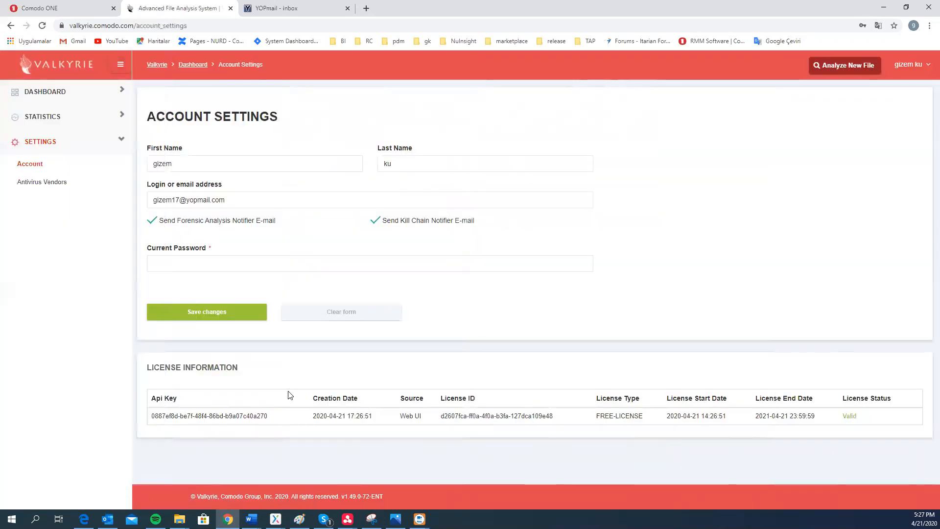
{"action": "left_click_drag", "start_coordinate": [269, 417], "coordinate": [152, 417]}
{"action": "key", "text": "ctrl+c"}
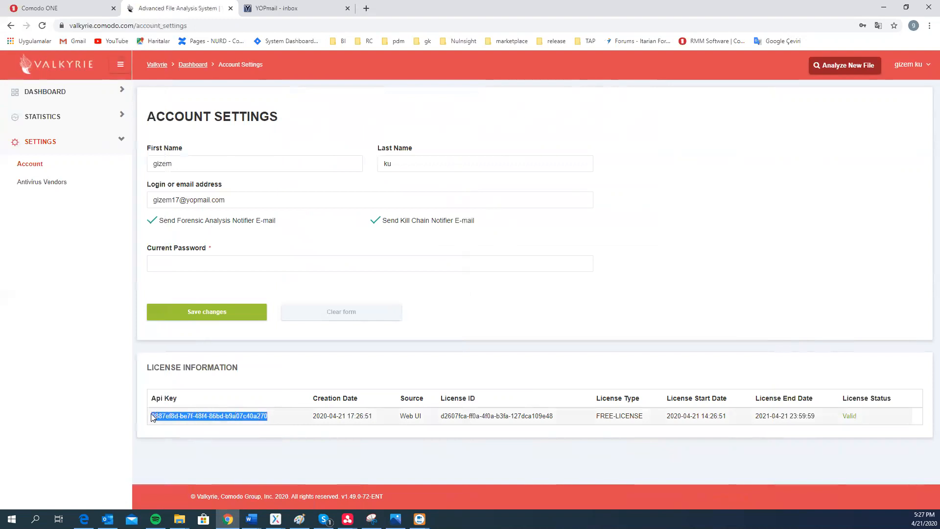
{"action": "left_click", "coordinate": [68, 10]}
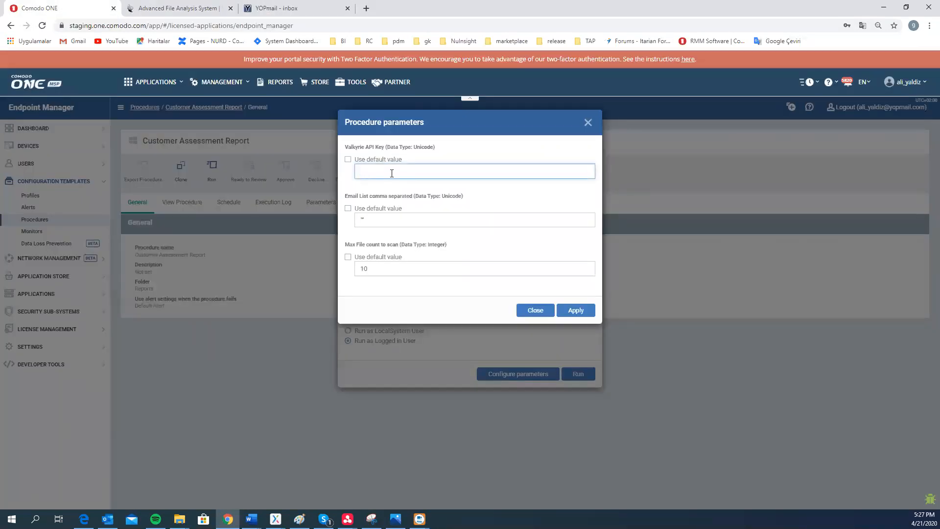
Paste the Valkyrie API key, enter two recipient e-mail addresses, set Max File count to 5, and apply
{"action": "key", "text": "ctrl+v"}
{"action": "left_click", "coordinate": [382, 218]}
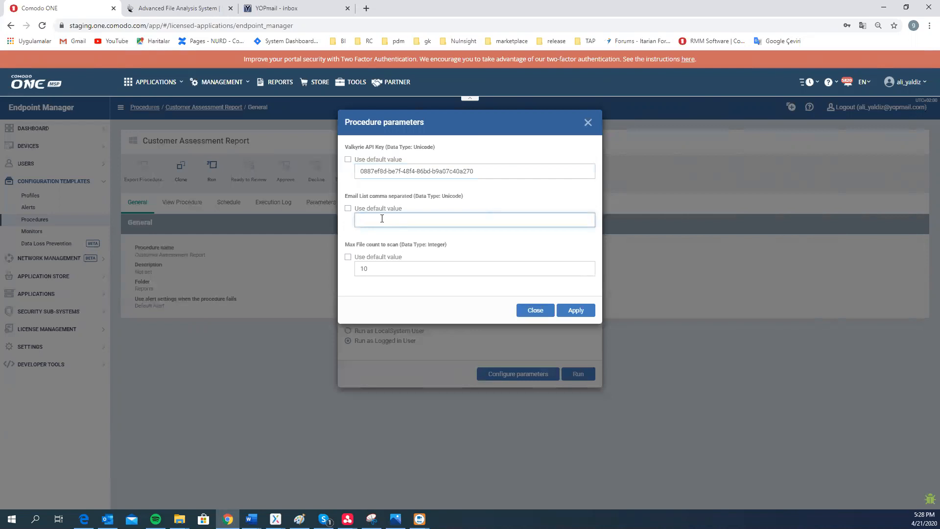
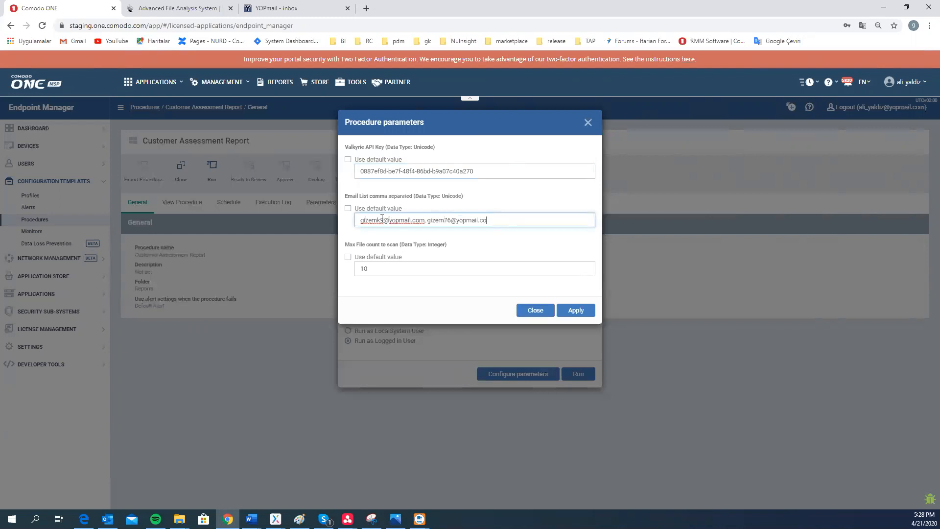
{"action": "key", "text": "Tab"}
{"action": "key", "text": "BackSpace"}
{"action": "key", "text": "BackSpace"}
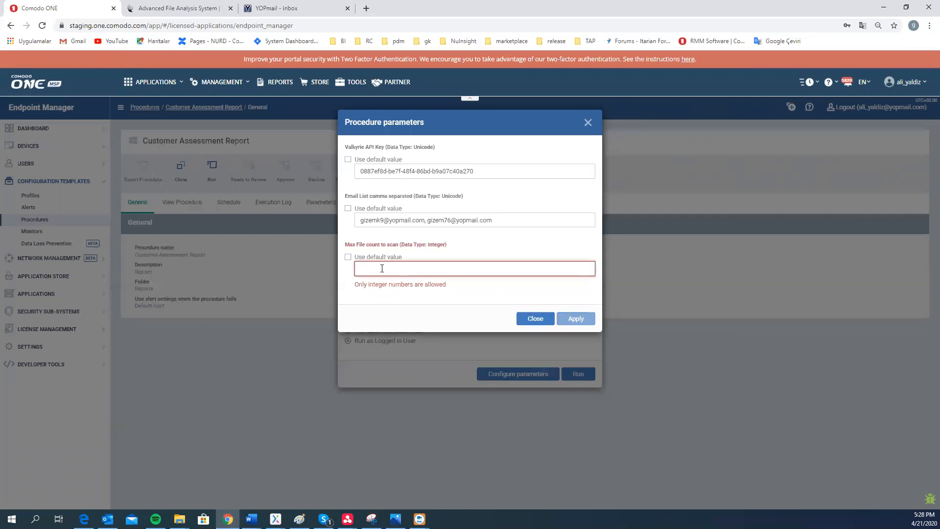
{"action": "type", "text": "5"}
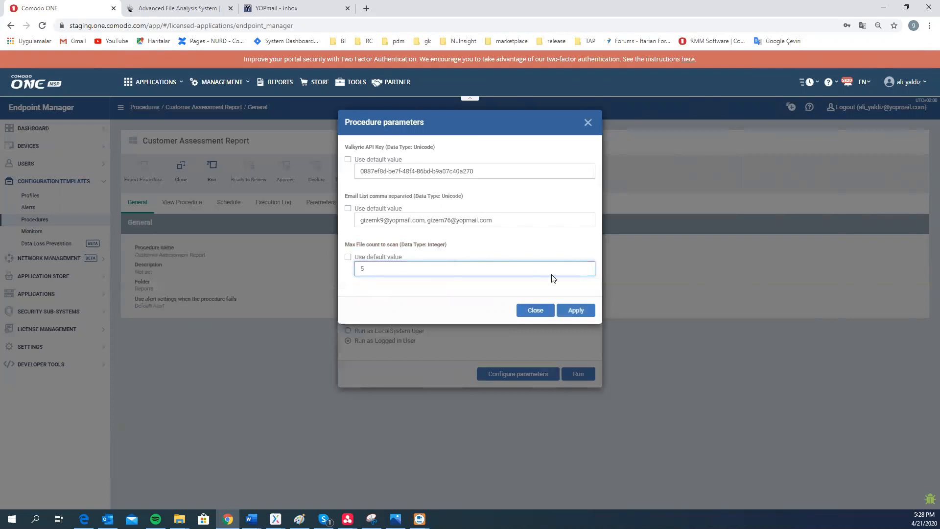
{"action": "left_click", "coordinate": [576, 311]}
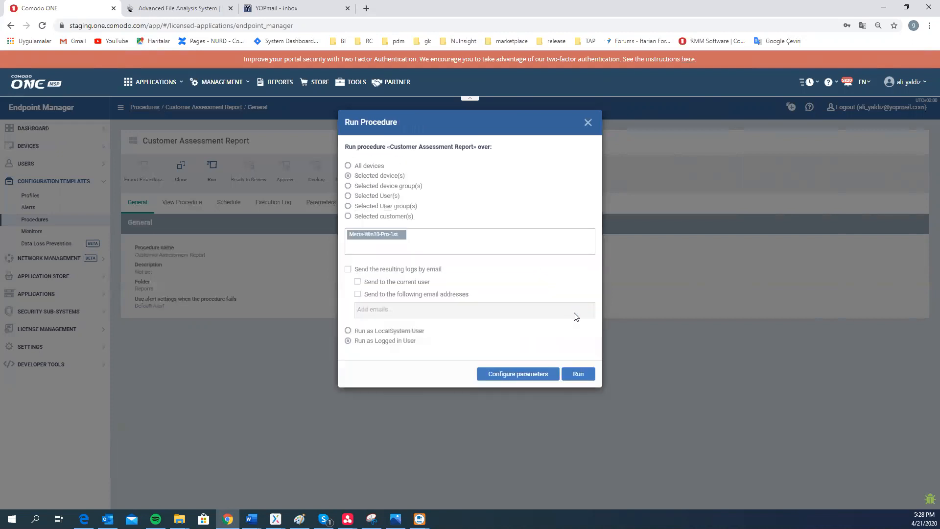
Run the report on the selected device and refresh its Execution Log until the STARTED row appears
{"action": "left_click", "coordinate": [589, 377]}
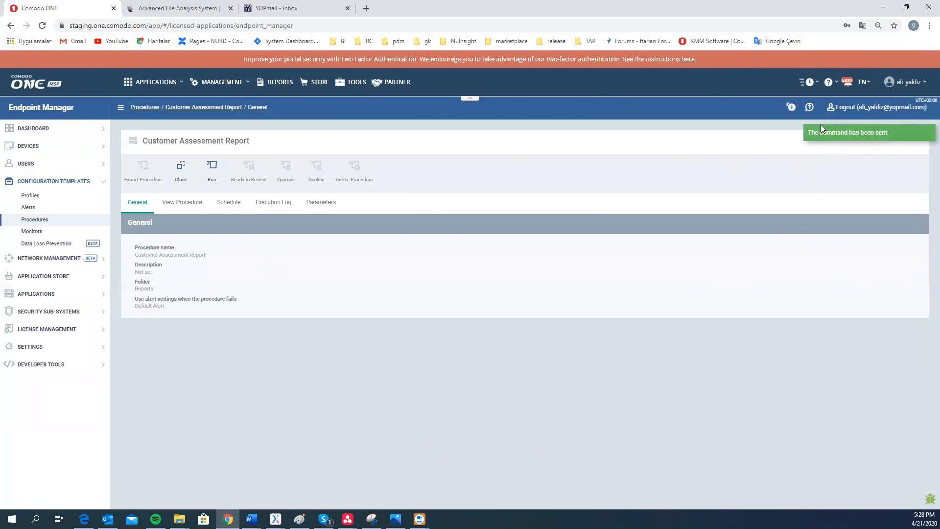
{"action": "left_click", "coordinate": [286, 207]}
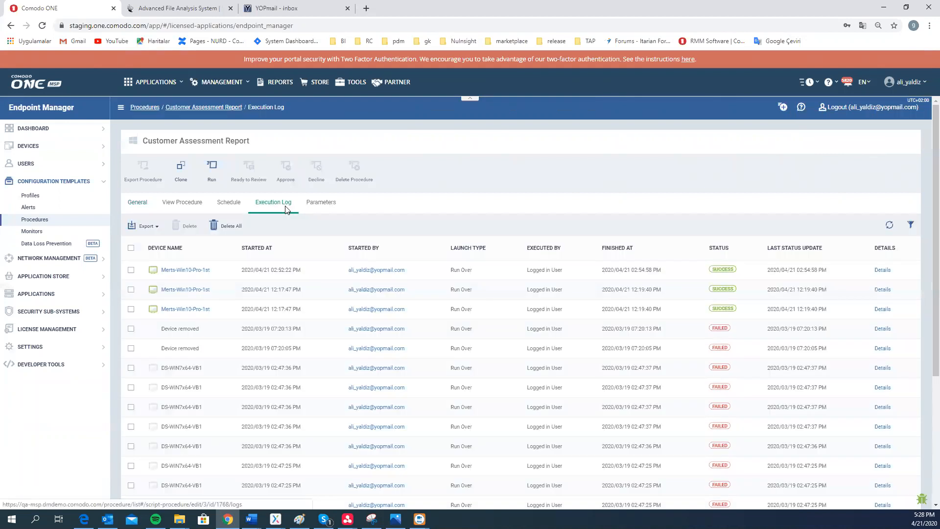
{"action": "left_click", "coordinate": [890, 225]}
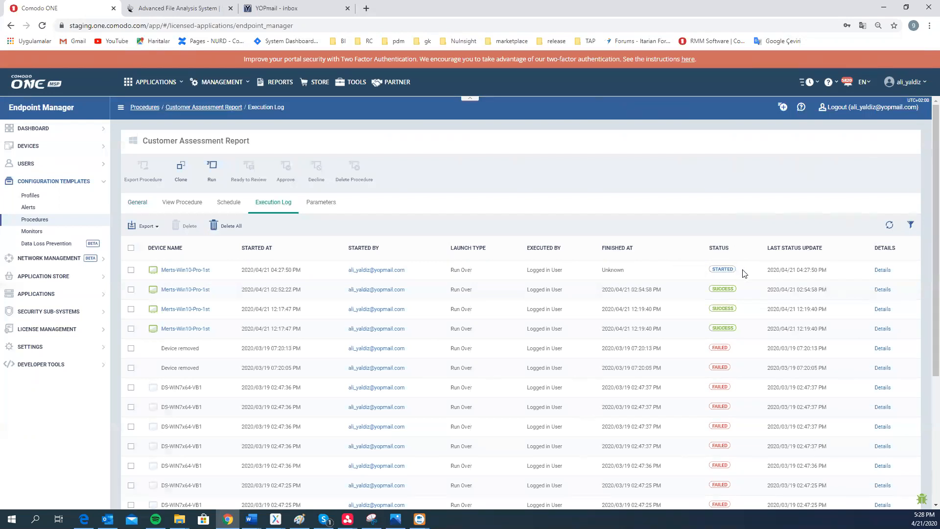
{"action": "left_click", "coordinate": [890, 226]}
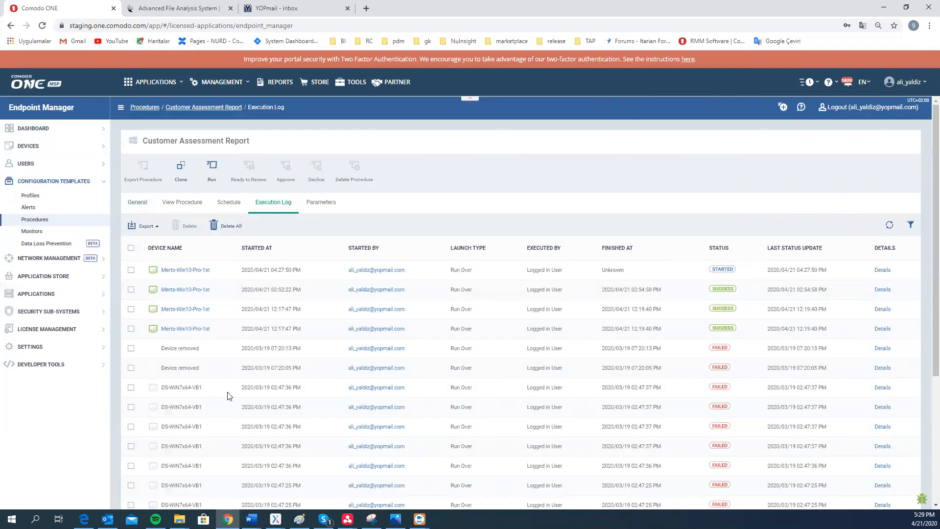
{"action": "mouse_move", "coordinate": [84, 519]}
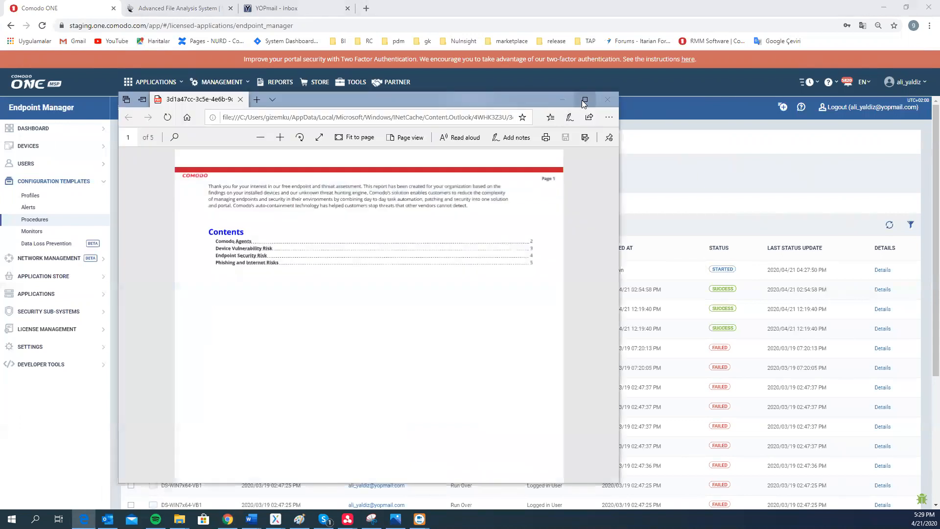
Open the assessment report PDF in Edge and read pages 1–5 through Phishing and Internet Risks
{"action": "left_click", "coordinate": [582, 100]}
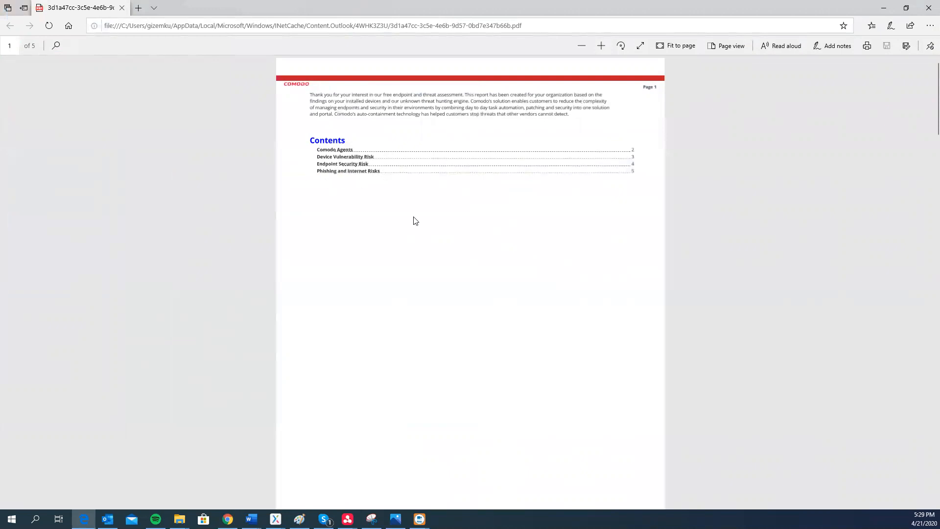
{"action": "scroll", "coordinate": [414, 219], "scroll_direction": "down", "scroll_amount": 8}
{"action": "scroll", "coordinate": [414, 220], "scroll_direction": "down", "scroll_amount": 2}
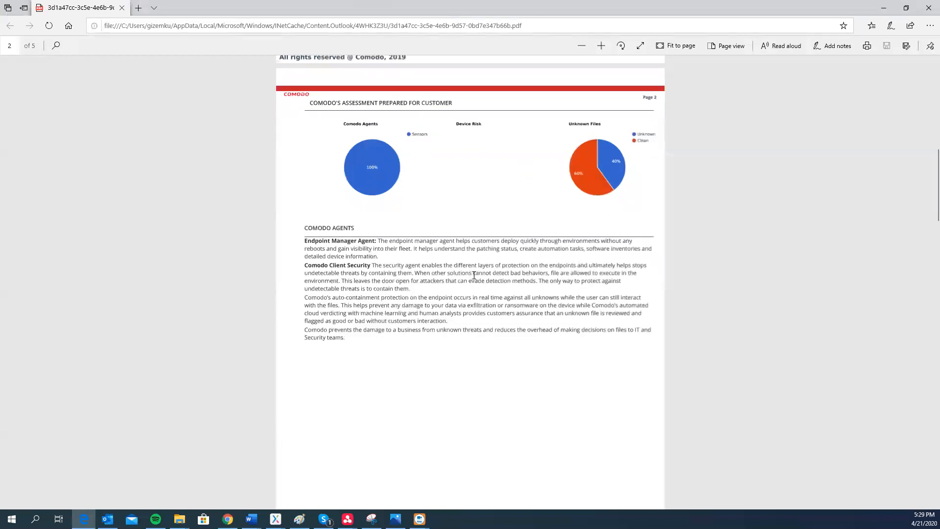
{"action": "scroll", "coordinate": [471, 275], "scroll_direction": "down", "scroll_amount": 10}
{"action": "scroll", "coordinate": [474, 278], "scroll_direction": "down", "scroll_amount": 10}
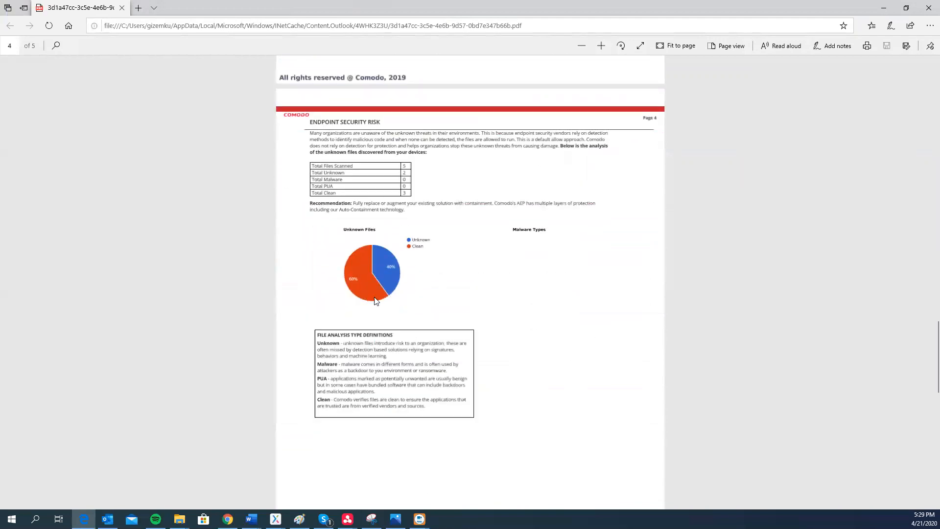
{"action": "scroll", "coordinate": [415, 316], "scroll_direction": "down", "scroll_amount": 5}
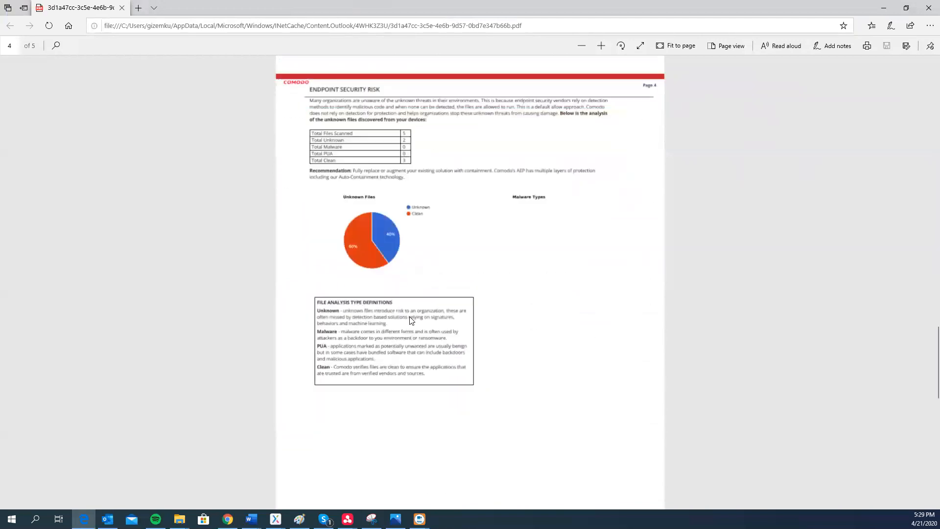
{"action": "scroll", "coordinate": [390, 288], "scroll_direction": "down", "scroll_amount": 5}
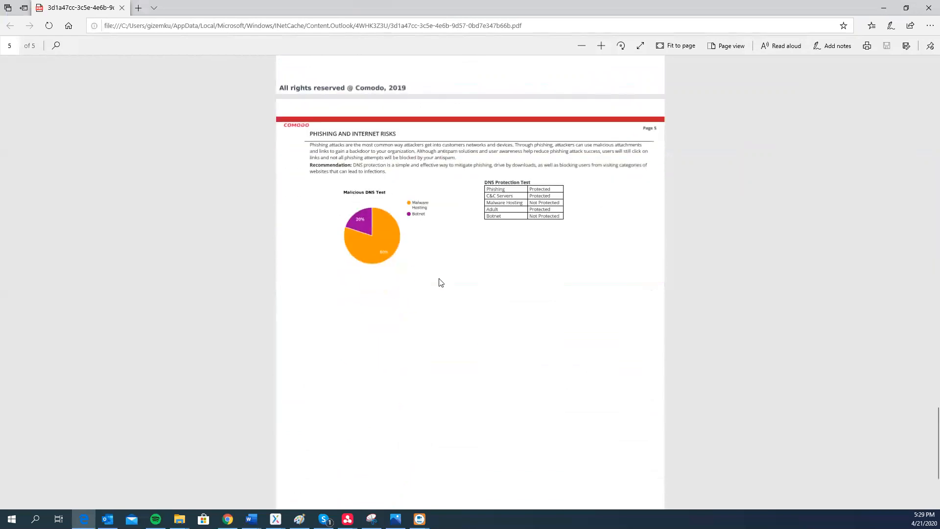
{"action": "scroll", "coordinate": [461, 250], "scroll_direction": "down", "scroll_amount": 3}
{"action": "scroll", "coordinate": [462, 259], "scroll_direction": "up", "scroll_amount": 3}
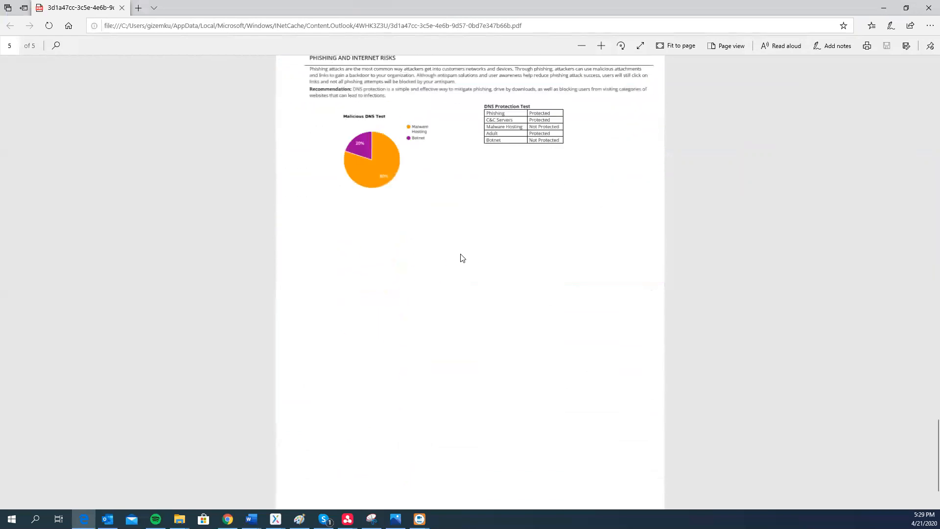
{"action": "scroll", "coordinate": [463, 255], "scroll_direction": "up", "scroll_amount": 3}
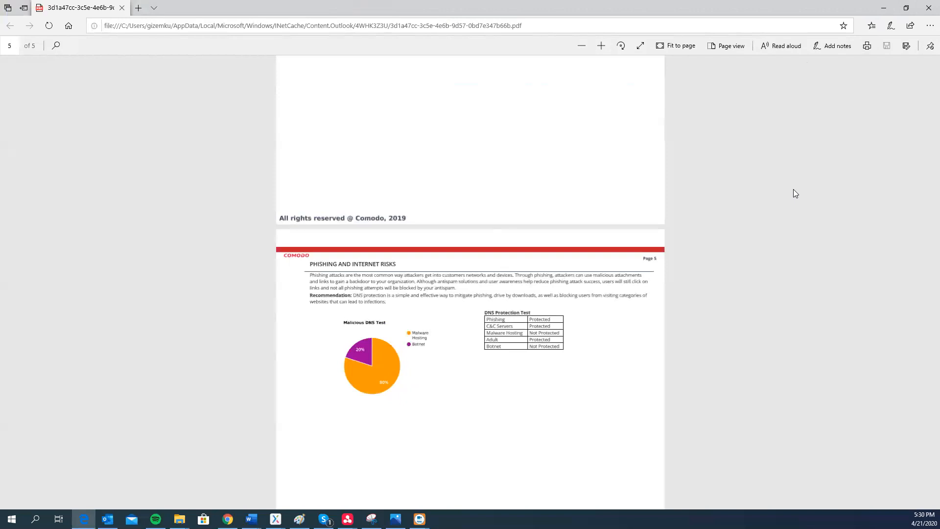
{"action": "scroll", "coordinate": [793, 196], "scroll_direction": "down", "scroll_amount": 4}
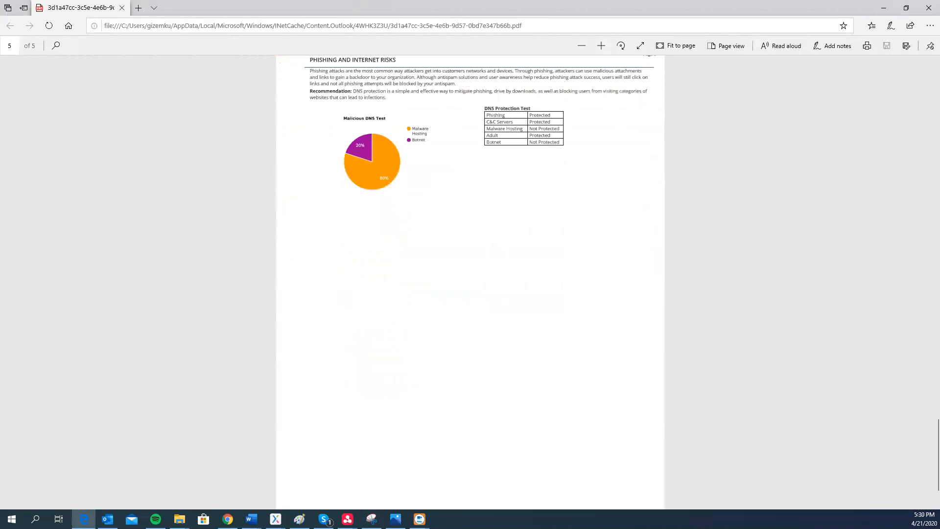
Dismiss the PDF window, bring it back from the taskbar and recheck page 5's Malicious DNS Test chart
{"action": "key", "text": "alt+F4"}
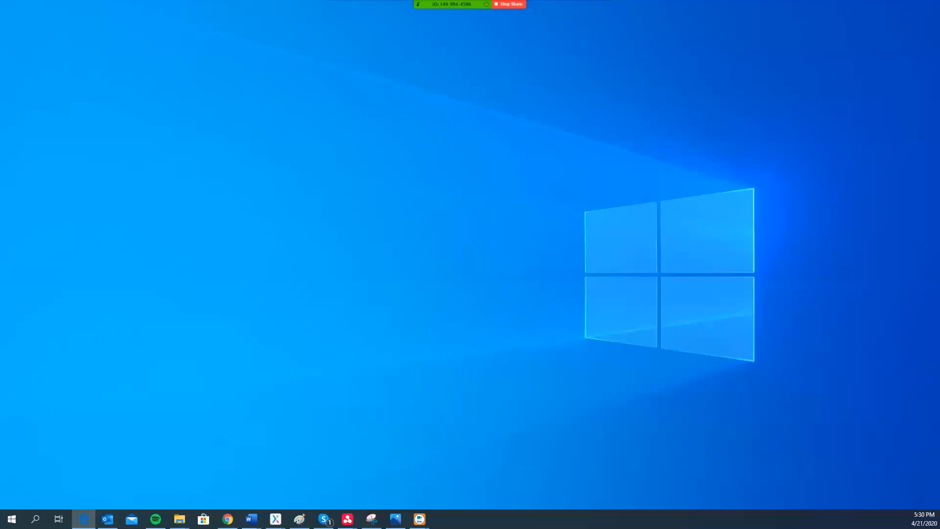
{"action": "left_click", "coordinate": [83, 520]}
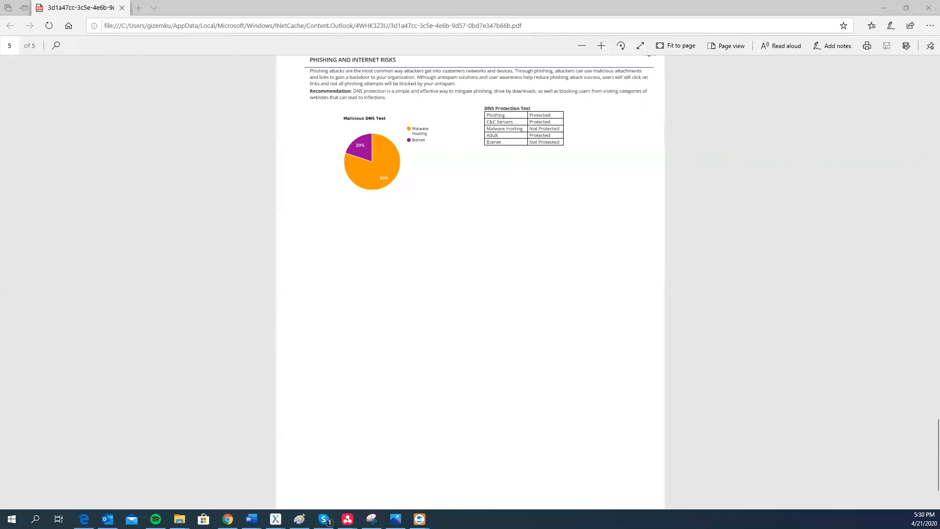
{"action": "scroll", "coordinate": [301, 479], "scroll_direction": "down", "scroll_amount": 1}
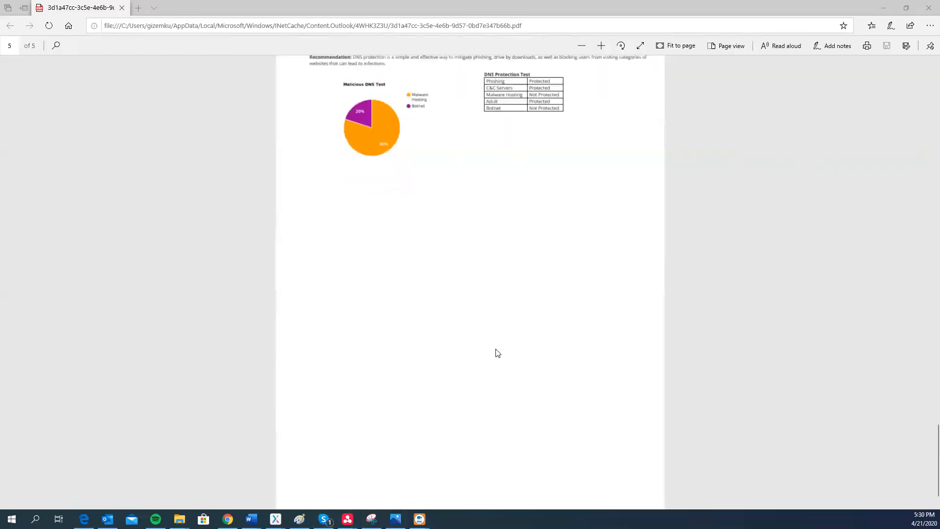
{"action": "scroll", "coordinate": [497, 353], "scroll_direction": "up", "scroll_amount": 1}
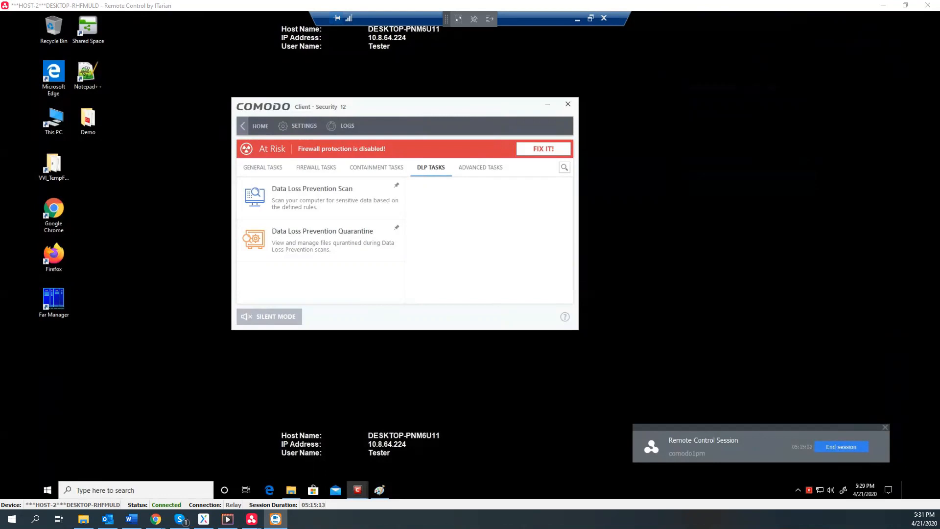
In Comodo Client Security settings, open Data Loss Prevention > DLP Monitoring and start adding a rule
{"action": "left_click", "coordinate": [316, 128]}
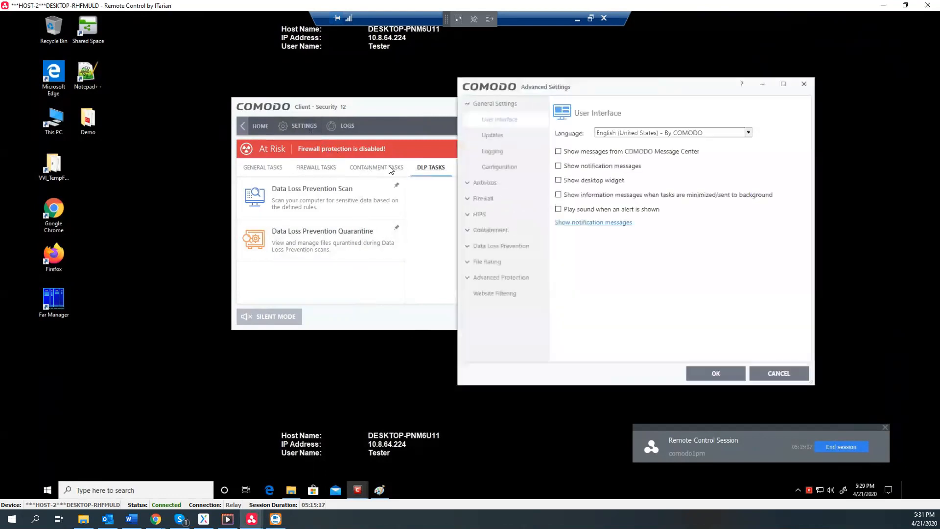
{"action": "left_click", "coordinate": [496, 246]}
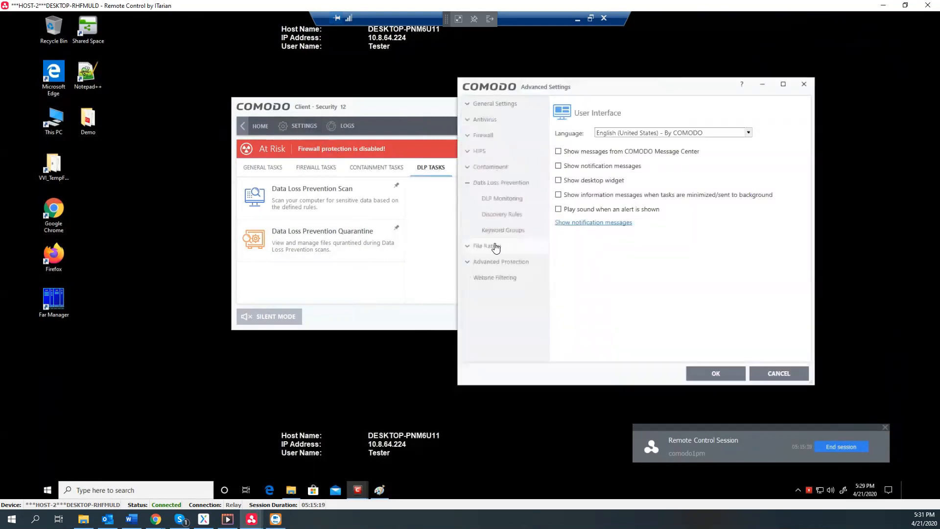
{"action": "left_click", "coordinate": [499, 200]}
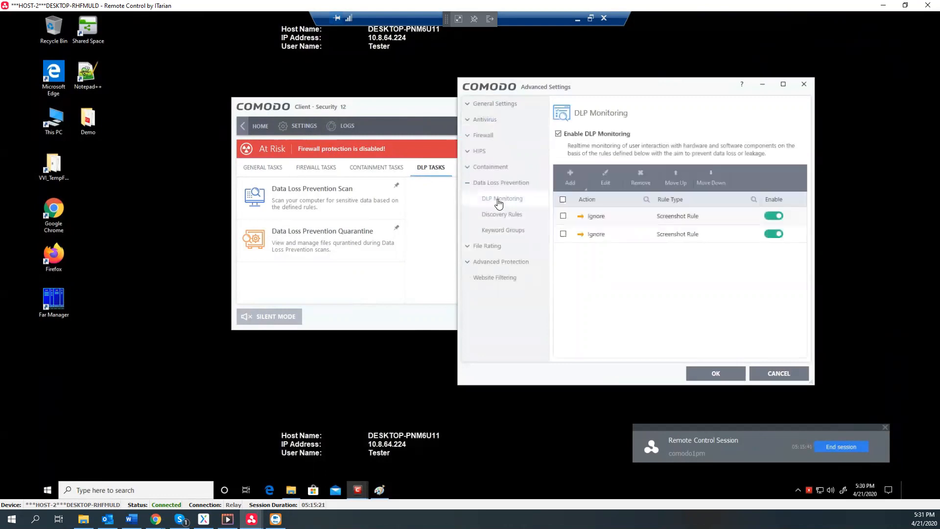
{"action": "left_click", "coordinate": [571, 181]}
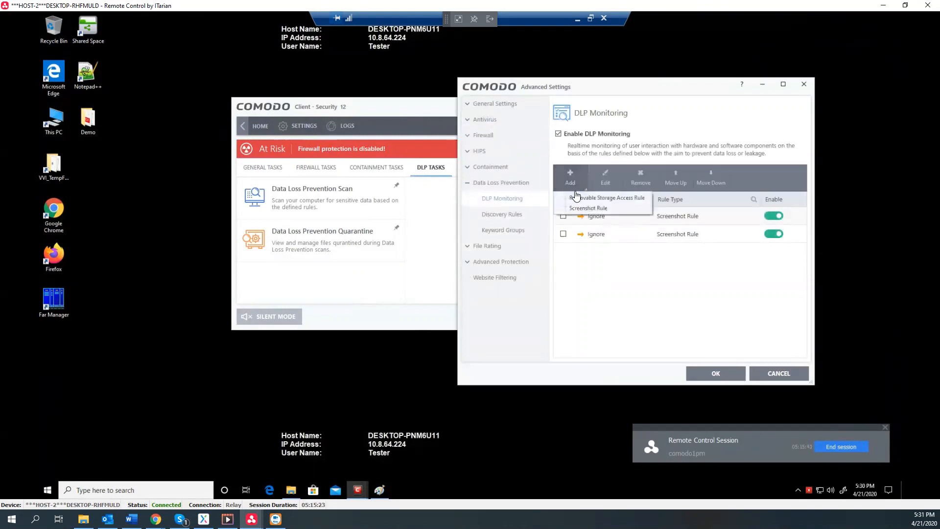
Start a new Ignore screenshot rule with smss.exe picked from running processes
{"action": "left_click", "coordinate": [609, 209]}
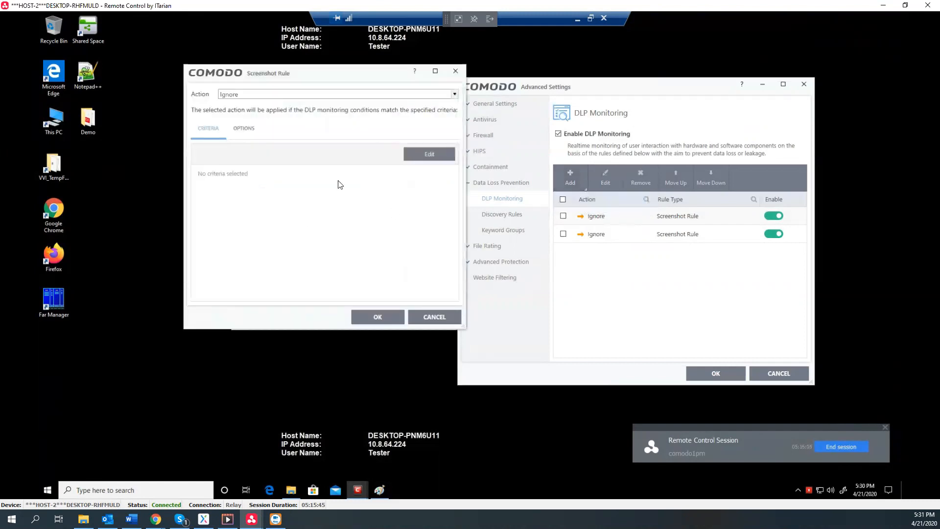
{"action": "left_click", "coordinate": [291, 95]}
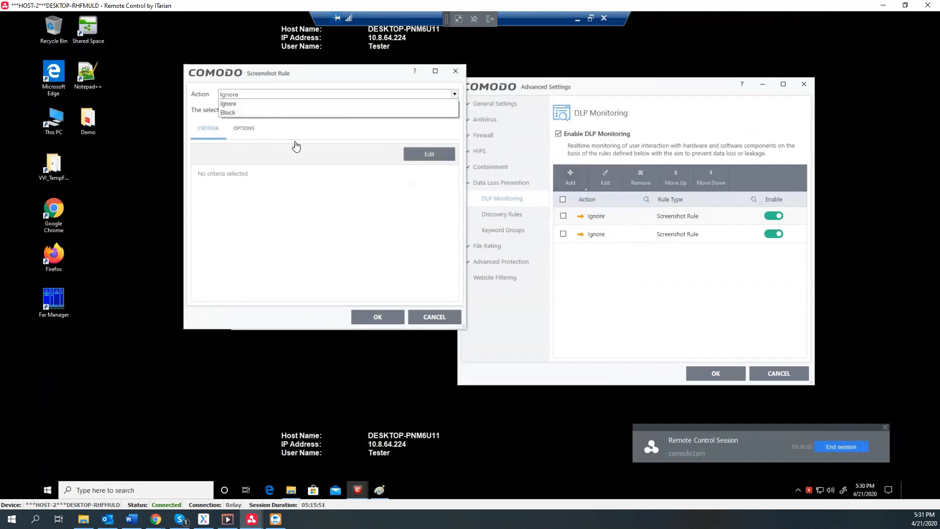
{"action": "left_click", "coordinate": [217, 133]}
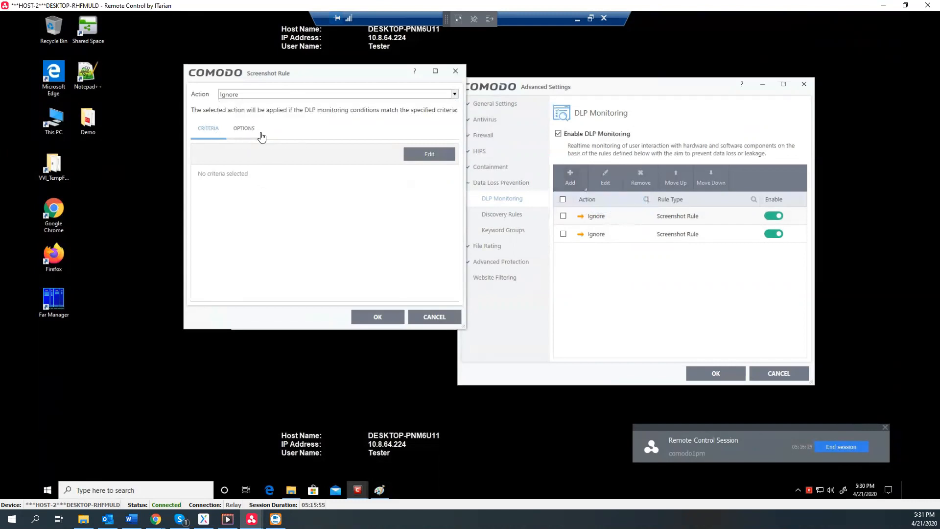
{"action": "left_click", "coordinate": [412, 156]}
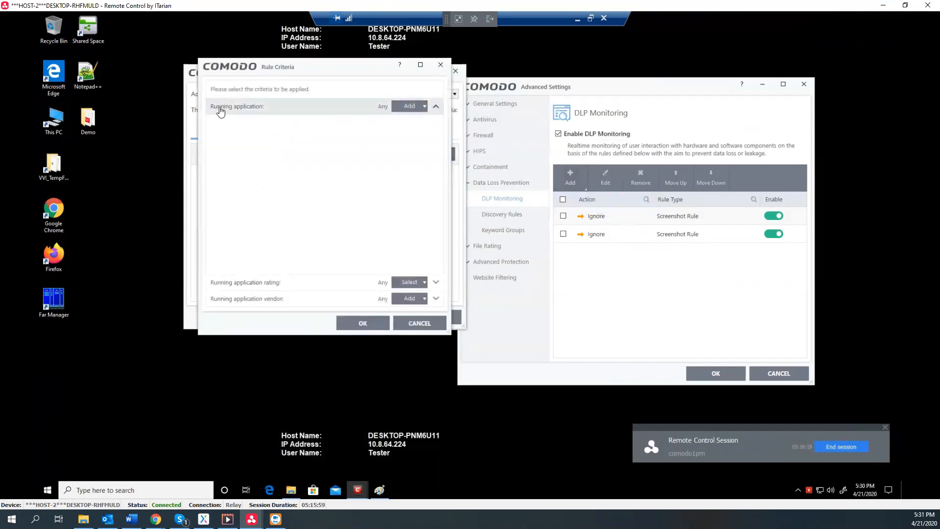
{"action": "left_click", "coordinate": [400, 109]}
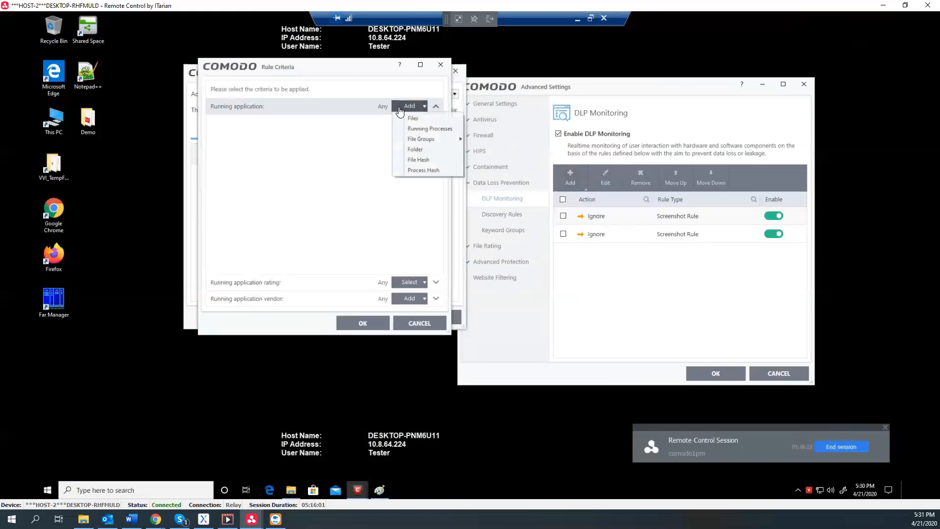
{"action": "left_click", "coordinate": [424, 129]}
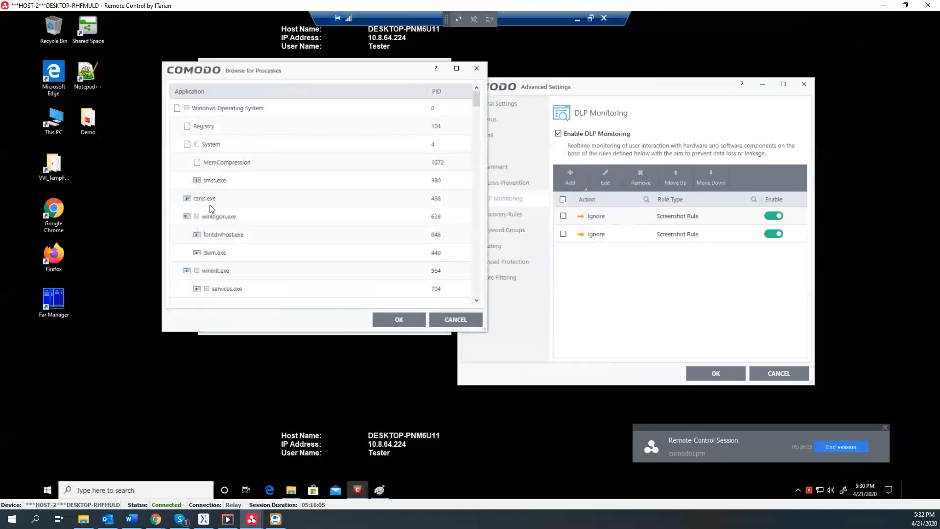
{"action": "left_click", "coordinate": [217, 184]}
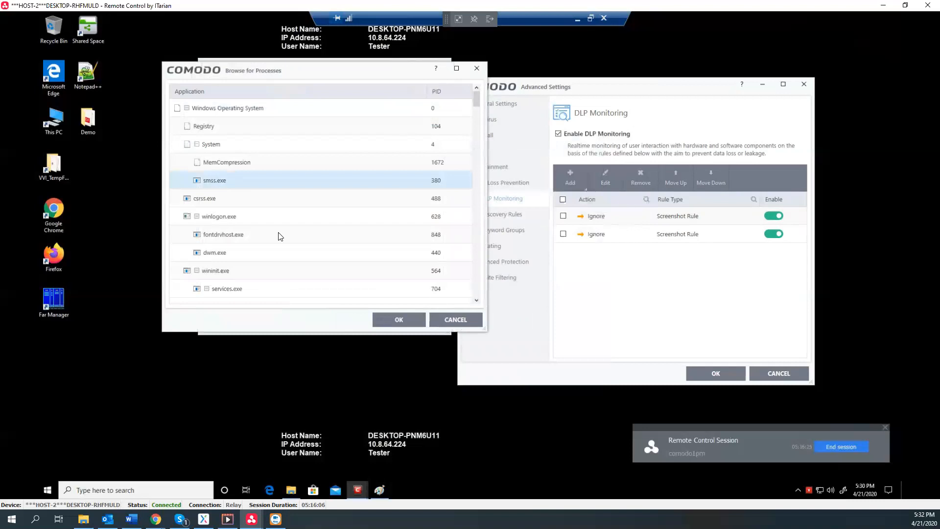
{"action": "left_click", "coordinate": [396, 315]}
Browse the application rating and vendor criteria options, then apply the rule criteria
{"action": "left_click", "coordinate": [408, 106]}
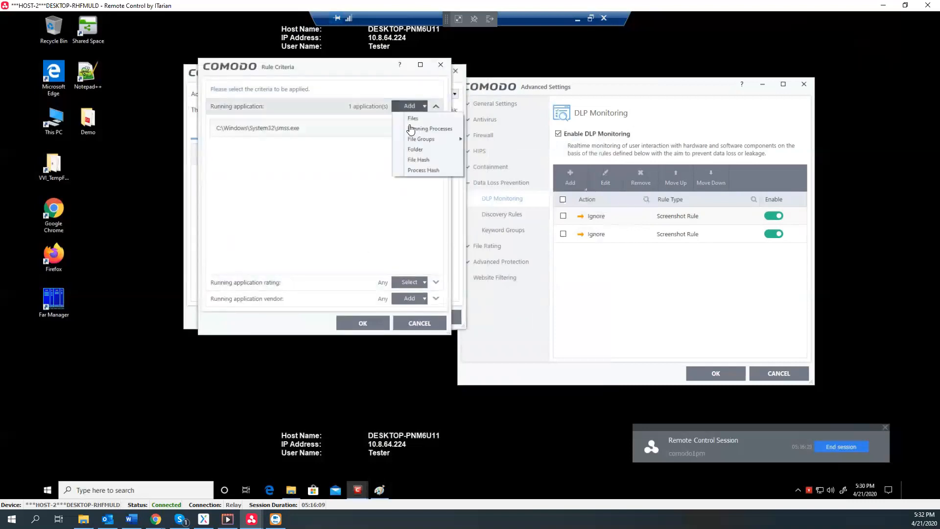
{"action": "mouse_move", "coordinate": [411, 141]}
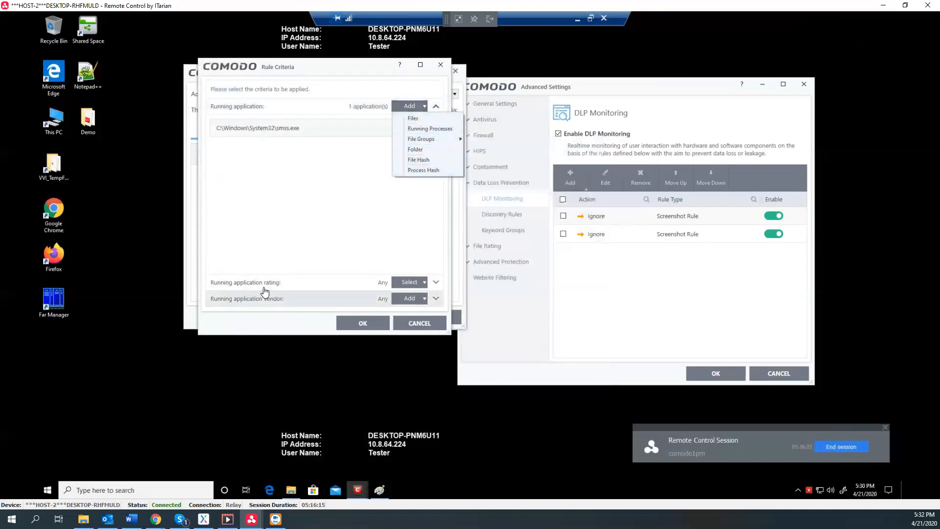
{"action": "left_click", "coordinate": [404, 288]}
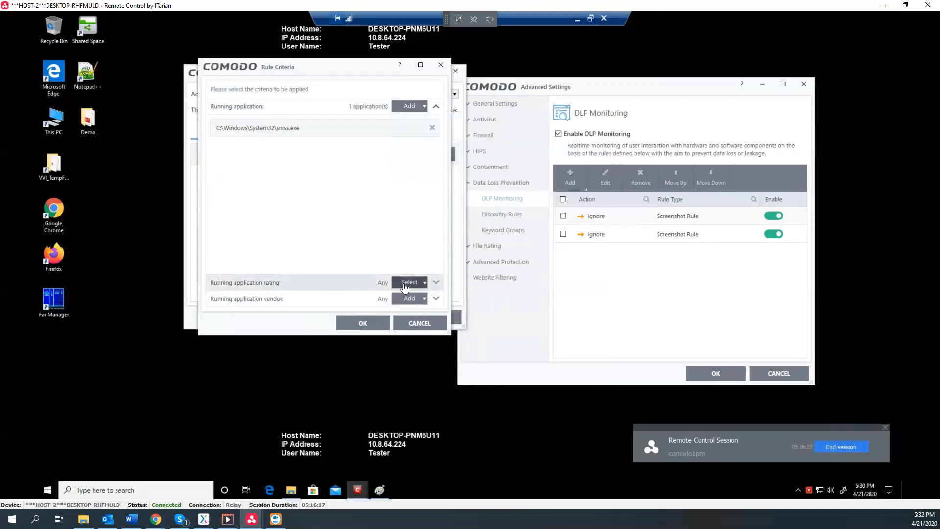
{"action": "left_click", "coordinate": [404, 287]}
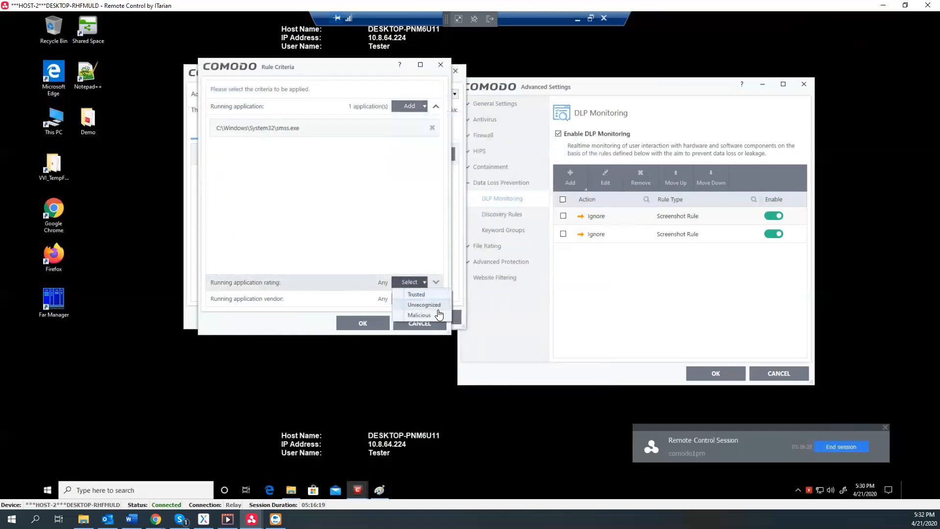
{"action": "left_click", "coordinate": [368, 301]}
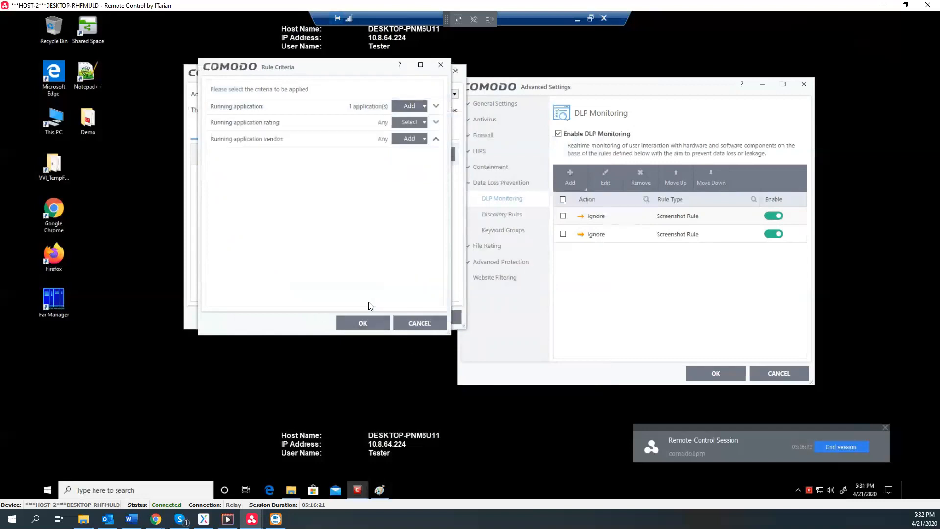
{"action": "left_click", "coordinate": [418, 138]}
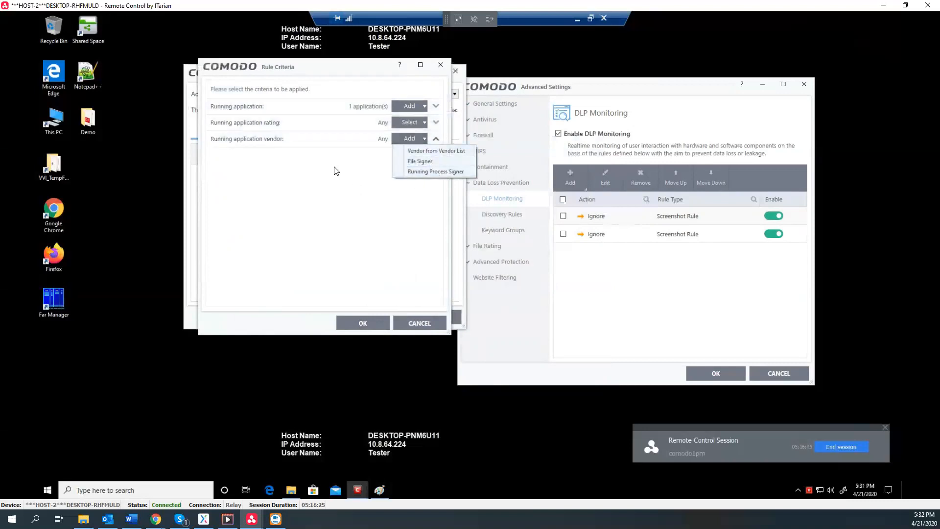
{"action": "left_click", "coordinate": [369, 322]}
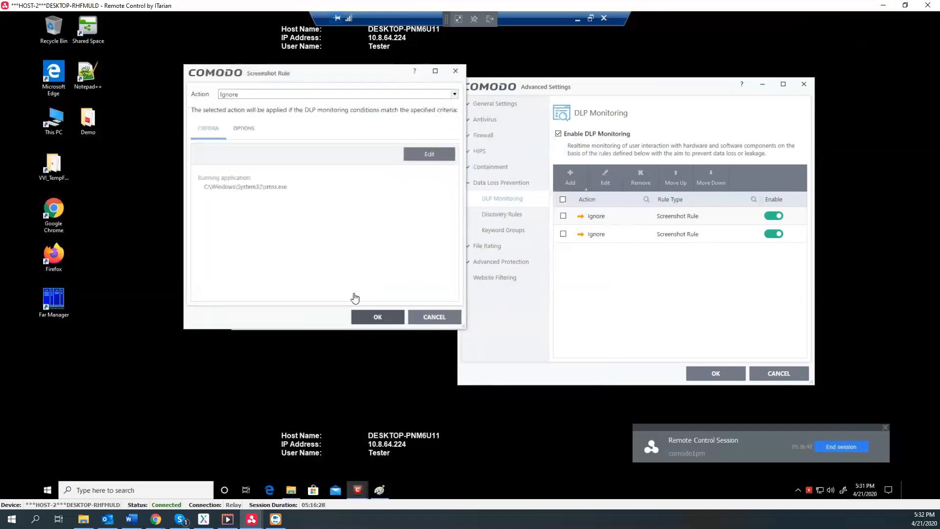
Toggle 'Log when this action is performed' off and back on, then cancel the rule
{"action": "left_click", "coordinate": [244, 130]}
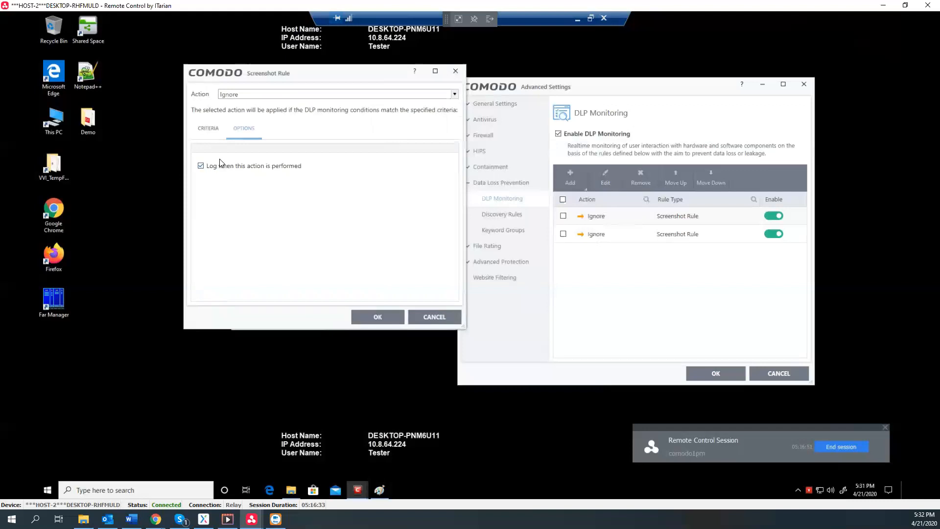
{"action": "left_click", "coordinate": [201, 168]}
{"action": "left_click", "coordinate": [204, 165]}
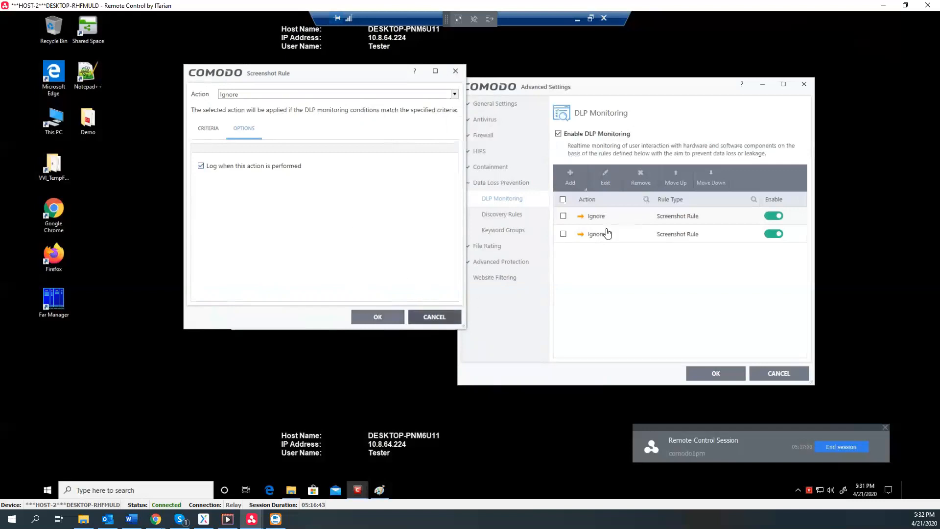
{"action": "left_click", "coordinate": [434, 317]}
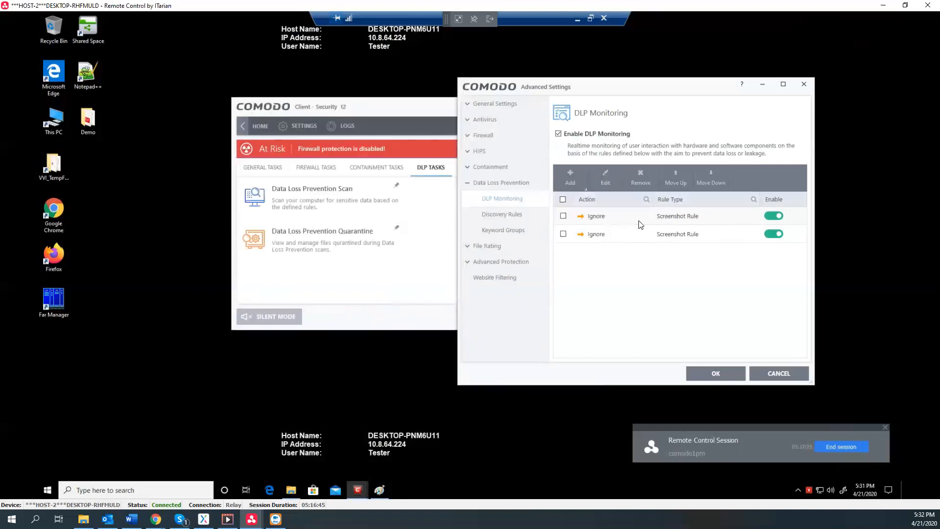
Inspect the Notepad++ and notepad.exe Ignore screenshot rules, closing each without changes
{"action": "left_click", "coordinate": [673, 217]}
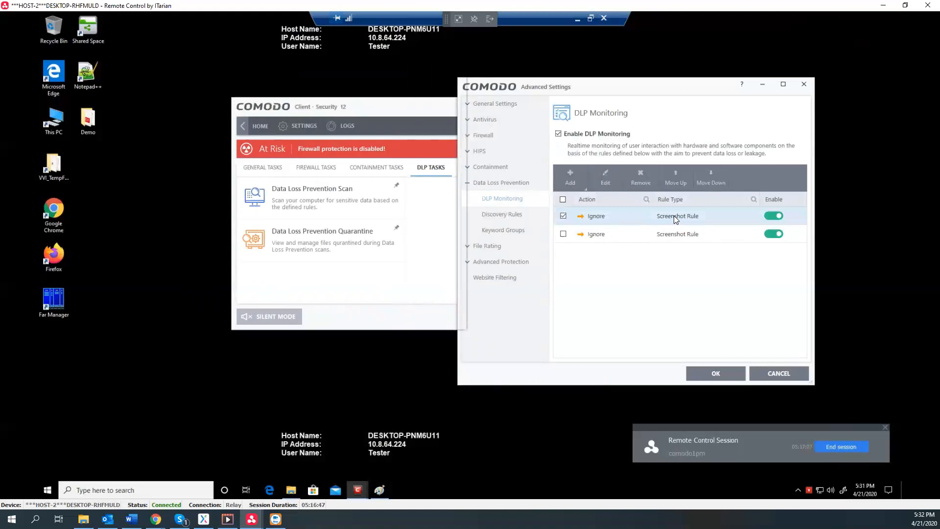
{"action": "double_click", "coordinate": [674, 215]}
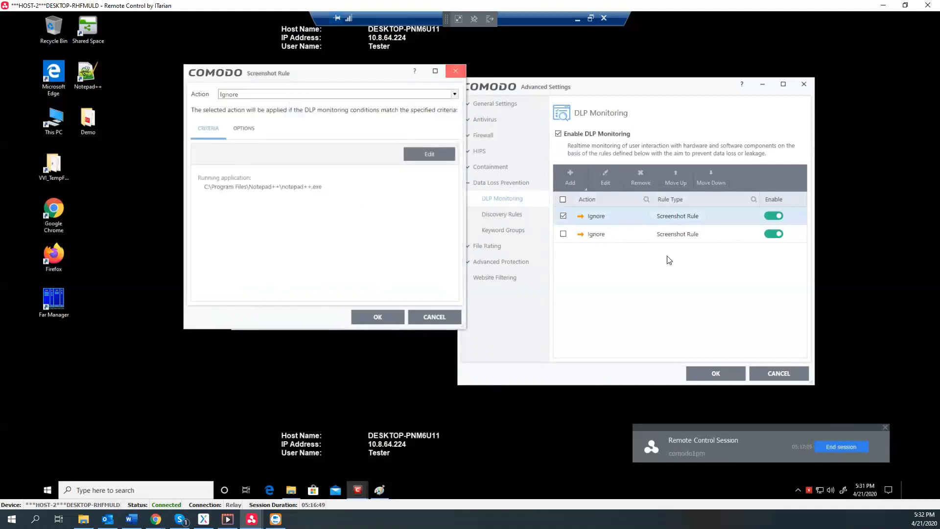
{"action": "key", "text": "Escape"}
{"action": "double_click", "coordinate": [678, 234]}
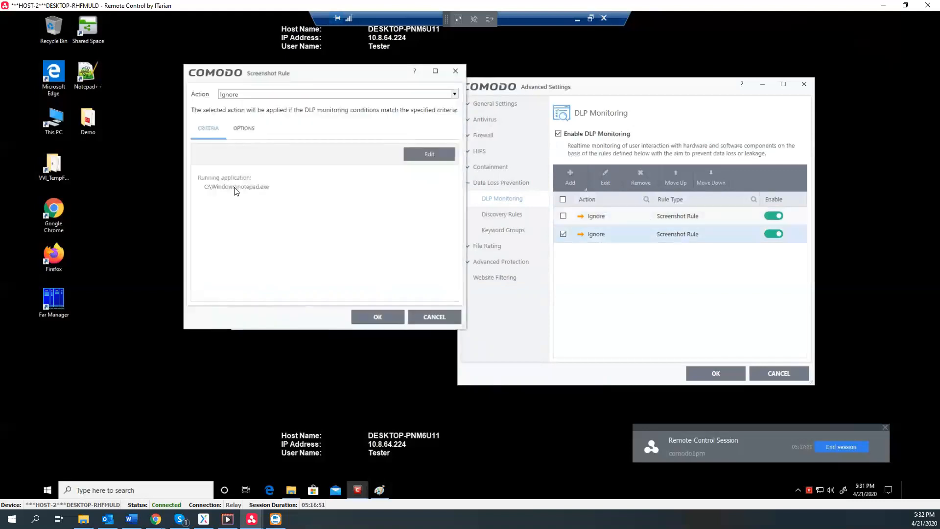
{"action": "left_click", "coordinate": [455, 71]}
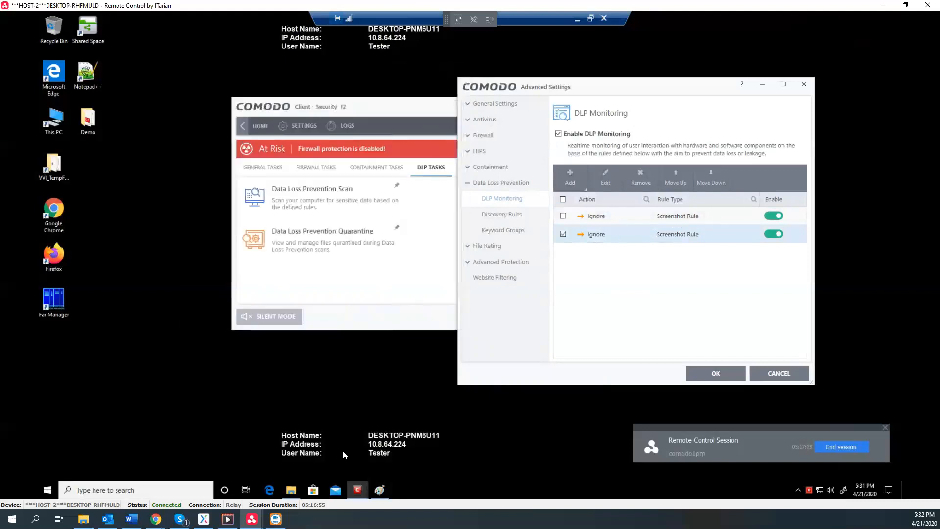
Launch Notepad from the Windows folder and type 'demo test' into it
{"action": "left_click", "coordinate": [292, 491]}
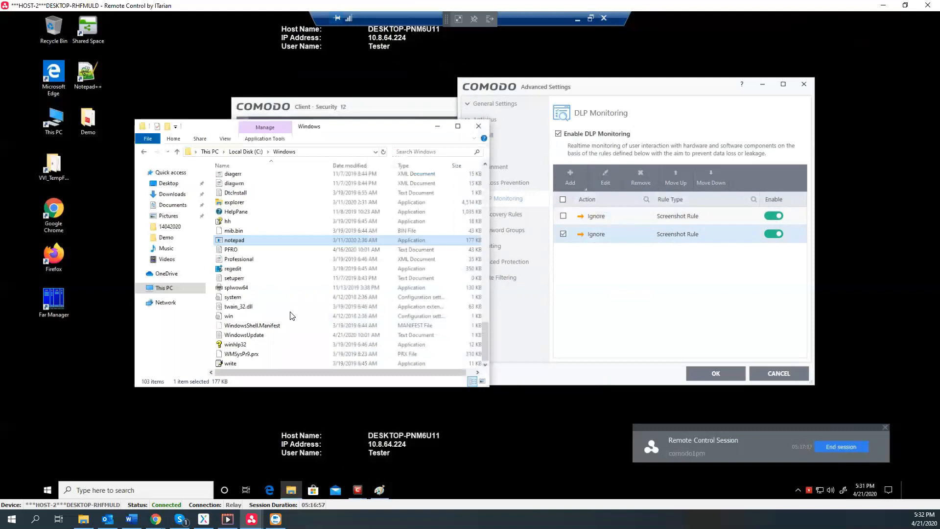
{"action": "double_click", "coordinate": [255, 240]}
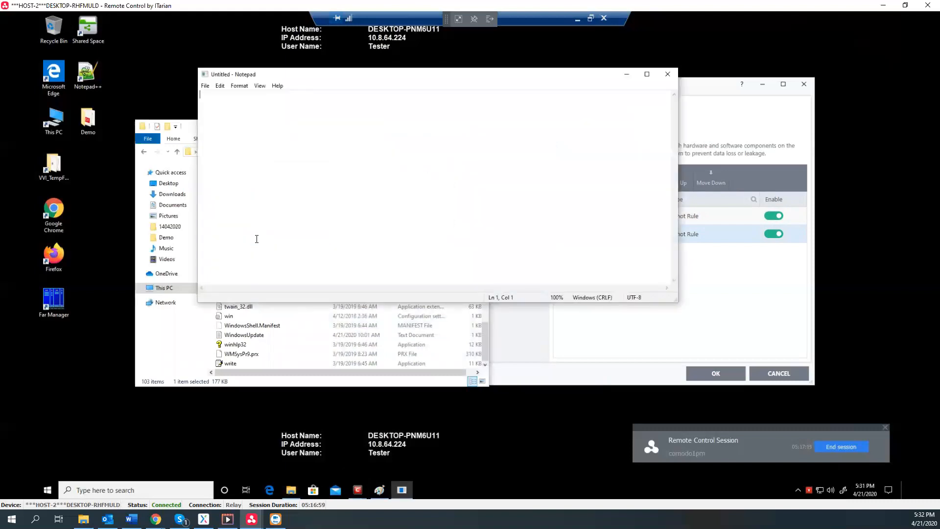
{"action": "type", "text": "demo test"}
{"action": "left_click", "coordinate": [357, 490]}
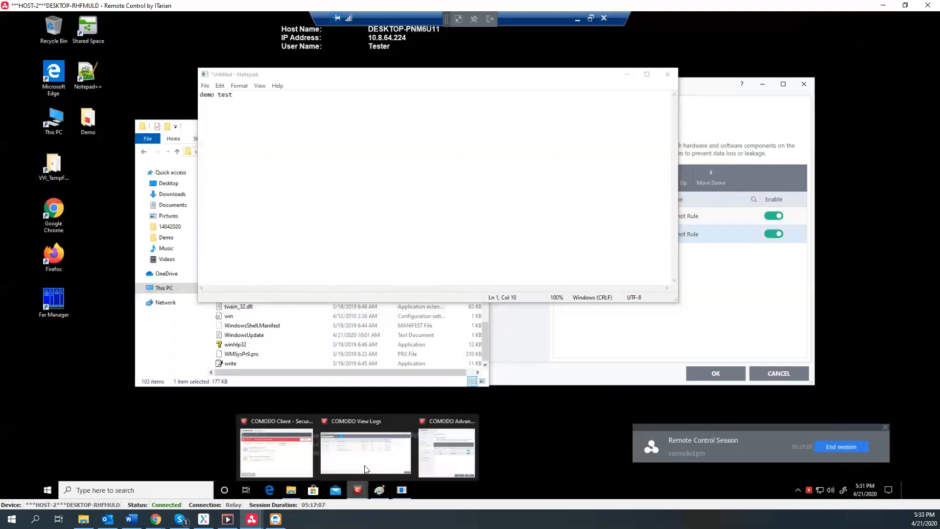
Refresh the DLP log to show the 5:31:47 PM notepad.exe Ignore entry, then minimize the windows
{"action": "left_click", "coordinate": [362, 448]}
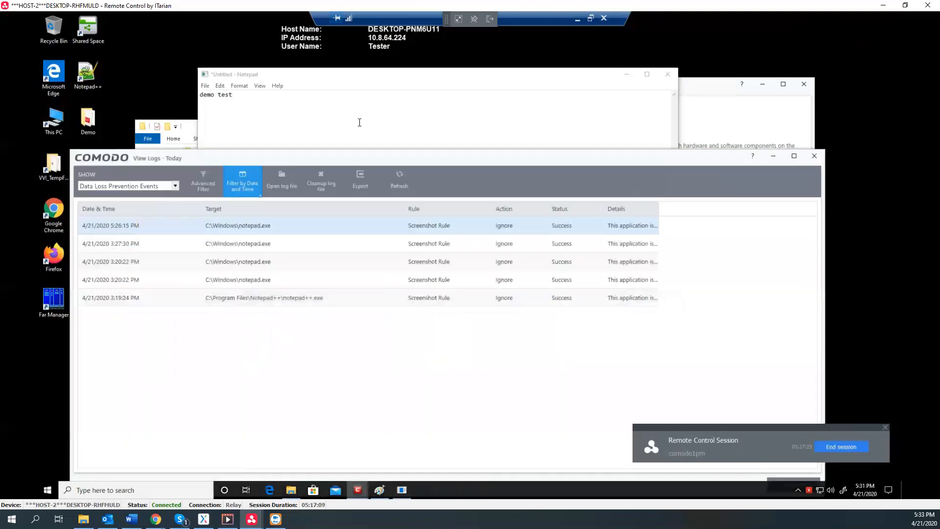
{"action": "left_click", "coordinate": [403, 184]}
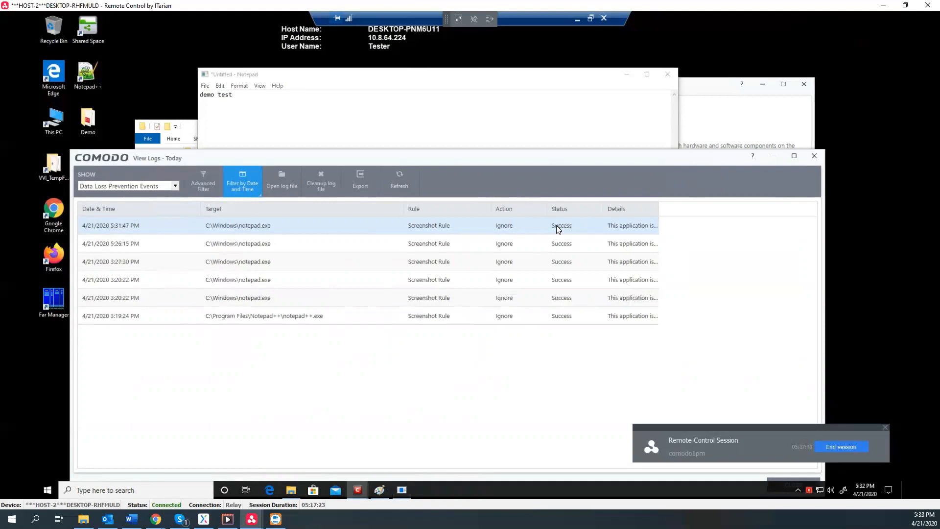
{"action": "left_click", "coordinate": [774, 159]}
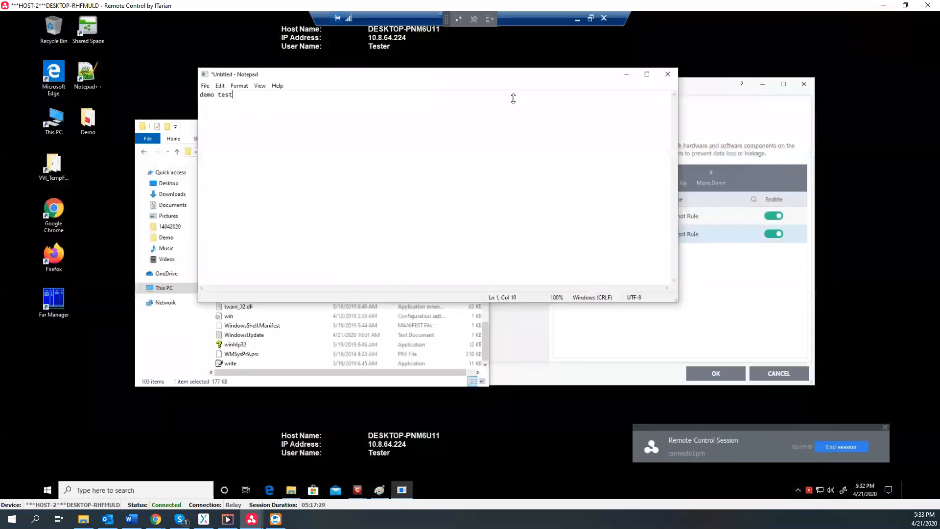
{"action": "left_click", "coordinate": [626, 74]}
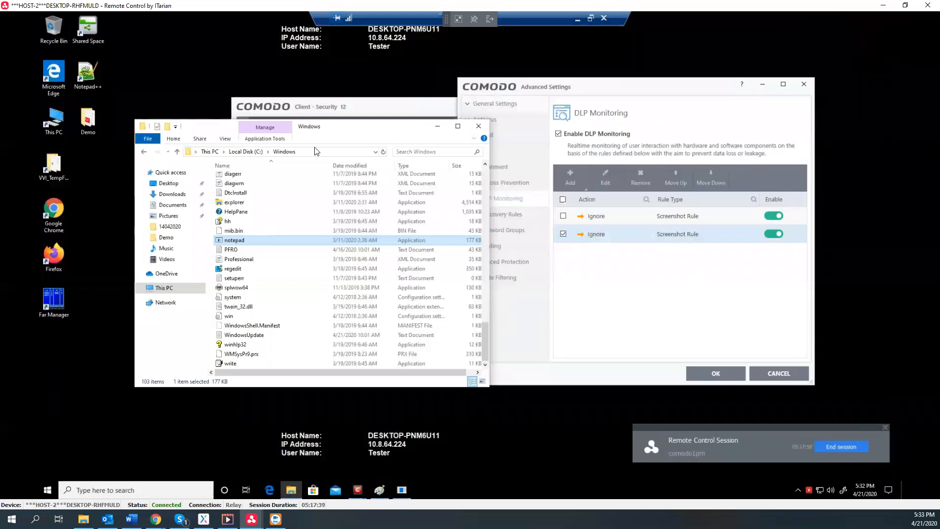
{"action": "left_click", "coordinate": [438, 127]}
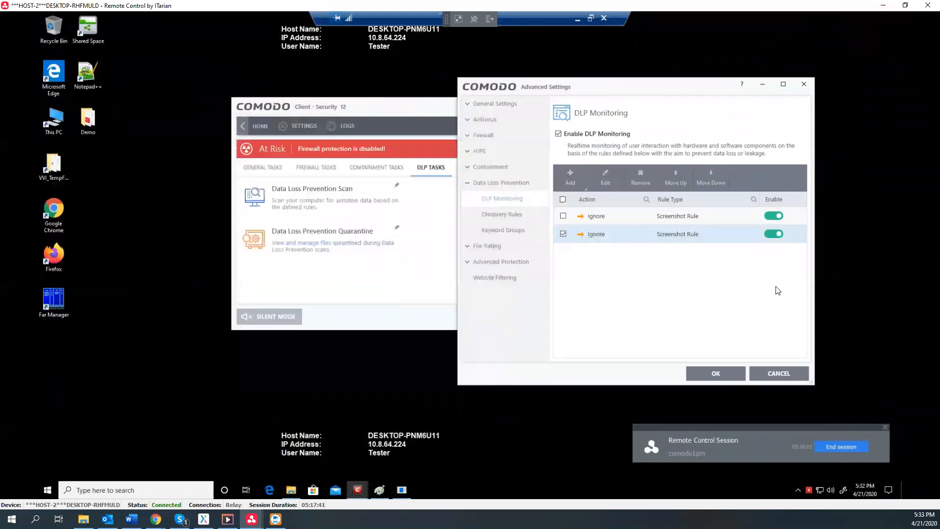
{"action": "left_click", "coordinate": [228, 519]}
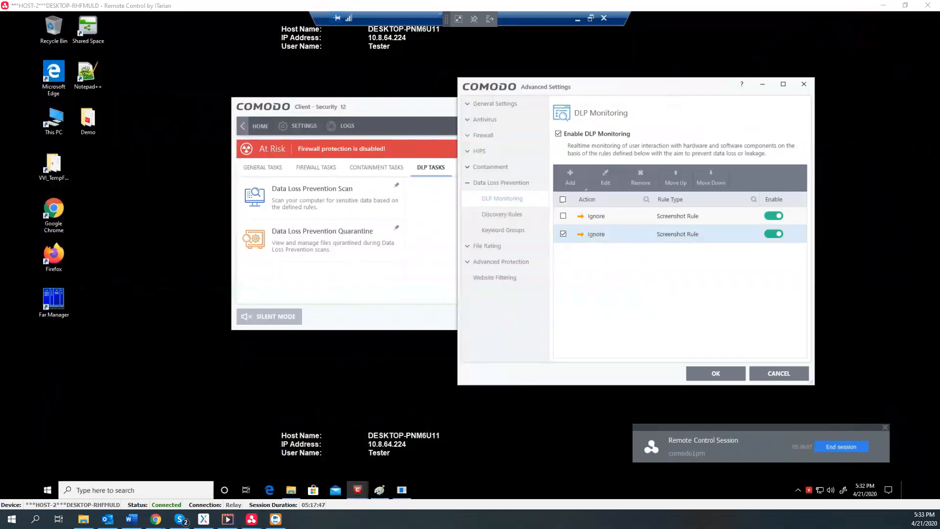
Play the DLP_ScreenRule demo video in Movies & TV from the beginning
{"action": "left_click", "coordinate": [180, 519]}
{"action": "left_click", "coordinate": [691, 45]}
{"action": "left_click", "coordinate": [228, 519]}
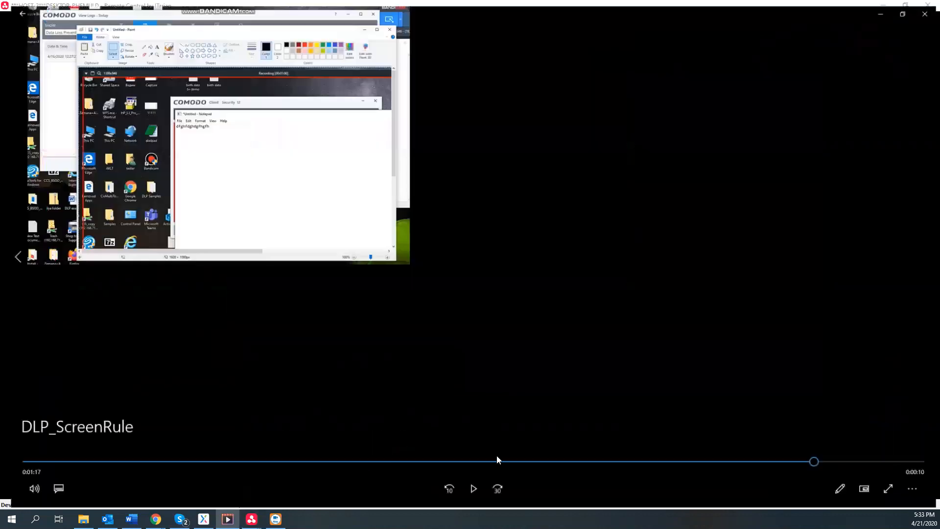
{"action": "left_click_drag", "start_coordinate": [815, 463], "coordinate": [1, 463]}
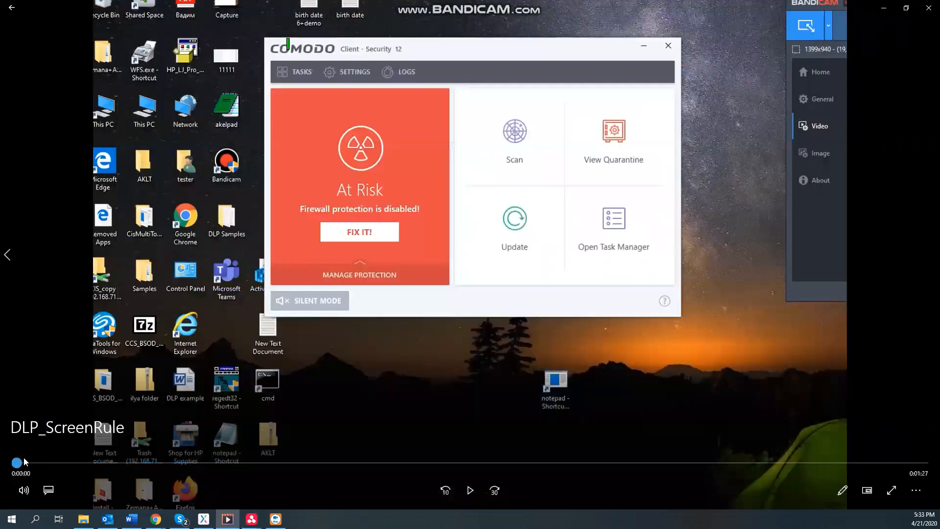
{"action": "left_click", "coordinate": [473, 490]}
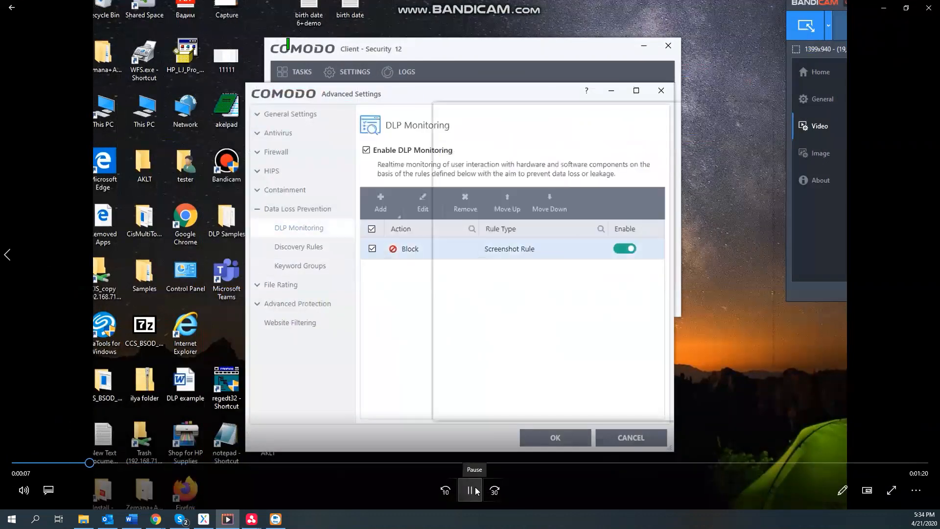
Pause on the Block rule and the event log, then scrub to the Notepad text
{"action": "left_click", "coordinate": [477, 491]}
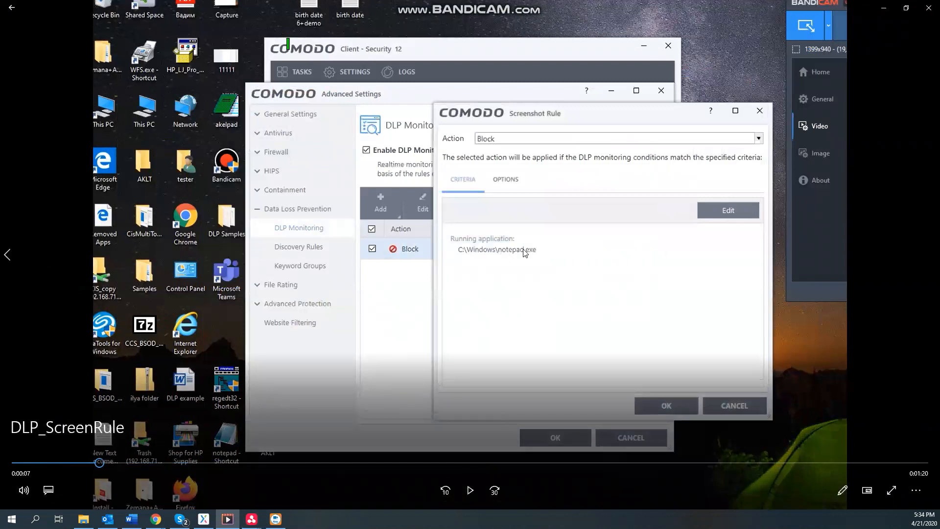
{"action": "left_click", "coordinate": [466, 498]}
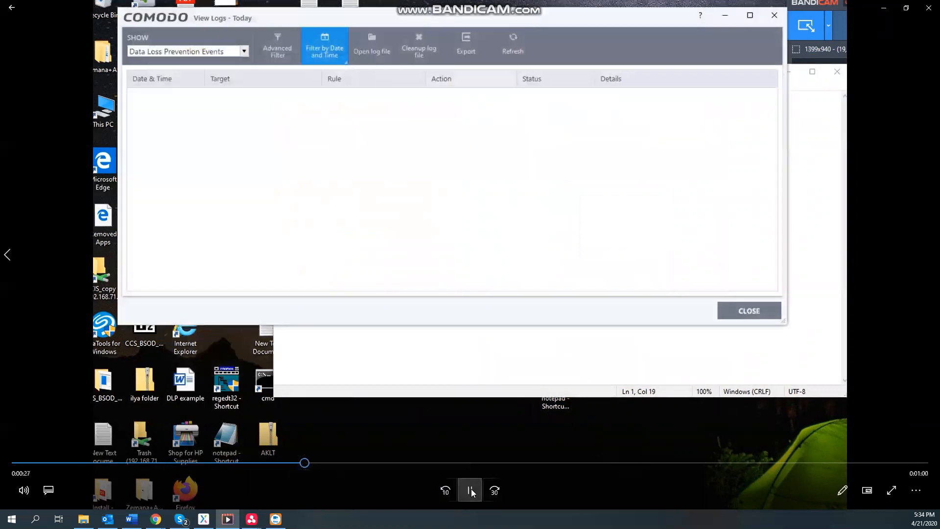
{"action": "left_click", "coordinate": [470, 490]}
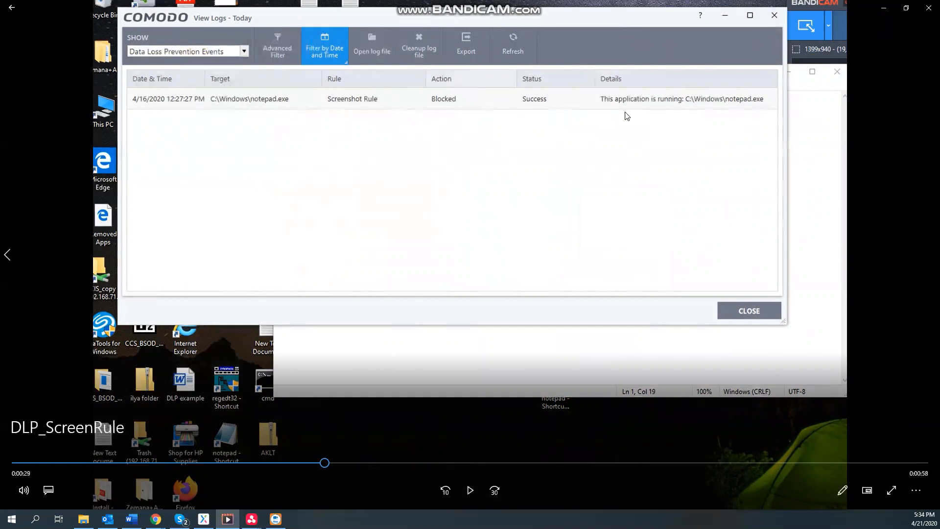
{"action": "left_click", "coordinate": [456, 494]}
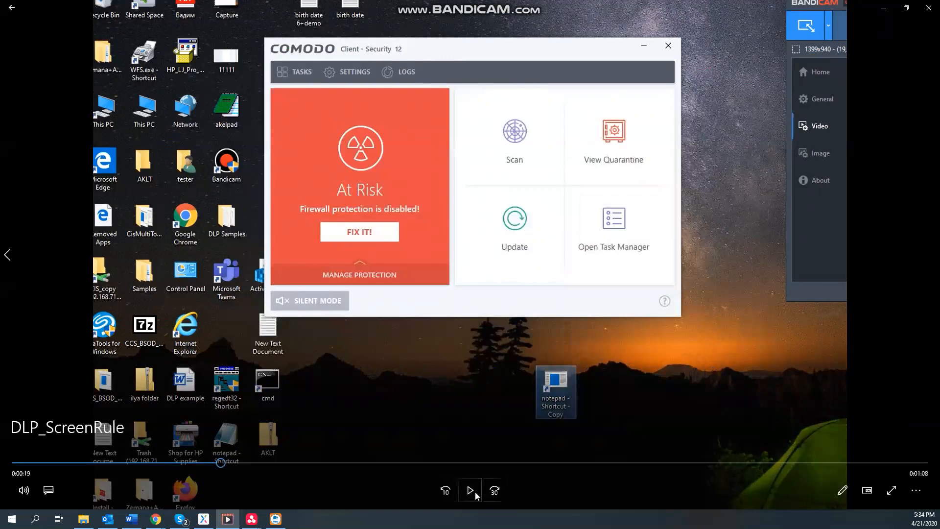
{"action": "left_click", "coordinate": [471, 492]}
{"action": "left_click_drag", "start_coordinate": [237, 464], "coordinate": [298, 463]}
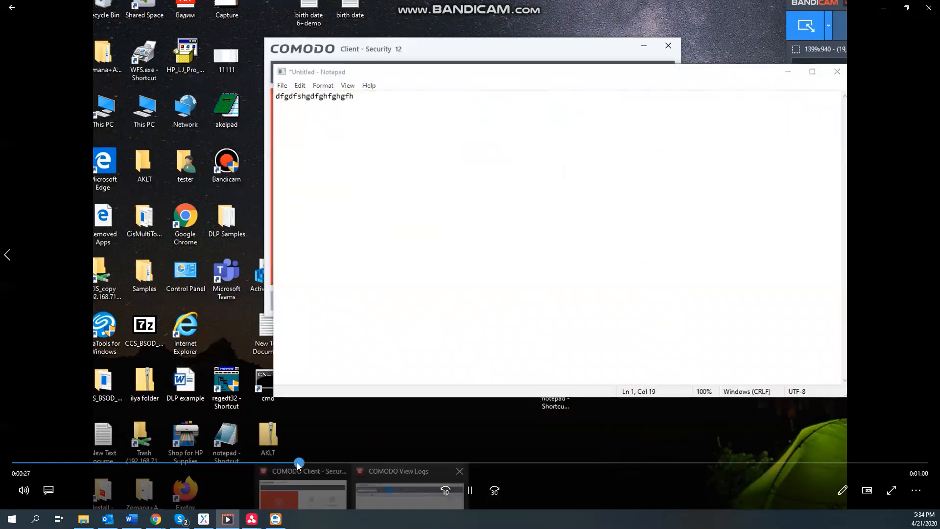
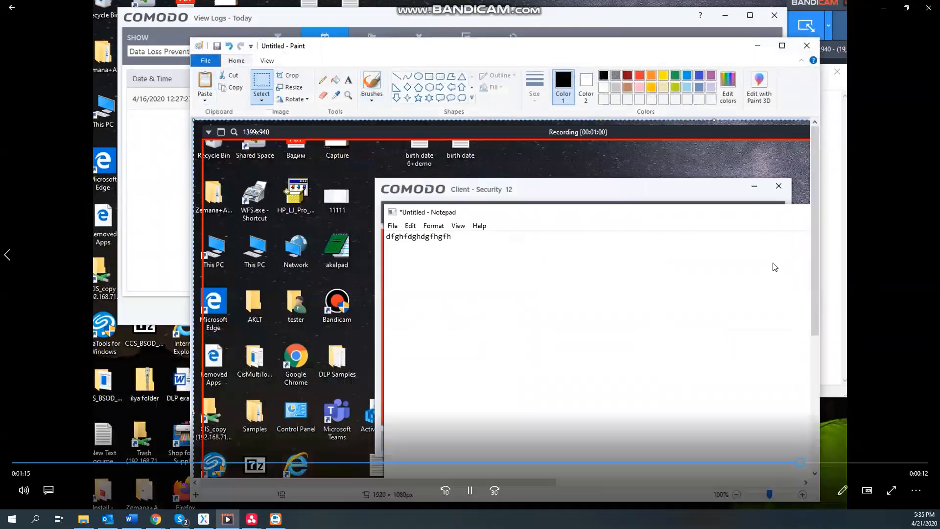
Pause the DLP_ScreenRule clip at 1:17 and minimize the Movies & TV player
{"action": "left_click", "coordinate": [471, 490]}
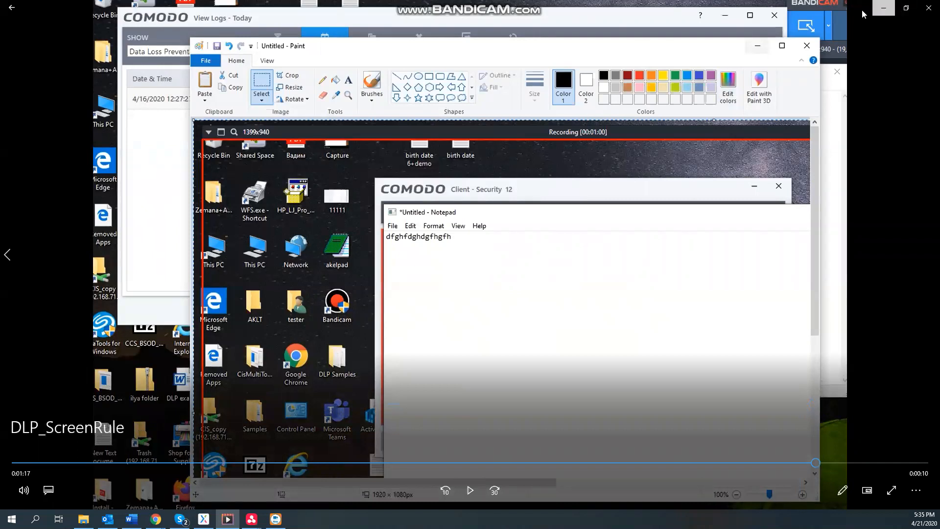
{"action": "left_click", "coordinate": [881, 8]}
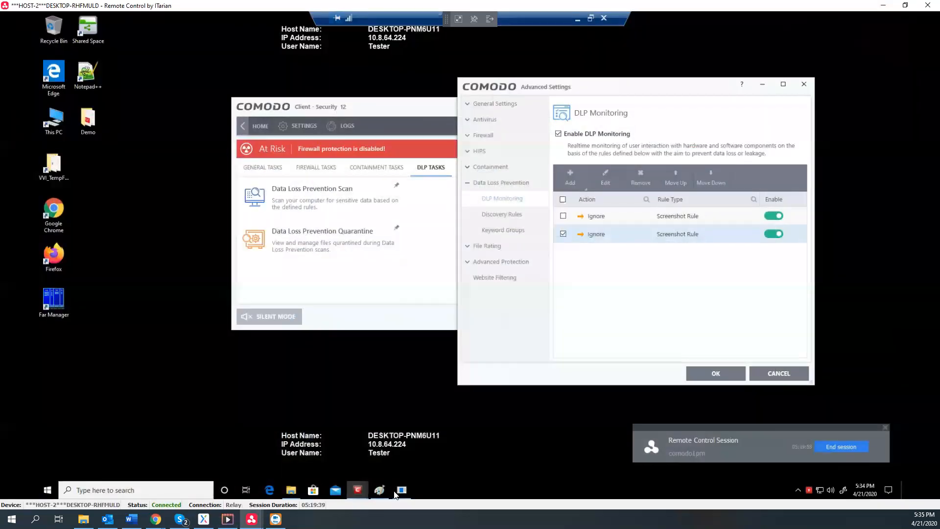
Replace Paint's old screenshot, unsaved, with a freshly pasted desktop capture, then minimize Paint
{"action": "left_click", "coordinate": [379, 490]}
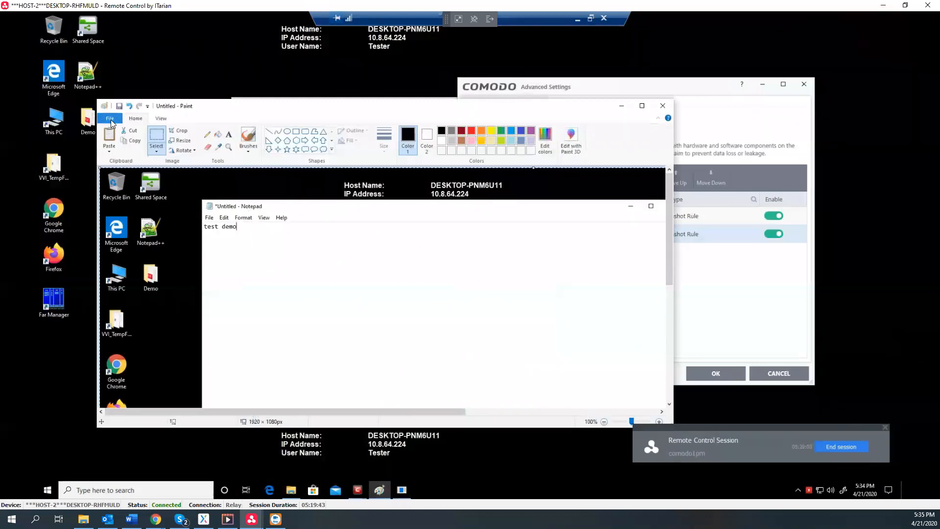
{"action": "left_click", "coordinate": [112, 123]}
{"action": "left_click", "coordinate": [124, 140]}
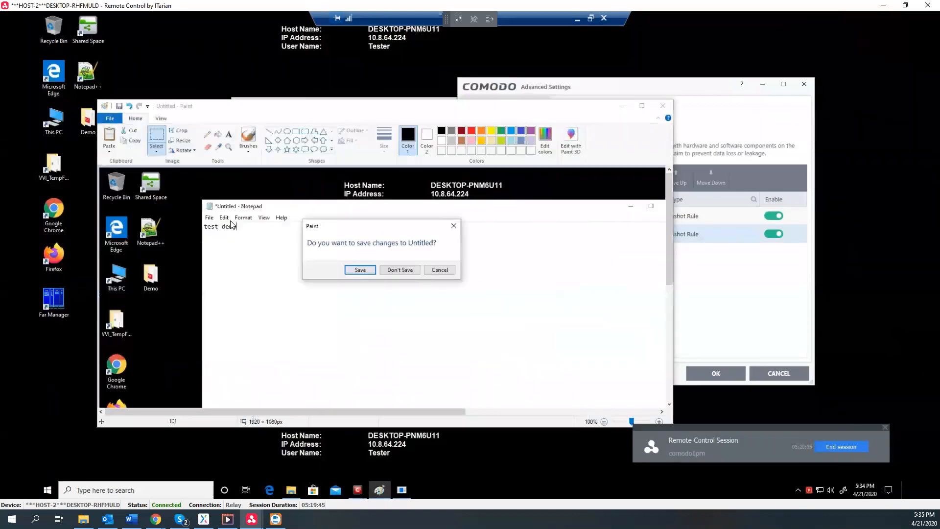
{"action": "left_click", "coordinate": [411, 272]}
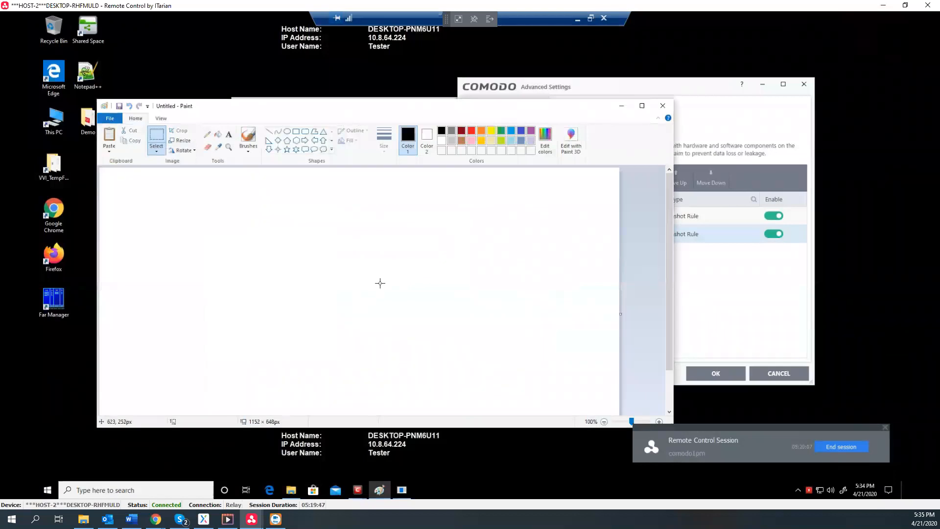
{"action": "key", "text": "ctrl+v"}
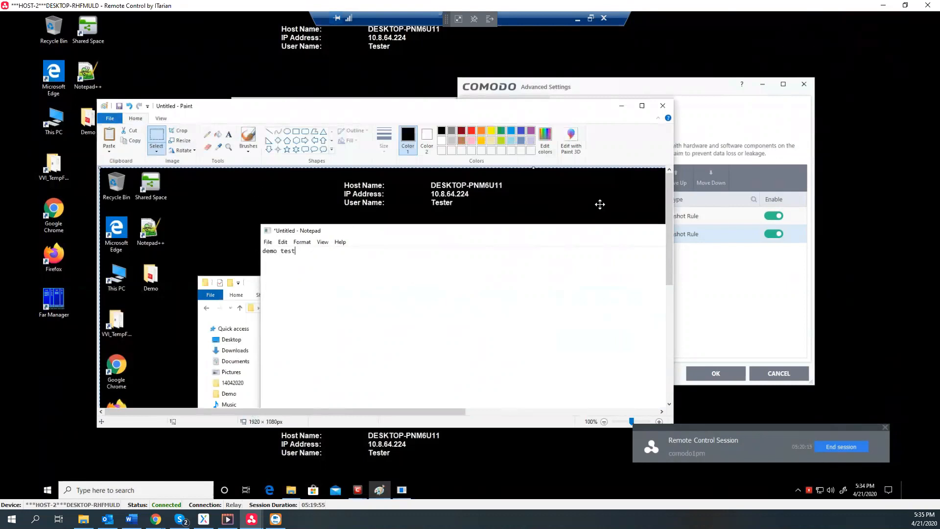
{"action": "left_click", "coordinate": [621, 106]}
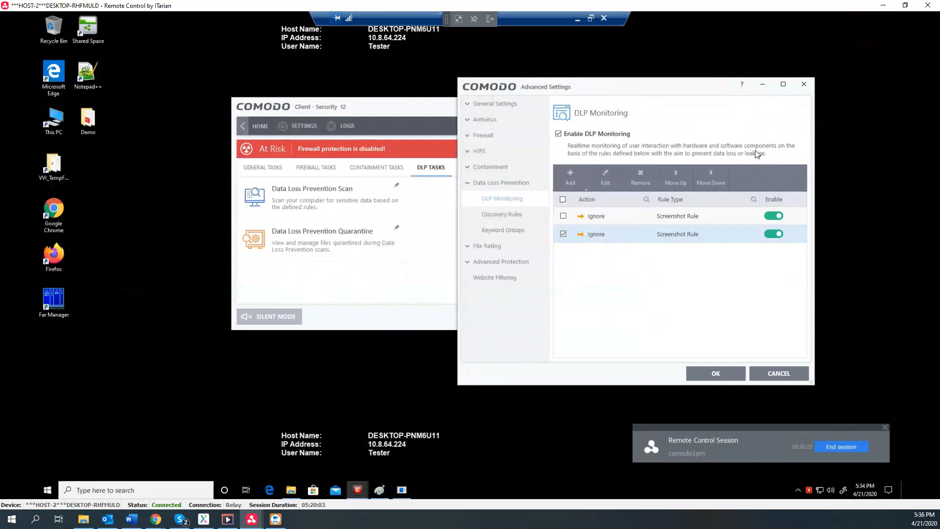
View the DLP Discovery Rules and Keyword Groups pages, ending on PdfType, TestPrimitivePattern and Mask_digitsymbols
{"action": "left_click", "coordinate": [497, 218]}
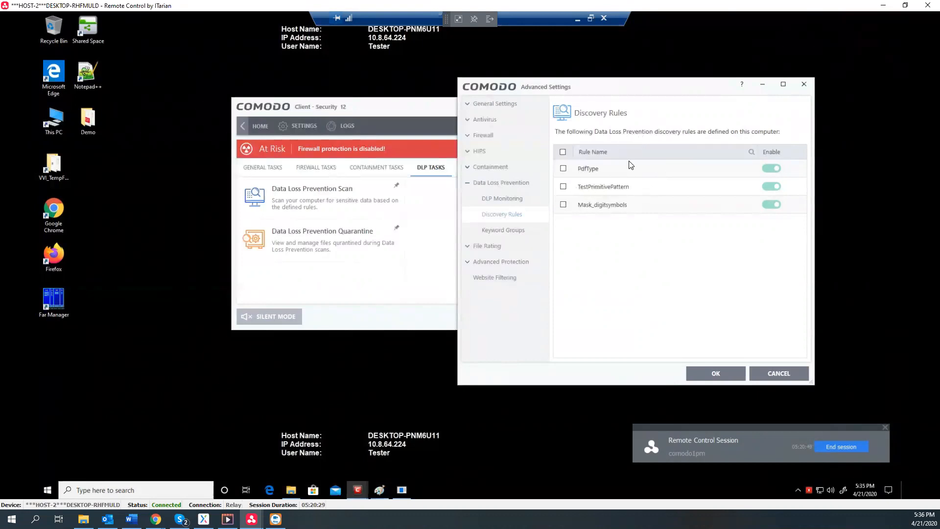
{"action": "left_click", "coordinate": [524, 237]}
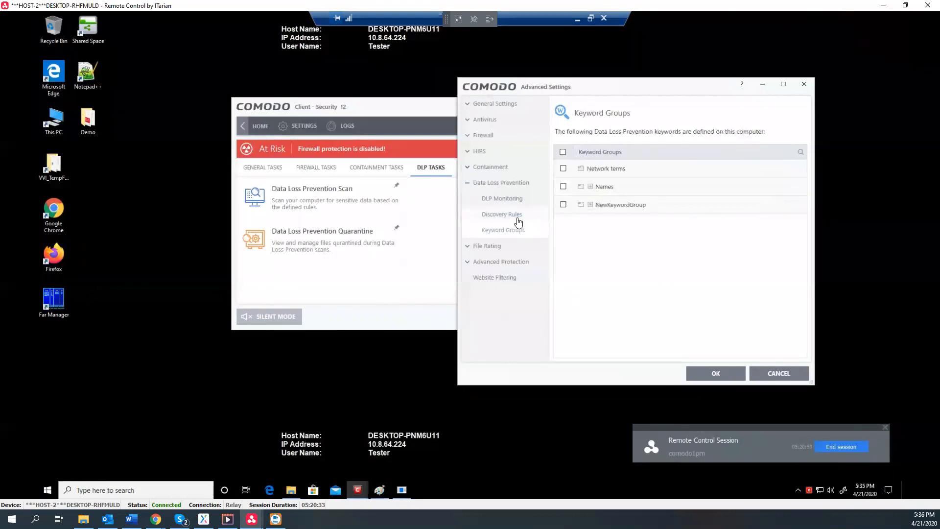
{"action": "left_click", "coordinate": [518, 222]}
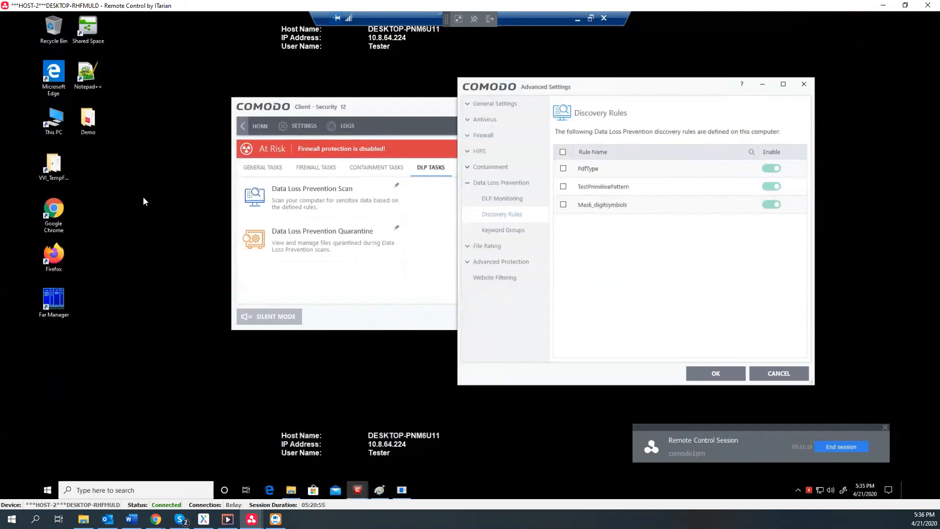
Launch Notepad++ from the desktop and shift its window to the left
{"action": "double_click", "coordinate": [86, 89]}
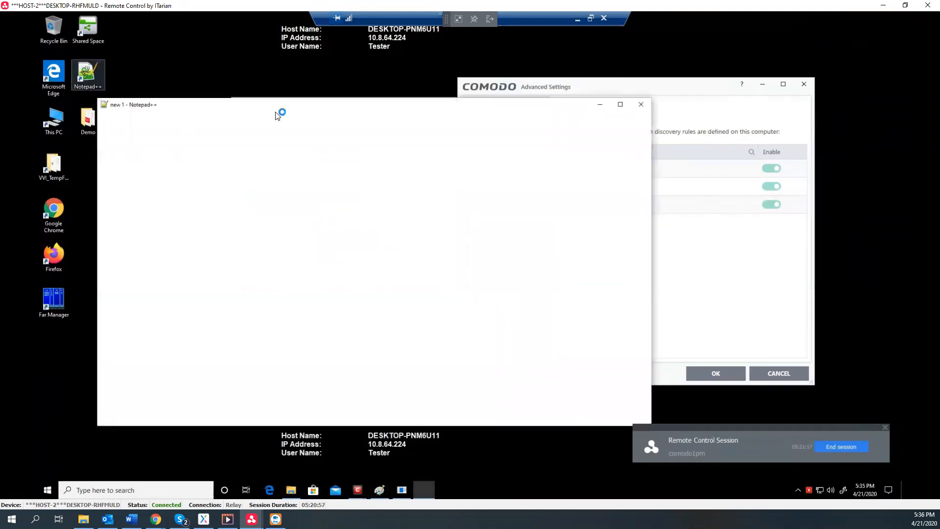
{"action": "left_click_drag", "start_coordinate": [233, 104], "coordinate": [177, 100]}
{"action": "left_click", "coordinate": [225, 111]}
{"action": "left_click_drag", "start_coordinate": [176, 102], "coordinate": [158, 101]}
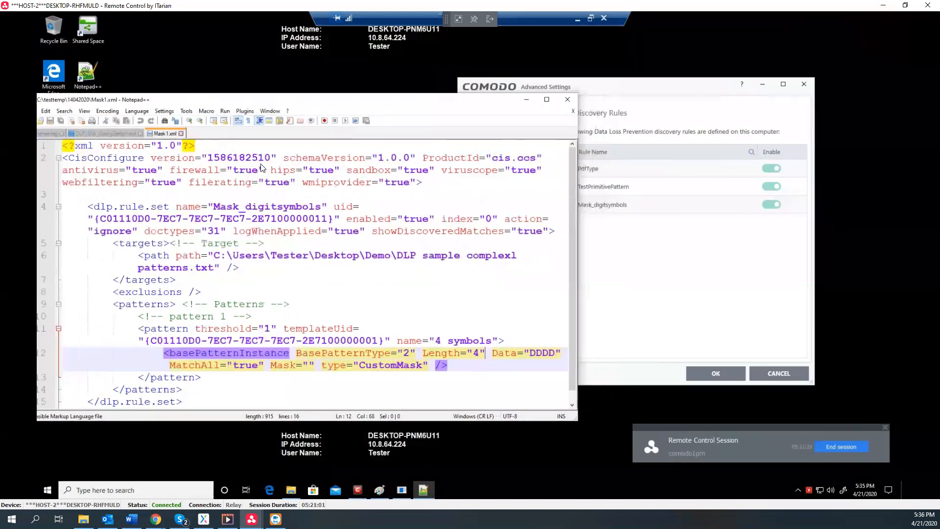
Highlight Mask1.xml's 4-symbol CustomMask pattern name, then minimize Notepad++
{"action": "scroll", "coordinate": [397, 349], "scroll_direction": "down", "scroll_amount": 1}
{"action": "left_click", "coordinate": [397, 350]}
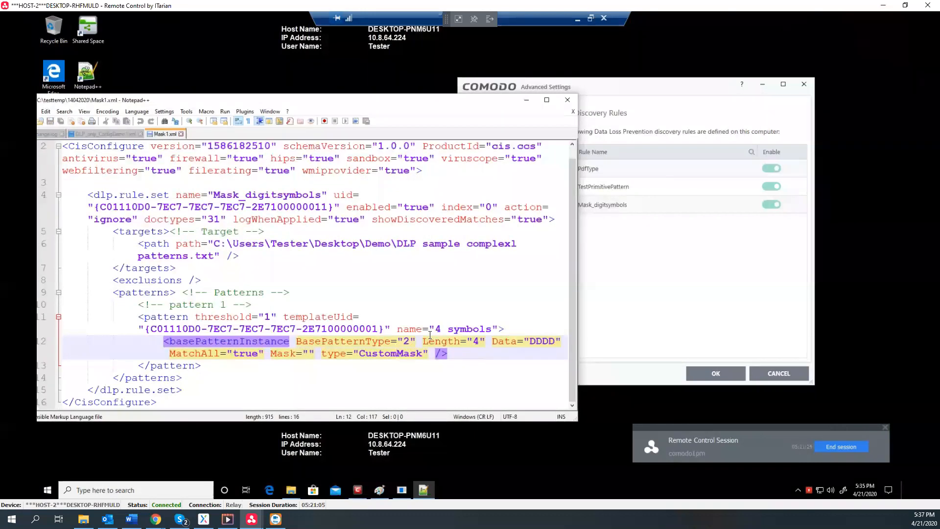
{"action": "left_click_drag", "start_coordinate": [430, 329], "coordinate": [562, 344]}
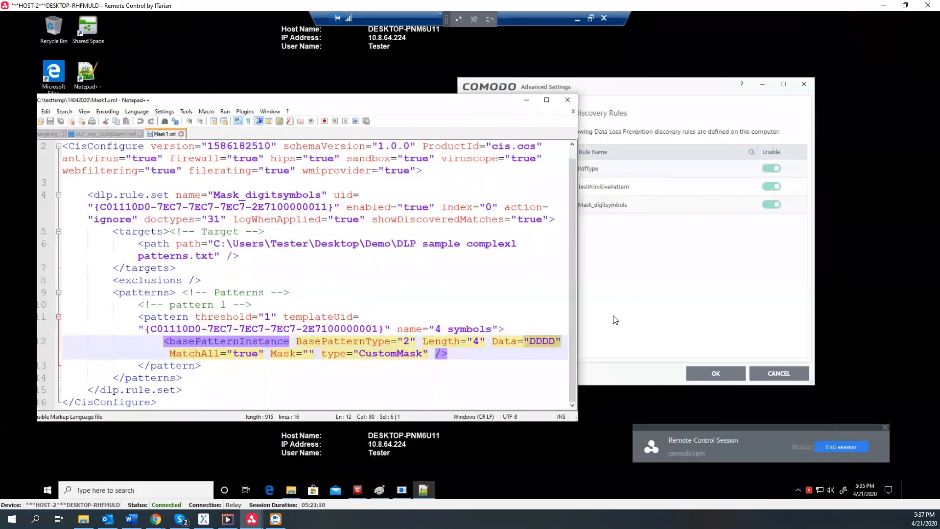
{"action": "left_click", "coordinate": [616, 319]}
{"action": "left_click", "coordinate": [437, 101]}
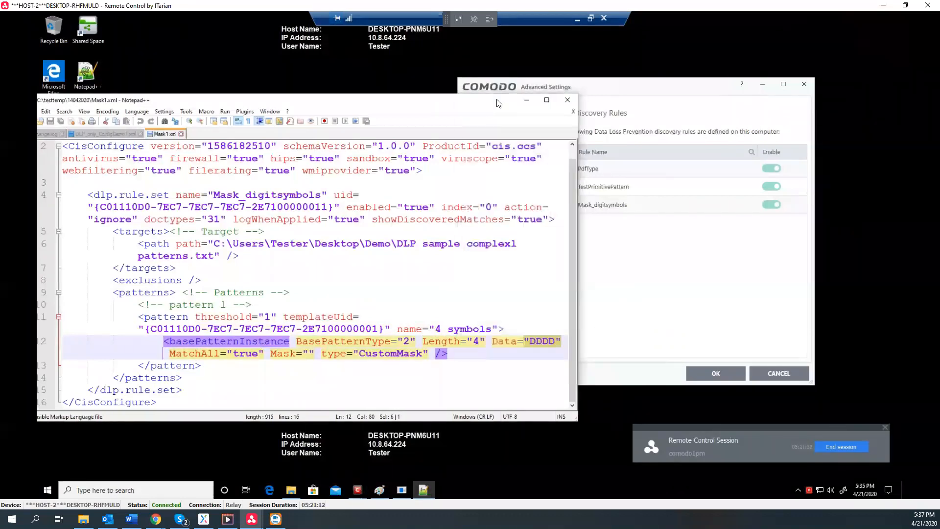
{"action": "left_click", "coordinate": [527, 99]}
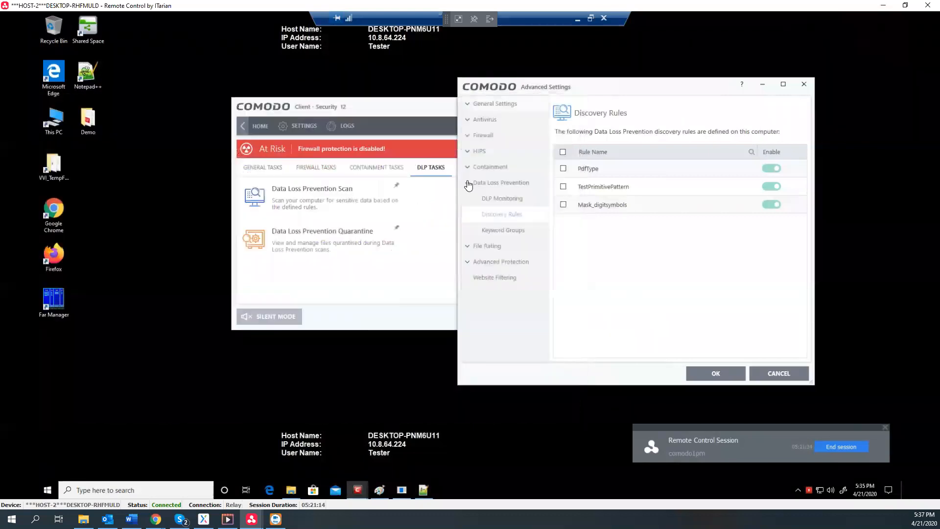
Rerun the TestPrimitivePattern and Mask_digitsymbols discovery scans and bring View Logs forward
{"action": "left_click", "coordinate": [317, 205]}
{"action": "left_click", "coordinate": [417, 265]}
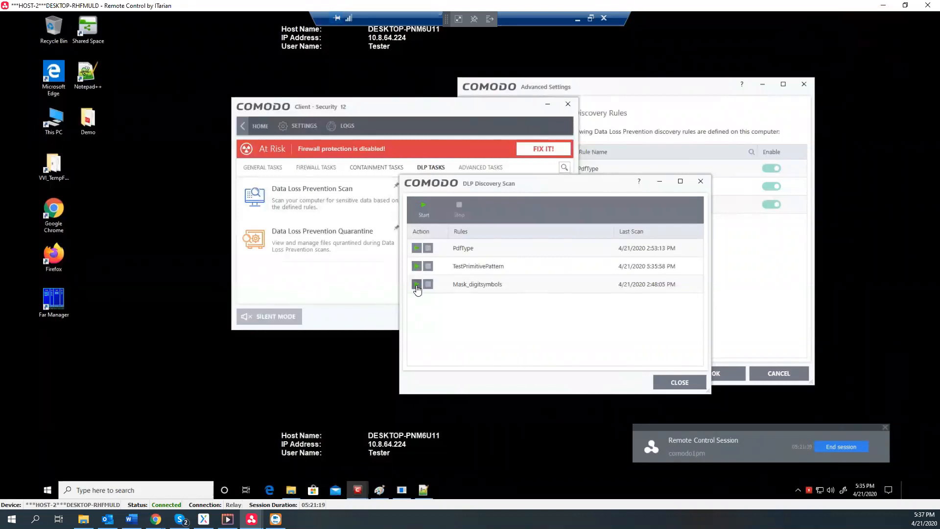
{"action": "left_click", "coordinate": [416, 285]}
{"action": "mouse_move", "coordinate": [358, 490]}
{"action": "left_click", "coordinate": [325, 455]}
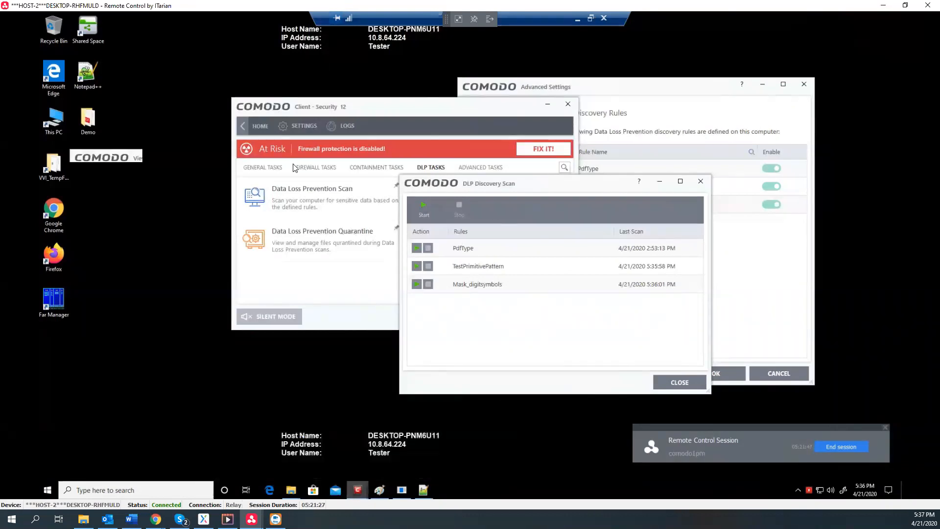
{"action": "left_click_drag", "start_coordinate": [406, 157], "coordinate": [395, 90]}
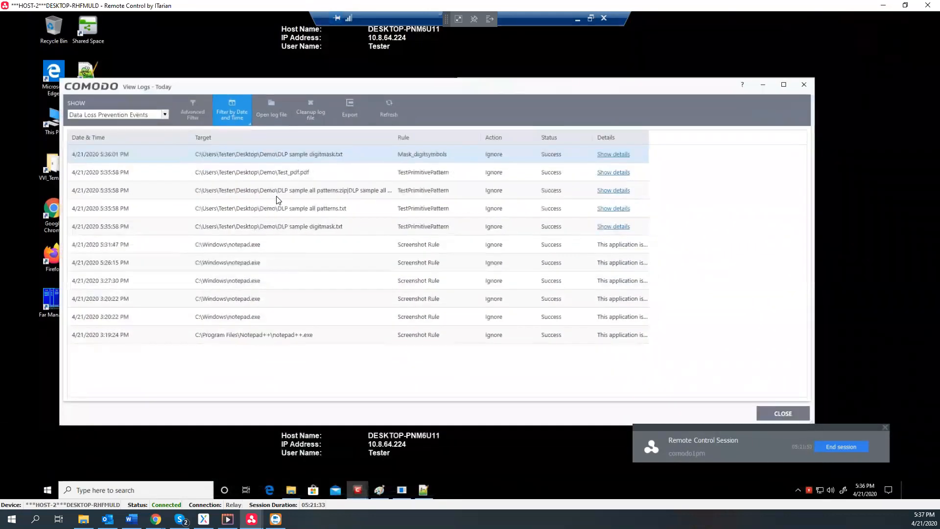
Open the Mask_digitsymbols log details and the DLP sample digitmask file in Notepad side by side
{"action": "left_click", "coordinate": [610, 156]}
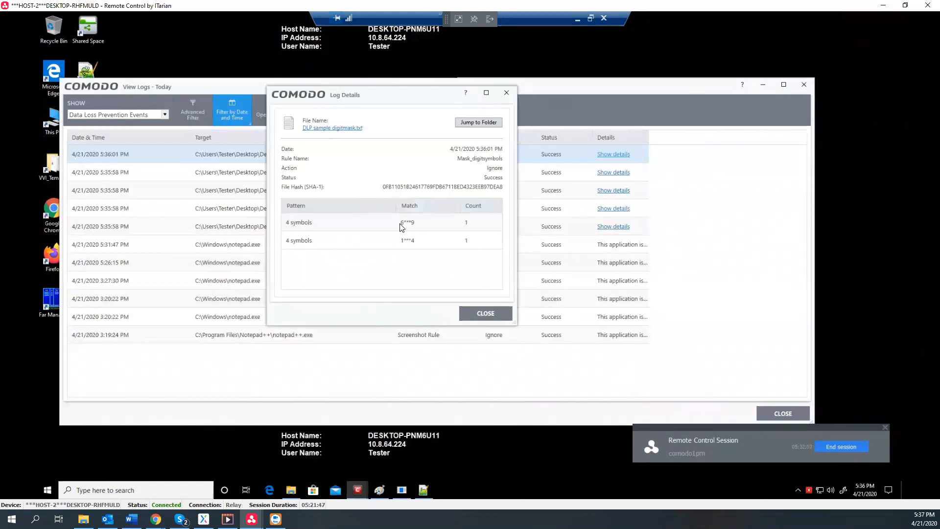
{"action": "left_click", "coordinate": [468, 122]}
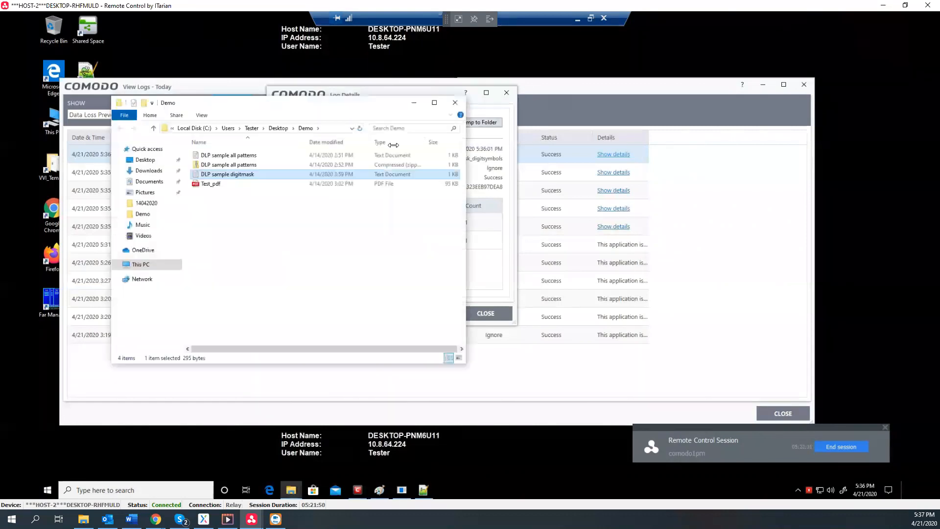
{"action": "double_click", "coordinate": [248, 174]}
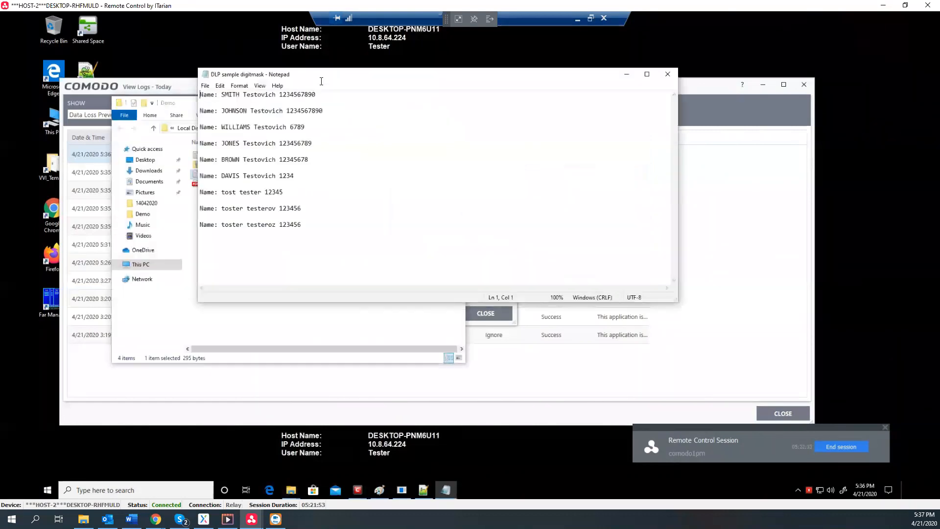
{"action": "left_click_drag", "start_coordinate": [364, 78], "coordinate": [768, 77]}
{"action": "left_click_drag", "start_coordinate": [691, 87], "coordinate": [612, 83]}
Select the matched numbers 1234 and 6789 in Notepad, then close Log Details
{"action": "left_click", "coordinate": [412, 107]}
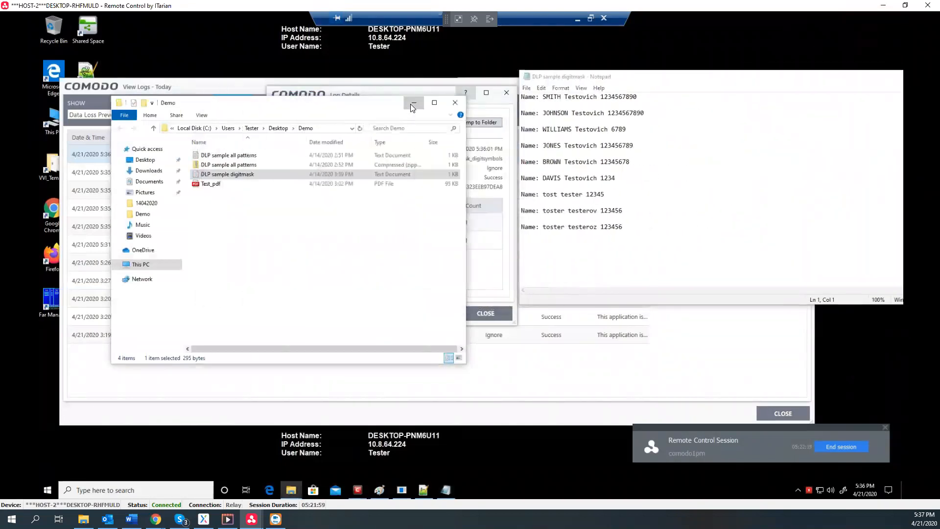
{"action": "left_click", "coordinate": [411, 104]}
{"action": "left_click", "coordinate": [385, 140]}
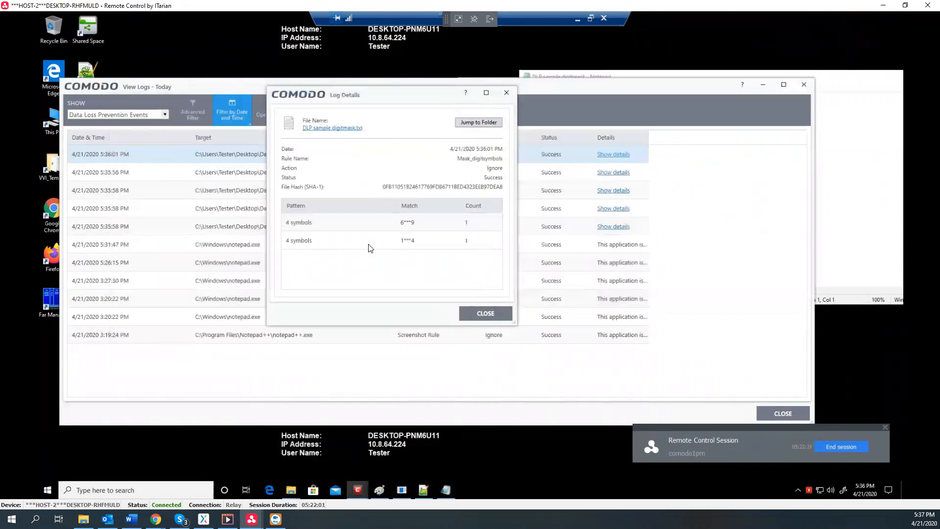
{"action": "left_click", "coordinate": [848, 163]}
{"action": "left_click_drag", "start_coordinate": [600, 181], "coordinate": [616, 179]}
{"action": "left_click_drag", "start_coordinate": [611, 129], "coordinate": [636, 134]}
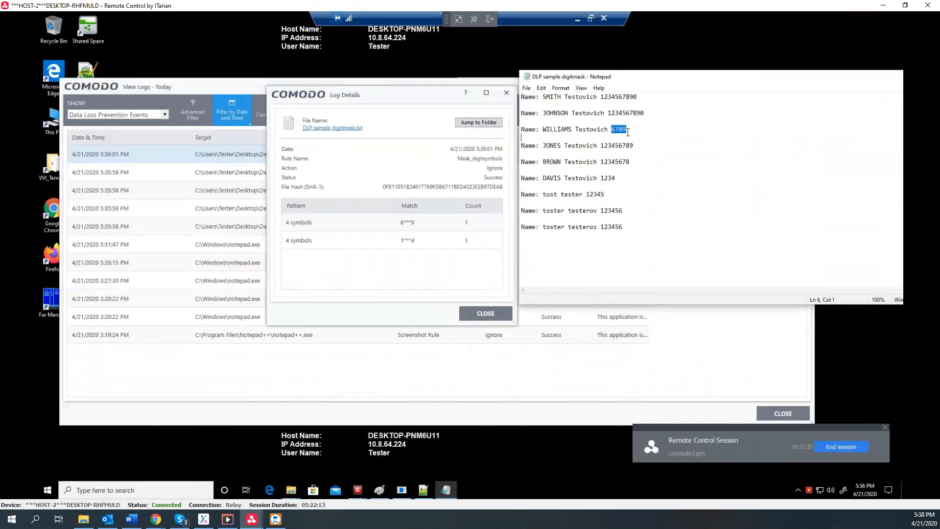
{"action": "left_click", "coordinate": [420, 172]}
{"action": "left_click", "coordinate": [506, 93]}
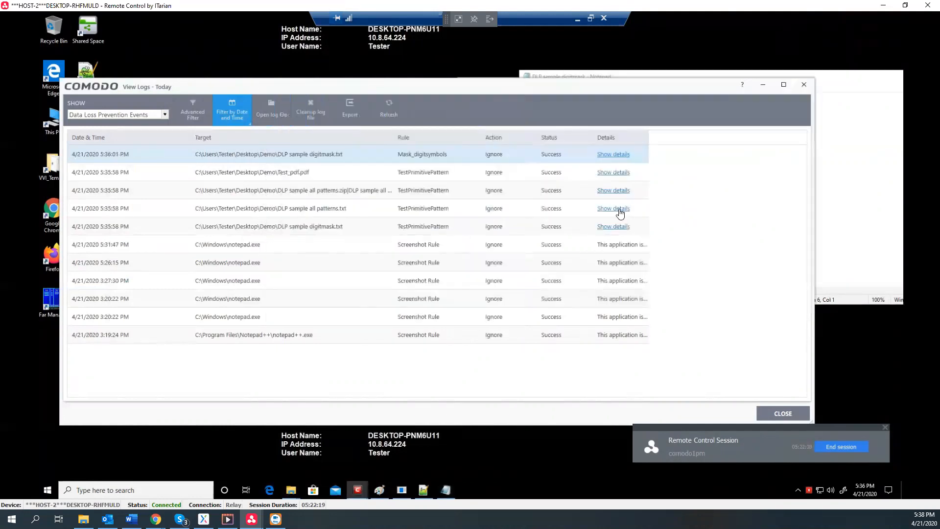
Inspect the Test_pdf.pdf log details and its DateOfBirth match row, then close them
{"action": "left_click", "coordinate": [613, 172]}
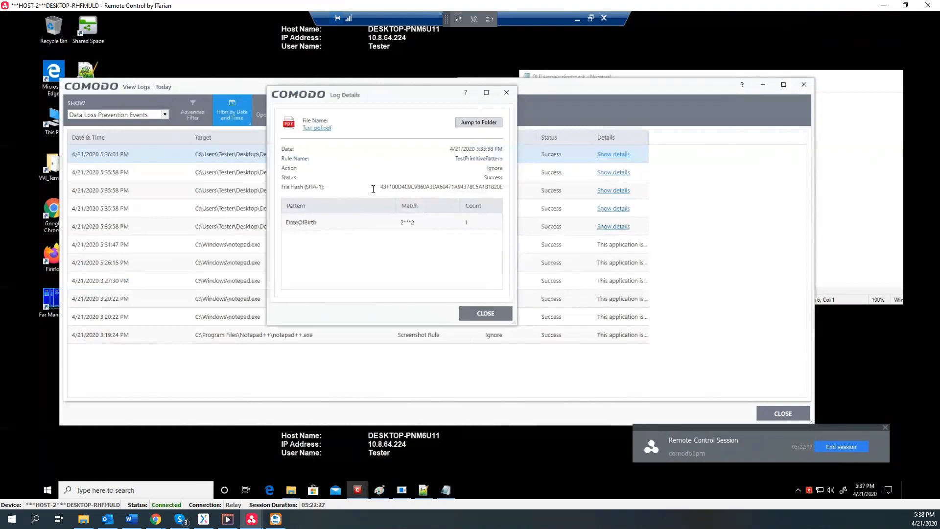
{"action": "left_click", "coordinate": [302, 224]}
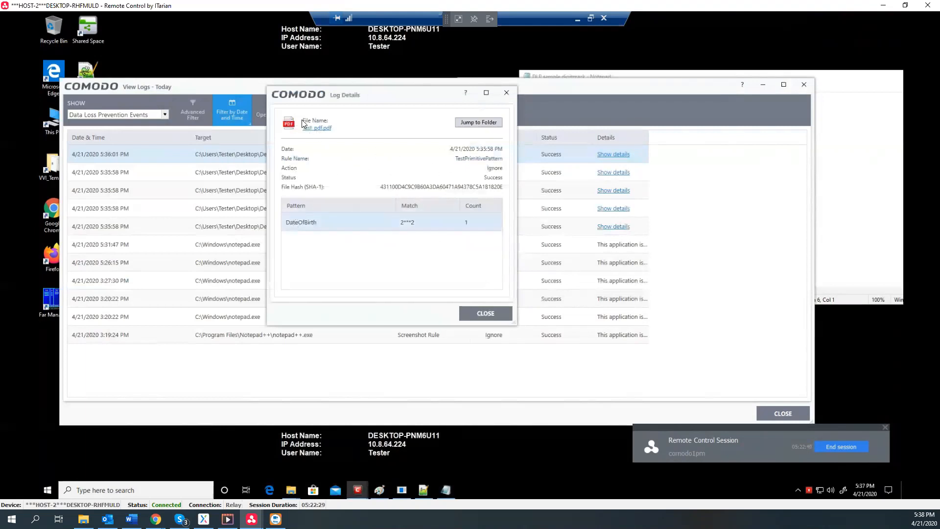
{"action": "left_click", "coordinate": [506, 92]}
Open the DLP sample all patterns details, move them right, and bring Notepad++ forward
{"action": "left_click", "coordinate": [605, 191]}
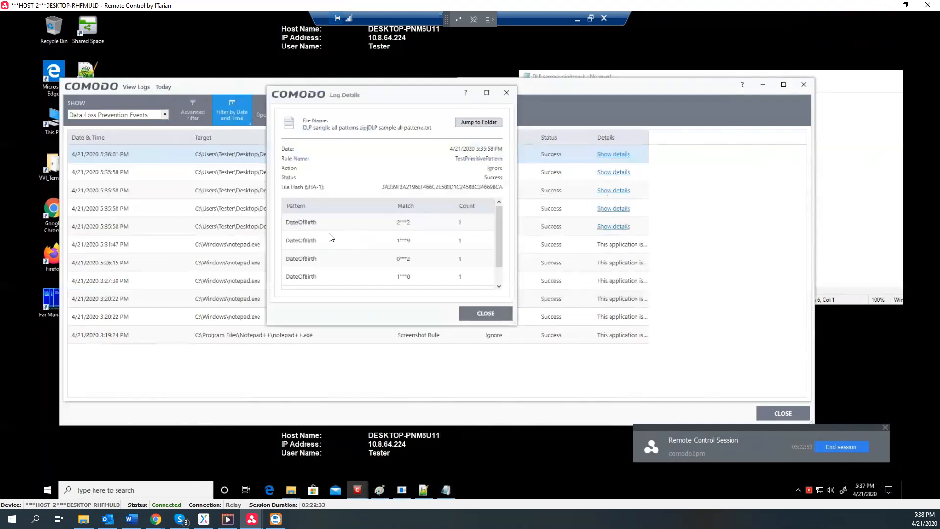
{"action": "scroll", "coordinate": [341, 240], "scroll_direction": "down", "scroll_amount": 1}
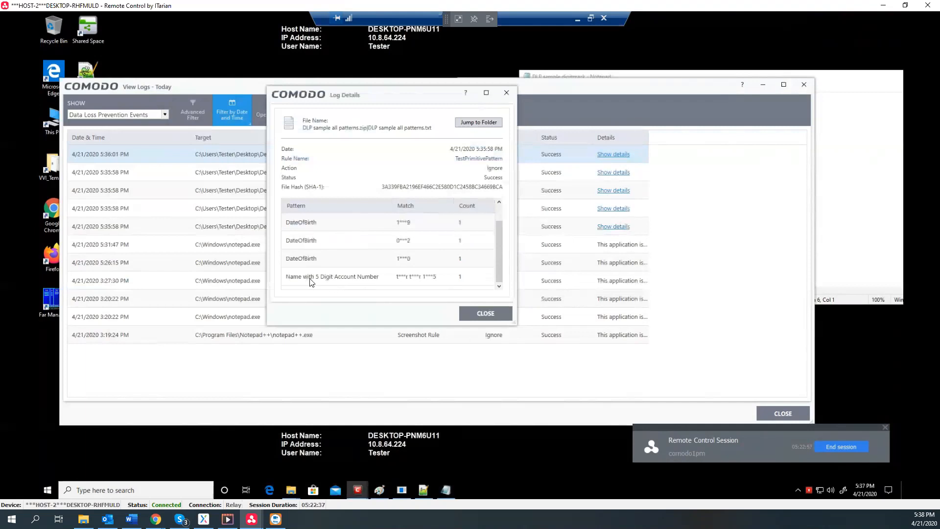
{"action": "left_click_drag", "start_coordinate": [367, 96], "coordinate": [468, 87]}
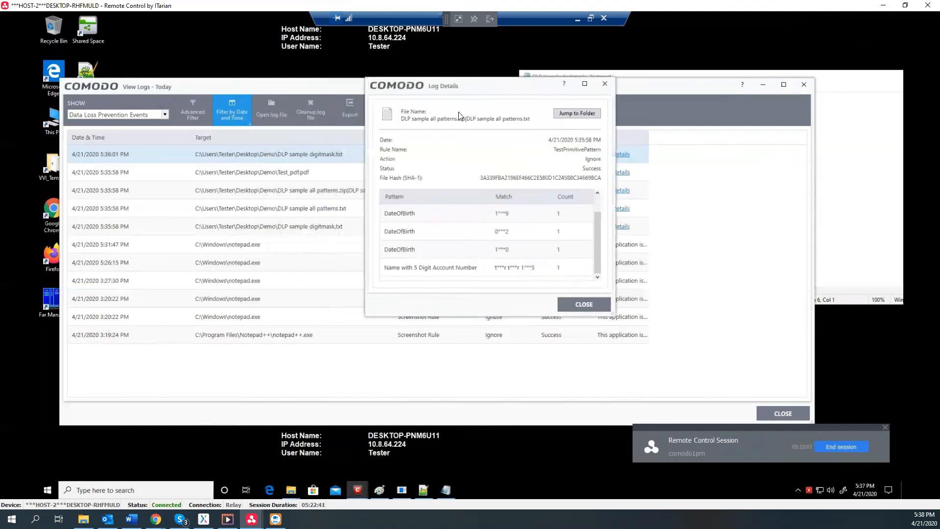
{"action": "left_click", "coordinate": [427, 495]}
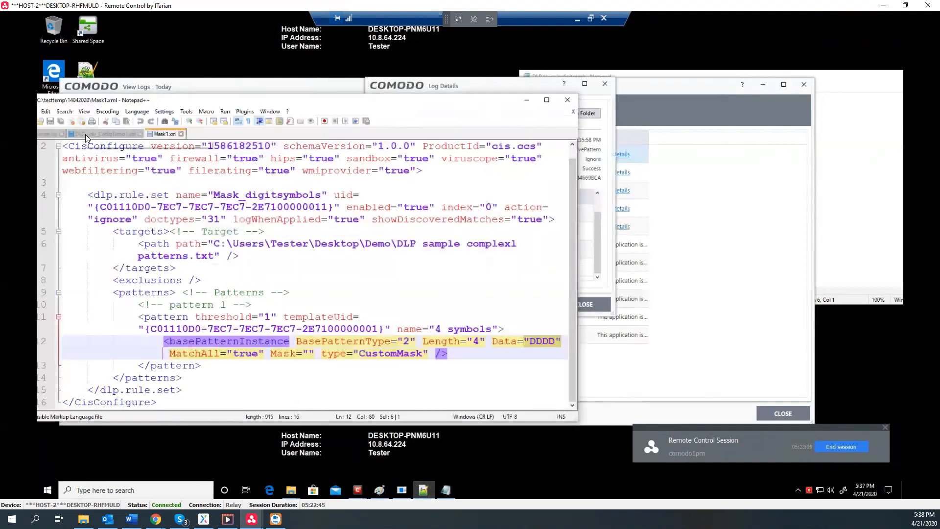
Highlight the DateOfBirth pattern in DLP_only_ConfigDemo1.xml's TestPrimitivePattern rule, then minimize Notepad++
{"action": "left_click", "coordinate": [89, 133]}
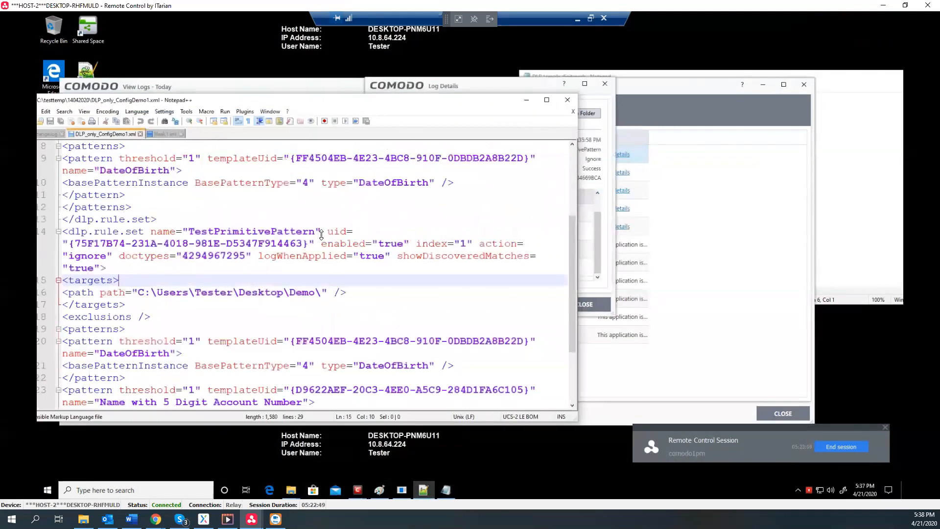
{"action": "scroll", "coordinate": [322, 237], "scroll_direction": "down", "scroll_amount": 1}
{"action": "scroll", "coordinate": [321, 240], "scroll_direction": "down", "scroll_amount": 1}
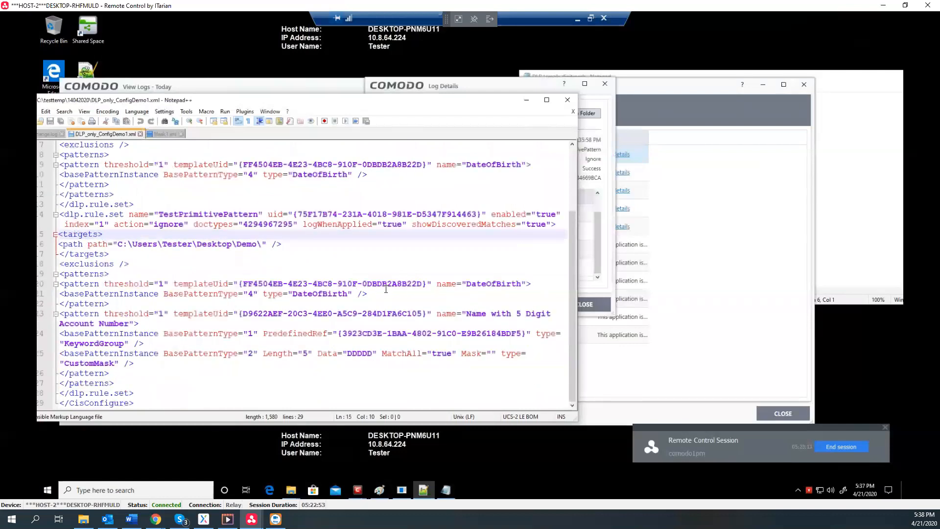
{"action": "left_click_drag", "start_coordinate": [188, 283], "coordinate": [520, 284]}
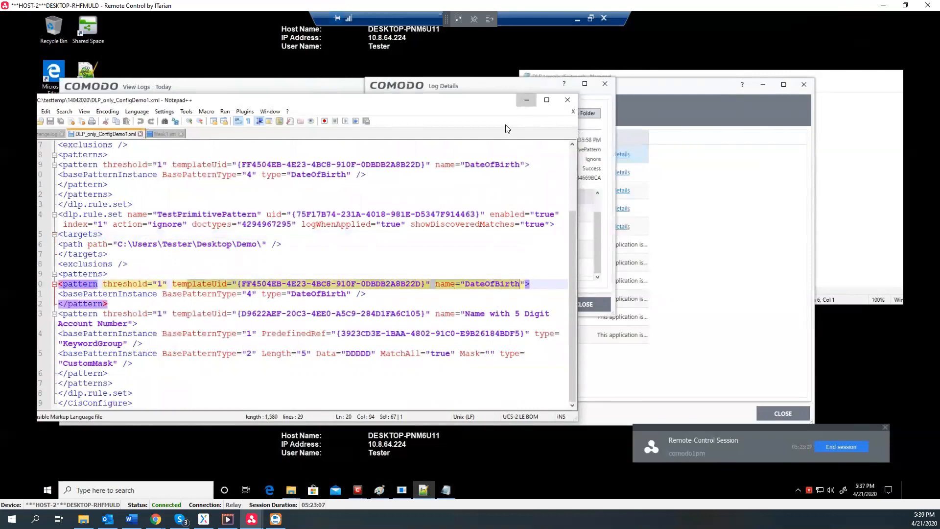
{"action": "left_click", "coordinate": [528, 104]}
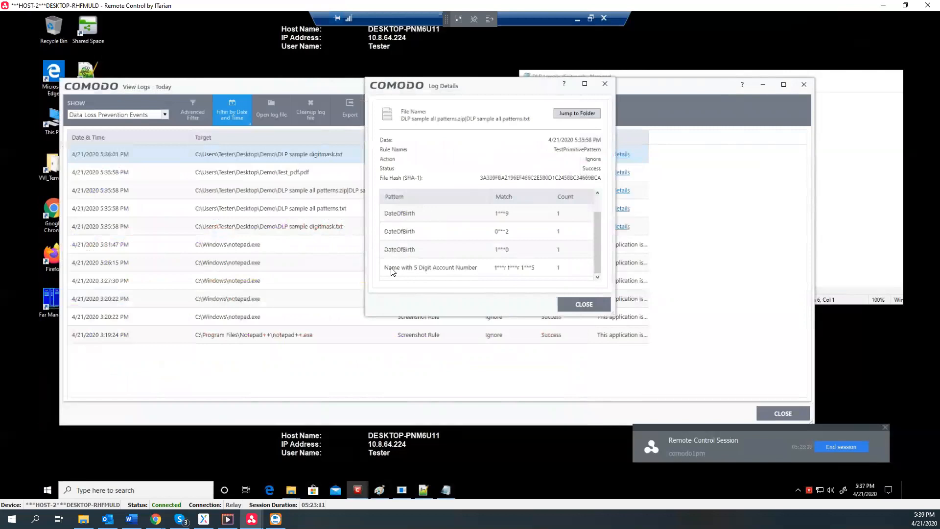
Open DLP sample all patterns in Notepad and highlight the four Birth date lines
{"action": "left_click", "coordinate": [571, 114]}
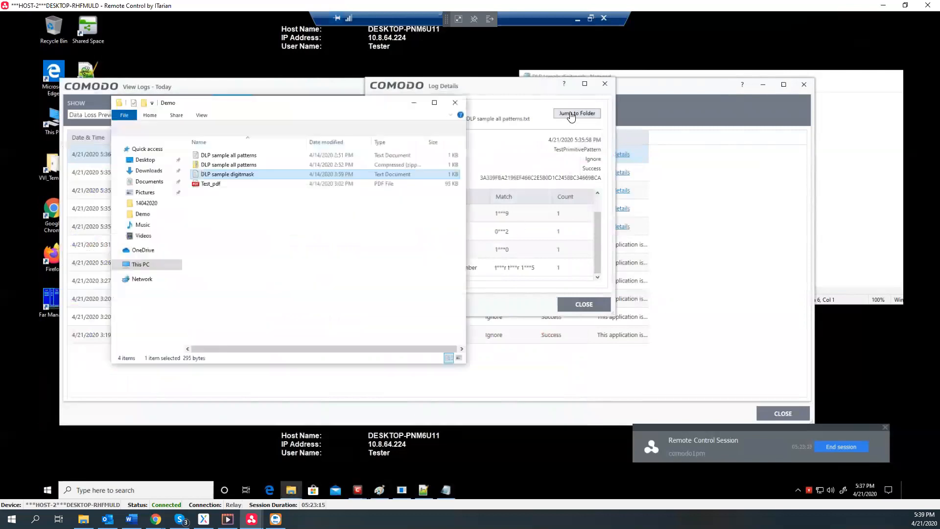
{"action": "double_click", "coordinate": [219, 155]}
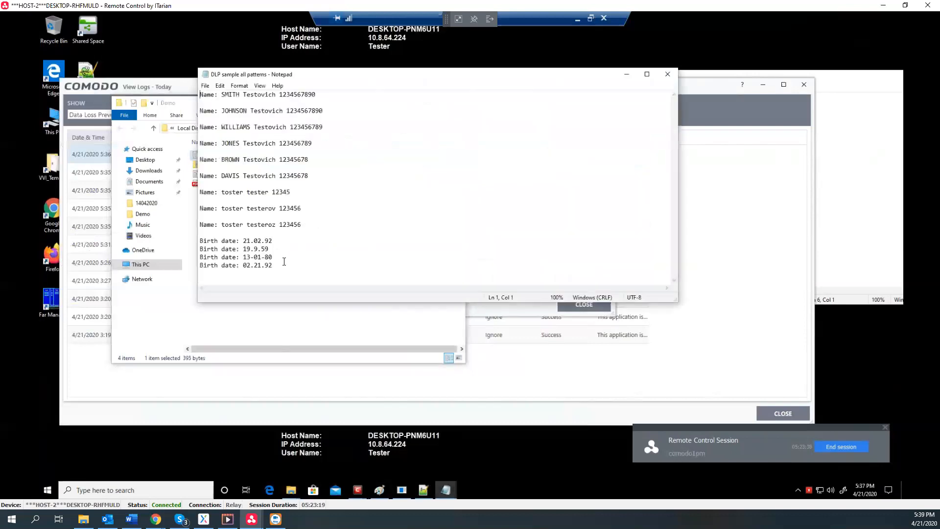
{"action": "left_click_drag", "start_coordinate": [273, 266], "coordinate": [199, 240]}
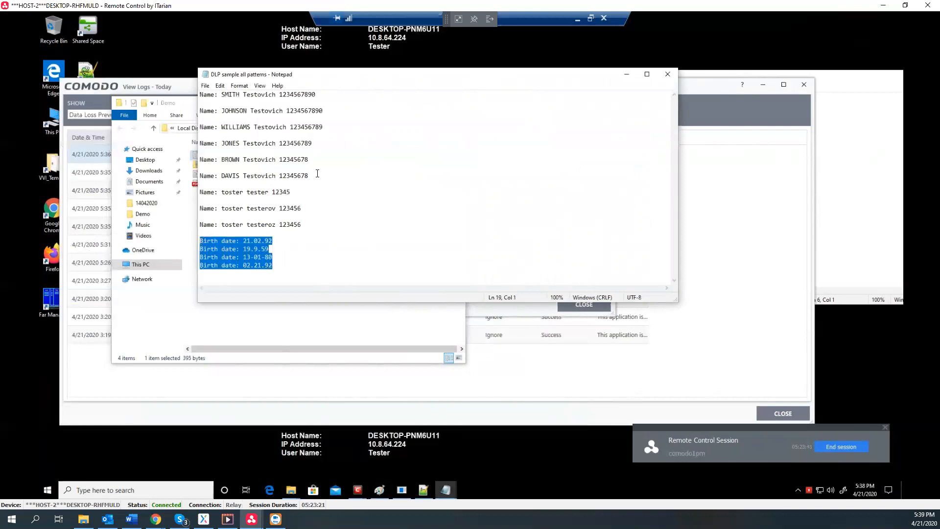
{"action": "left_click_drag", "start_coordinate": [465, 80], "coordinate": [725, 187]}
{"action": "left_click_drag", "start_coordinate": [547, 344], "coordinate": [548, 293]}
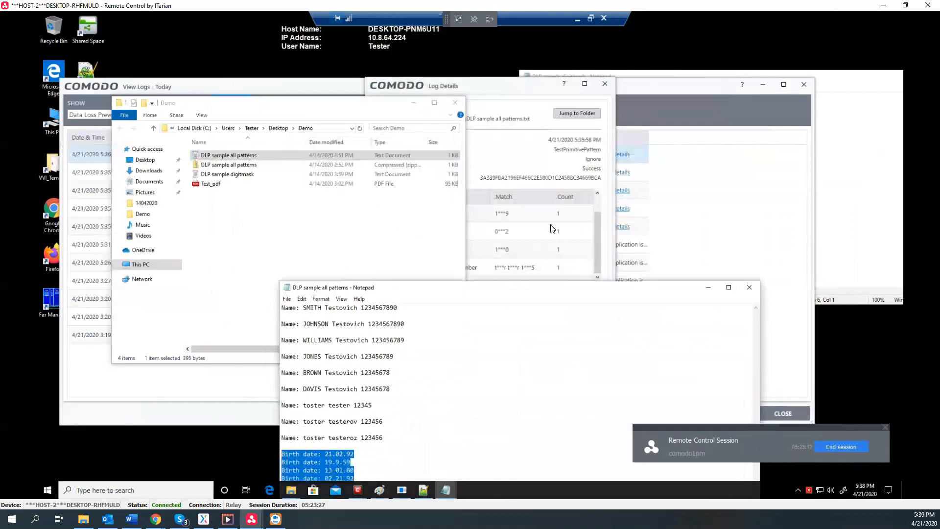
{"action": "left_click_drag", "start_coordinate": [552, 228], "coordinate": [552, 214]}
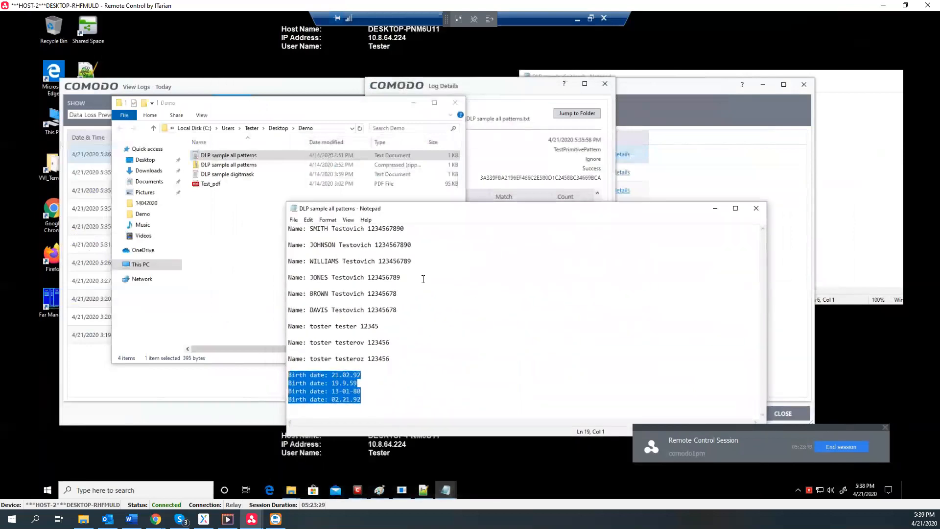
Highlight the name line with a five-digit number, then close Notepad and Log Details
{"action": "left_click_drag", "start_coordinate": [378, 327], "coordinate": [288, 327]}
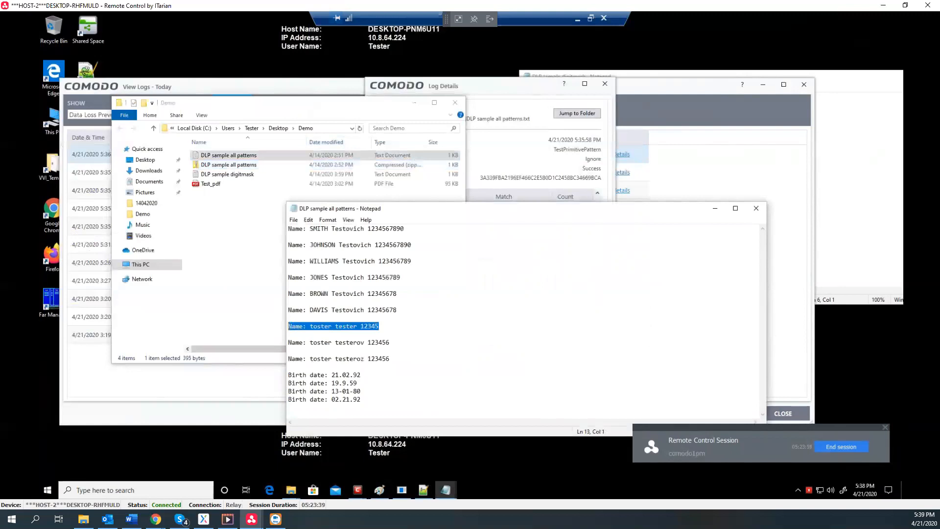
{"action": "left_click", "coordinate": [755, 208]}
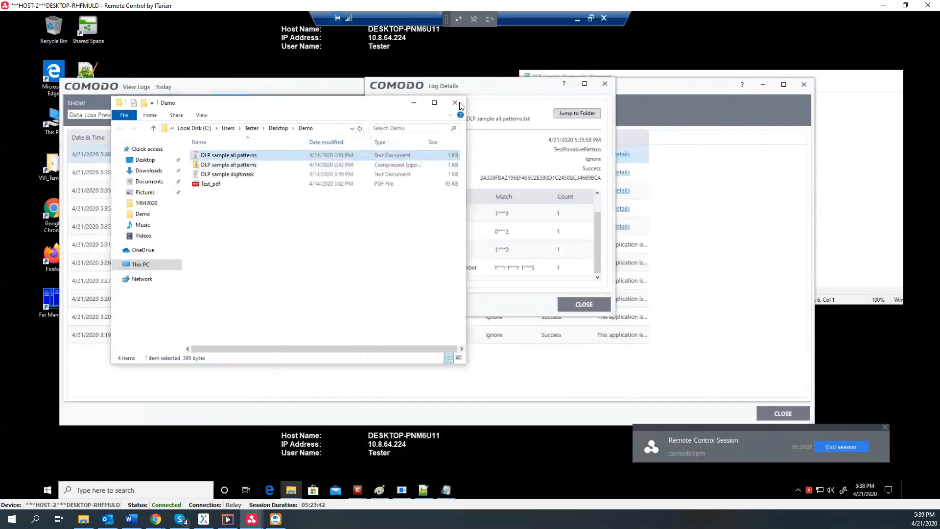
{"action": "left_click", "coordinate": [611, 89]}
{"action": "left_click", "coordinate": [606, 85]}
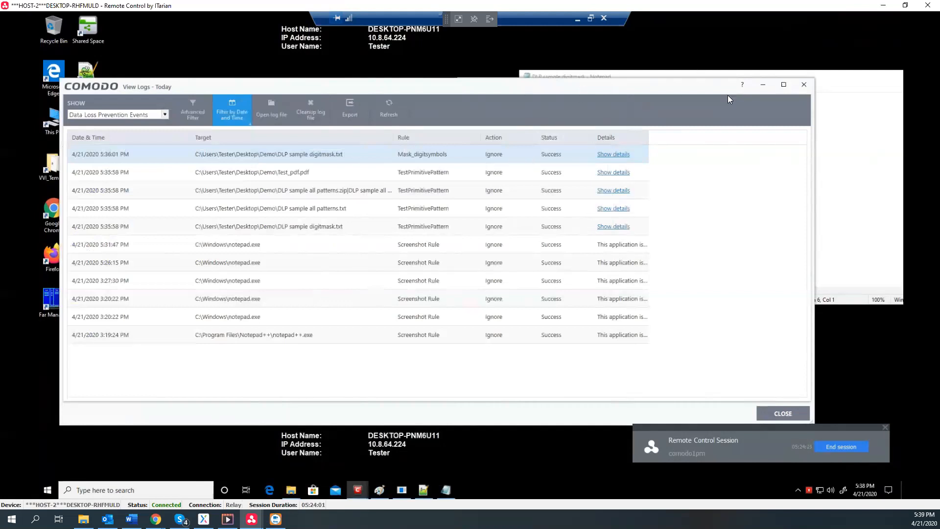
Rerun the PdfType scan, refresh View Logs, and open the new 5:38:45 PM Test_pdf.pdf details
{"action": "left_click", "coordinate": [762, 89]}
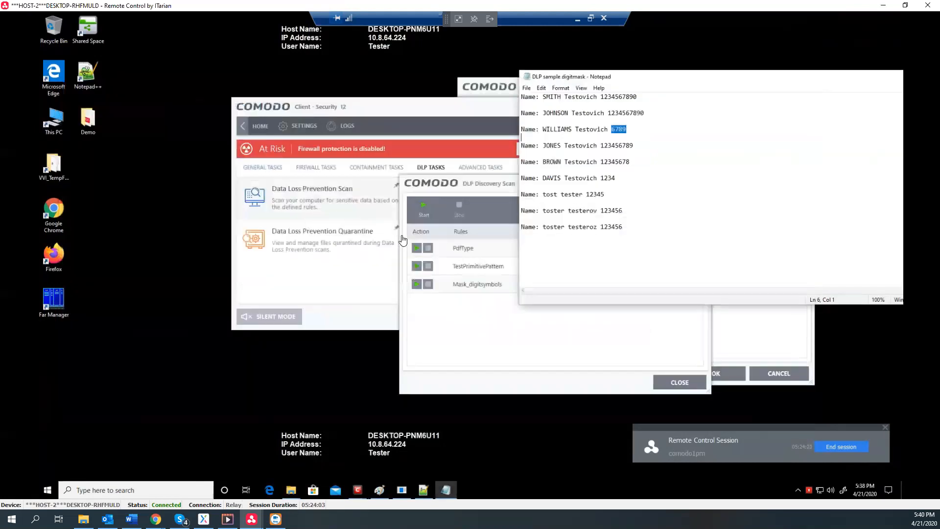
{"action": "left_click", "coordinate": [424, 248]}
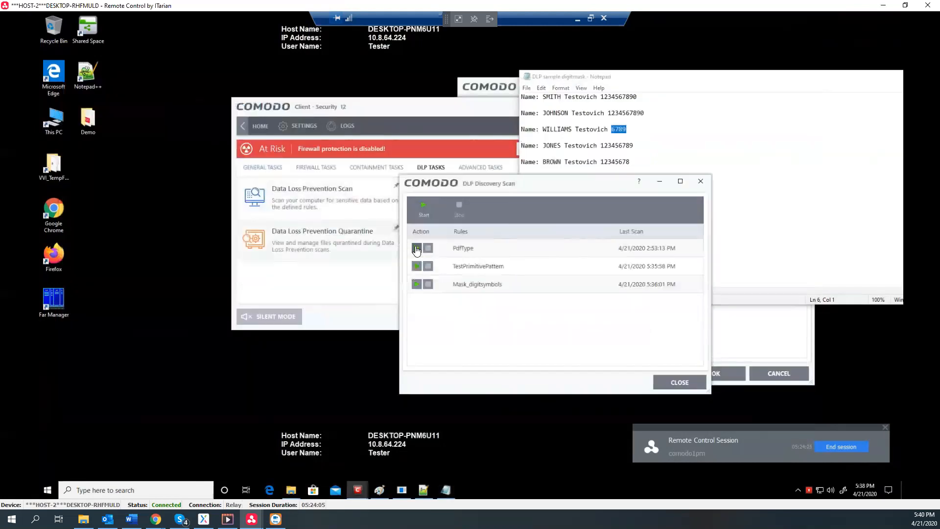
{"action": "left_click", "coordinate": [416, 248]}
{"action": "mouse_move", "coordinate": [358, 490]}
{"action": "left_click", "coordinate": [350, 455]}
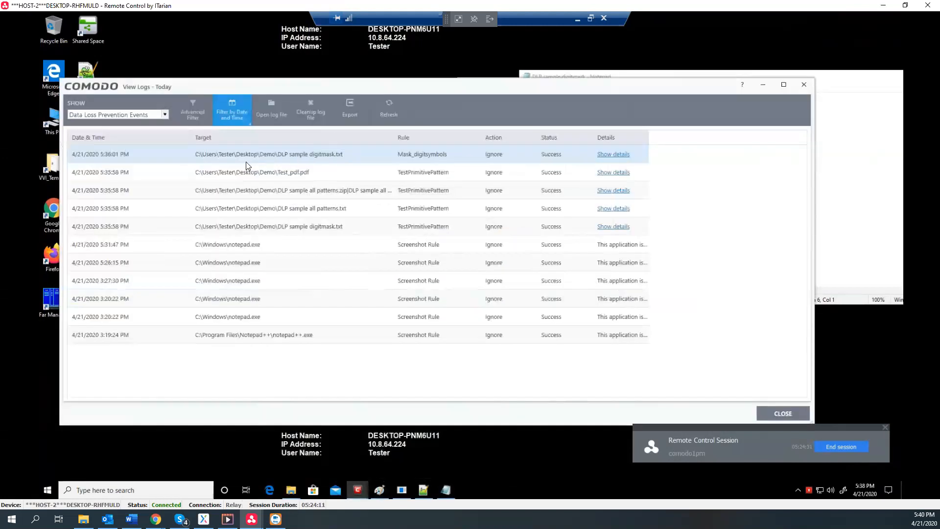
{"action": "left_click", "coordinate": [386, 108]}
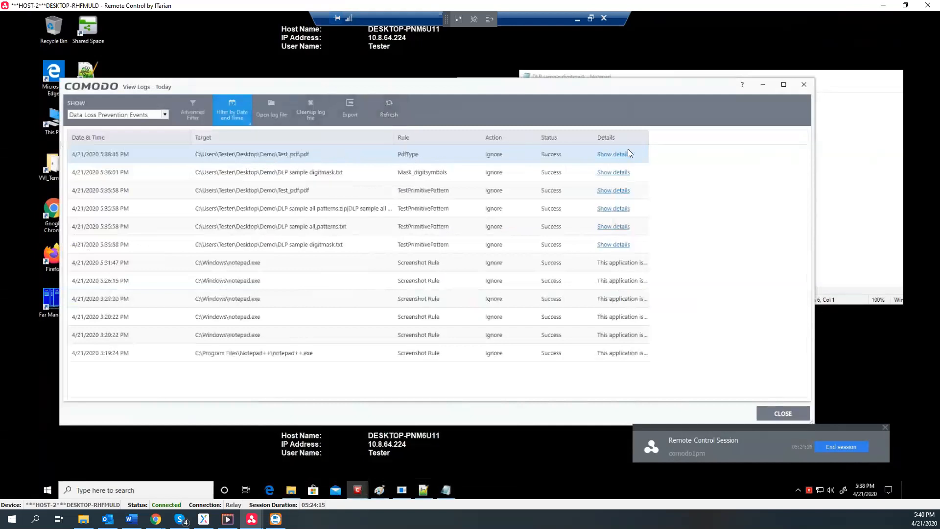
{"action": "left_click", "coordinate": [615, 155]}
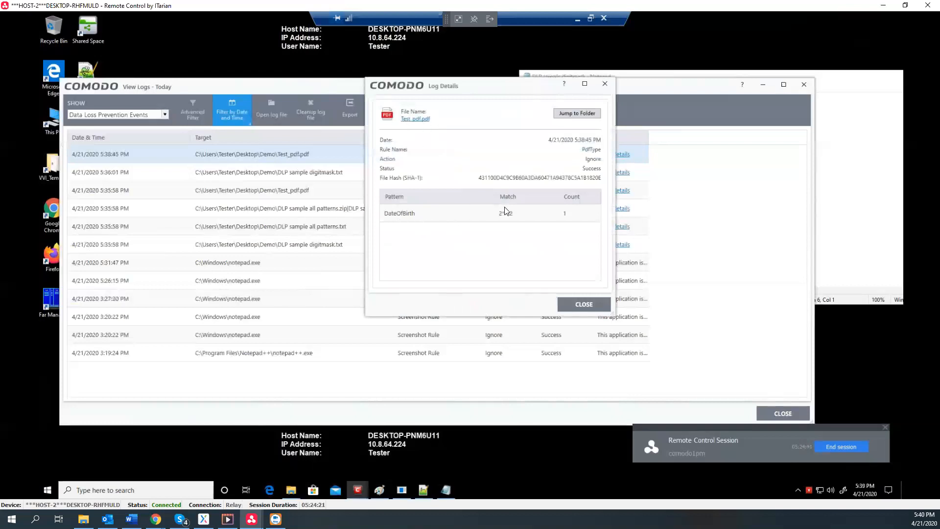
Open Test_pdf in Edge, highlight its 'Birth date: 21.02.92' line, then close it and return to Comodo
{"action": "left_click", "coordinate": [571, 120]}
{"action": "double_click", "coordinate": [205, 185]}
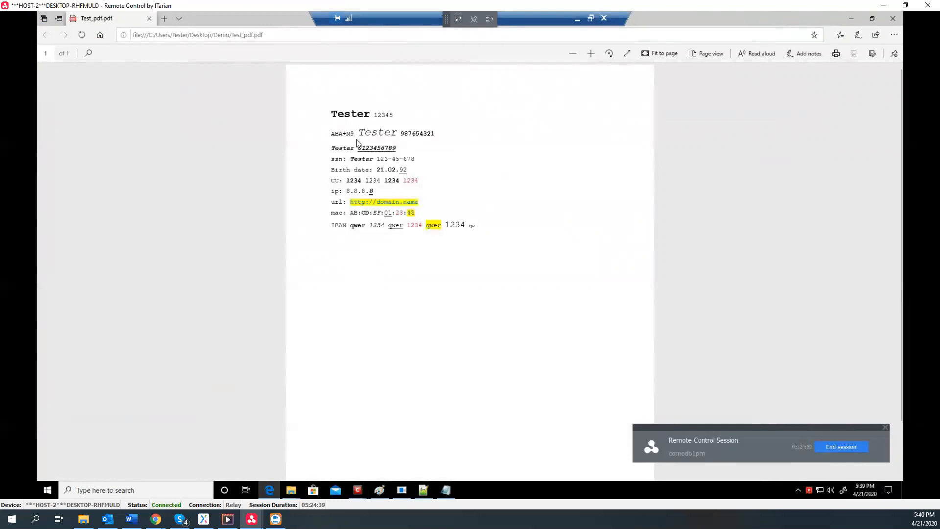
{"action": "left_click_drag", "start_coordinate": [337, 172], "coordinate": [416, 170]}
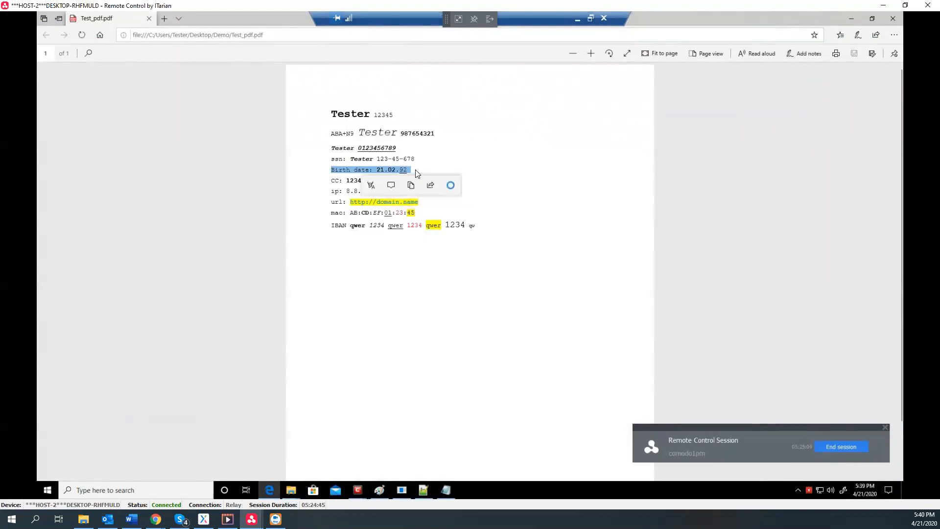
{"action": "left_click", "coordinate": [416, 170]}
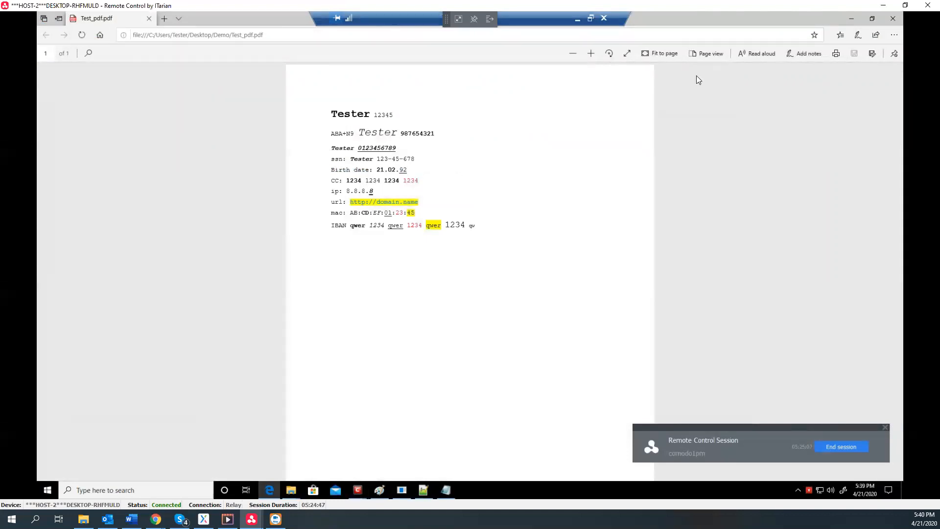
{"action": "left_click", "coordinate": [897, 16]}
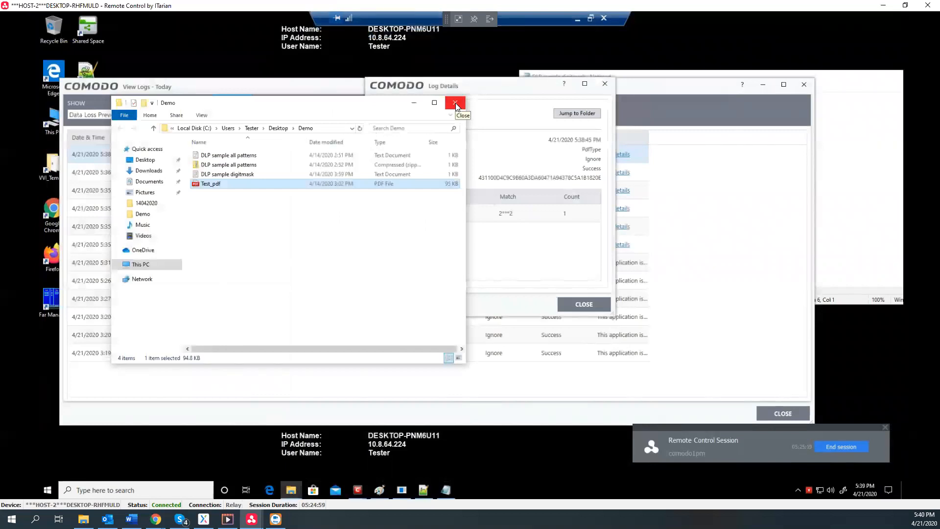
{"action": "left_click", "coordinate": [469, 118]}
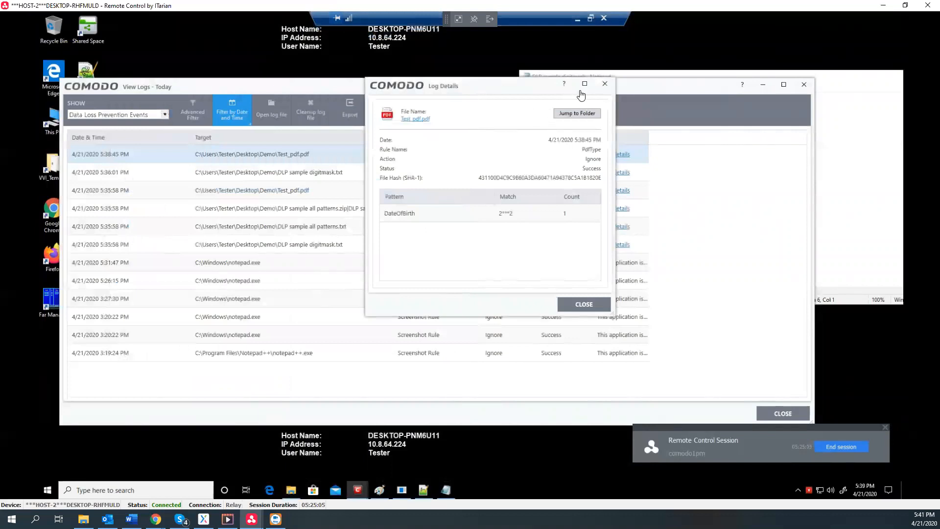
Close the Log Details dialog and minimize the remote session to reveal the Valkyrie page
{"action": "left_click", "coordinate": [606, 86]}
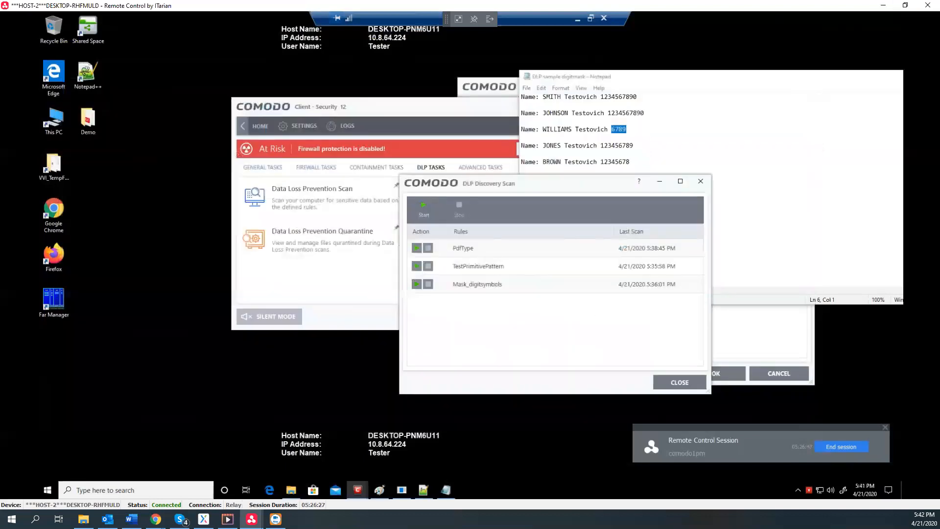
{"action": "left_click", "coordinate": [880, 6]}
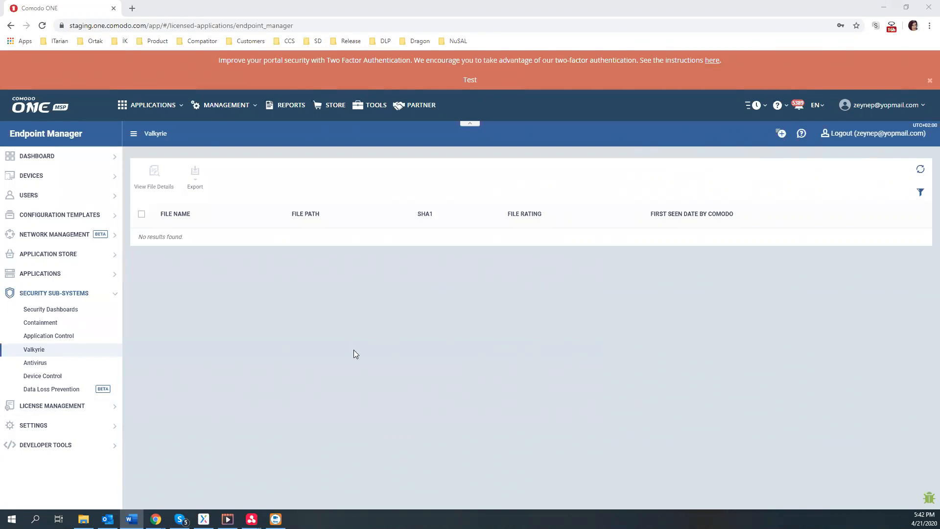
Open the Data Loss Prevention logs and filter them to the Monitoring component
{"action": "left_click", "coordinate": [59, 395]}
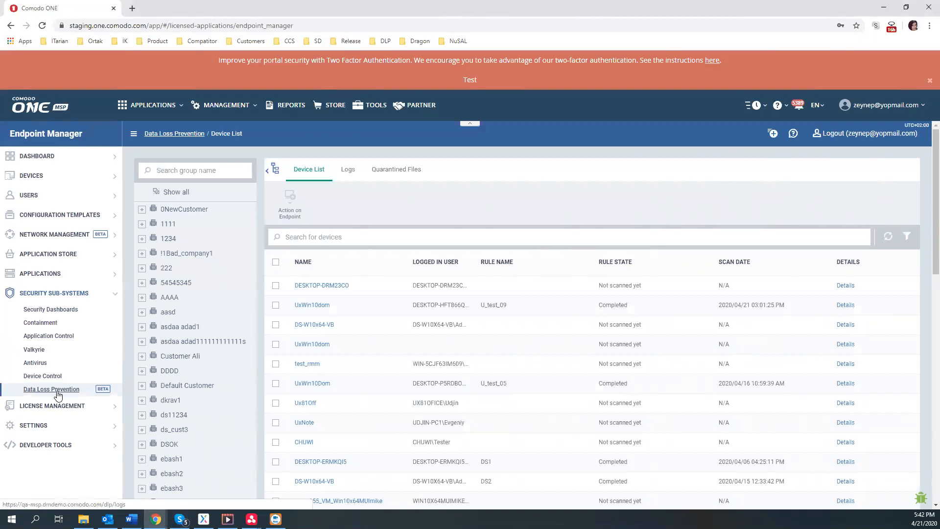
{"action": "left_click", "coordinate": [347, 170]}
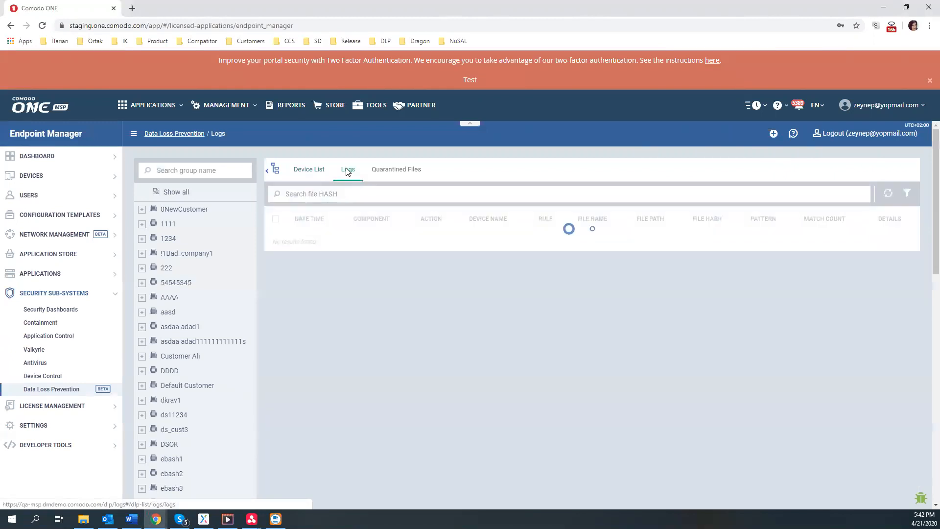
{"action": "left_click", "coordinate": [905, 198]}
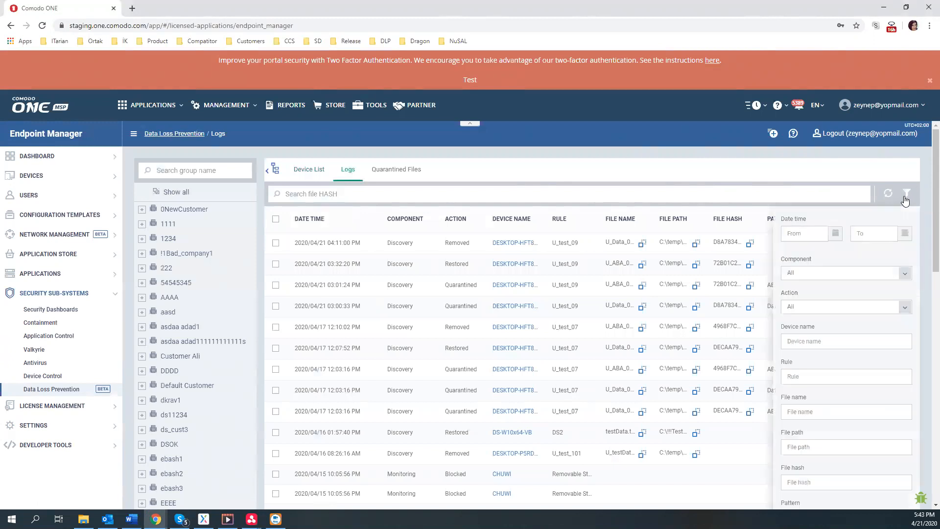
{"action": "left_click", "coordinate": [865, 275]}
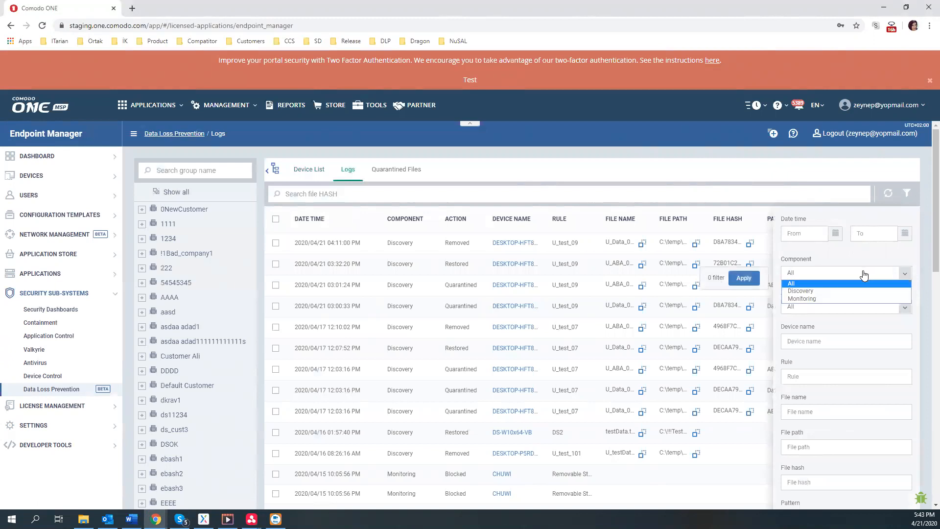
{"action": "left_click", "coordinate": [839, 300]}
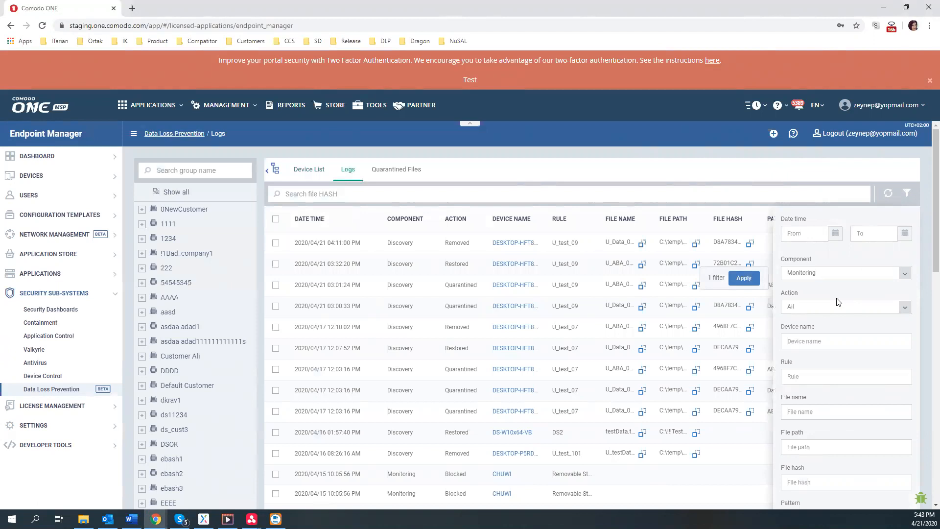
{"action": "left_click", "coordinate": [756, 278]}
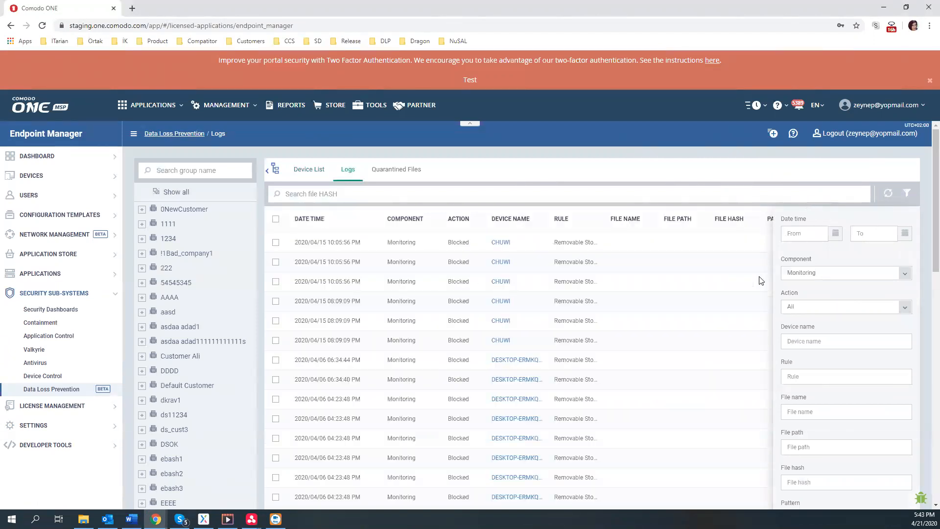
Filter the DLP logs by the Ignored action
{"action": "left_click", "coordinate": [908, 194]}
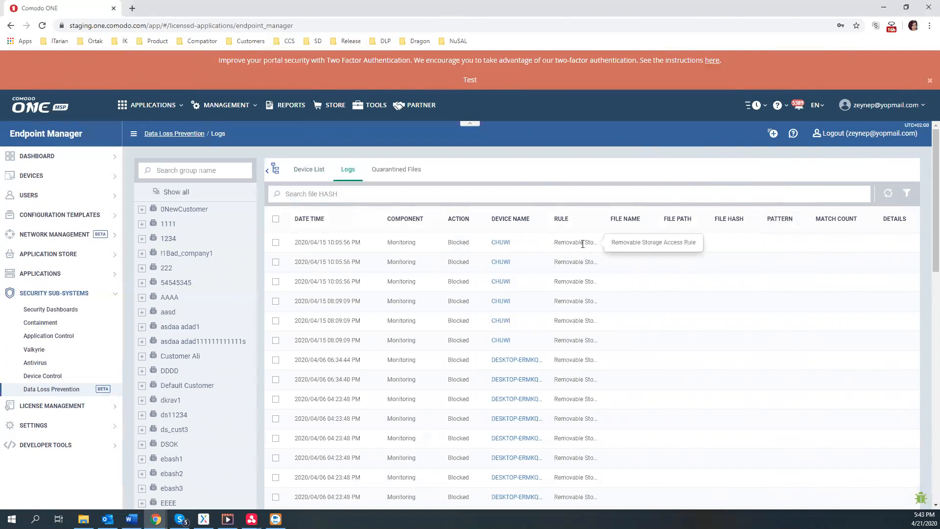
{"action": "scroll", "coordinate": [581, 250], "scroll_direction": "down", "scroll_amount": 1}
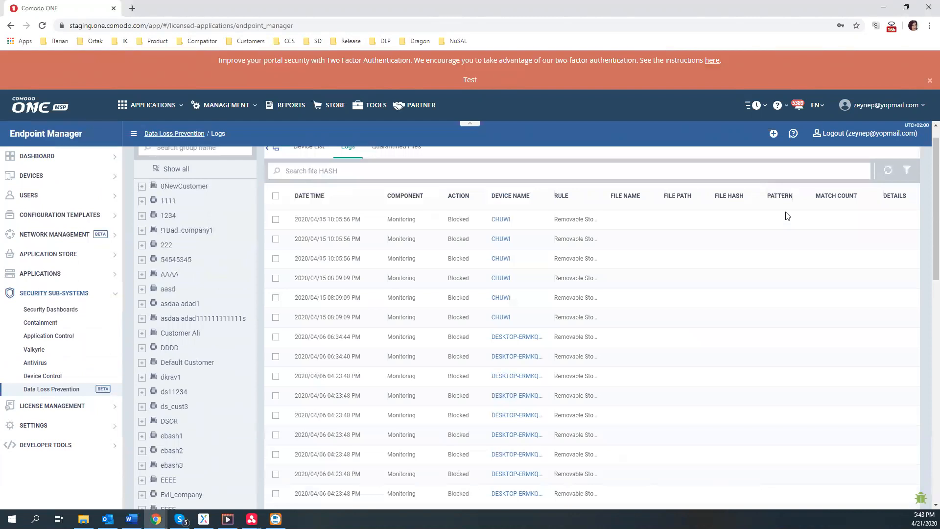
{"action": "scroll", "coordinate": [833, 206], "scroll_direction": "up", "scroll_amount": 1}
{"action": "left_click", "coordinate": [907, 198]}
{"action": "left_click", "coordinate": [833, 308]}
{"action": "left_click", "coordinate": [811, 335]}
{"action": "left_click", "coordinate": [757, 312]}
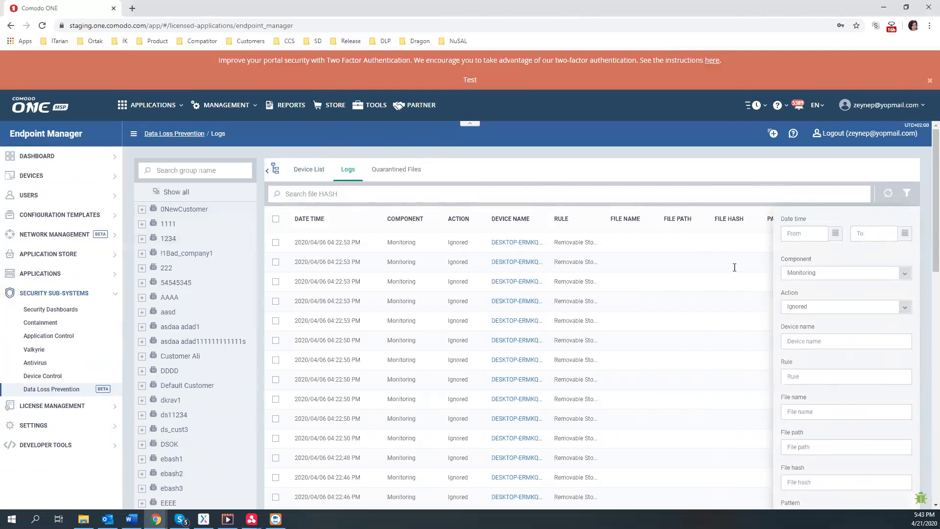
Refilter the logs to Discovery component with Quarantined action, then hide the filter panel
{"action": "left_click", "coordinate": [914, 198]}
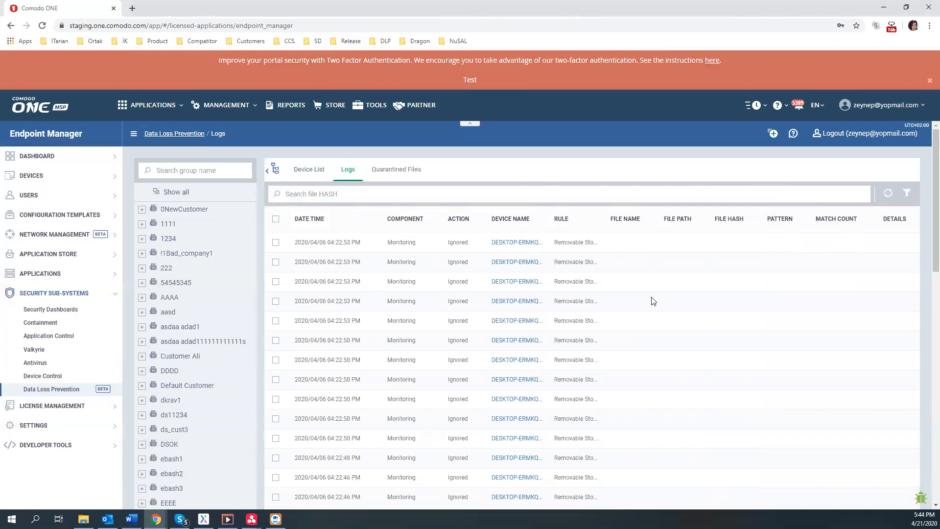
{"action": "scroll", "coordinate": [453, 323], "scroll_direction": "down", "scroll_amount": 5}
{"action": "scroll", "coordinate": [458, 327], "scroll_direction": "up", "scroll_amount": 5}
{"action": "left_click", "coordinate": [906, 194]}
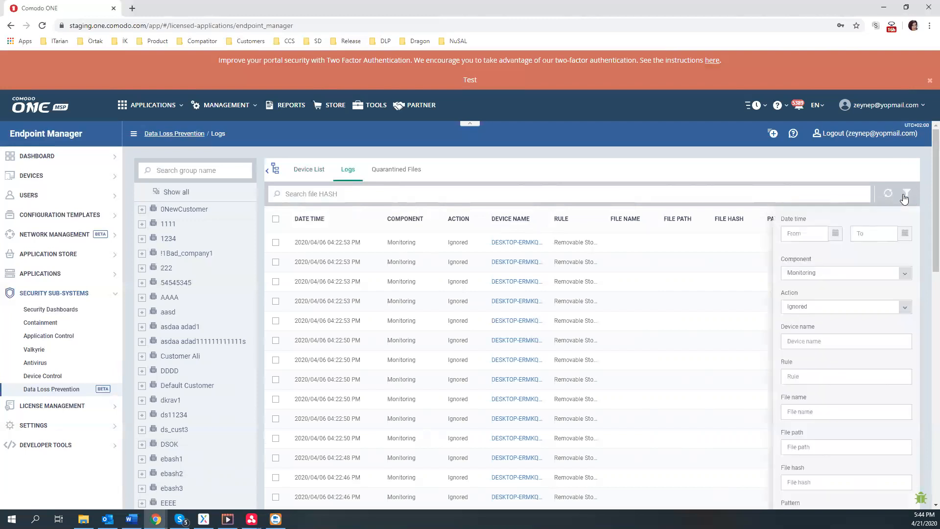
{"action": "left_click", "coordinate": [888, 273]}
{"action": "left_click", "coordinate": [850, 290]}
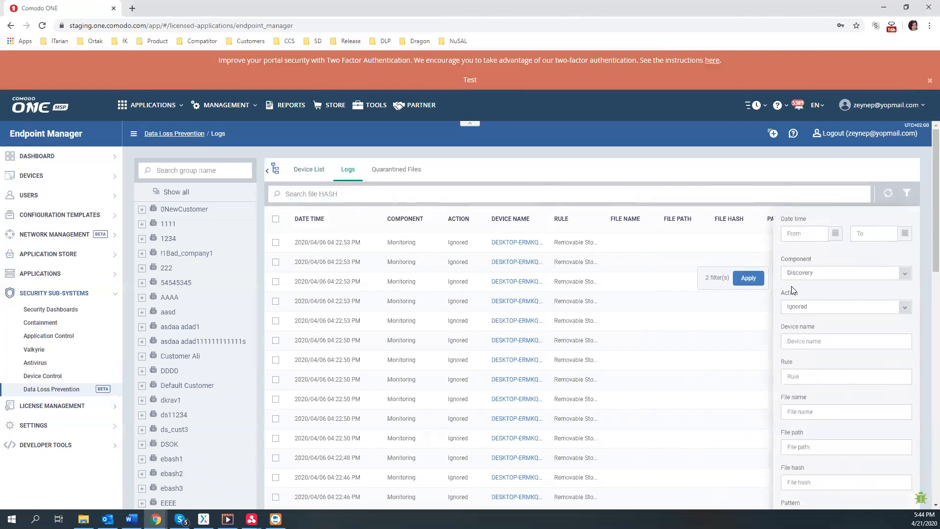
{"action": "left_click", "coordinate": [814, 273]}
{"action": "left_click", "coordinate": [802, 290]}
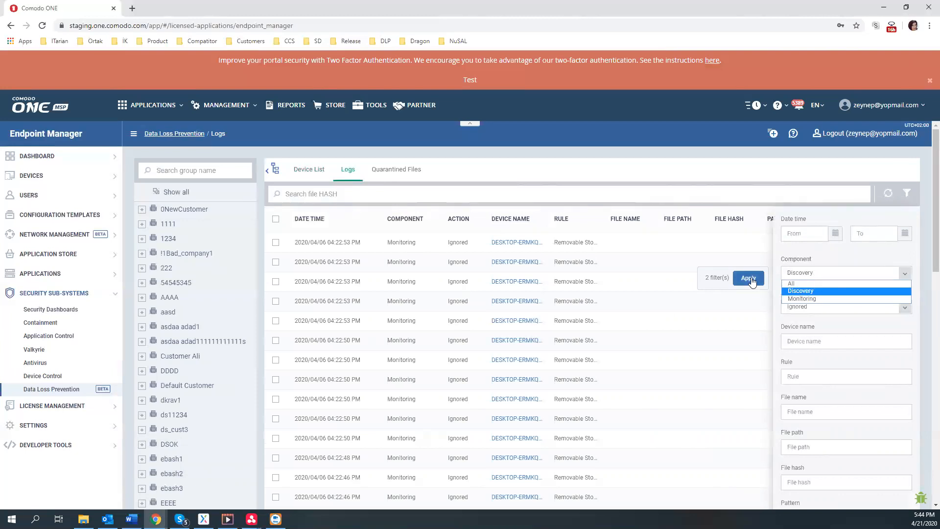
{"action": "left_click", "coordinate": [815, 308]}
{"action": "left_click", "coordinate": [804, 332]}
{"action": "left_click", "coordinate": [756, 312]}
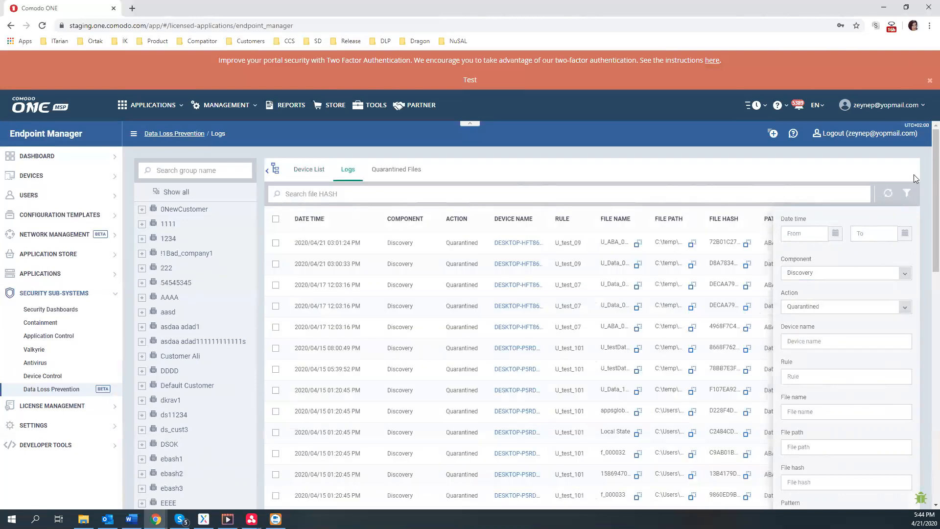
{"action": "left_click", "coordinate": [905, 194]}
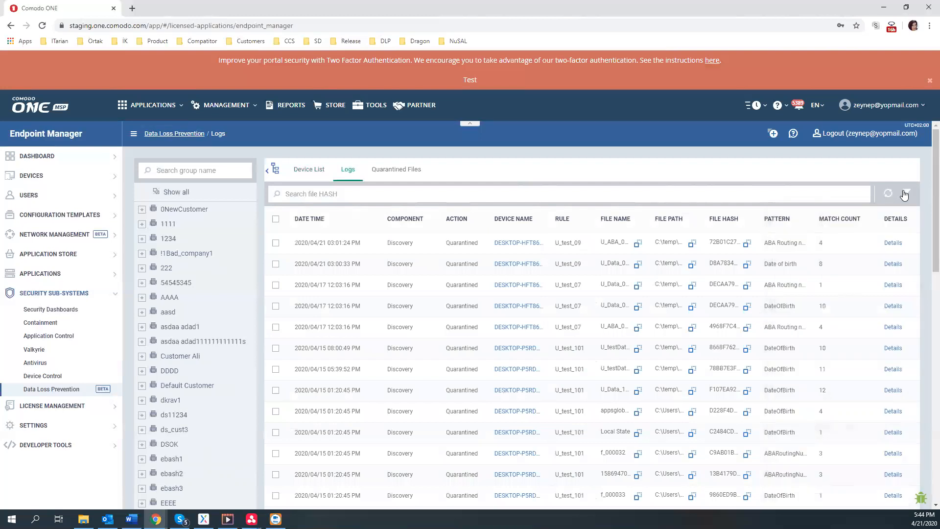
View U_ABA_09.txt's four ABA Routing number matches and mark its Quarantined action
{"action": "left_click", "coordinate": [893, 243]}
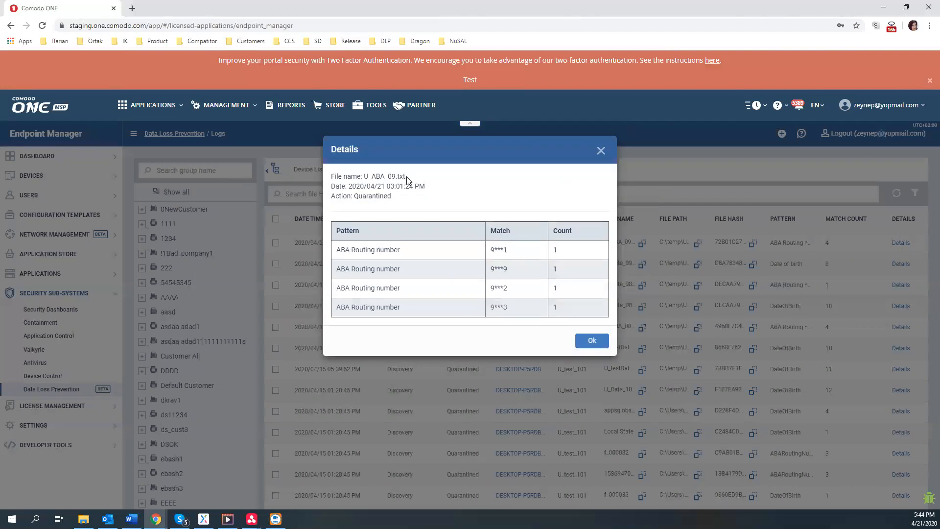
{"action": "left_click", "coordinate": [353, 195]}
{"action": "double_click", "coordinate": [366, 196]}
Close the match details and go to Users > Role Management
{"action": "left_click", "coordinate": [600, 151]}
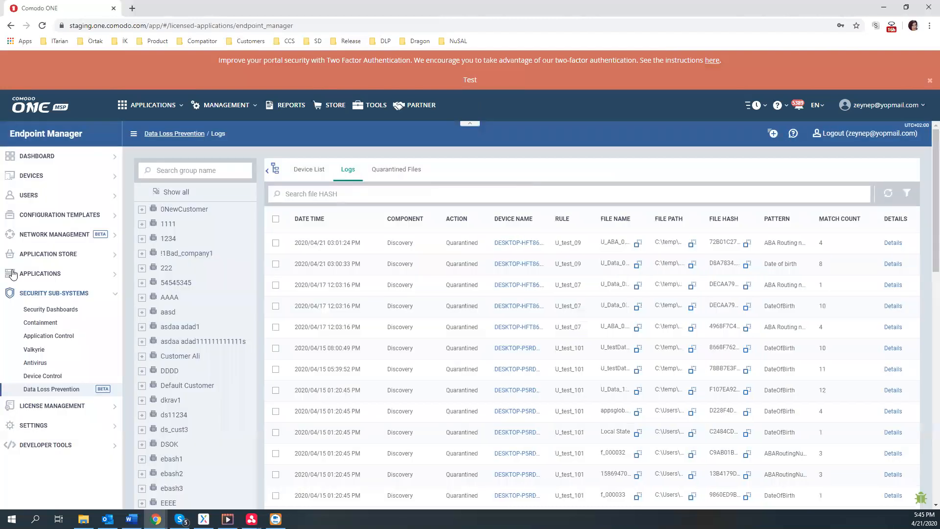
{"action": "left_click", "coordinate": [43, 221]}
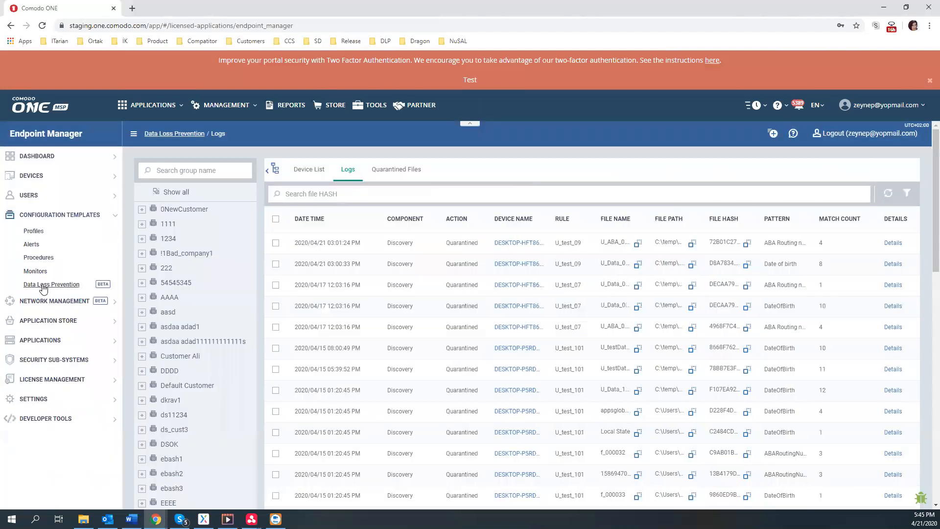
{"action": "left_click", "coordinate": [42, 198]}
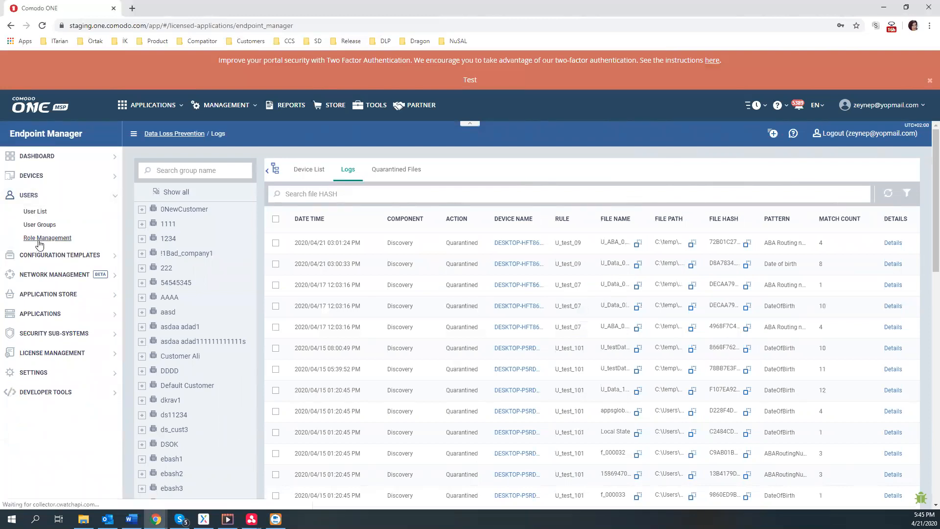
{"action": "left_click", "coordinate": [39, 243]}
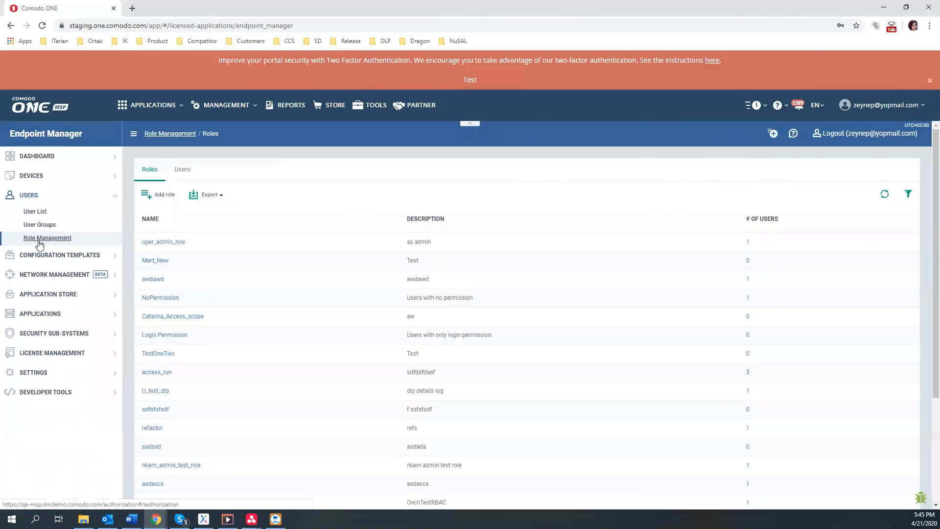
Open oper_admin_role's permissions, expand Security sub-systems, and highlight security.dlp-logs.details
{"action": "left_click", "coordinate": [166, 243]}
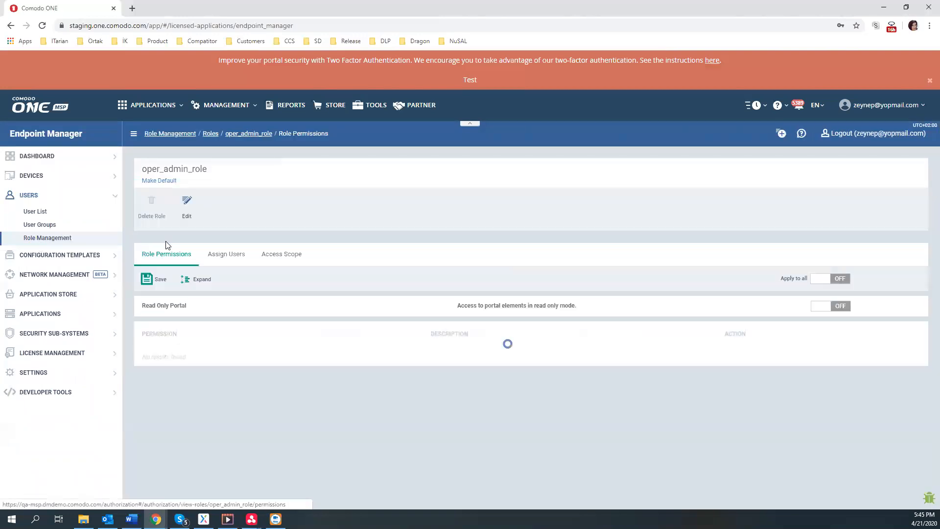
{"action": "scroll", "coordinate": [267, 293], "scroll_direction": "down", "scroll_amount": 3}
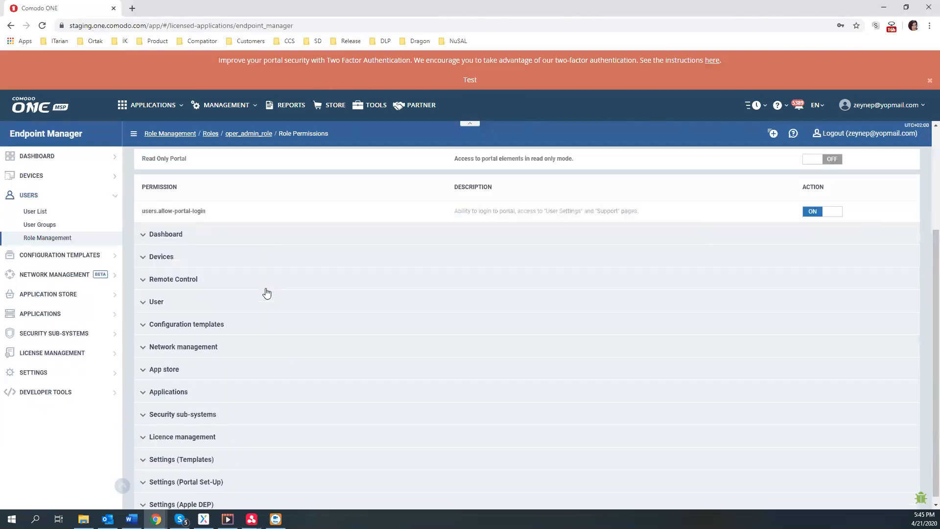
{"action": "left_click", "coordinate": [204, 414]}
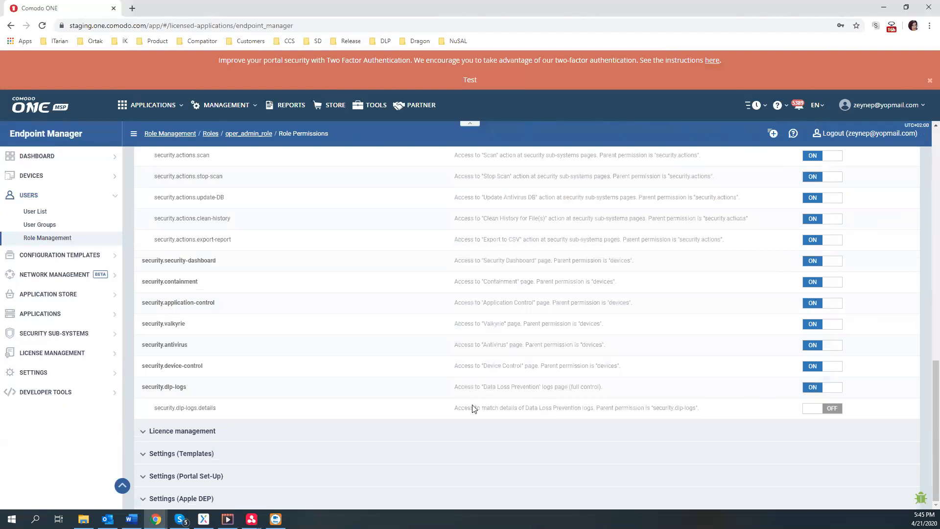
{"action": "left_click_drag", "start_coordinate": [169, 408], "coordinate": [223, 409]}
{"action": "scroll", "coordinate": [307, 318], "scroll_direction": "up", "scroll_amount": 10}
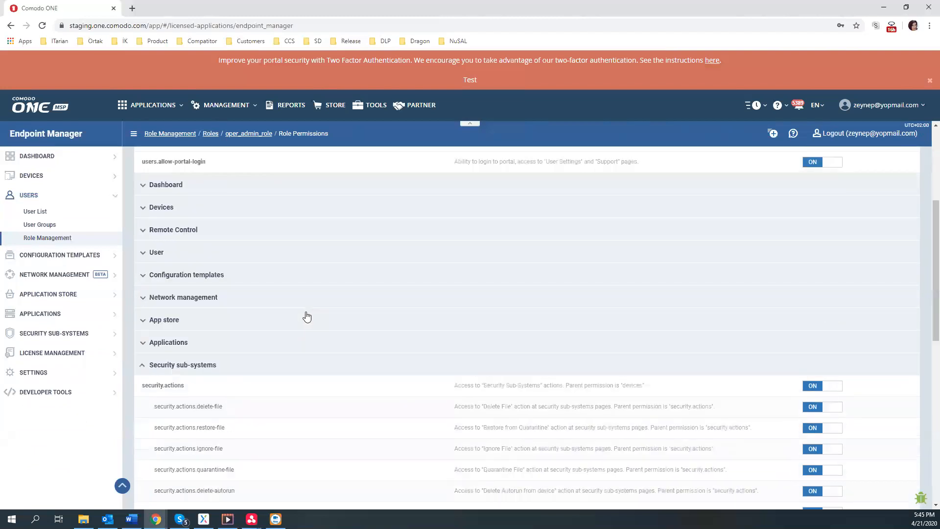
{"action": "scroll", "coordinate": [305, 316], "scroll_direction": "up", "scroll_amount": 3}
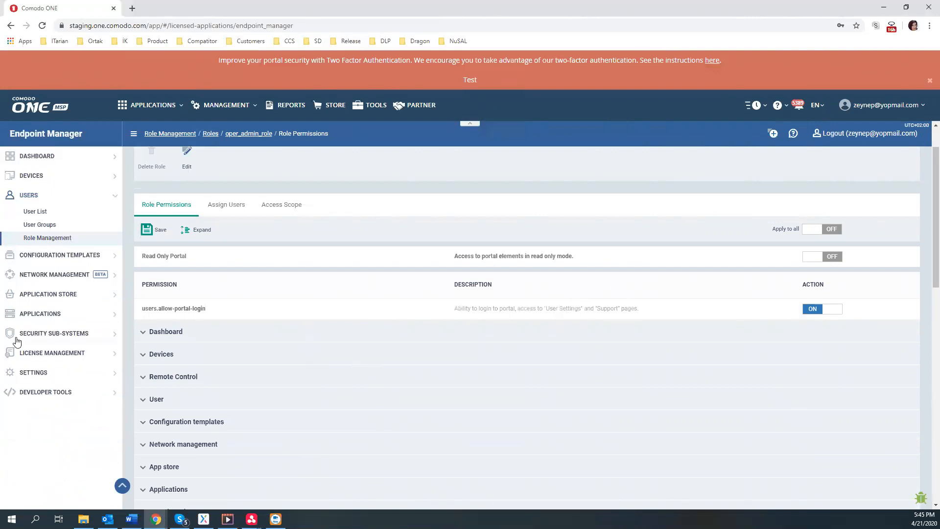
Open Data Loss Prevention under Security Sub-Systems and show its Quarantined Files tab
{"action": "left_click", "coordinate": [55, 337]}
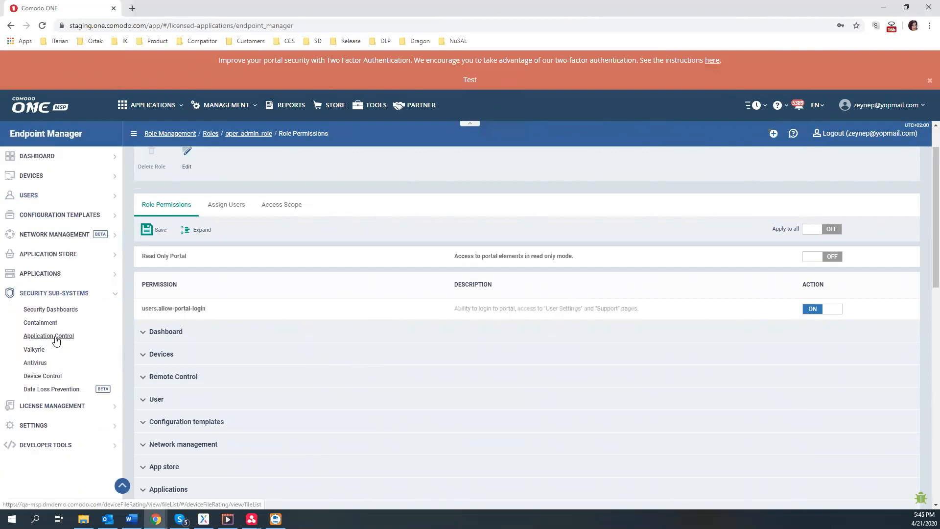
{"action": "left_click", "coordinate": [60, 373]}
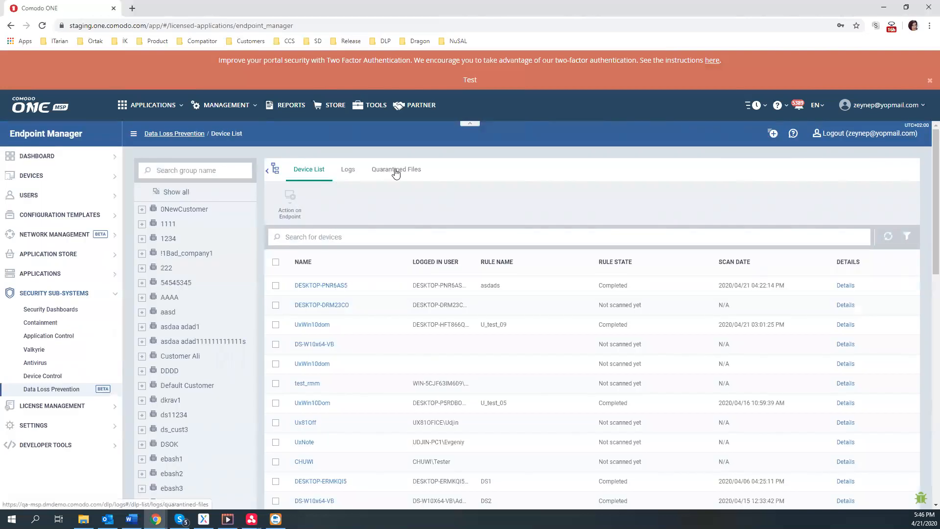
{"action": "left_click", "coordinate": [396, 172]}
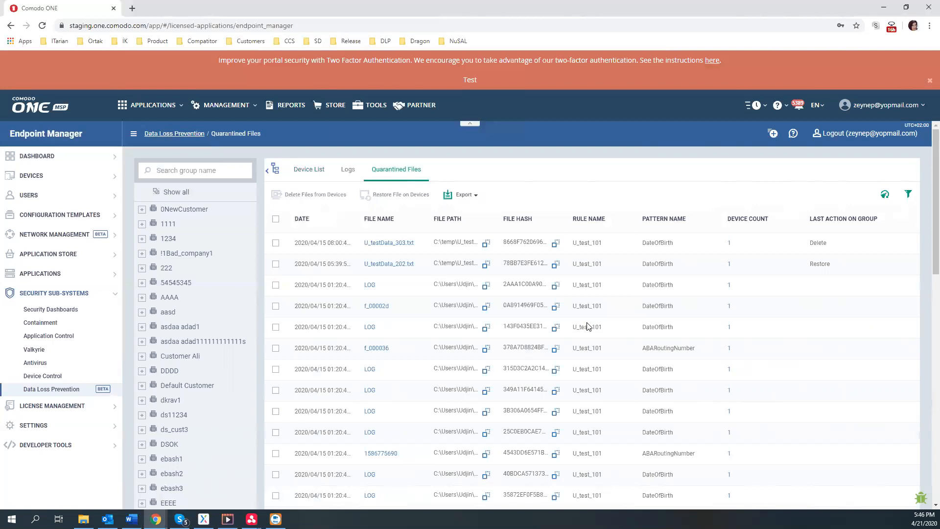
{"action": "left_click", "coordinate": [383, 245]}
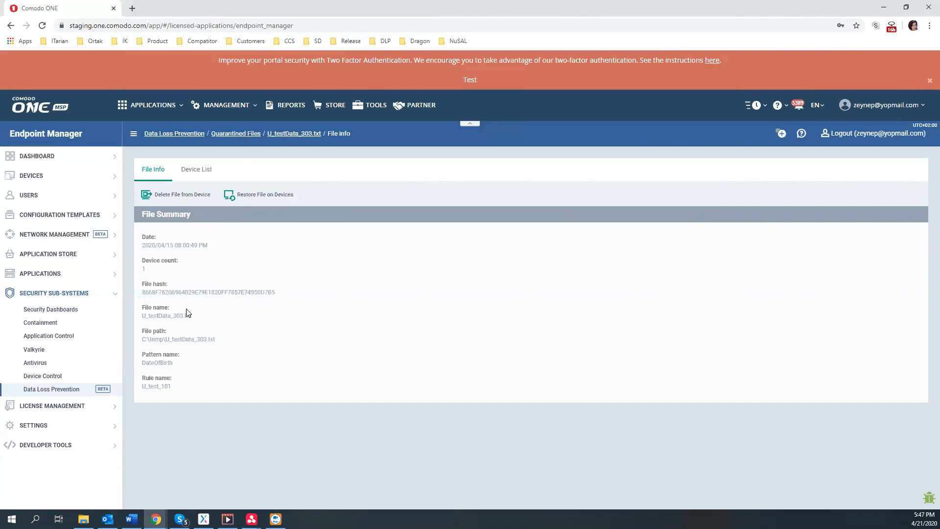
{"action": "left_click", "coordinate": [199, 173]}
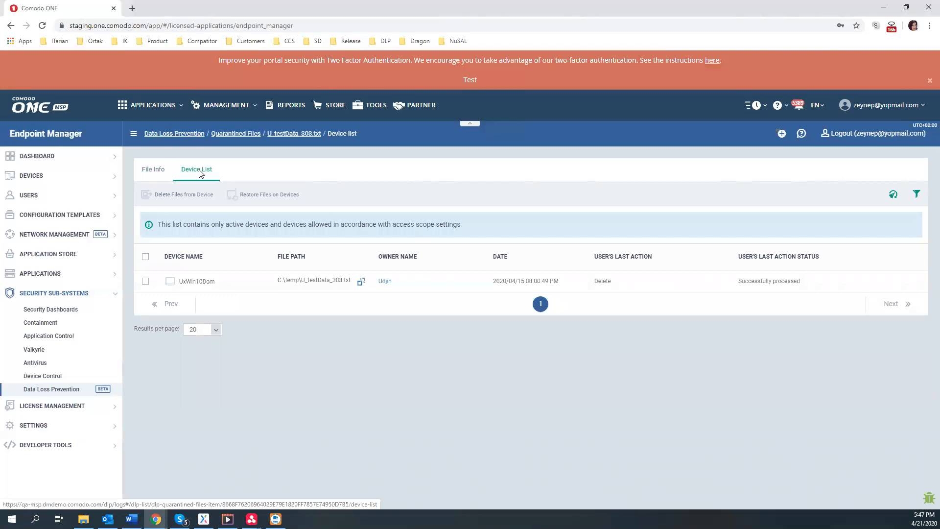
{"action": "left_click", "coordinate": [145, 282]}
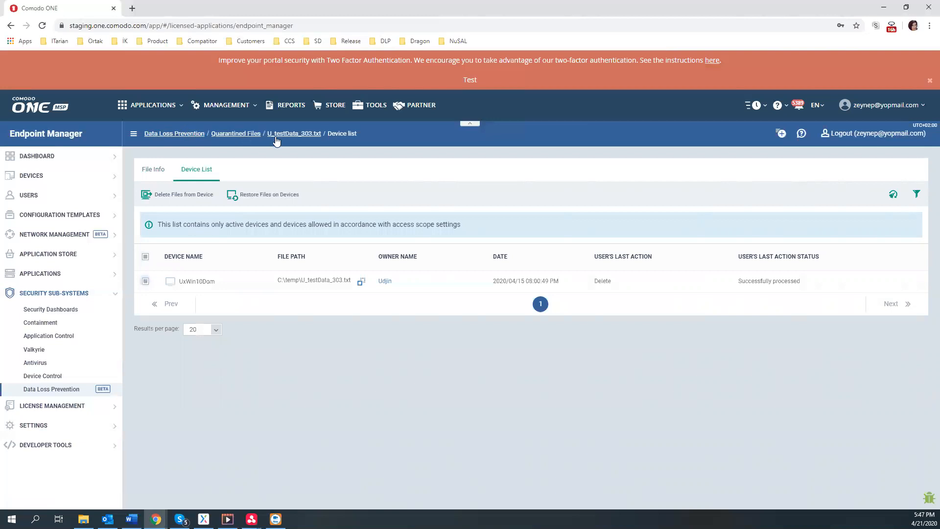
{"action": "left_click", "coordinate": [252, 135]}
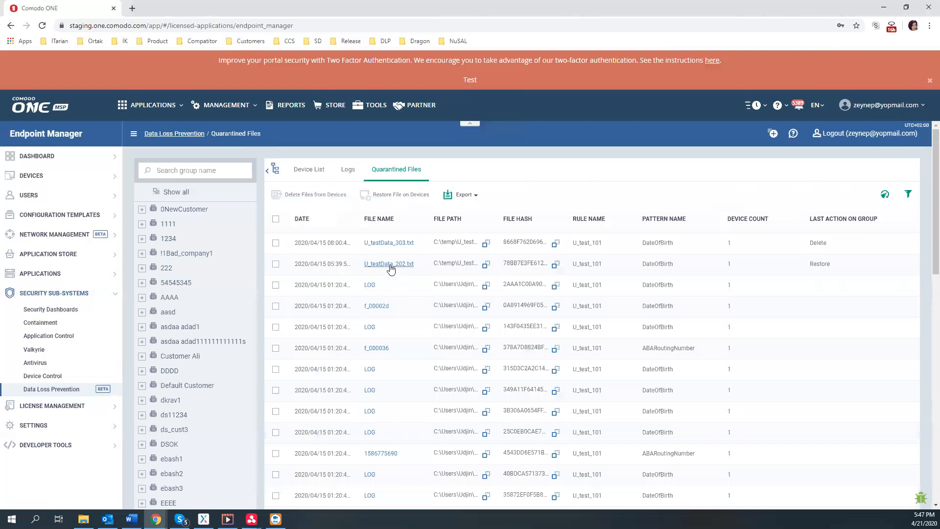
Review U_testData_202.txt's details and the devices holding it
{"action": "scroll", "coordinate": [389, 274], "scroll_direction": "down", "scroll_amount": 4}
{"action": "scroll", "coordinate": [766, 272], "scroll_direction": "up", "scroll_amount": 4}
{"action": "scroll", "coordinate": [381, 307], "scroll_direction": "down", "scroll_amount": 3}
{"action": "scroll", "coordinate": [381, 307], "scroll_direction": "down", "scroll_amount": 3}
{"action": "scroll", "coordinate": [384, 319], "scroll_direction": "up", "scroll_amount": 5}
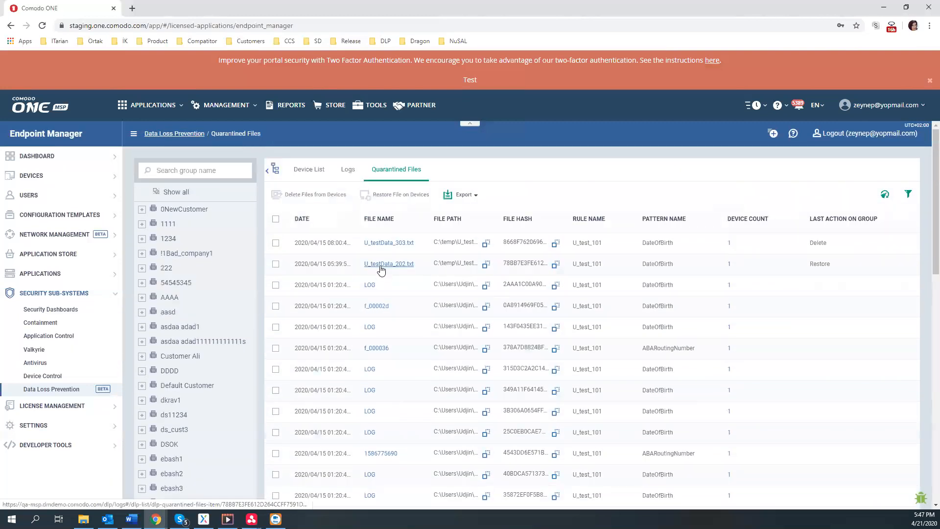
{"action": "left_click", "coordinate": [382, 268]}
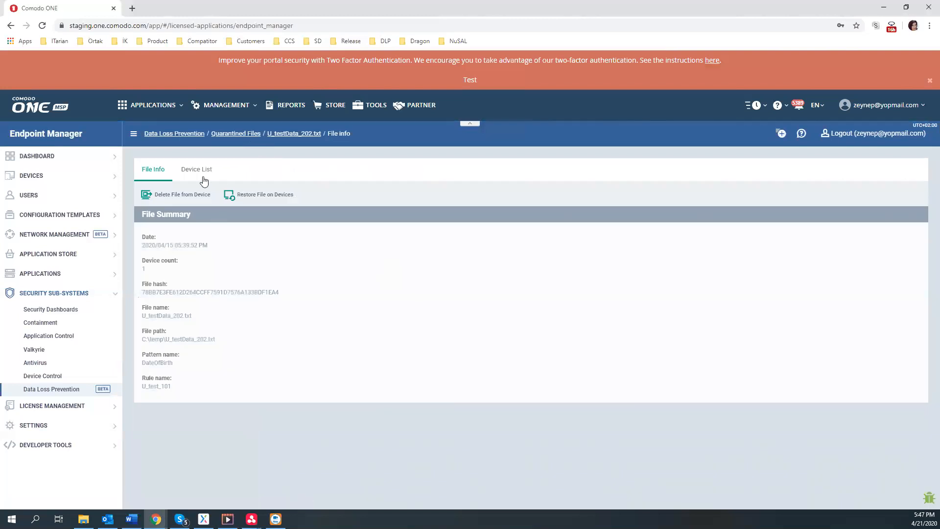
{"action": "left_click", "coordinate": [200, 171]}
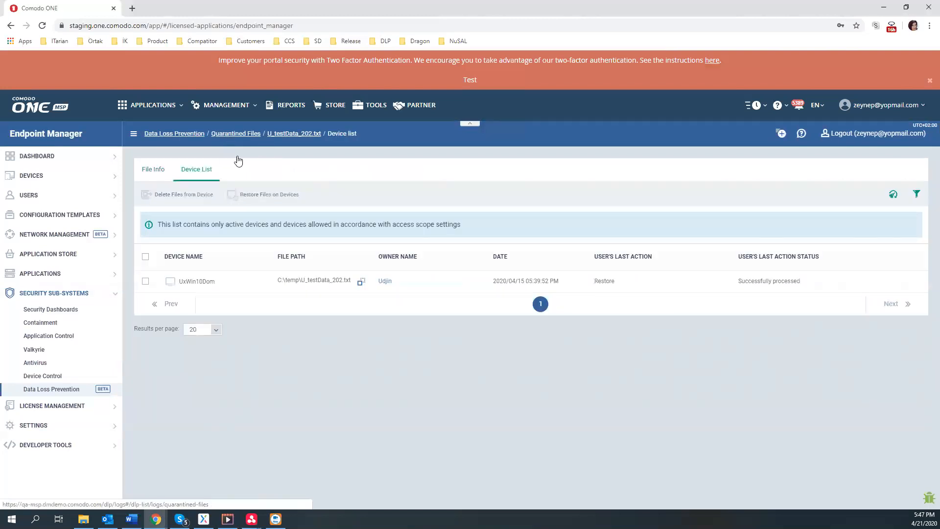
{"action": "left_click", "coordinate": [230, 135]}
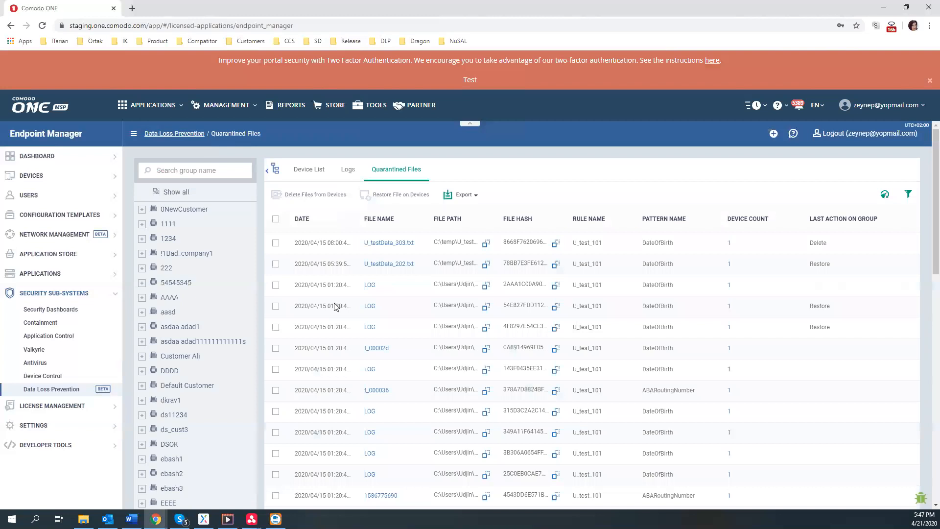
{"action": "scroll", "coordinate": [390, 337], "scroll_direction": "down", "scroll_amount": 1}
{"action": "scroll", "coordinate": [390, 337], "scroll_direction": "down", "scroll_amount": 2}
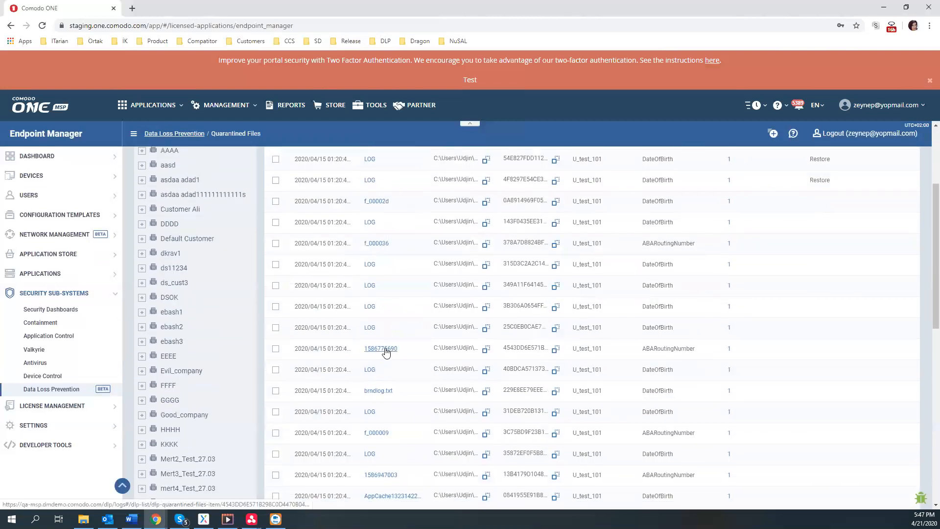
{"action": "left_click", "coordinate": [385, 353]}
{"action": "left_click", "coordinate": [246, 195]}
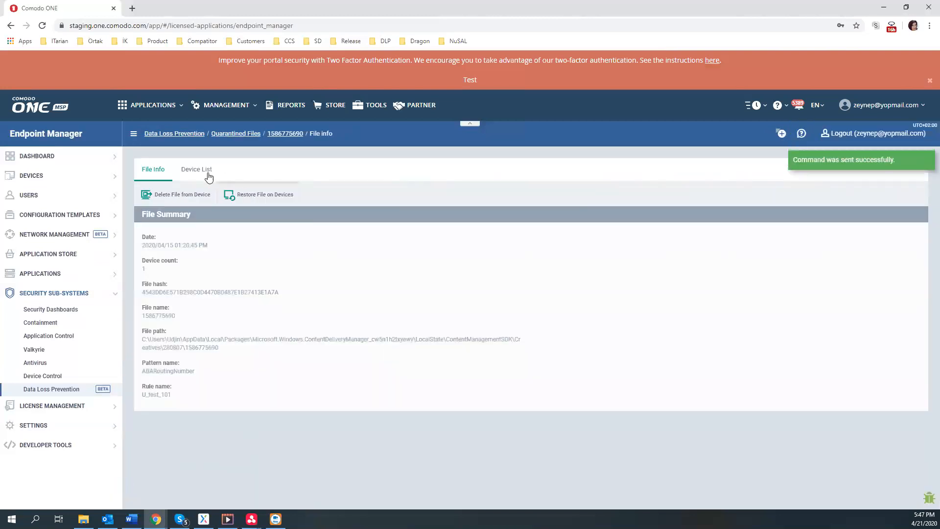
{"action": "left_click", "coordinate": [205, 171]}
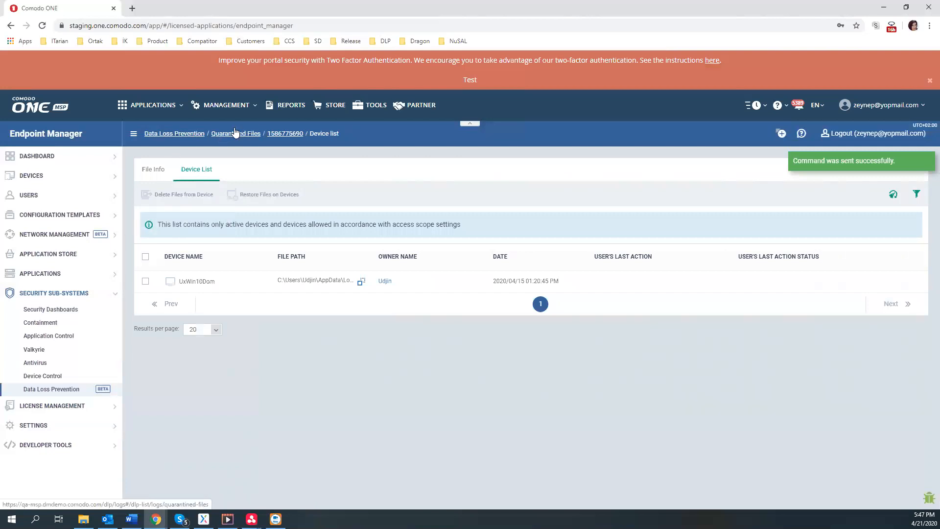
{"action": "left_click", "coordinate": [236, 133]}
Inspect the first LOG file's devices and select the UxWin10Dom device
{"action": "scroll", "coordinate": [349, 261], "scroll_direction": "down", "scroll_amount": 5}
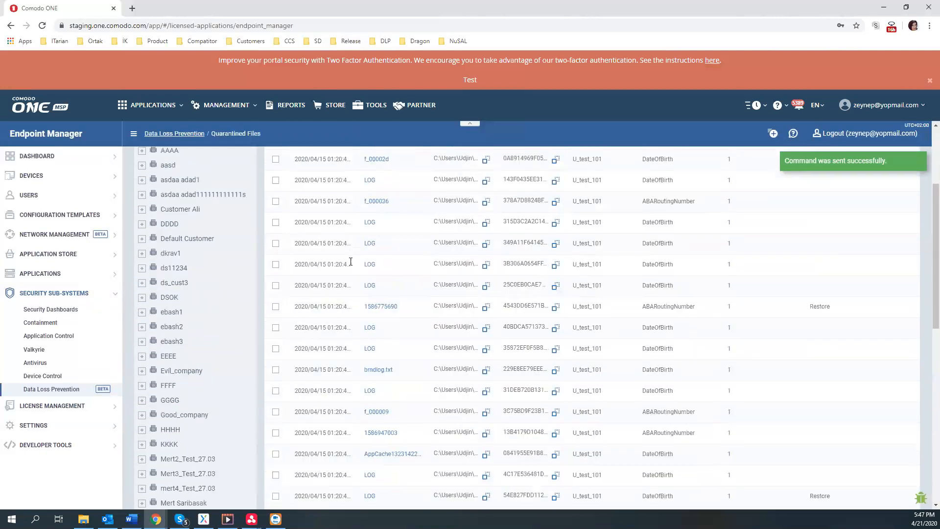
{"action": "scroll", "coordinate": [406, 319], "scroll_direction": "up", "scroll_amount": 5}
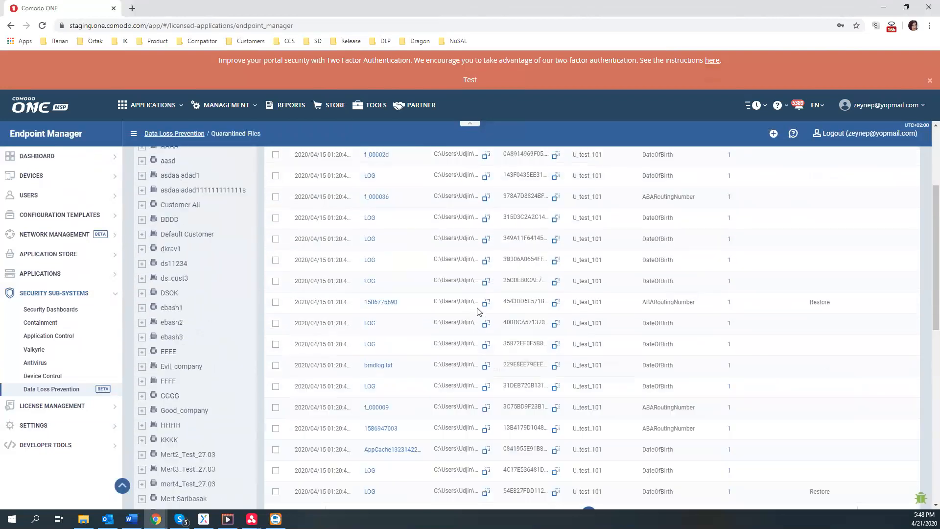
{"action": "left_click", "coordinate": [908, 195]}
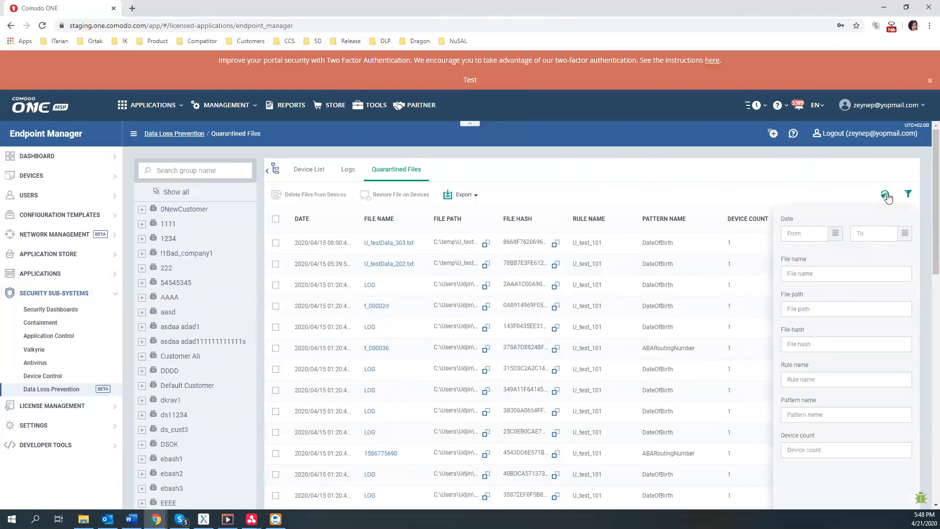
{"action": "left_click", "coordinate": [907, 196]}
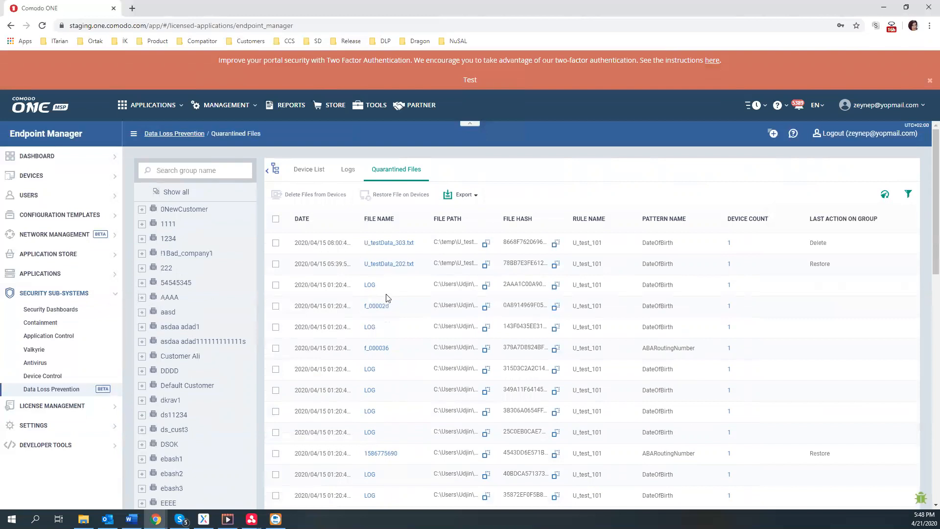
{"action": "left_click", "coordinate": [367, 288]}
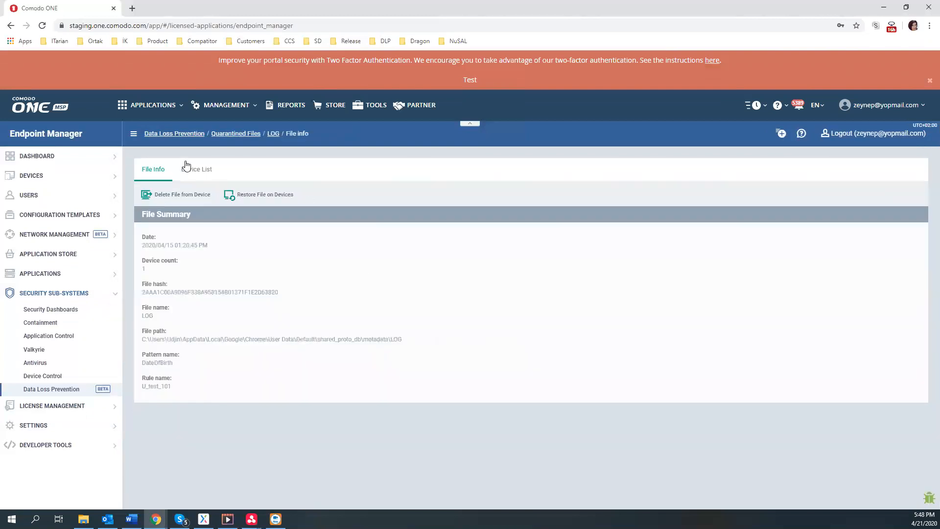
{"action": "left_click", "coordinate": [203, 169]}
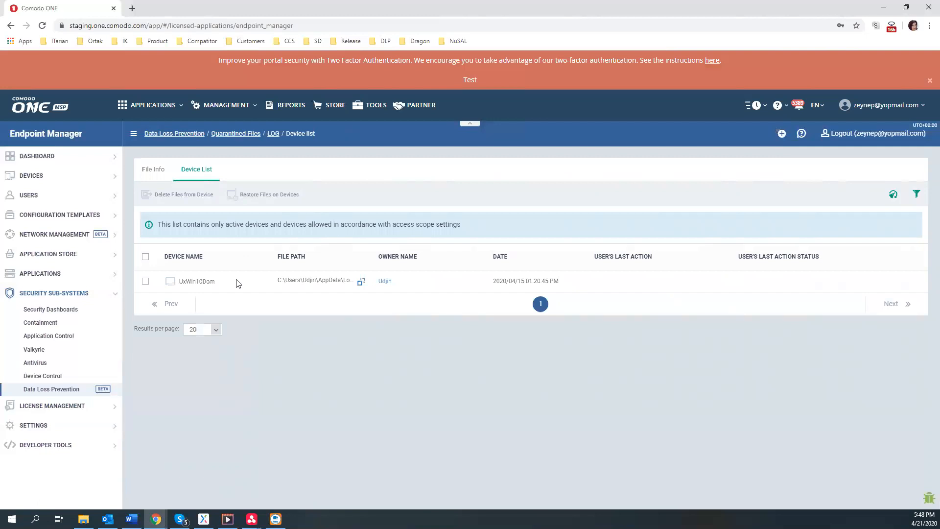
{"action": "left_click", "coordinate": [146, 282]}
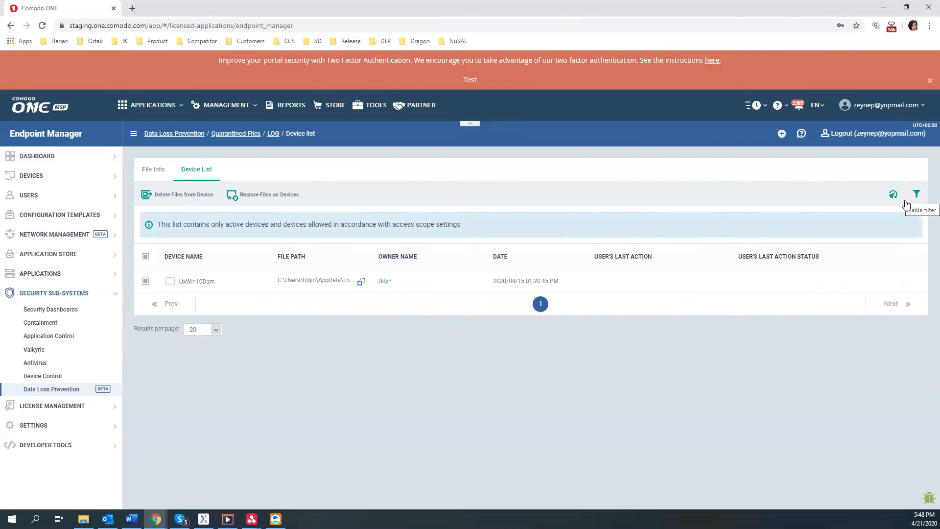
{"action": "left_click", "coordinate": [236, 133]}
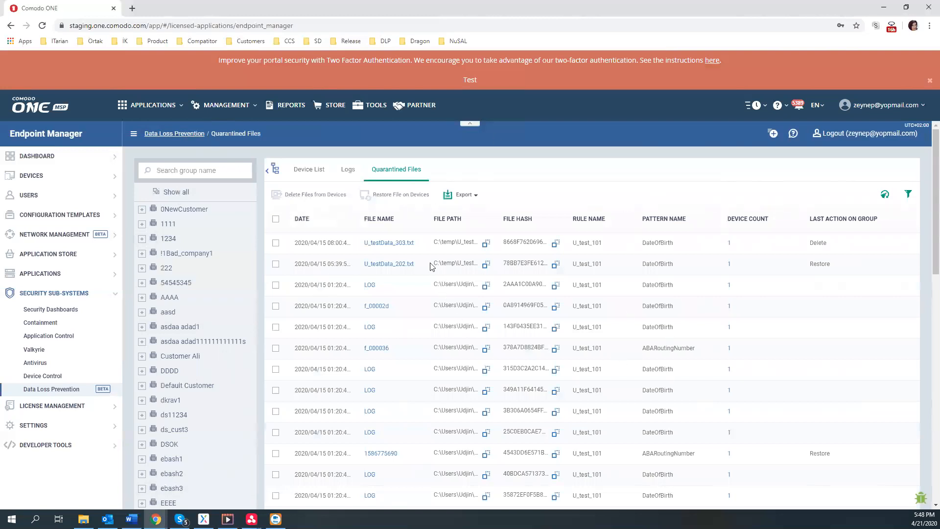
Look at the list's export options, then expand the license management section
{"action": "left_click", "coordinate": [469, 196]}
{"action": "left_click", "coordinate": [496, 191]}
{"action": "left_click", "coordinate": [53, 406]}
Open Settings > System Templates and browse Pattern Variables (555, Test1, ds1, Test)
{"action": "left_click", "coordinate": [37, 348]}
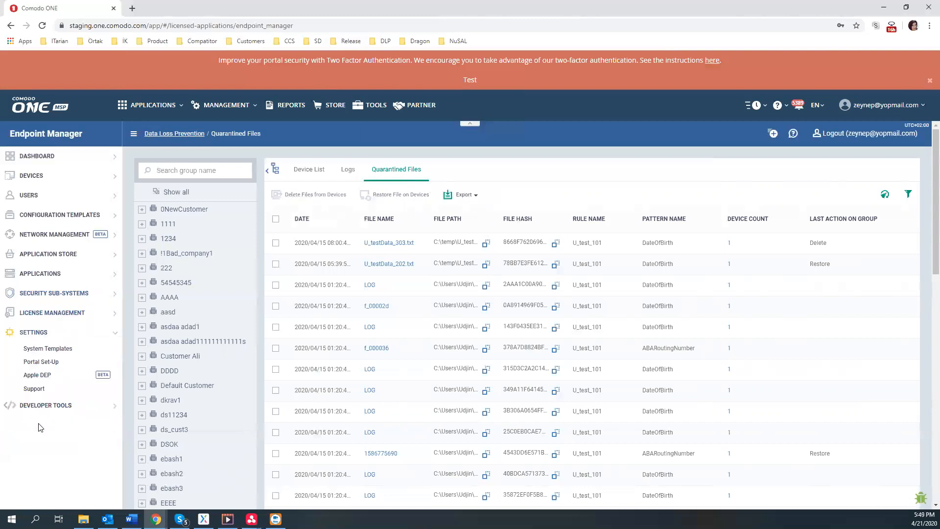
{"action": "left_click", "coordinate": [47, 349]}
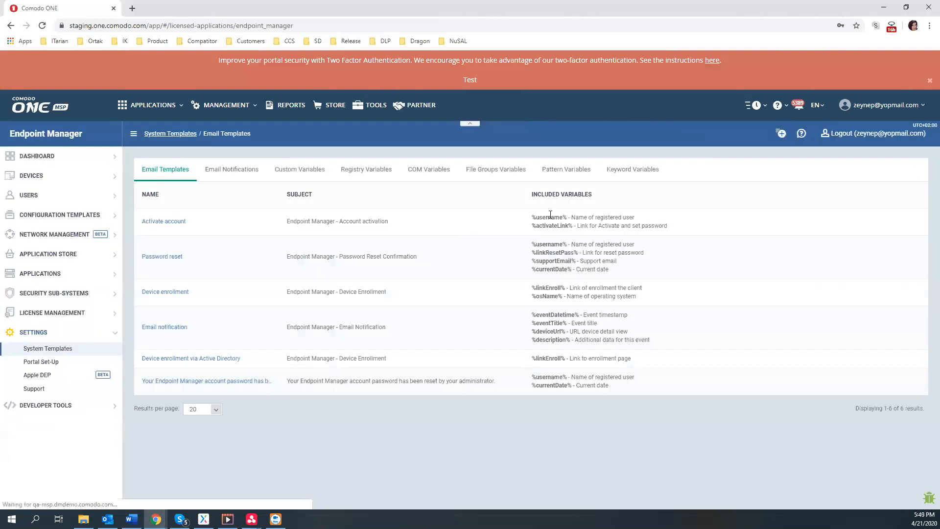
{"action": "left_click", "coordinate": [566, 171]}
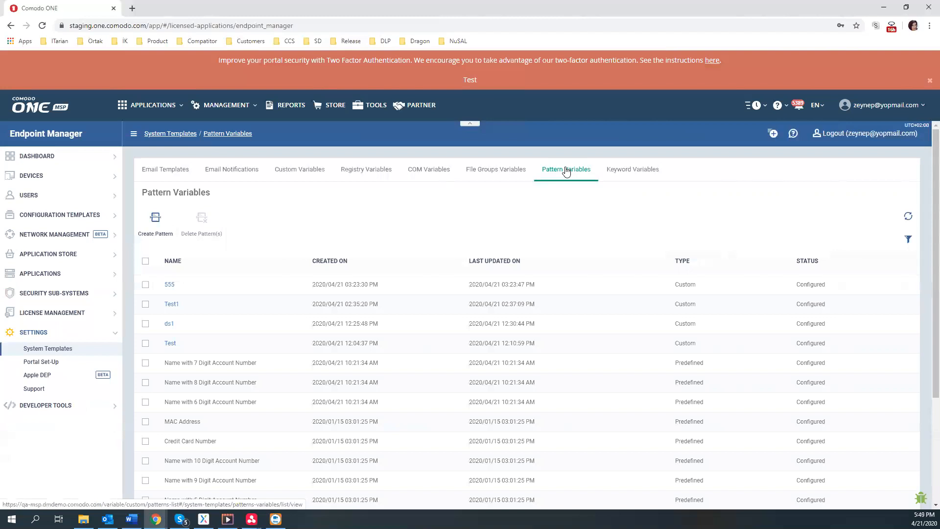
{"action": "scroll", "coordinate": [697, 315], "scroll_direction": "down", "scroll_amount": 2}
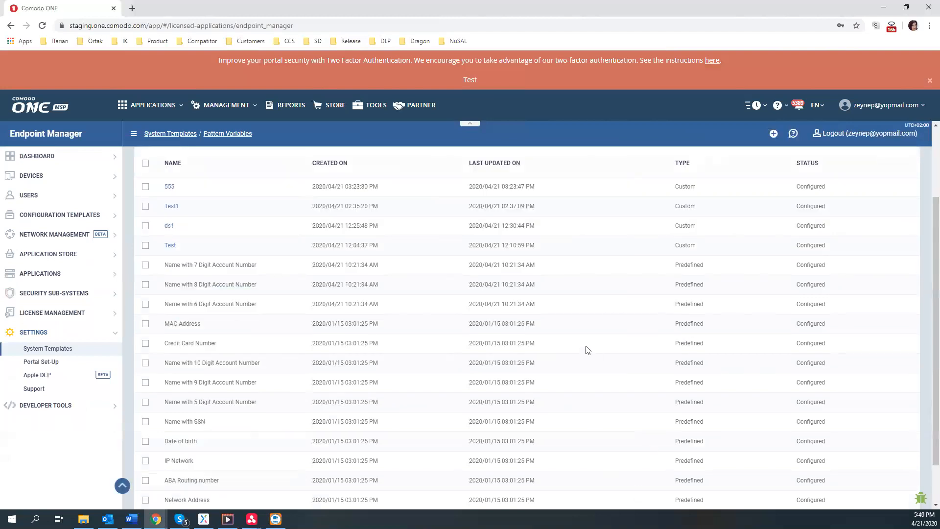
{"action": "scroll", "coordinate": [588, 350], "scroll_direction": "down", "scroll_amount": 1}
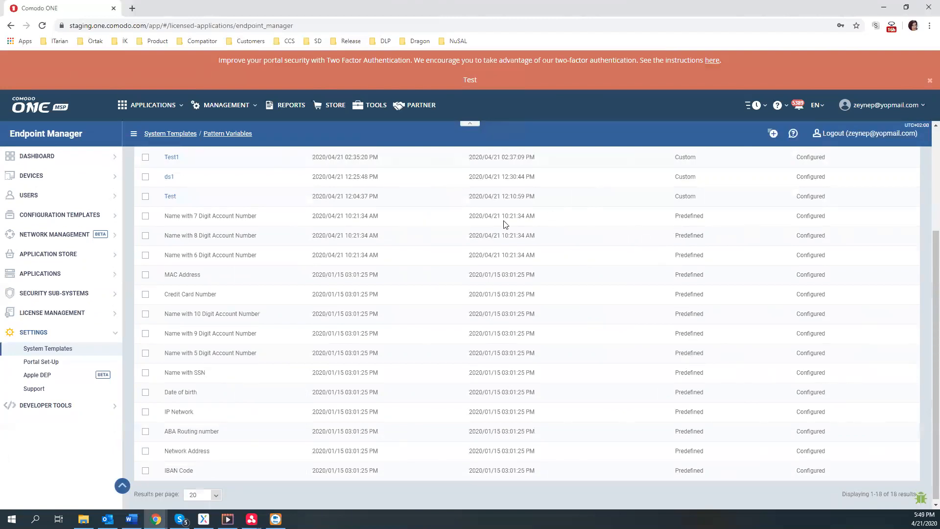
{"action": "scroll", "coordinate": [492, 248], "scroll_direction": "up", "scroll_amount": 2}
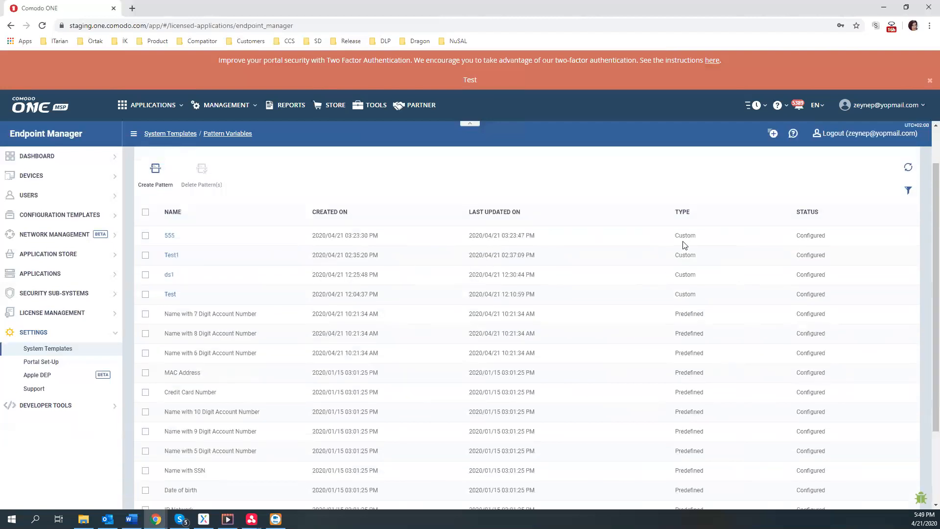
Inspect the Test pattern's elements and DDLLSS custom mask, then list the rules using it
{"action": "left_click", "coordinate": [169, 295]}
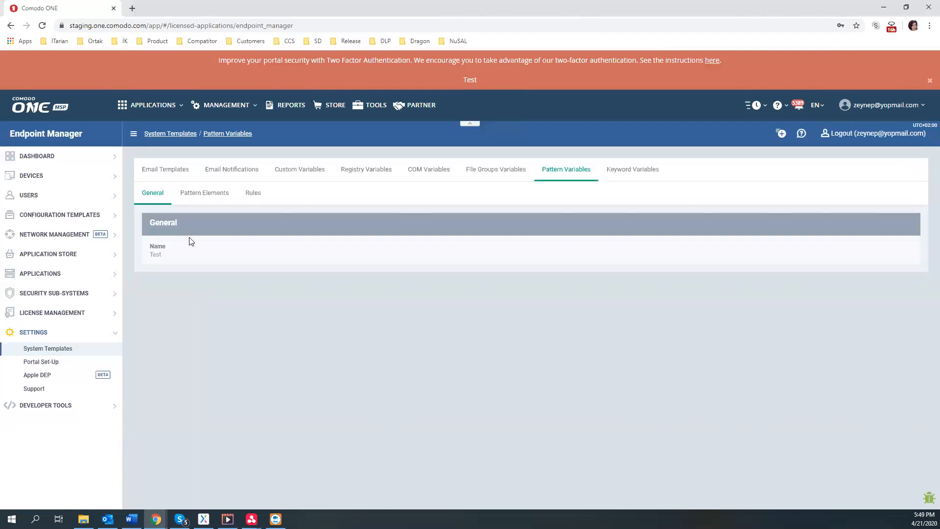
{"action": "left_click", "coordinate": [200, 195]}
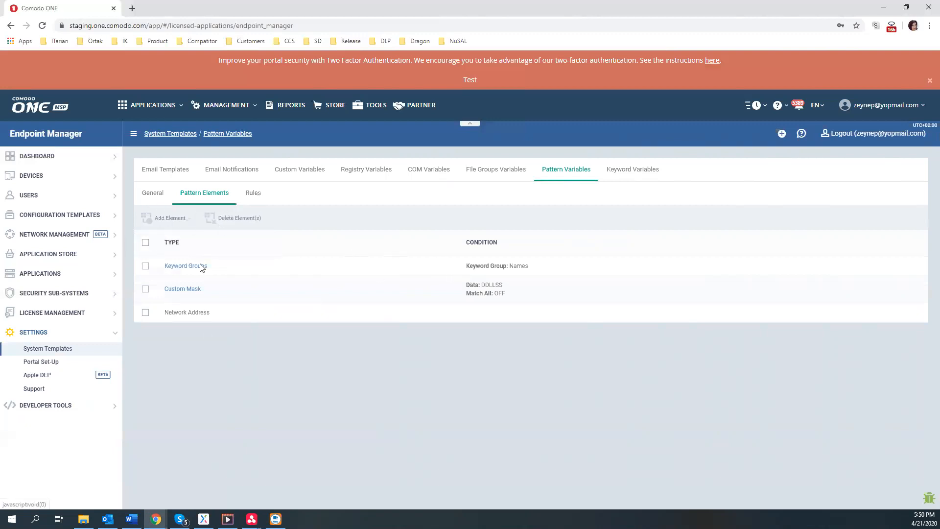
{"action": "left_click", "coordinate": [192, 290]}
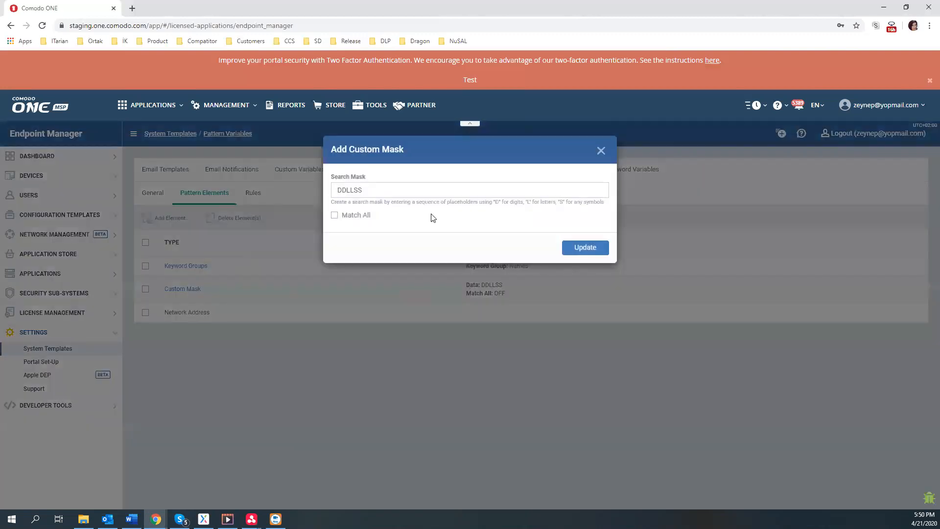
{"action": "left_click", "coordinate": [598, 154]}
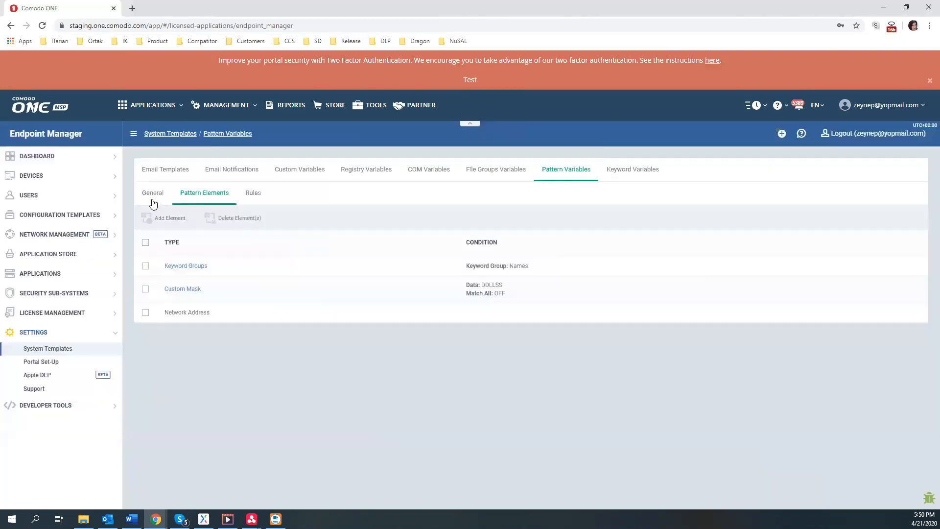
{"action": "left_click", "coordinate": [256, 192]}
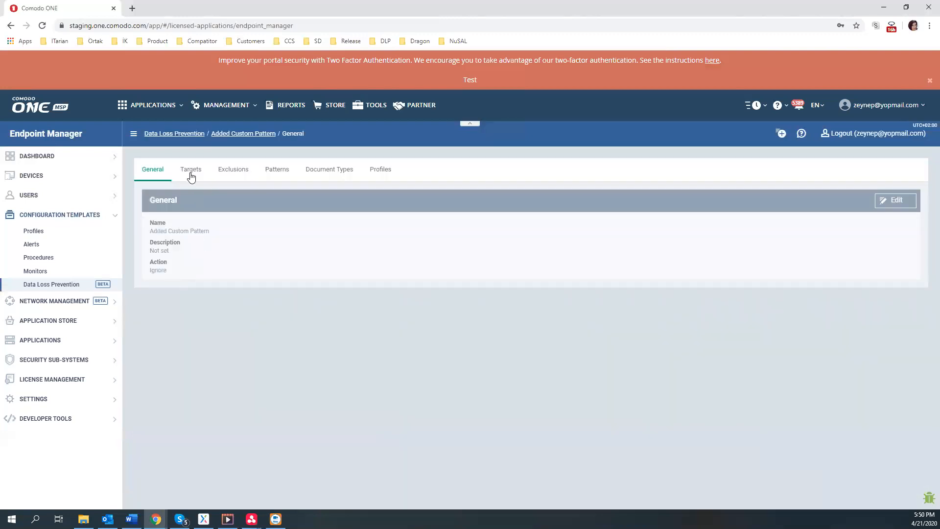
Go to Settings > System Templates > Pattern Variables to list custom patterns 555, Test1, ds1 and Test
{"action": "left_click", "coordinate": [271, 171]}
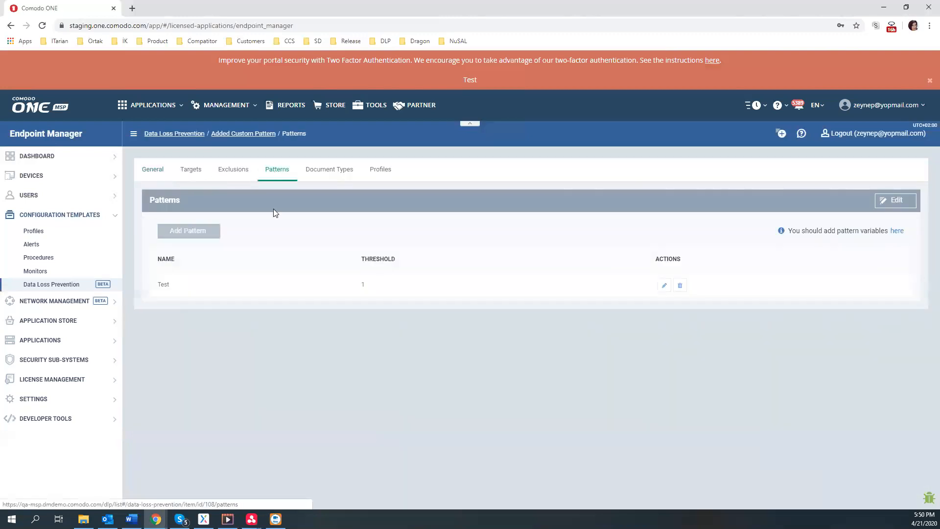
{"action": "left_click", "coordinate": [34, 399]}
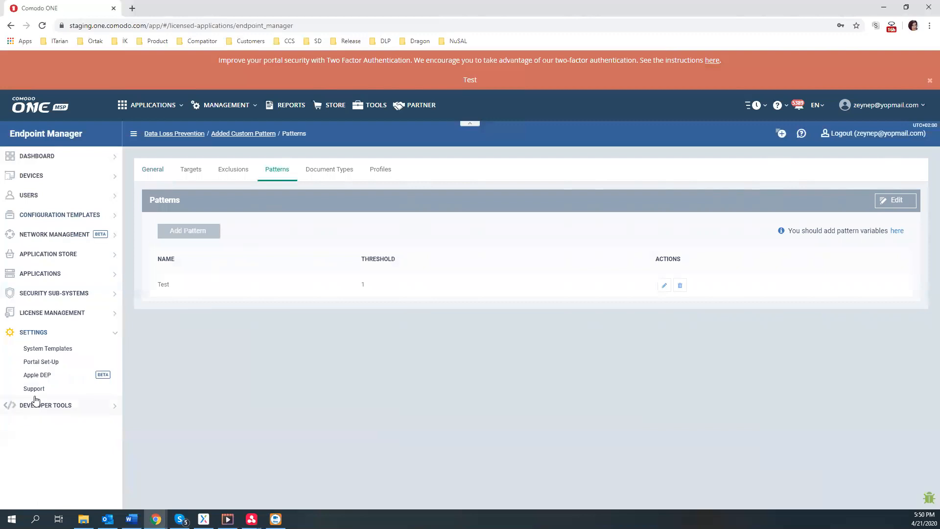
{"action": "left_click", "coordinate": [49, 349]}
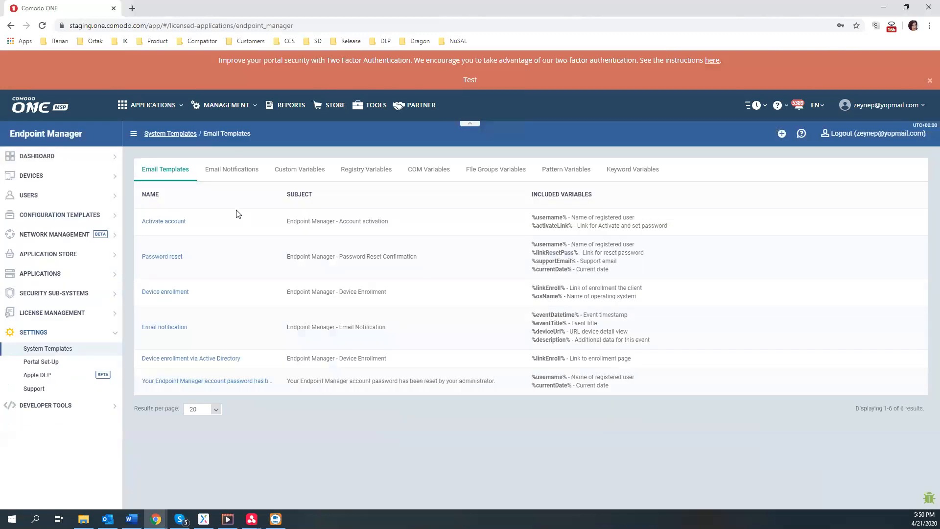
{"action": "left_click", "coordinate": [564, 169]}
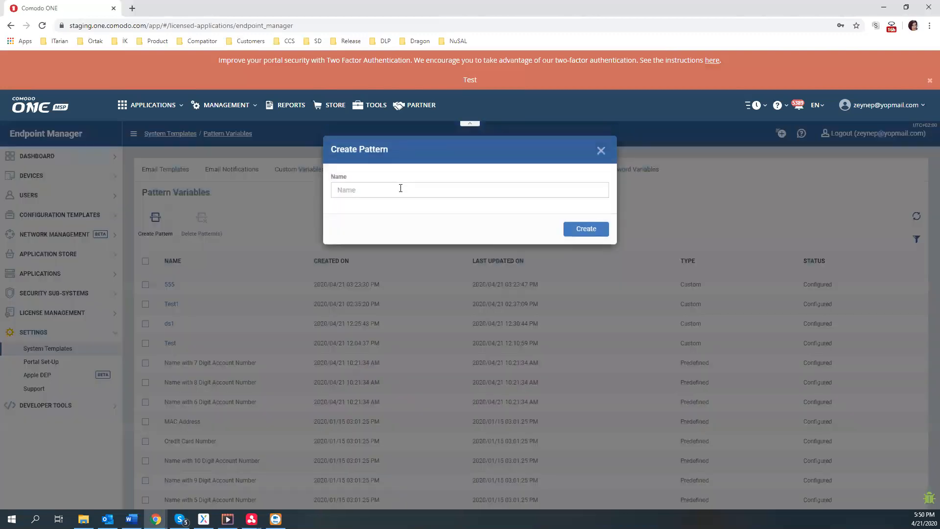
Create a pattern variable named Demo and bring up its Pattern Elements element-type list
{"action": "left_click", "coordinate": [400, 189]}
{"action": "type", "text": "Demo"}
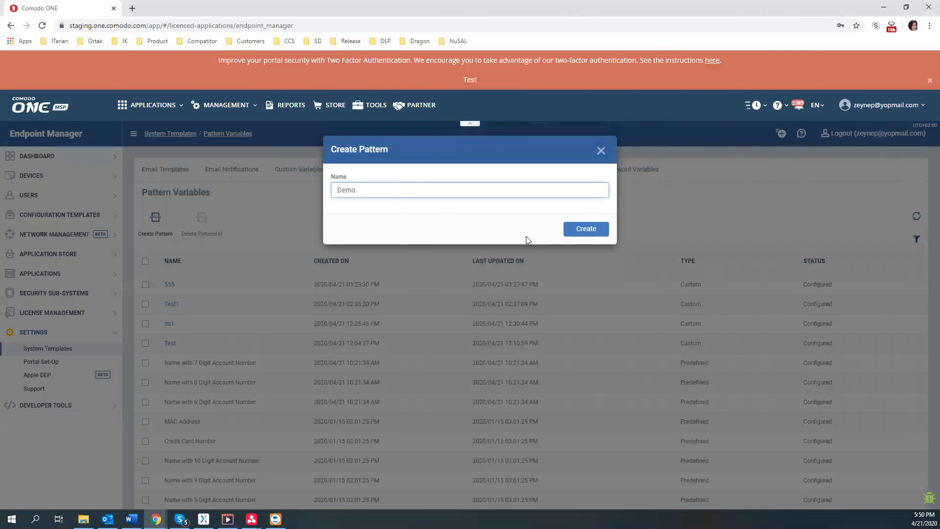
{"action": "left_click", "coordinate": [582, 230]}
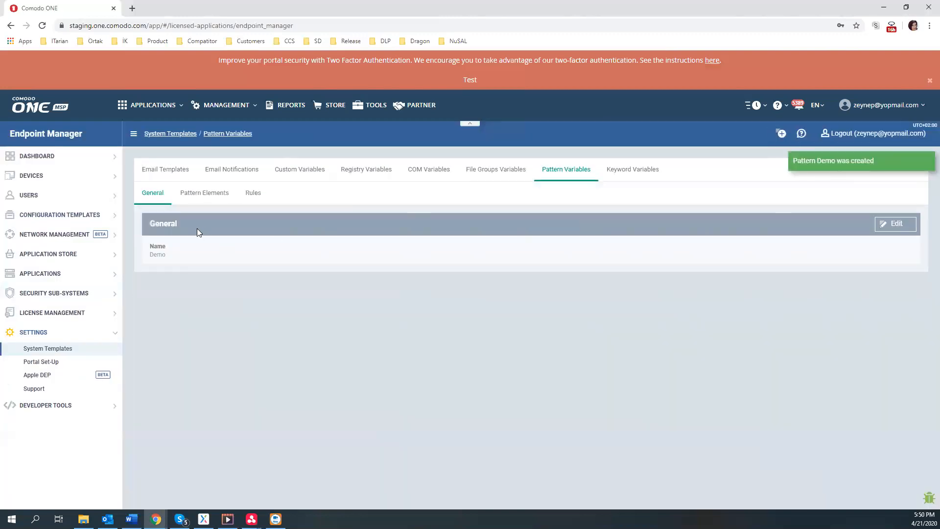
{"action": "left_click", "coordinate": [194, 195]}
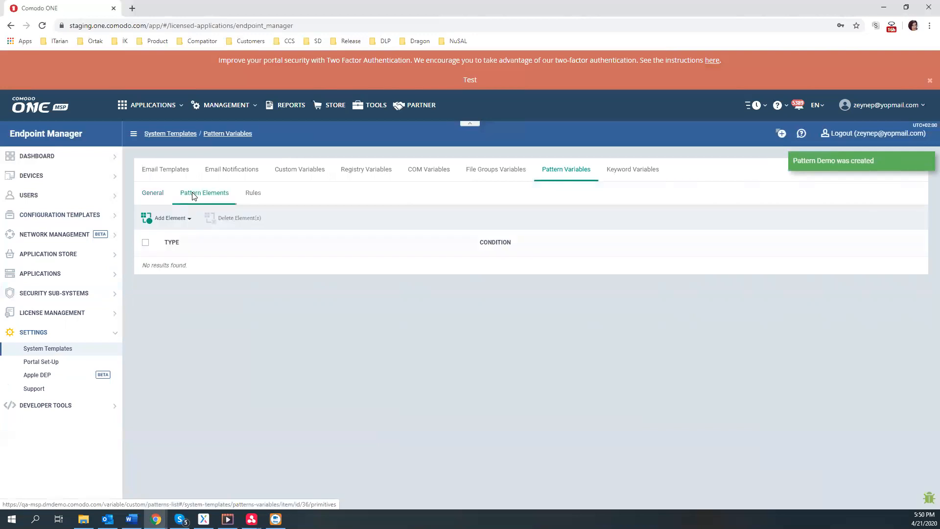
{"action": "left_click", "coordinate": [173, 219]}
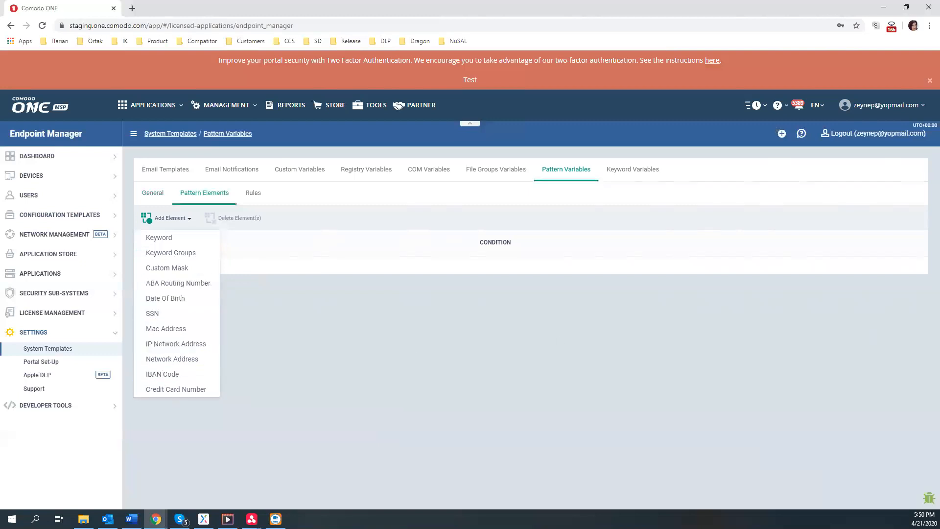
Add a predefined keyword element containing a first name to the Demo pattern
{"action": "left_click", "coordinate": [165, 239]}
{"action": "left_click", "coordinate": [513, 191]}
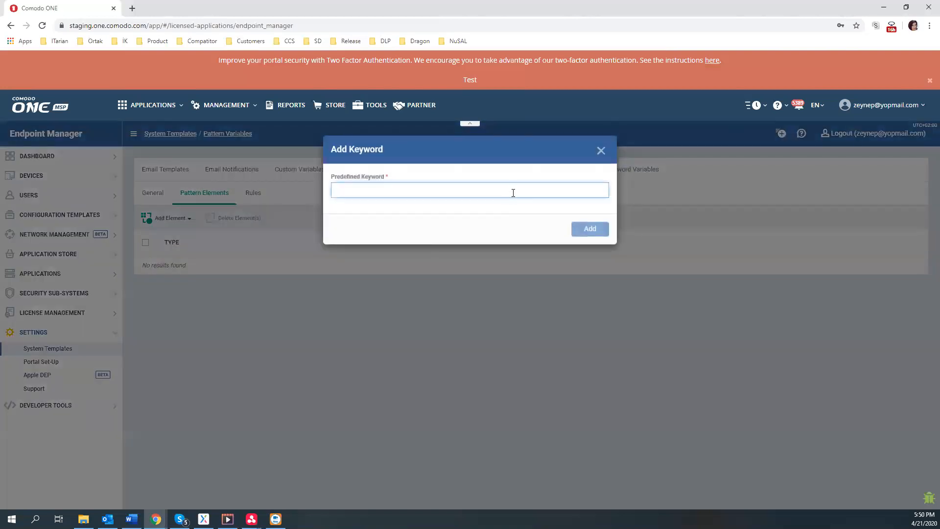
{"action": "type", "text": "Zeynep"}
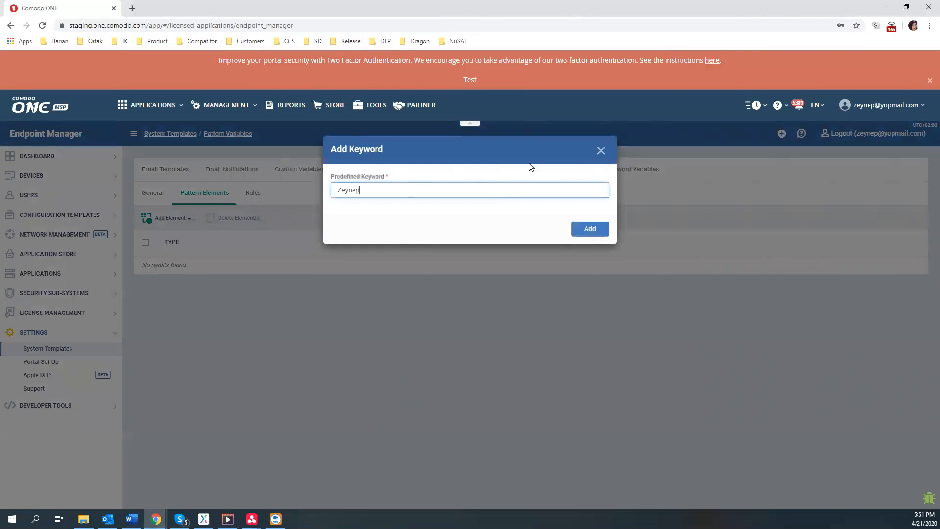
{"action": "left_click", "coordinate": [592, 230]}
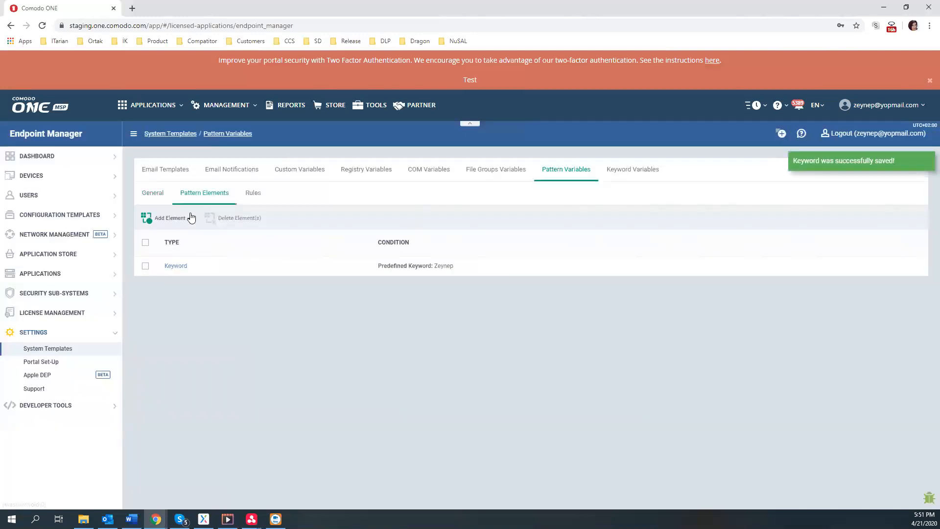
Add the Names keyword group element to the Demo pattern
{"action": "left_click", "coordinate": [168, 218]}
{"action": "left_click", "coordinate": [169, 254]}
{"action": "left_click", "coordinate": [466, 179]}
{"action": "left_click", "coordinate": [465, 199]}
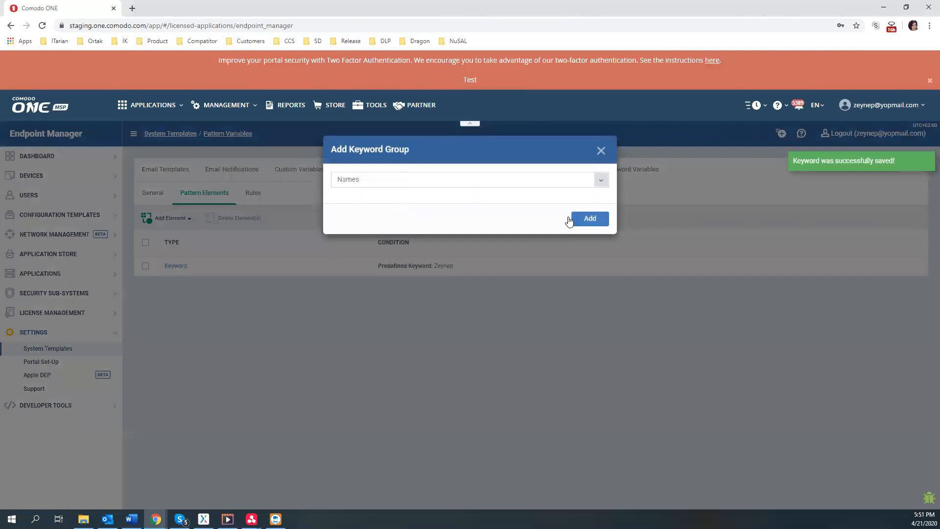
{"action": "left_click", "coordinate": [570, 222]}
{"action": "left_click", "coordinate": [161, 221]}
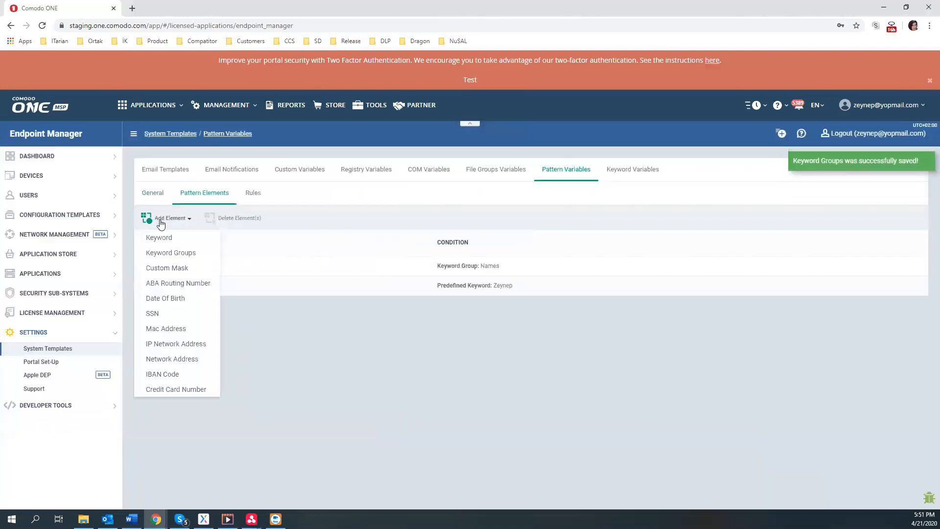
{"action": "left_click", "coordinate": [163, 270]}
Add a DDLLSS custom mask element with Match All turned on
{"action": "left_click", "coordinate": [392, 191]}
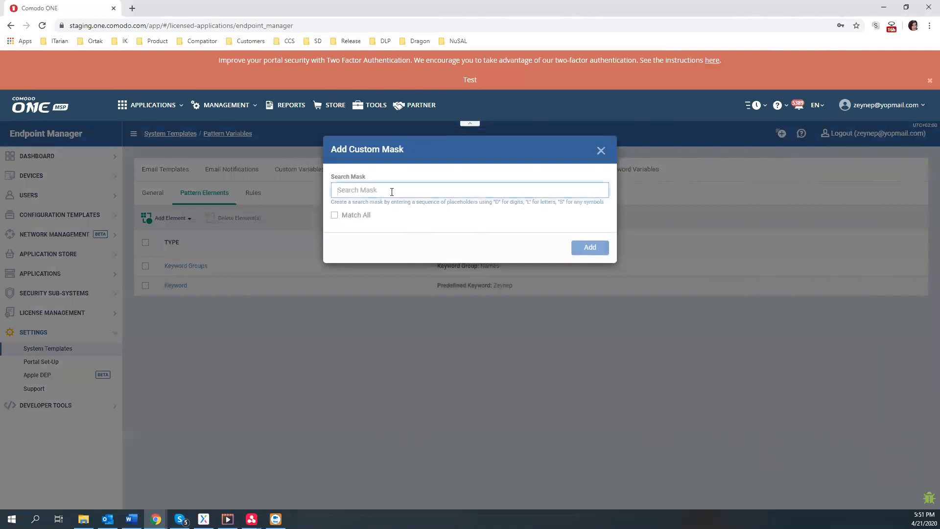
{"action": "type", "text": "D"}
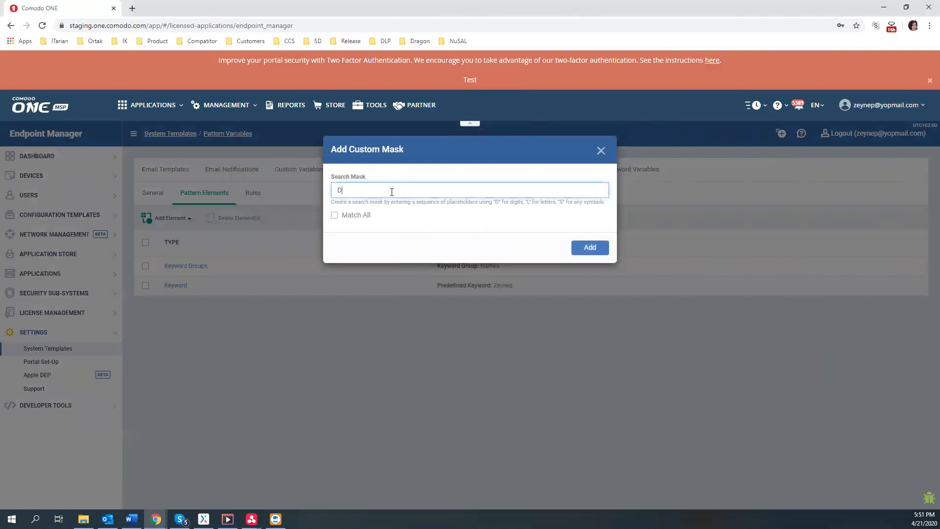
{"action": "type", "text": "DLLSS"}
{"action": "left_click_drag", "start_coordinate": [338, 188], "coordinate": [377, 191]}
{"action": "left_click", "coordinate": [377, 191]}
{"action": "double_click", "coordinate": [377, 191]}
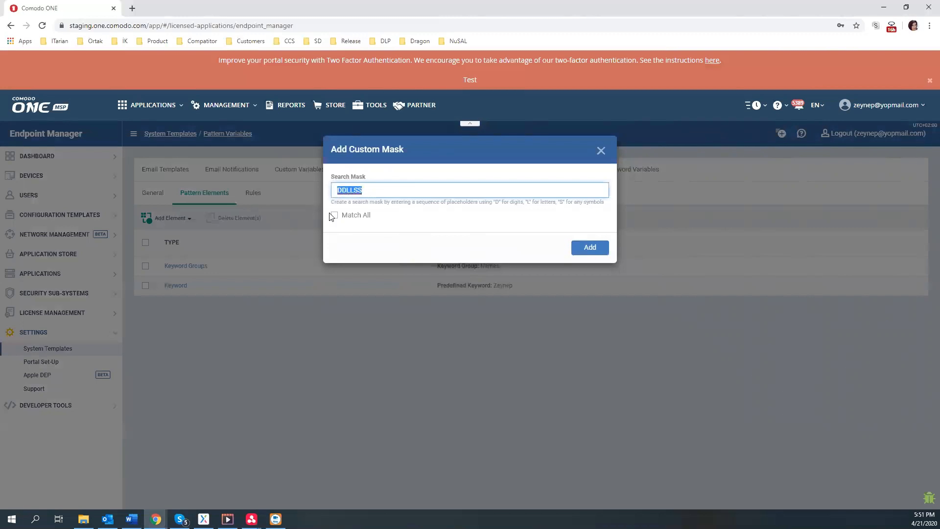
{"action": "left_click", "coordinate": [335, 216]}
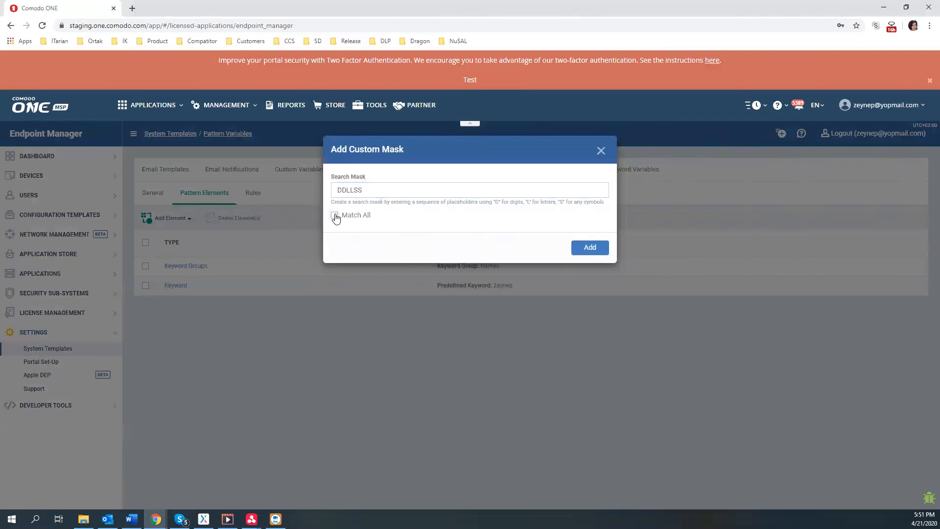
{"action": "left_click", "coordinate": [335, 216]}
{"action": "left_click", "coordinate": [578, 248]}
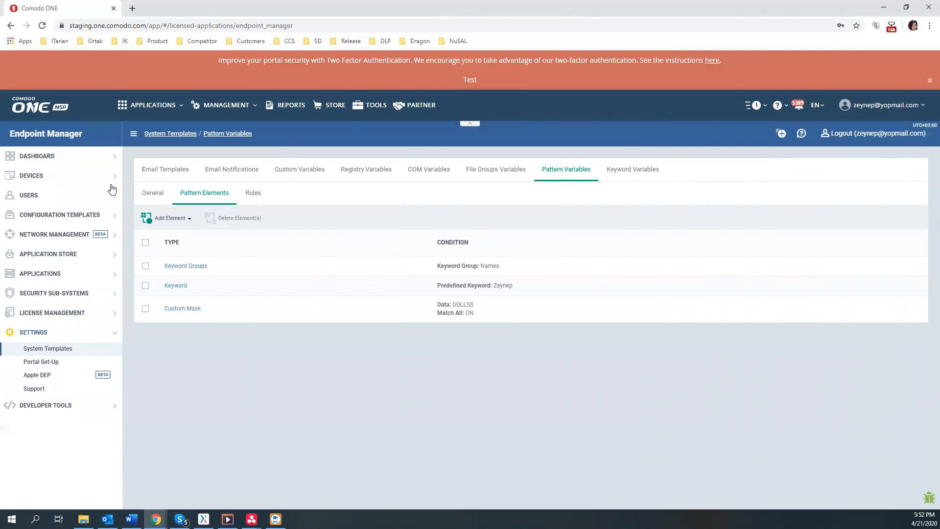
Create a Data Loss Prevention discovery named Demo and view its Patterns tab
{"action": "left_click", "coordinate": [56, 218]}
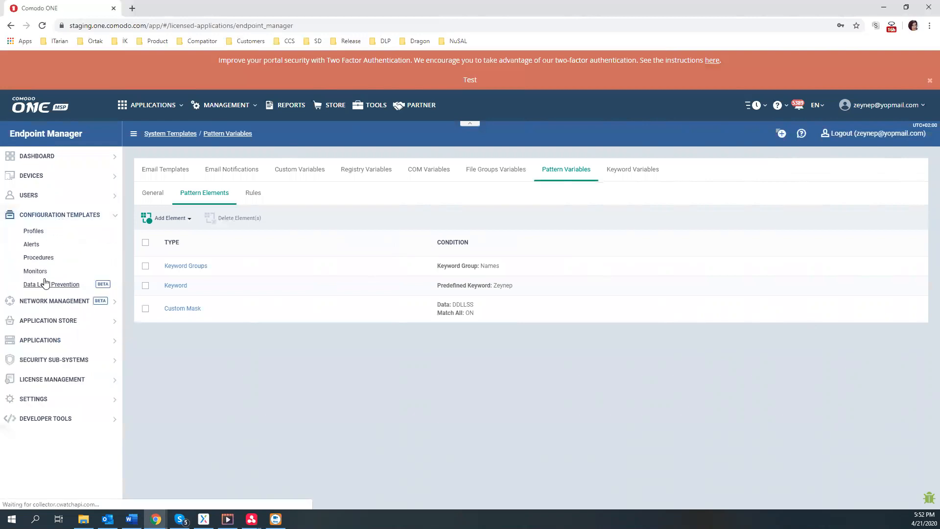
{"action": "left_click", "coordinate": [44, 283]}
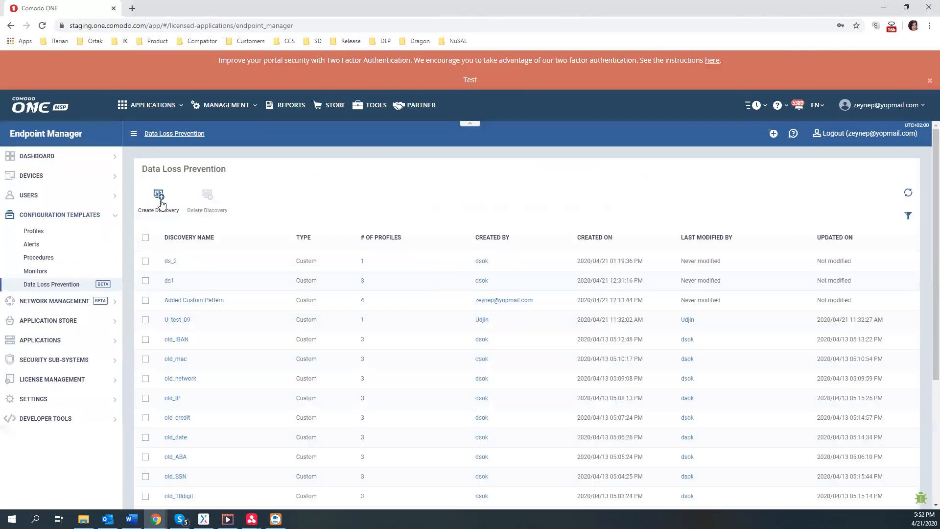
{"action": "left_click", "coordinate": [159, 198]}
{"action": "left_click", "coordinate": [373, 186]}
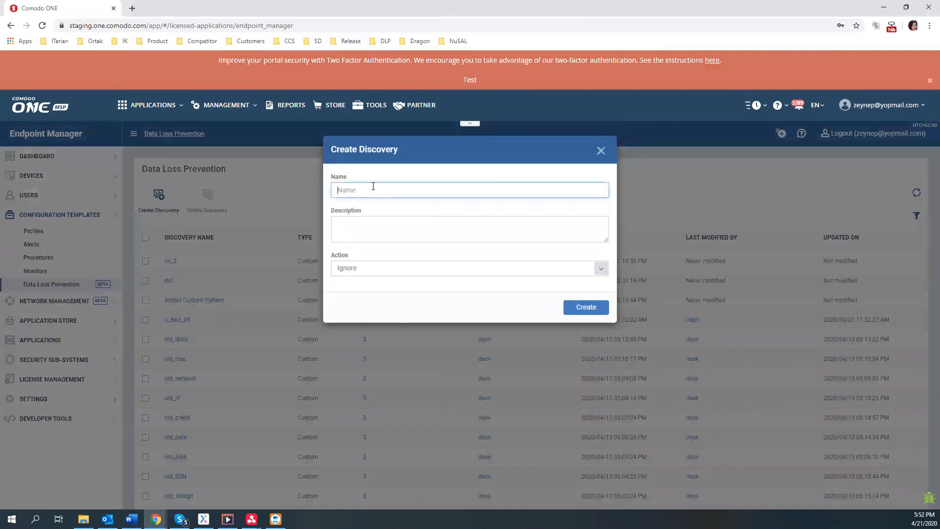
{"action": "type", "text": "Demo"}
{"action": "left_click", "coordinate": [578, 306]}
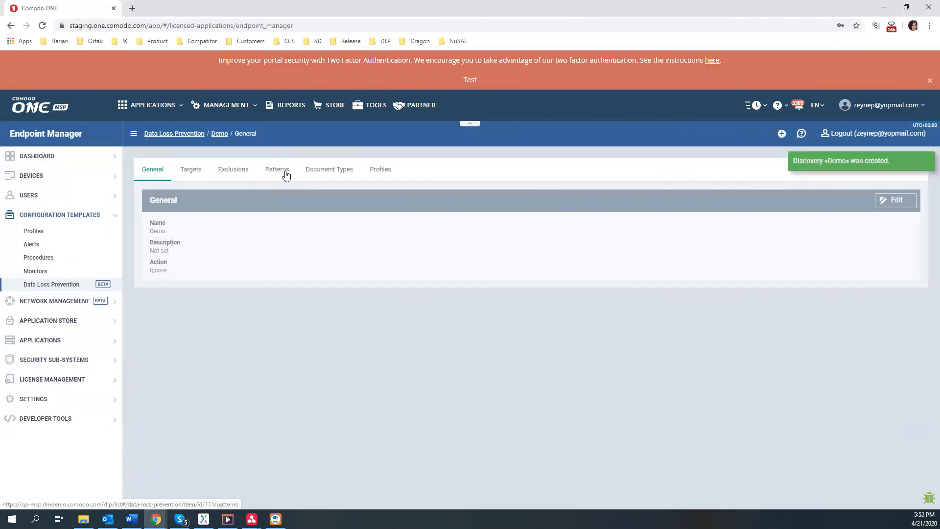
{"action": "left_click", "coordinate": [287, 175]}
Make the Demo discovery's patterns editable and list available patterns in a new Add Pattern dialog
{"action": "left_click", "coordinate": [904, 203]}
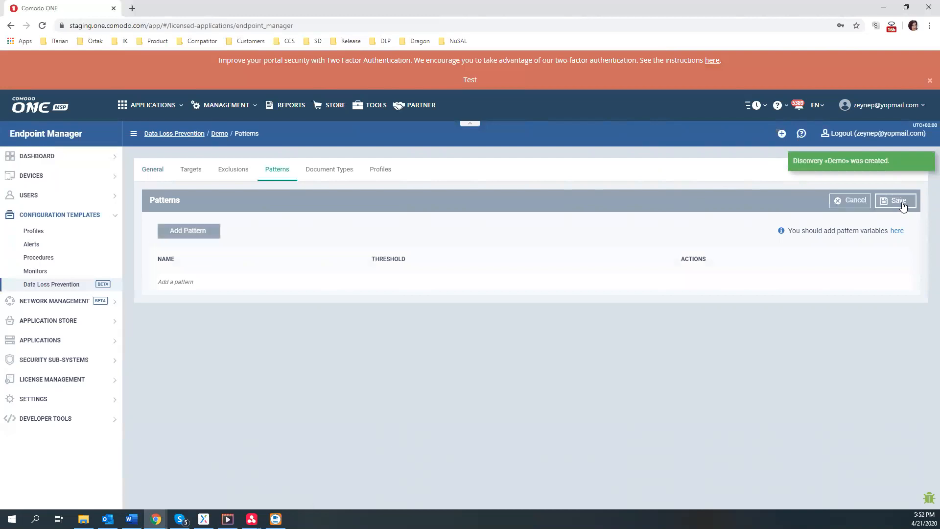
{"action": "left_click", "coordinate": [203, 233]}
{"action": "left_click", "coordinate": [334, 189]}
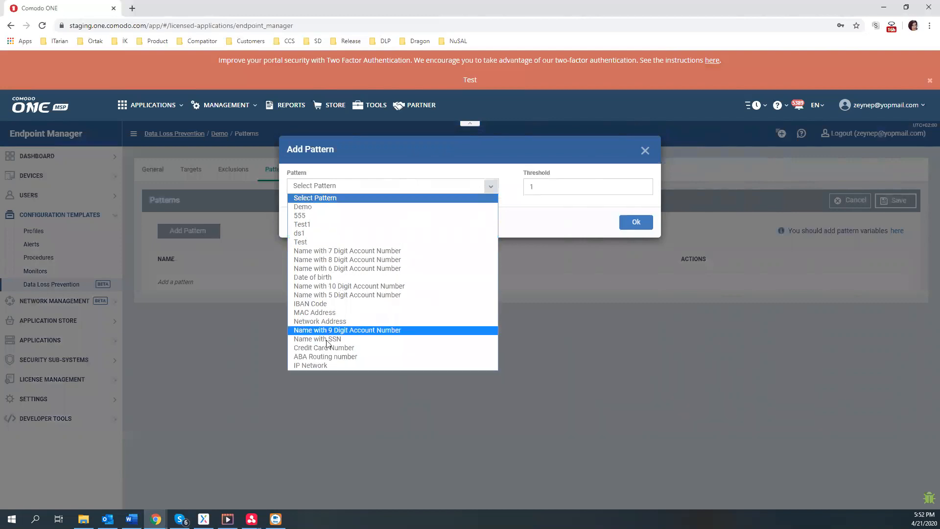
Choose Name with 7 Digit Account Number and enable specifying its custom mask
{"action": "left_click", "coordinate": [347, 250]}
{"action": "left_click", "coordinate": [355, 293]}
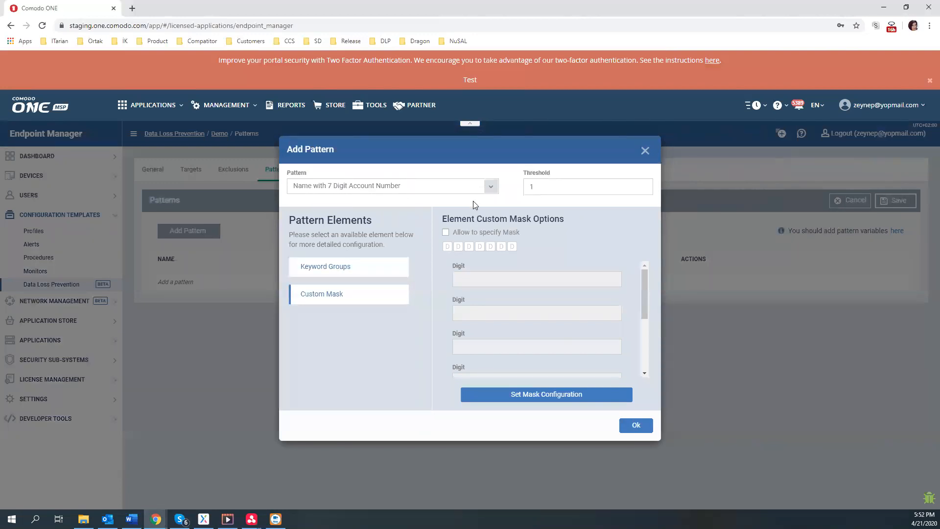
{"action": "left_click", "coordinate": [447, 232]}
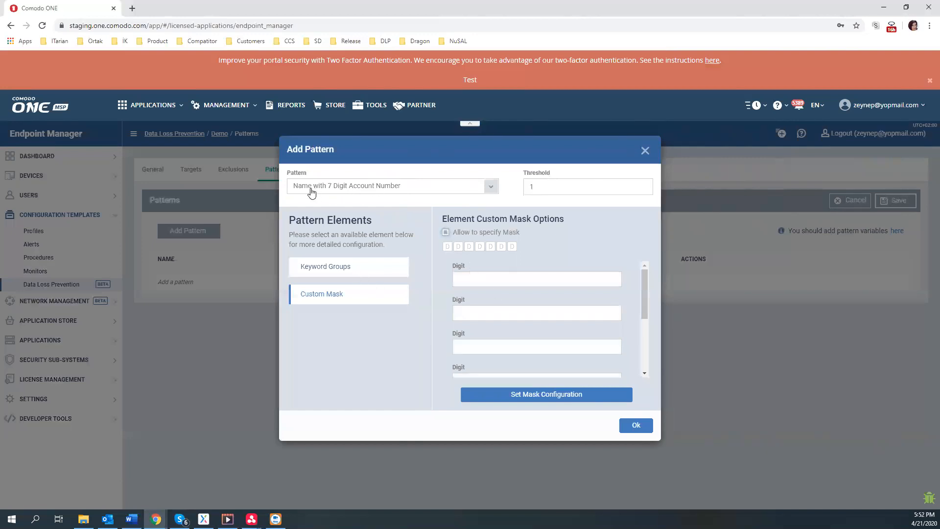
{"action": "left_click", "coordinate": [354, 272]}
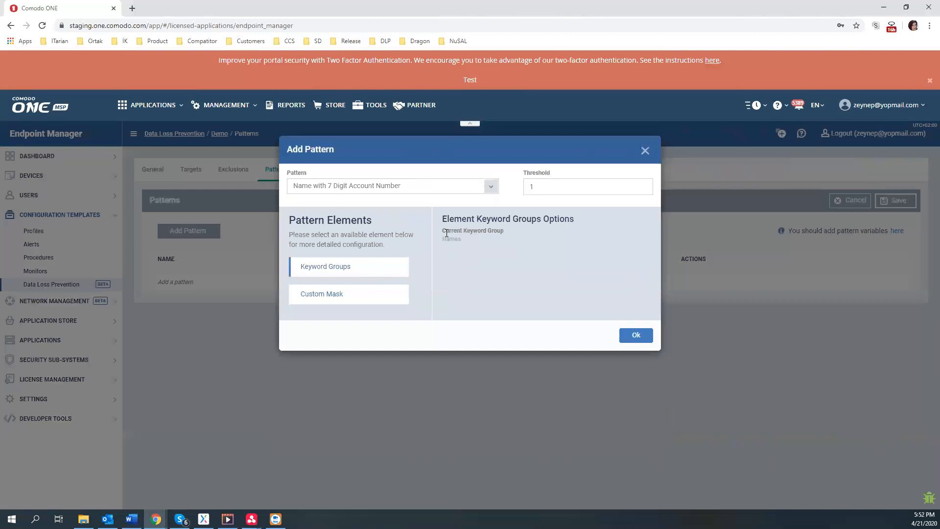
{"action": "left_click", "coordinate": [385, 294]}
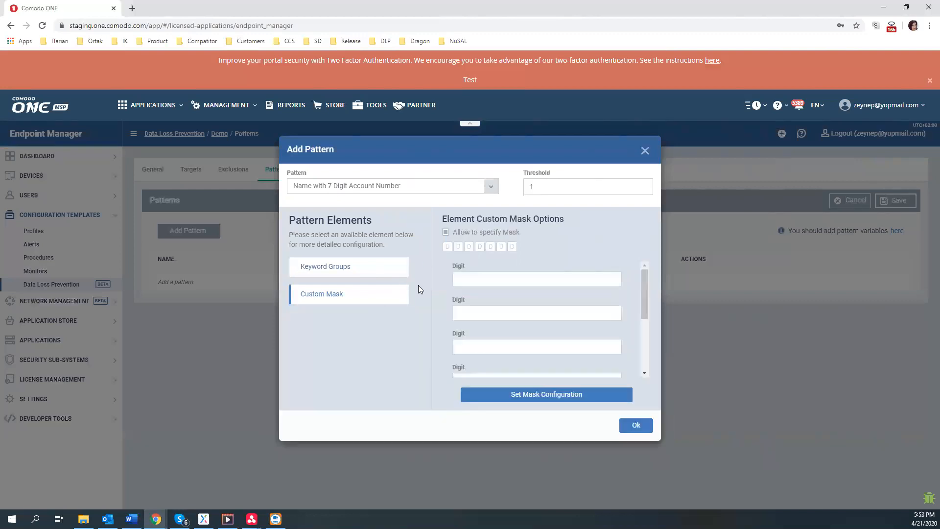
Set the mask's first two digits to 3 and 4
{"action": "left_click", "coordinate": [482, 276]}
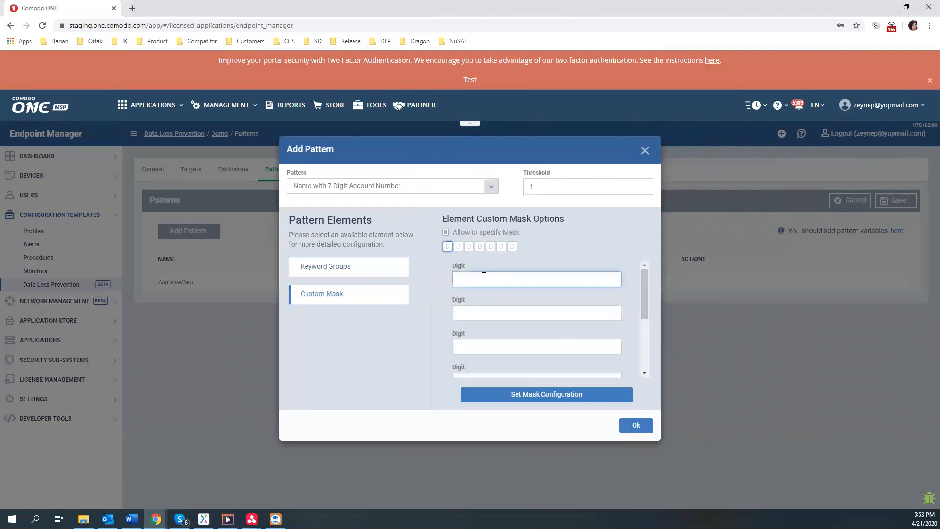
{"action": "type", "text": "3"}
{"action": "left_click", "coordinate": [497, 313]}
{"action": "type", "text": "4"}
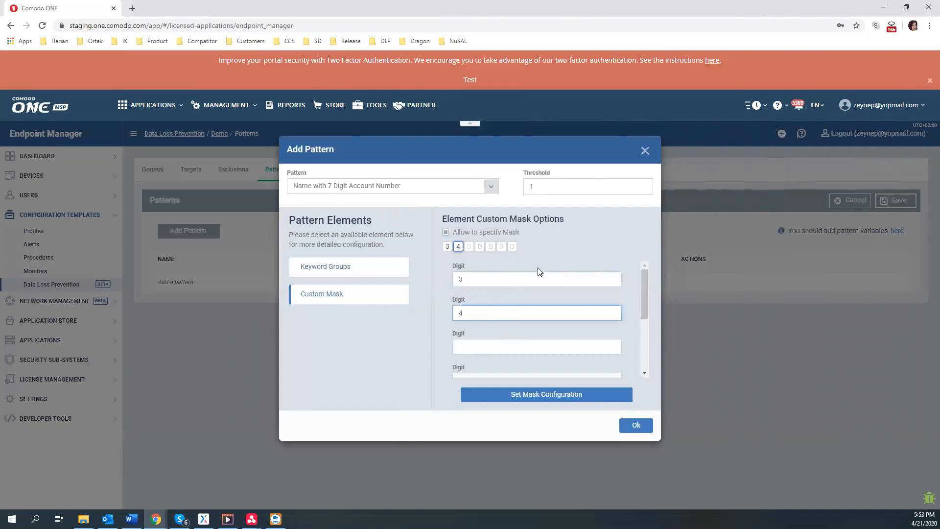
{"action": "scroll", "coordinate": [523, 311], "scroll_direction": "down", "scroll_amount": 2}
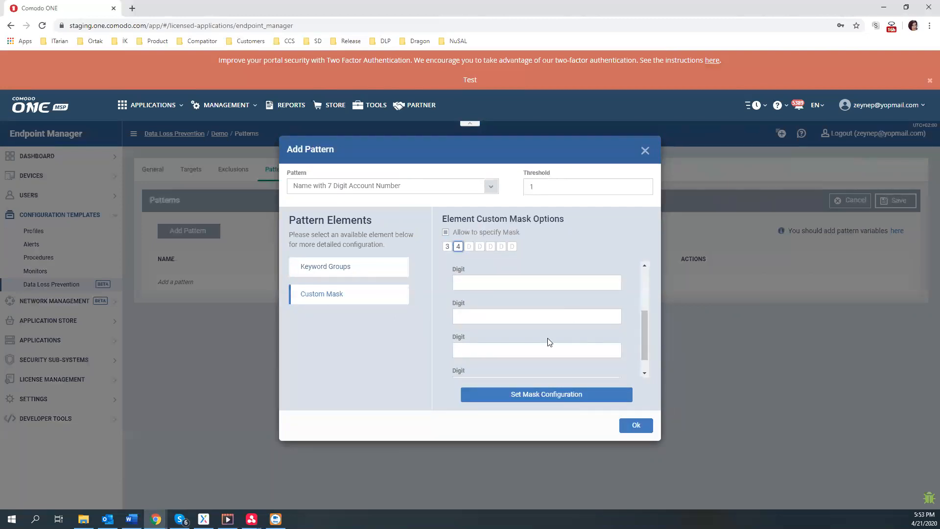
{"action": "scroll", "coordinate": [549, 342], "scroll_direction": "down", "scroll_amount": 1}
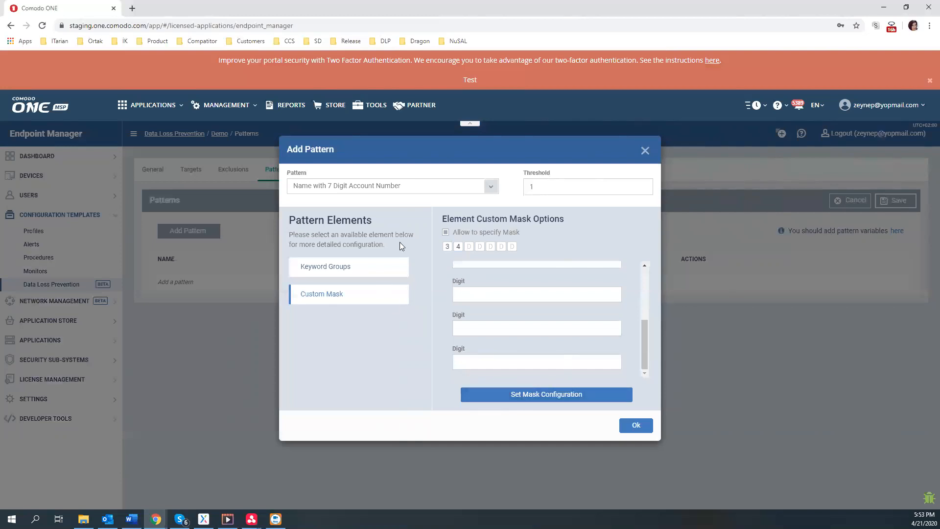
{"action": "left_click", "coordinate": [448, 185]}
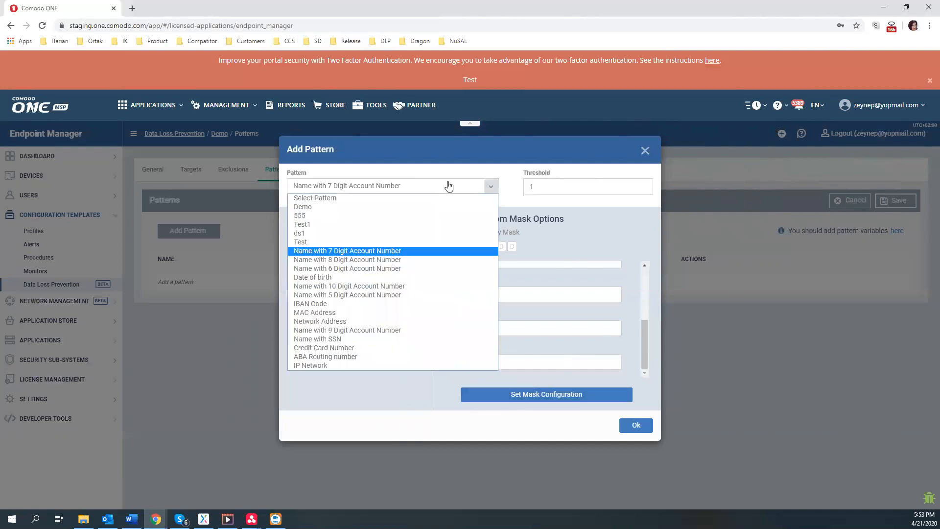
Select the Demo pattern and review its Keyword and Names keyword group elements
{"action": "left_click", "coordinate": [301, 208]}
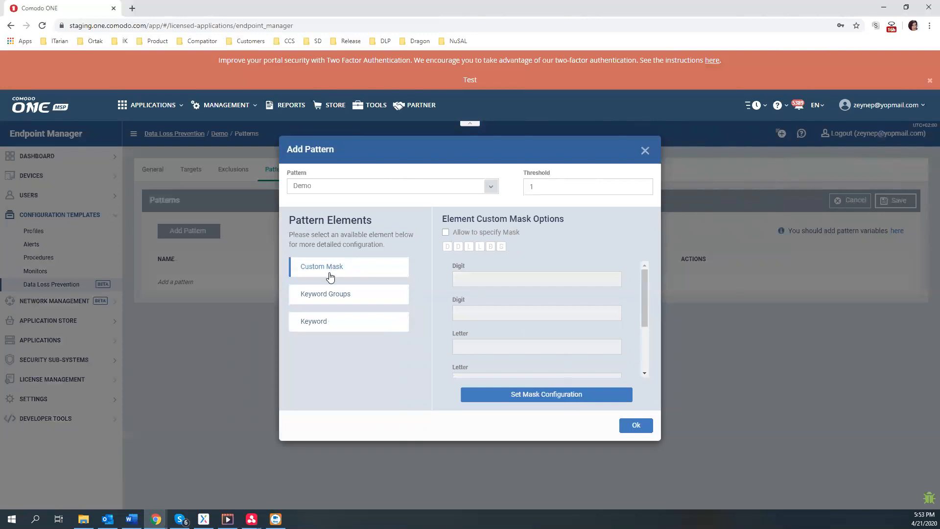
{"action": "left_click", "coordinate": [314, 328]}
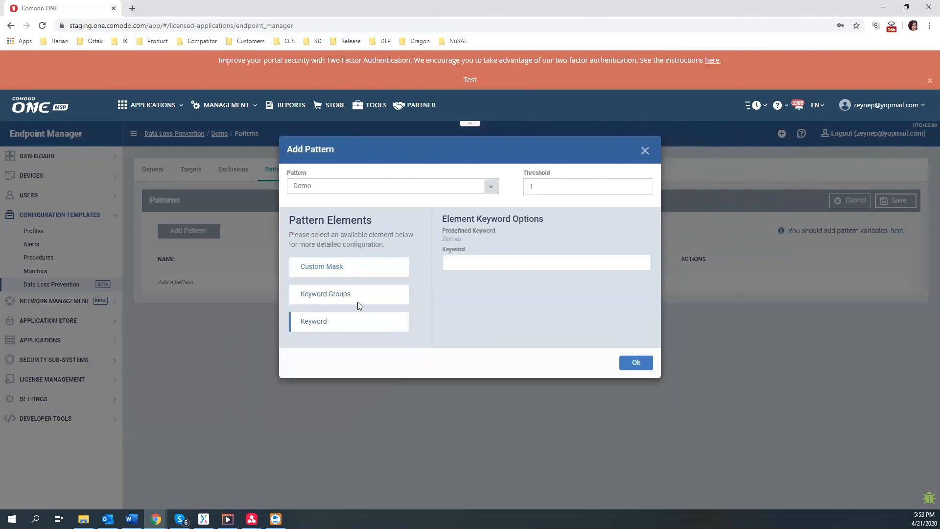
{"action": "left_click", "coordinate": [458, 260]}
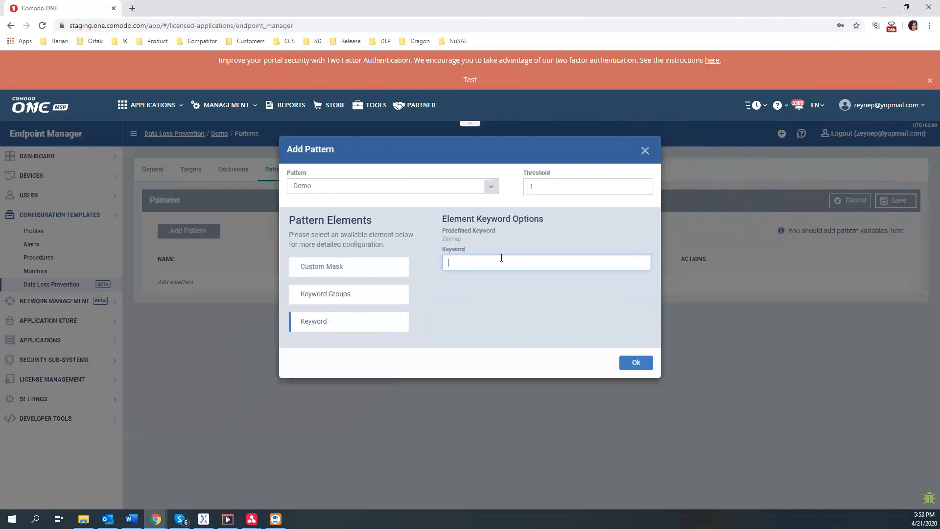
{"action": "left_click", "coordinate": [369, 299]}
{"action": "left_click", "coordinate": [486, 265]}
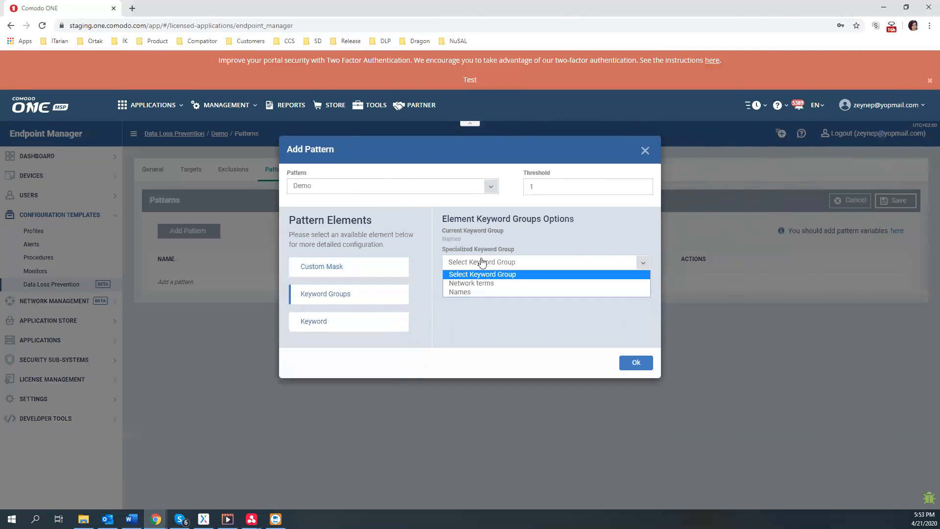
{"action": "left_click", "coordinate": [512, 292]}
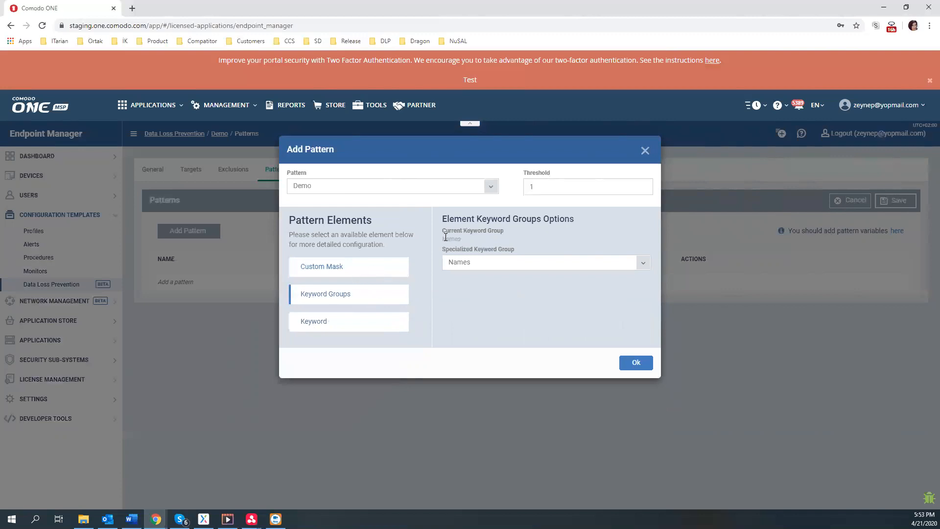
{"action": "left_click_drag", "start_coordinate": [444, 229], "coordinate": [470, 237]}
{"action": "left_click", "coordinate": [457, 240]}
{"action": "double_click", "coordinate": [456, 239]}
Enable specifying Demo's custom mask and enter A in the first digit field
{"action": "left_click", "coordinate": [360, 268]}
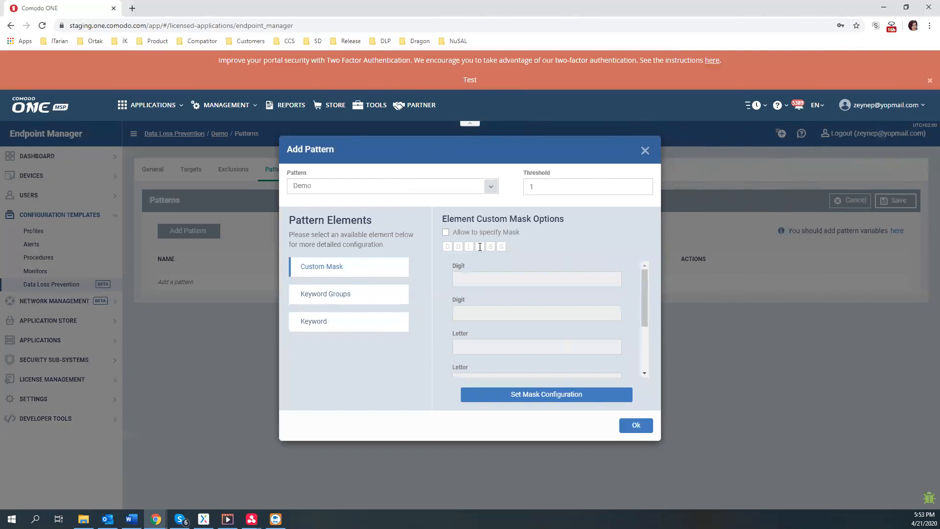
{"action": "left_click", "coordinate": [453, 237]}
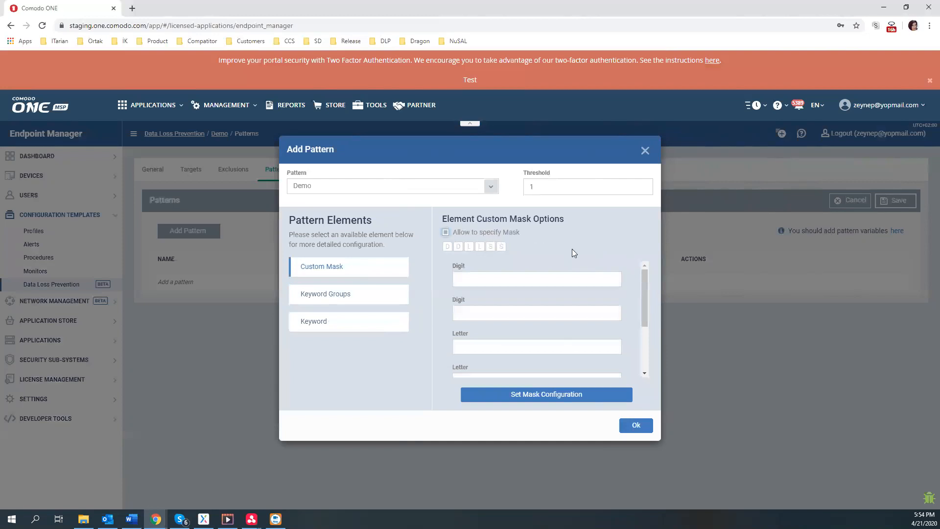
{"action": "left_click", "coordinate": [519, 279]}
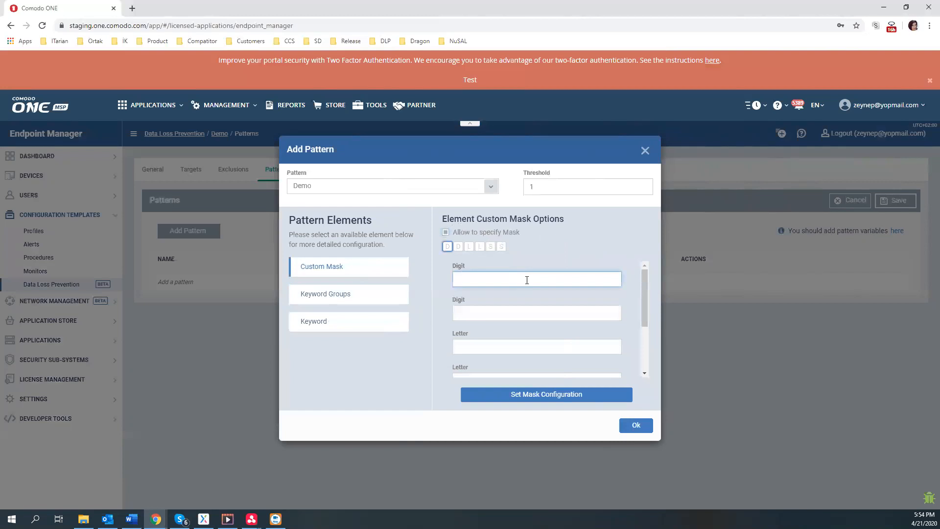
{"action": "type", "text": "A"}
Add the Demo pattern at threshold 1, then dismiss a second Add Pattern dialog unused
{"action": "left_click", "coordinate": [623, 424]}
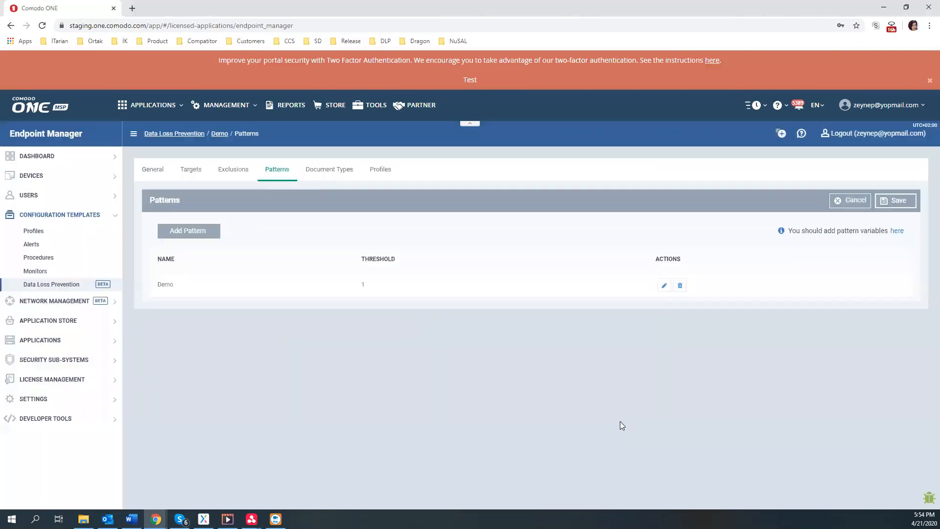
{"action": "left_click", "coordinate": [196, 231]}
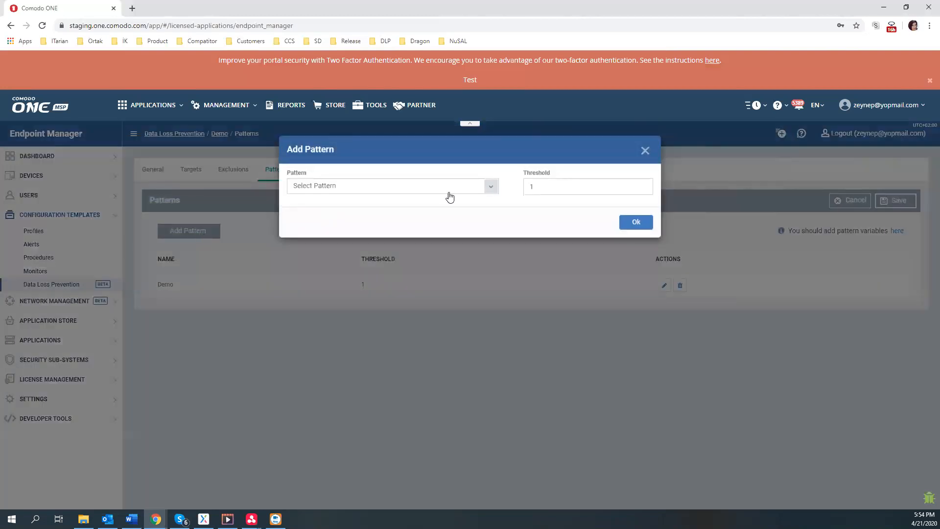
{"action": "left_click", "coordinate": [486, 190]}
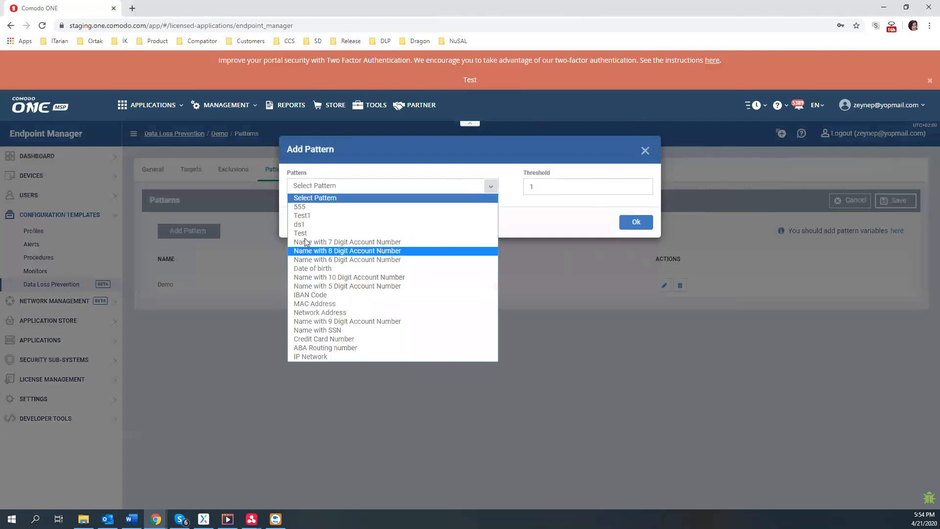
{"action": "left_click", "coordinate": [594, 221]}
{"action": "left_click", "coordinate": [645, 151]}
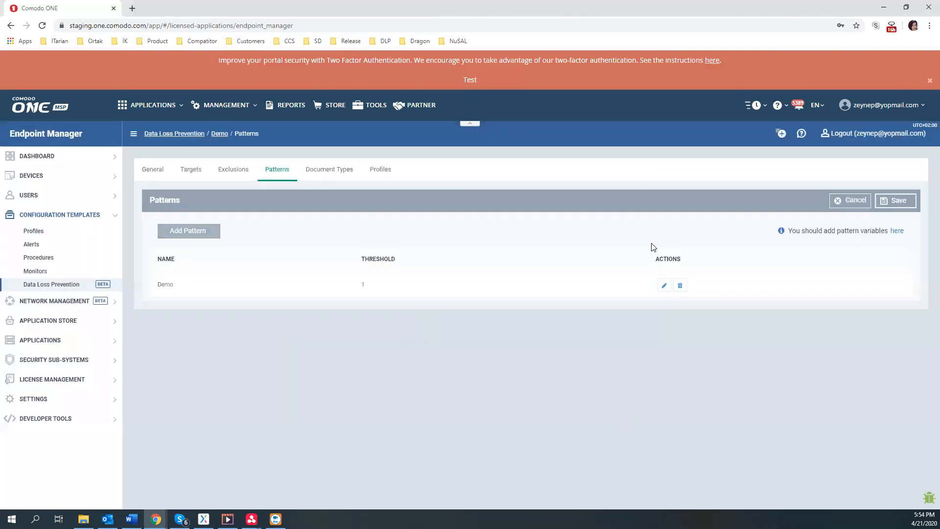
Edit the Demo pattern's custom mask, trying A in the first digit field
{"action": "left_click", "coordinate": [664, 285]}
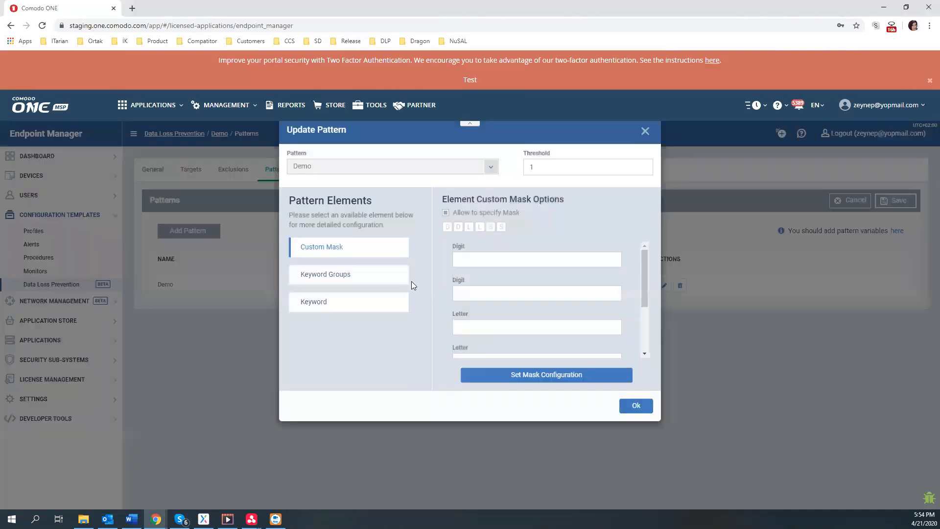
{"action": "scroll", "coordinate": [497, 276], "scroll_direction": "down", "scroll_amount": 2}
{"action": "scroll", "coordinate": [499, 283], "scroll_direction": "up", "scroll_amount": 2}
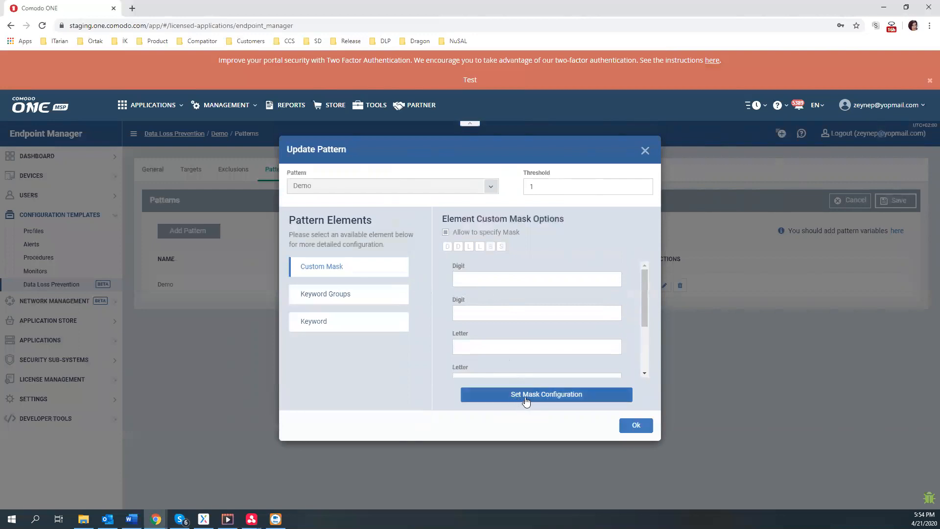
{"action": "left_click", "coordinate": [466, 279]}
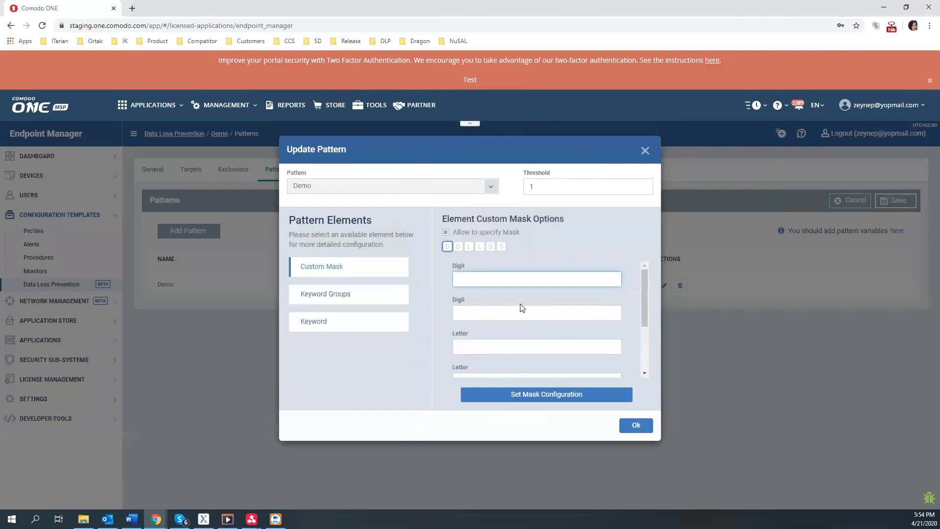
{"action": "type", "text": "A"}
{"action": "left_click", "coordinate": [536, 395]}
{"action": "left_click_drag", "start_coordinate": [466, 295], "coordinate": [569, 303]}
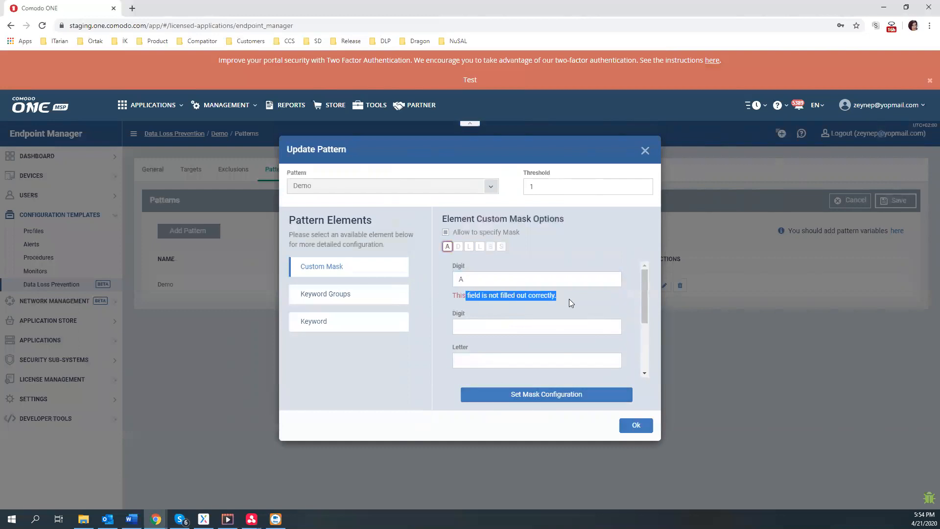
Correct the mask to begin with 3 and A, confirm, and save the Patterns section
{"action": "left_click", "coordinate": [510, 276]}
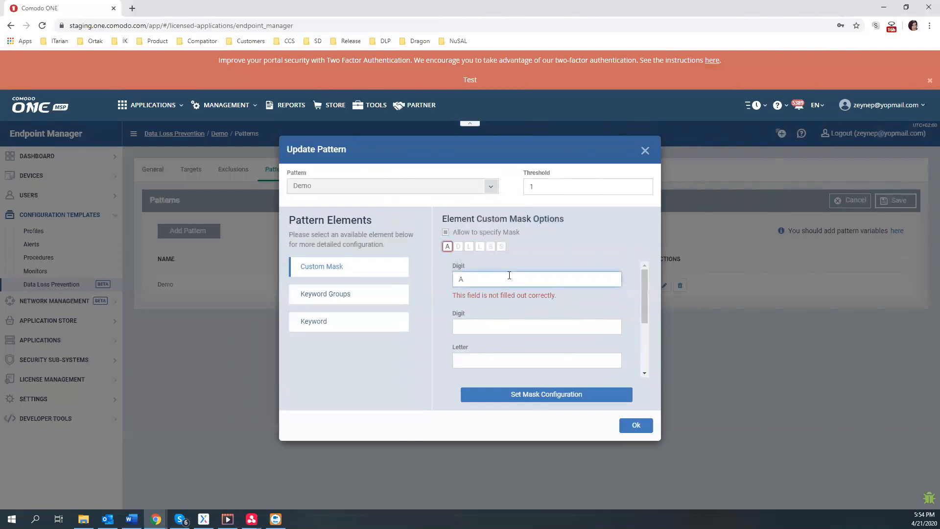
{"action": "type", "text": "3"}
{"action": "left_click", "coordinate": [499, 360]}
{"action": "type", "text": "L"}
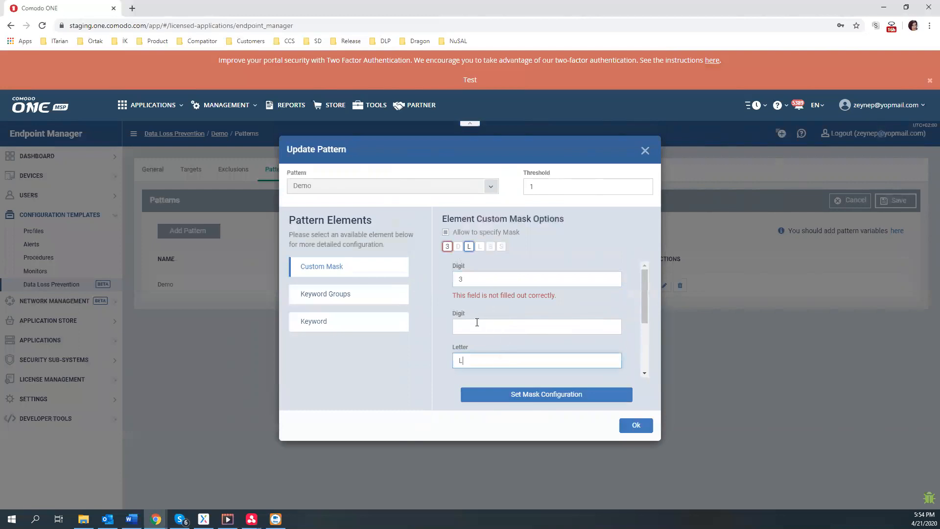
{"action": "scroll", "coordinate": [509, 318], "scroll_direction": "down", "scroll_amount": 1}
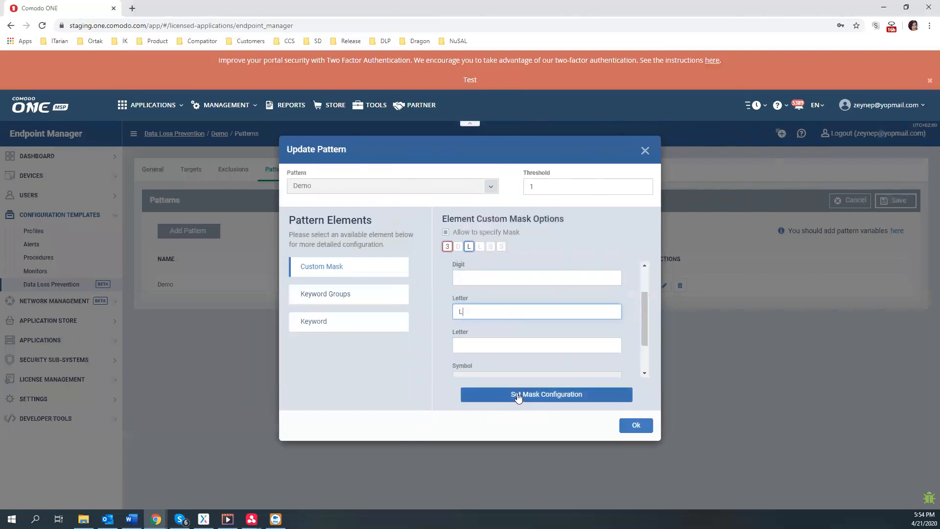
{"action": "type", "text": "A"}
{"action": "left_click", "coordinate": [539, 393]}
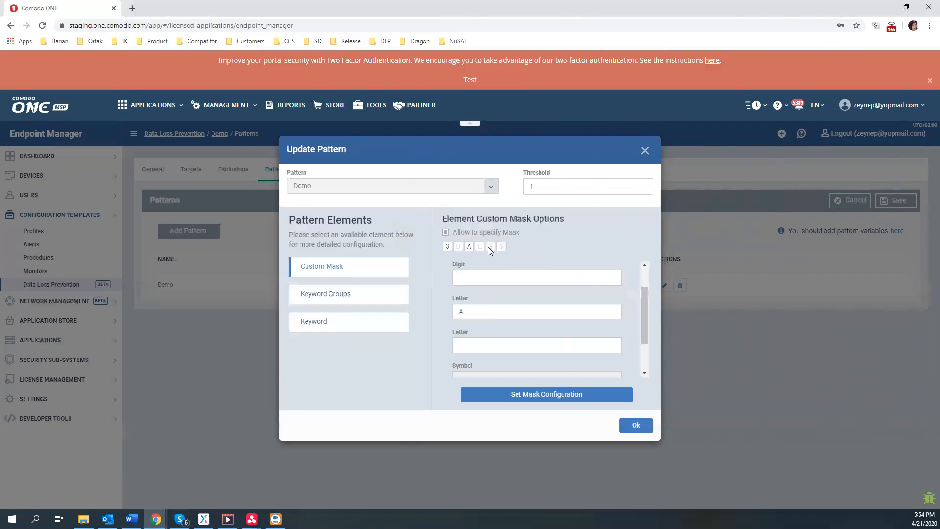
{"action": "scroll", "coordinate": [504, 279], "scroll_direction": "down", "scroll_amount": 1}
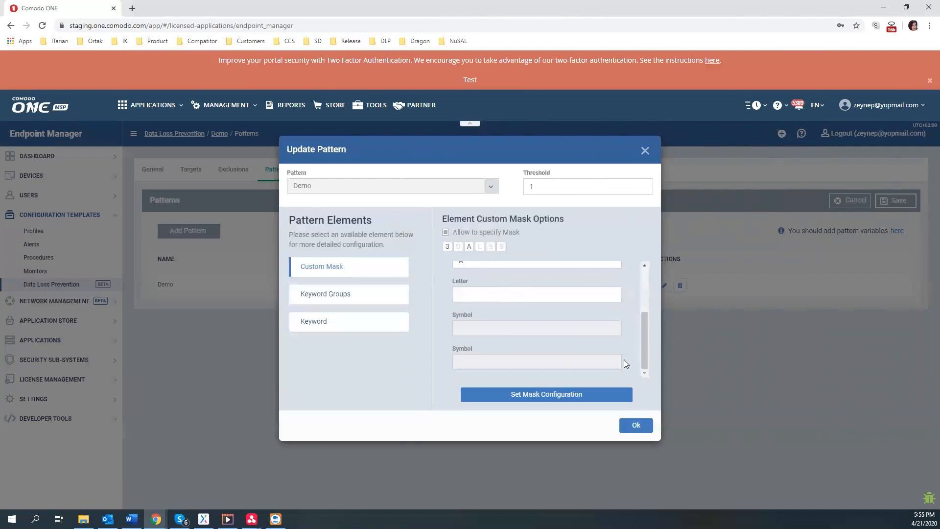
{"action": "left_click", "coordinate": [636, 425]}
{"action": "left_click", "coordinate": [910, 208]}
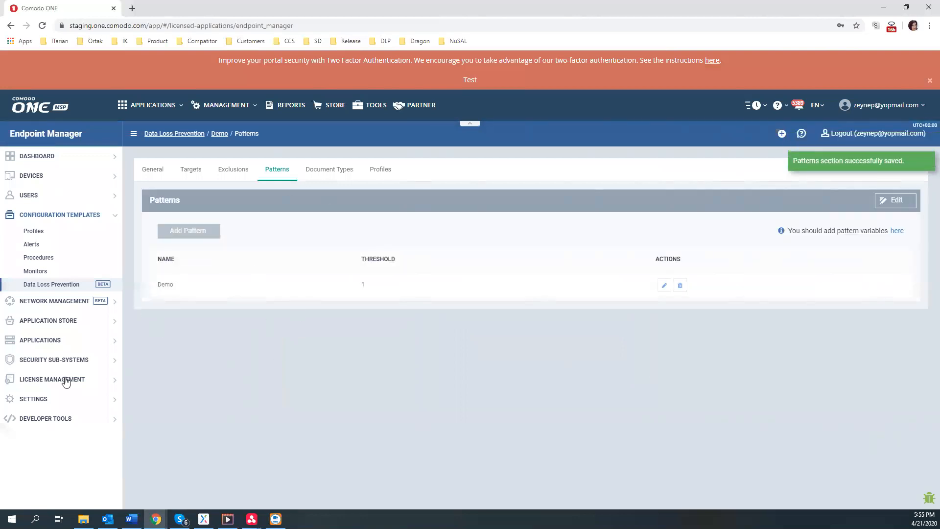
Return to Settings > System Templates > Pattern Variables, with Demo listed first
{"action": "left_click", "coordinate": [30, 399]}
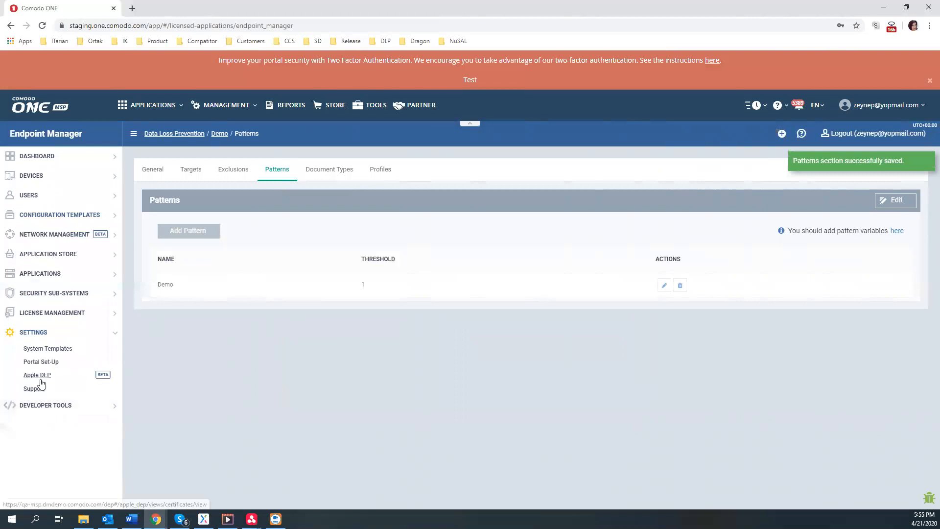
{"action": "left_click", "coordinate": [49, 349]}
{"action": "left_click", "coordinate": [558, 170]}
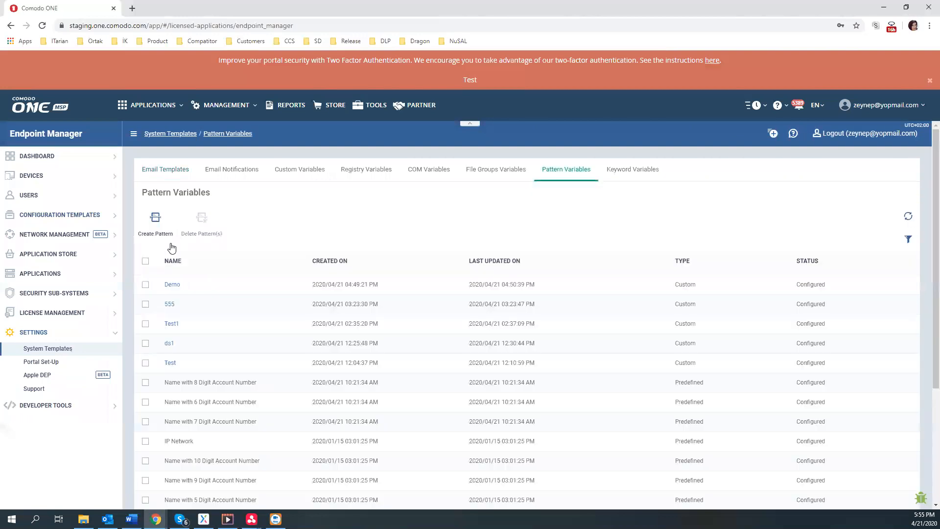
Show the Demo pattern's elements: Names keyword group, first-name keyword, and DDLLSS custom mask
{"action": "left_click", "coordinate": [172, 284]}
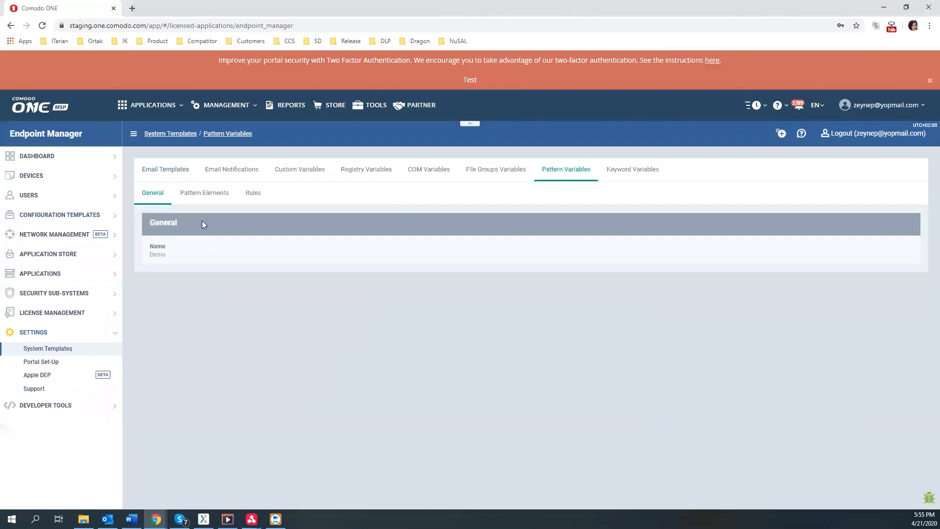
{"action": "left_click", "coordinate": [206, 193]}
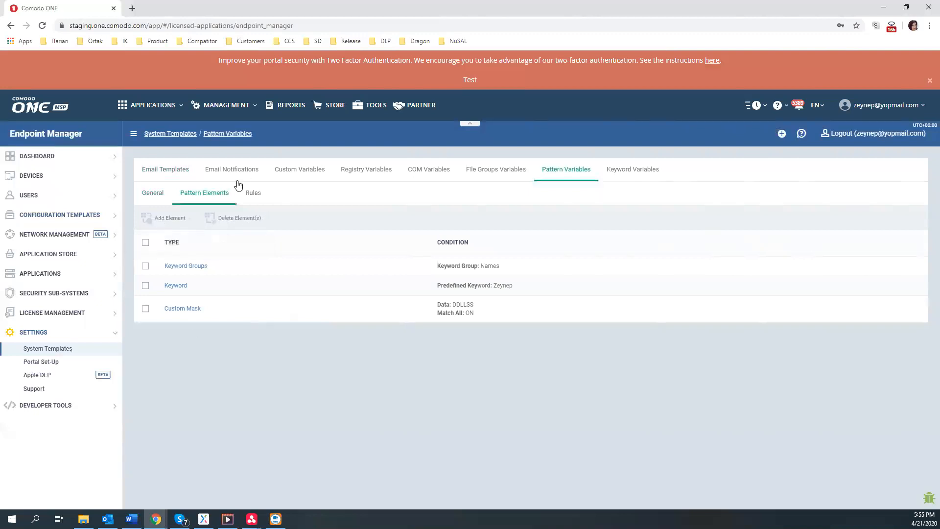
{"action": "left_click", "coordinate": [248, 194]}
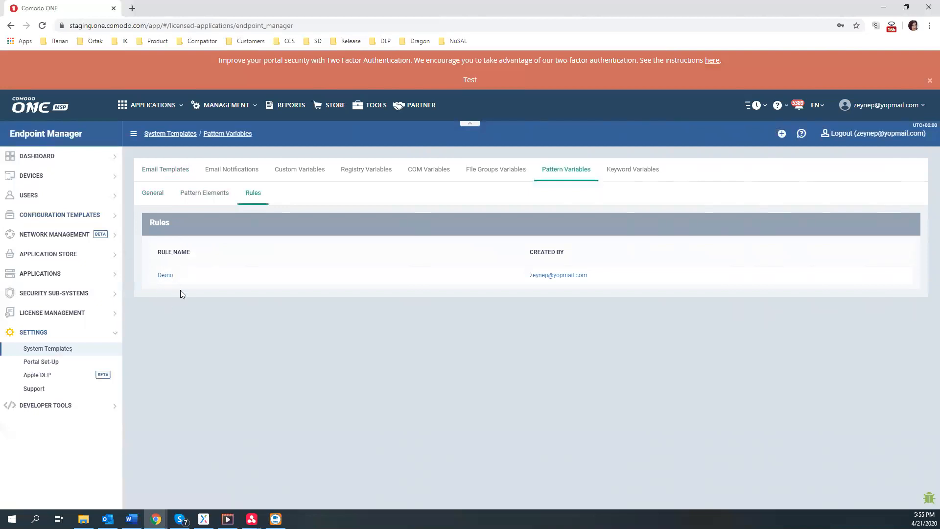
{"action": "left_click", "coordinate": [204, 193]}
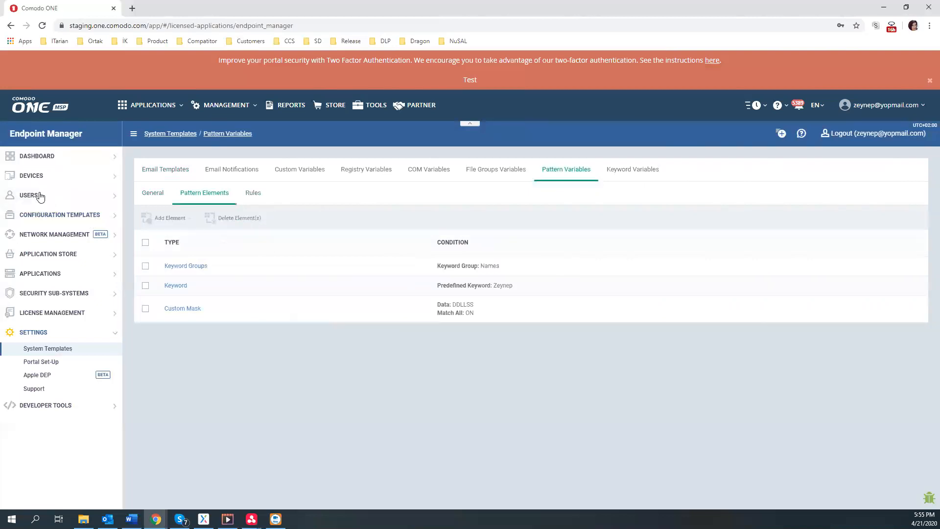
{"action": "left_click", "coordinate": [39, 177]}
Filter the device list to macOS and view Geronimo-Mojave's quarantined files 242 and 412
{"action": "left_click", "coordinate": [29, 192]}
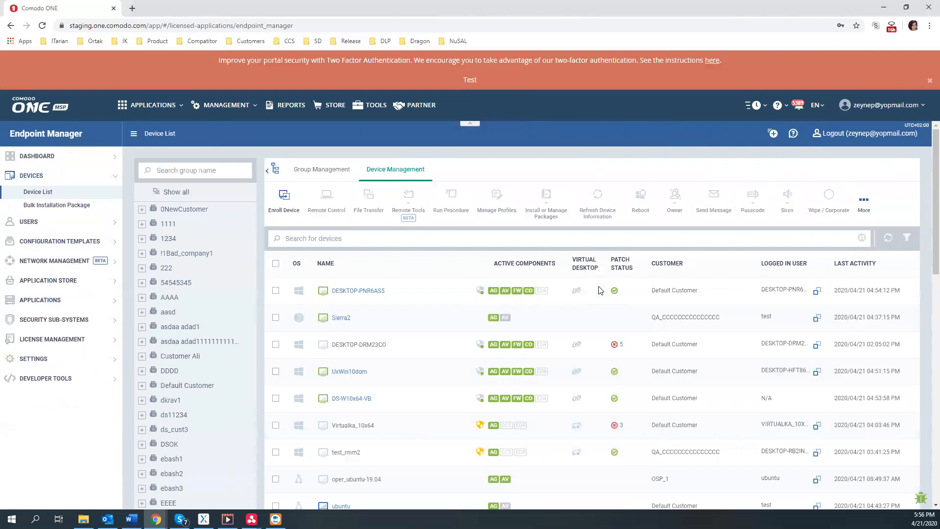
{"action": "left_click", "coordinate": [907, 238]}
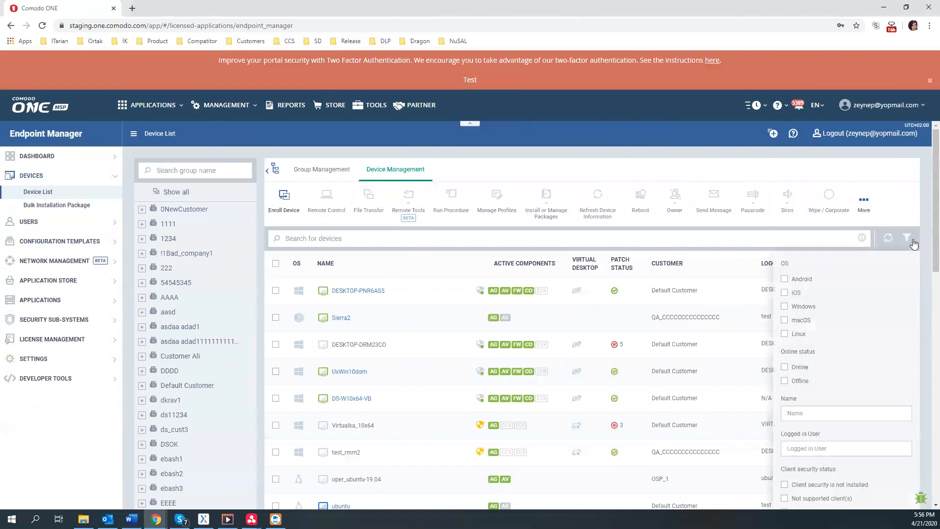
{"action": "left_click", "coordinate": [787, 321]}
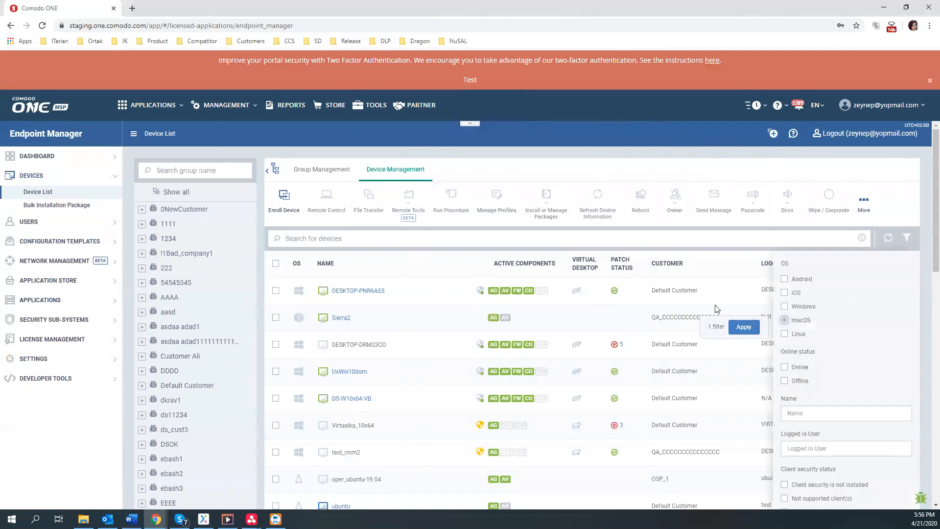
{"action": "left_click", "coordinate": [744, 327]}
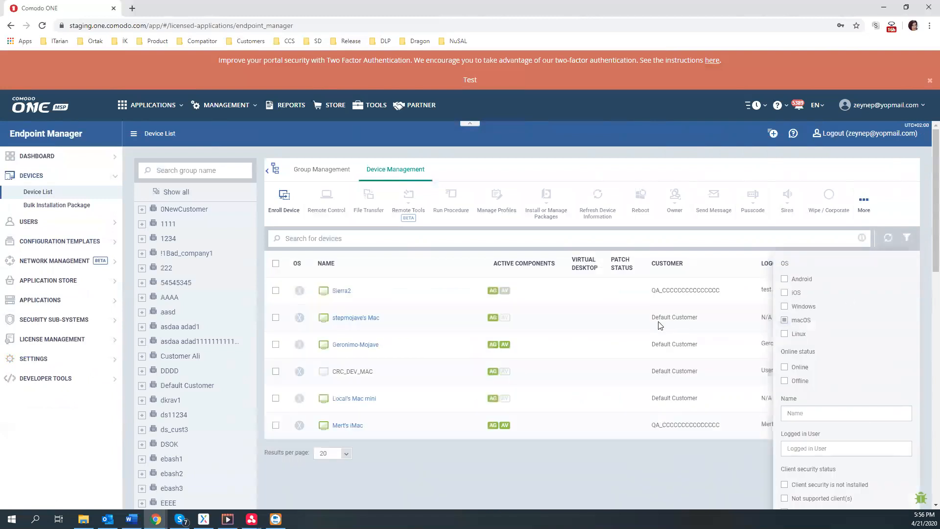
{"action": "left_click", "coordinate": [352, 345]}
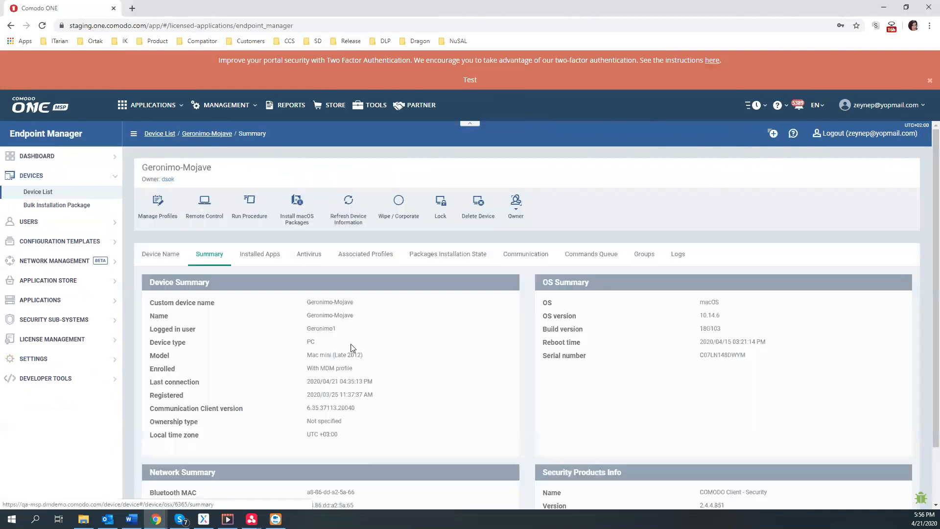
{"action": "left_click", "coordinate": [309, 254]}
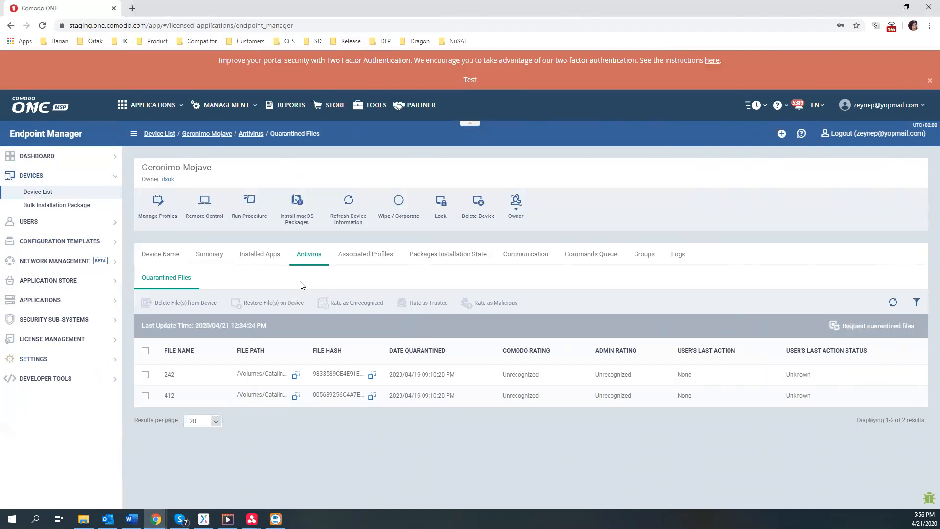
Restore quarantined file 242 to the Geronimo-Mojave device
{"action": "left_click", "coordinate": [145, 375]}
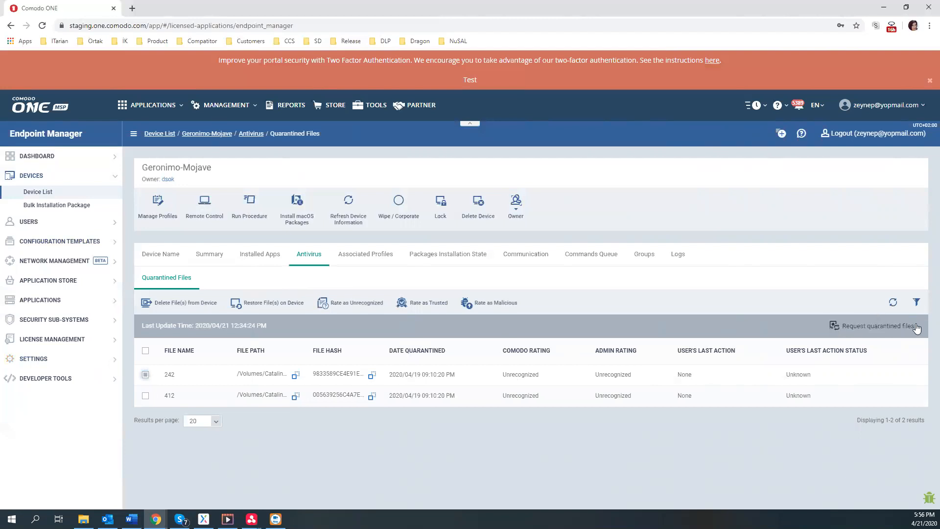
{"action": "left_click", "coordinate": [914, 302]}
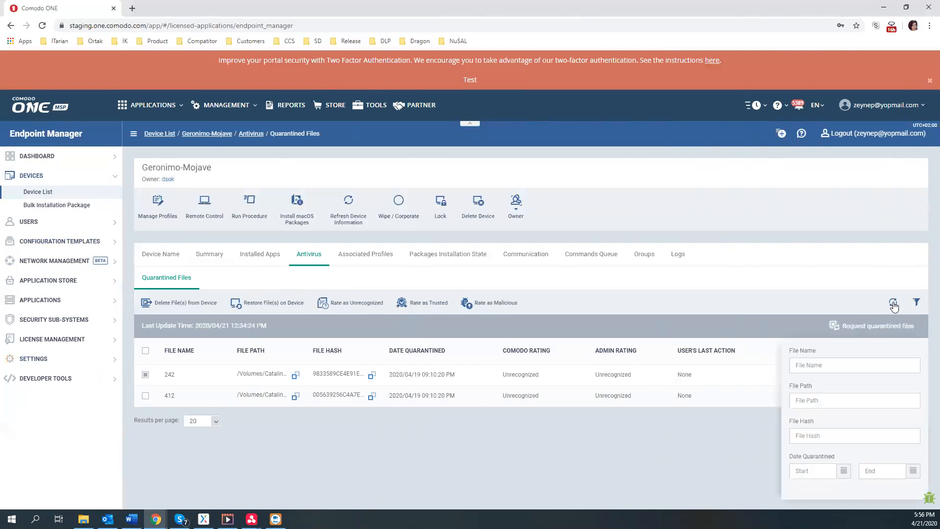
{"action": "left_click", "coordinate": [894, 304]}
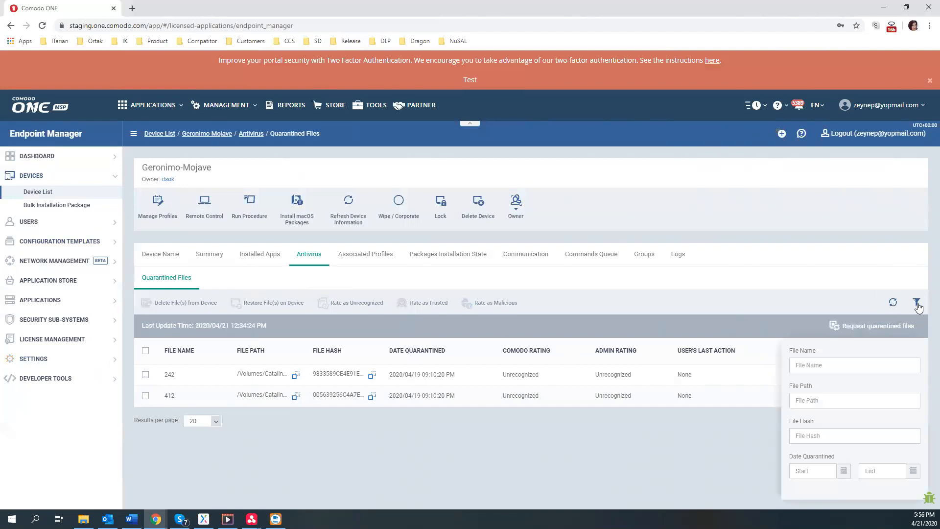
{"action": "left_click", "coordinate": [916, 302]}
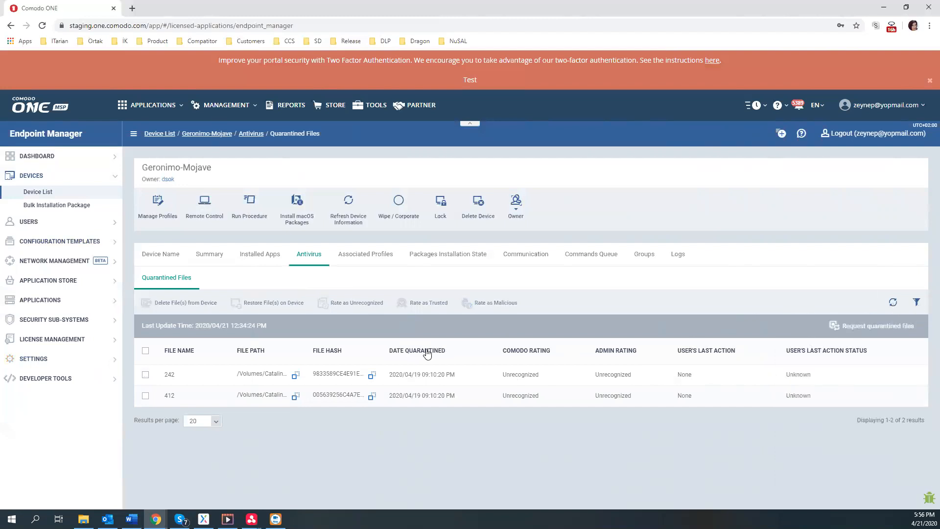
{"action": "left_click", "coordinate": [145, 375]}
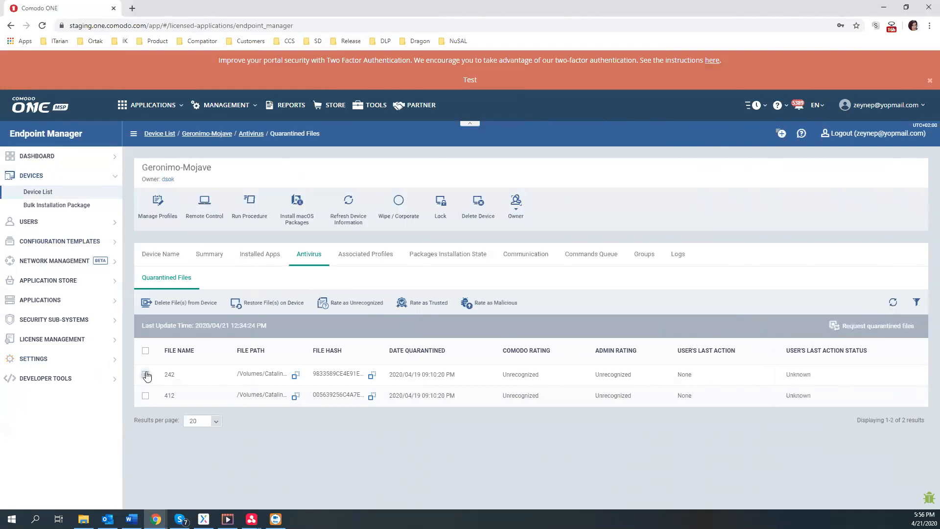
{"action": "left_click", "coordinate": [254, 308]}
Request updated quarantined files so only file 412 remains listed
{"action": "left_click_drag", "start_coordinate": [230, 326], "coordinate": [264, 325]}
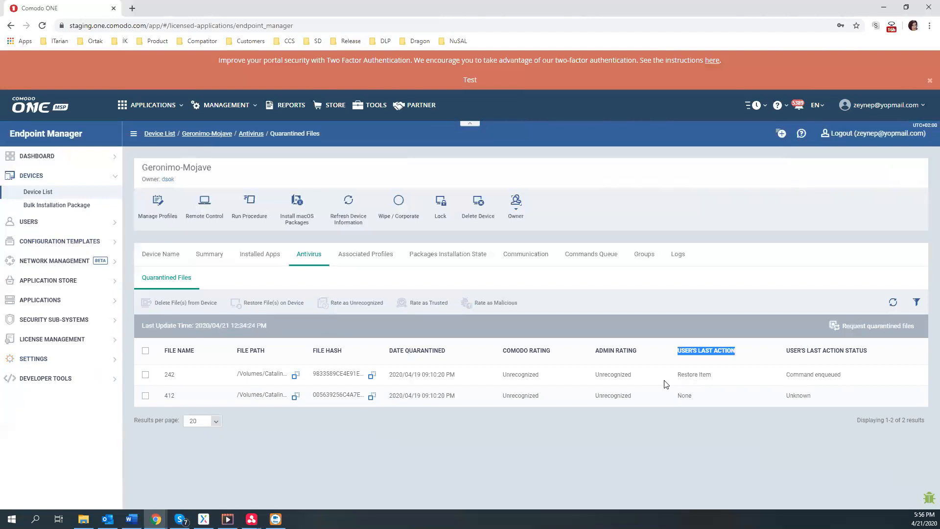
{"action": "left_click", "coordinate": [882, 334]}
{"action": "left_click", "coordinate": [879, 326]}
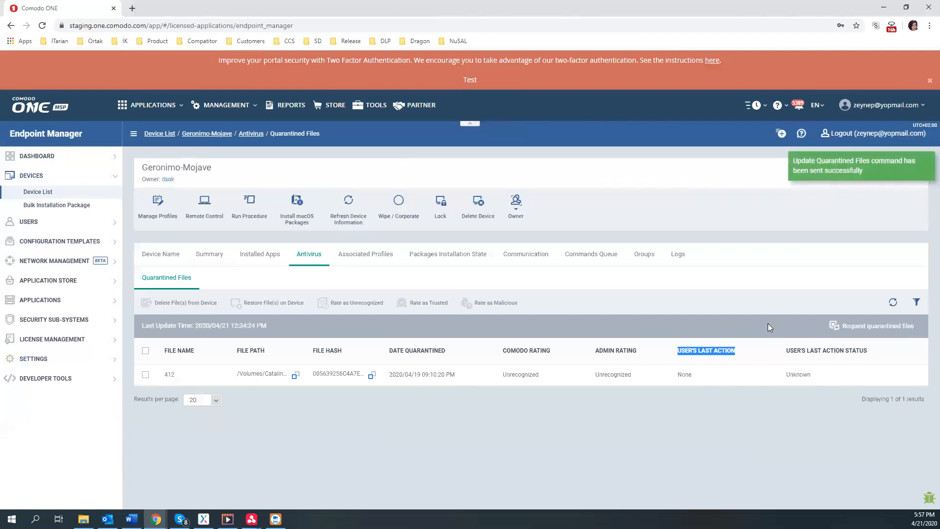
{"action": "left_click", "coordinate": [569, 411]}
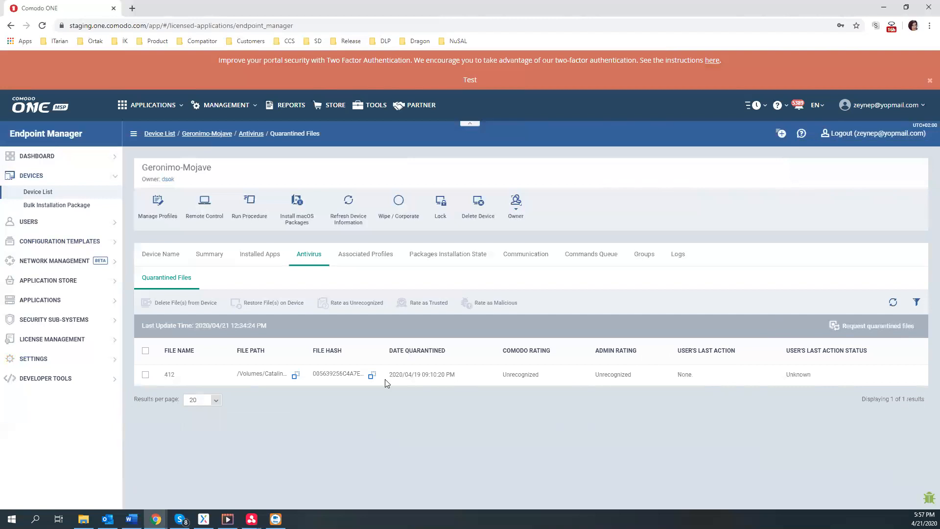
Open the Valkyrie page under Security Sub-Systems, which shows no file results
{"action": "left_click", "coordinate": [144, 374]}
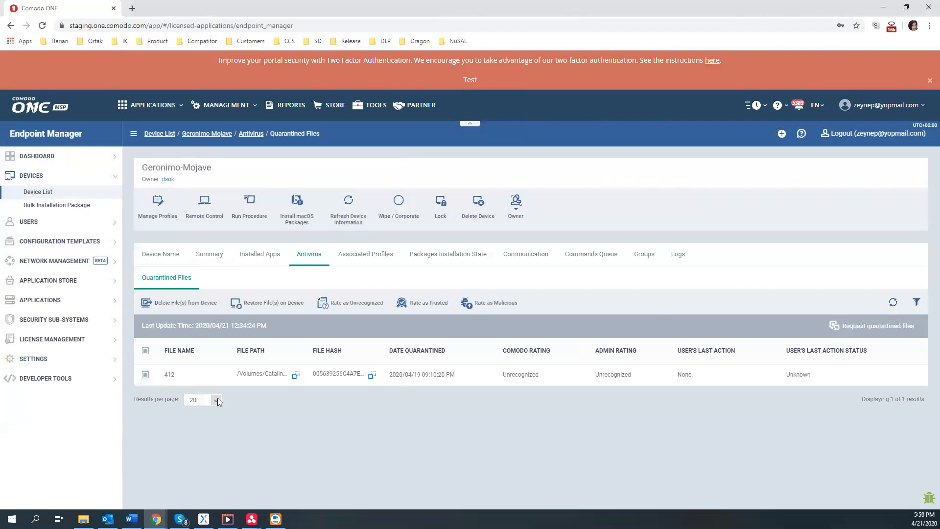
{"action": "left_click", "coordinate": [47, 318]}
{"action": "left_click", "coordinate": [34, 349]}
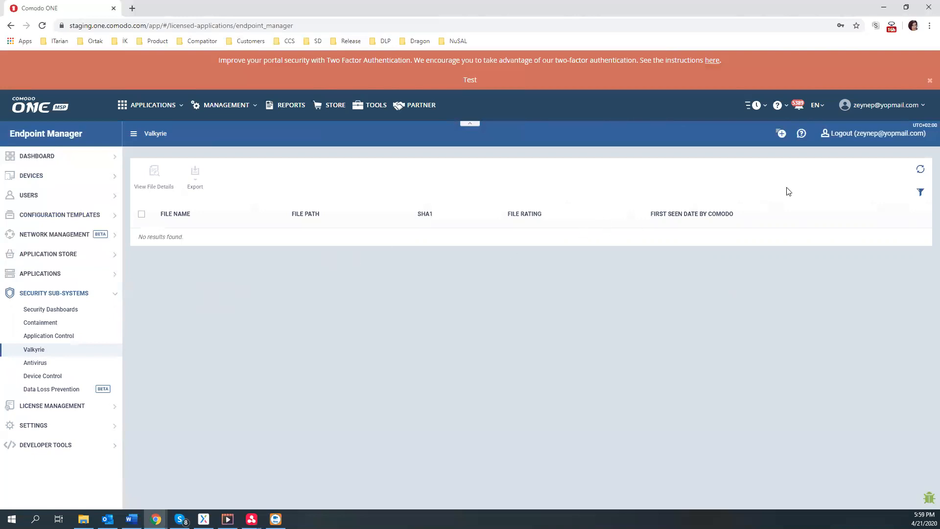
Open the Valkyrie file filter options before returning to the ITarian dashboard
{"action": "left_click", "coordinate": [915, 195]}
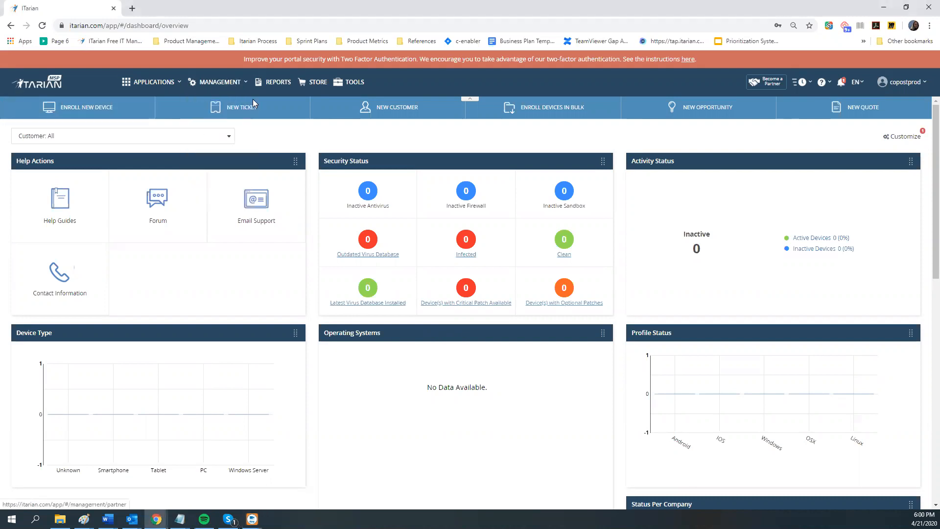
Show the Management Partners page listing the 10 partner accounts
{"action": "mouse_move", "coordinate": [234, 87]}
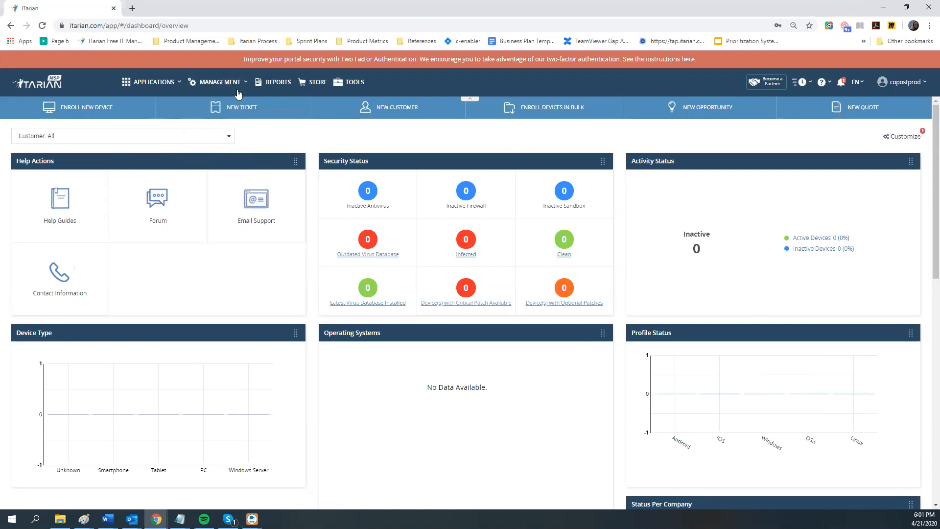
{"action": "left_click", "coordinate": [223, 107]}
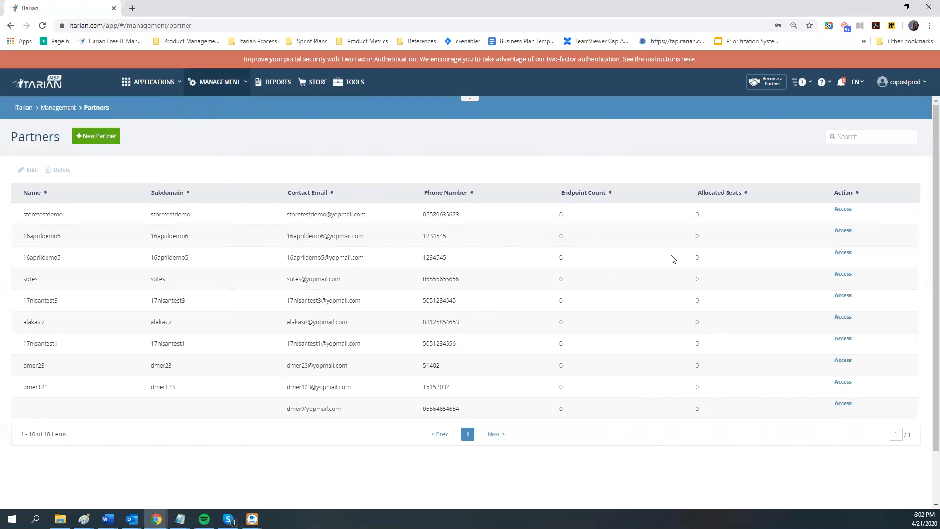
Request access to the storetestdemo partner to bring up its password prompt
{"action": "left_click", "coordinate": [844, 210]}
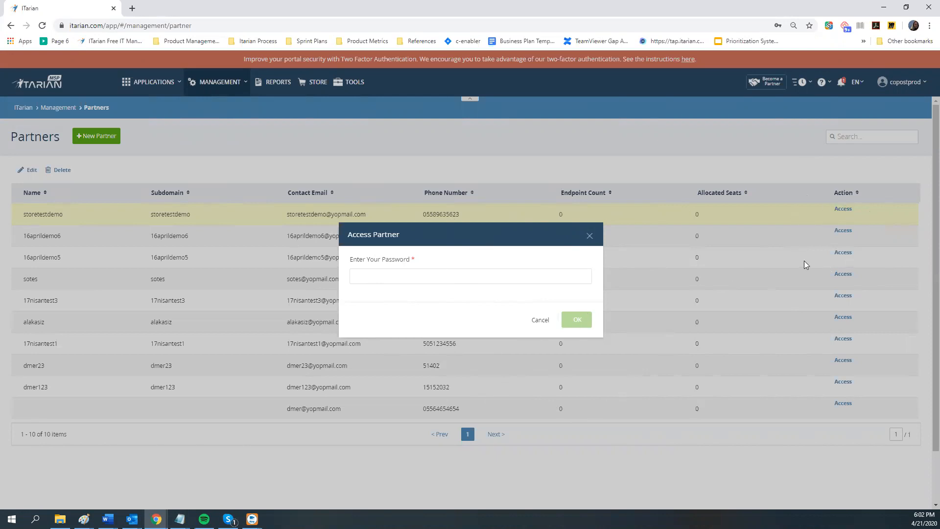
Close the Access Partner password prompt without entering a password
{"action": "left_click", "coordinate": [590, 236]}
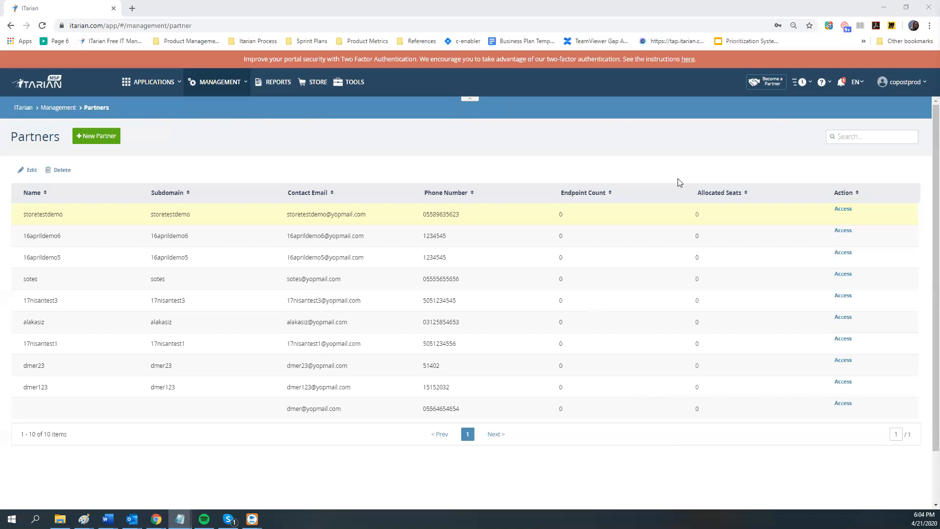
Review the MSP account details under Management > Account
{"action": "left_click", "coordinate": [154, 83]}
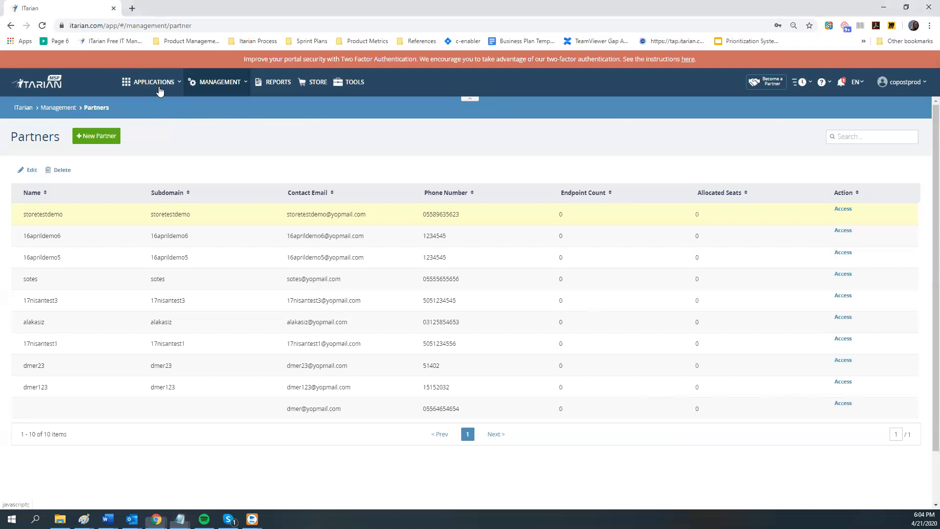
{"action": "left_click", "coordinate": [218, 82]}
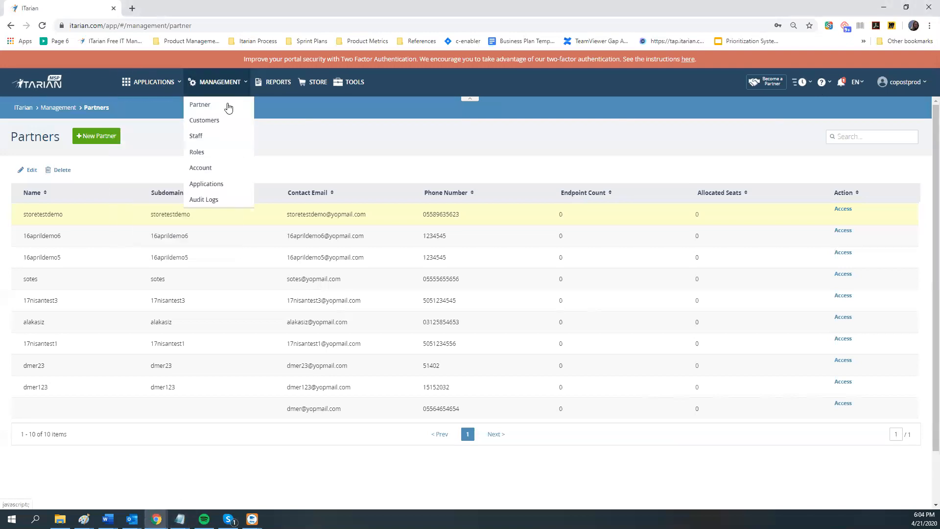
{"action": "left_click", "coordinate": [217, 171]}
Show the Endpoint Manager subscription's billing on the Management Applications page
{"action": "left_click", "coordinate": [223, 82]}
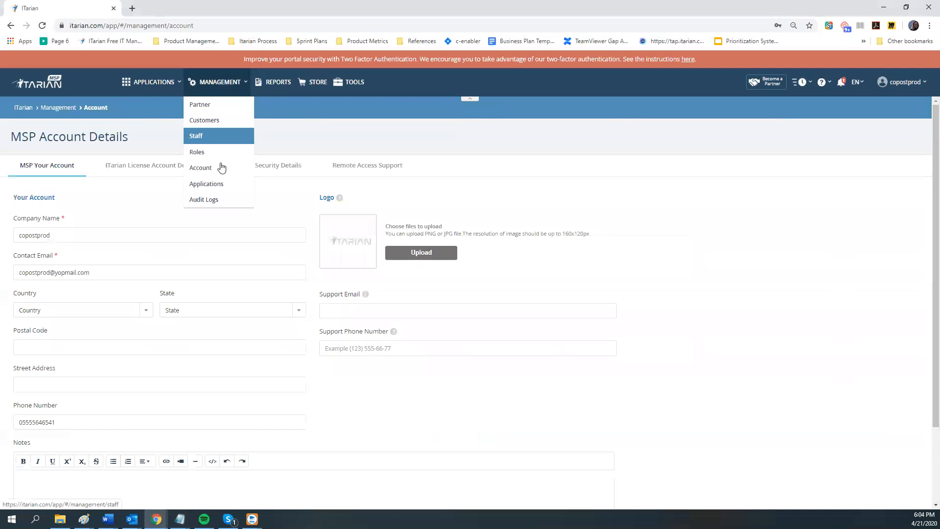
{"action": "left_click", "coordinate": [218, 185]}
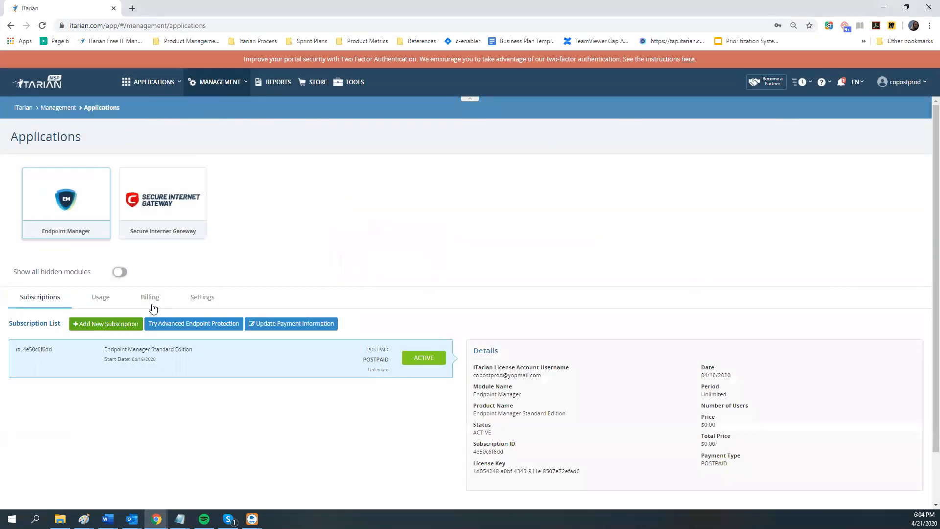
{"action": "left_click", "coordinate": [150, 299]}
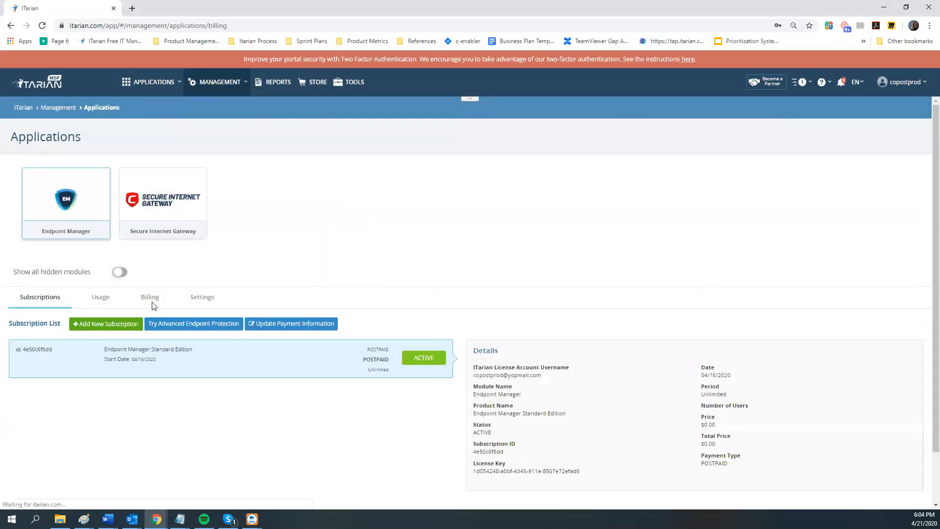